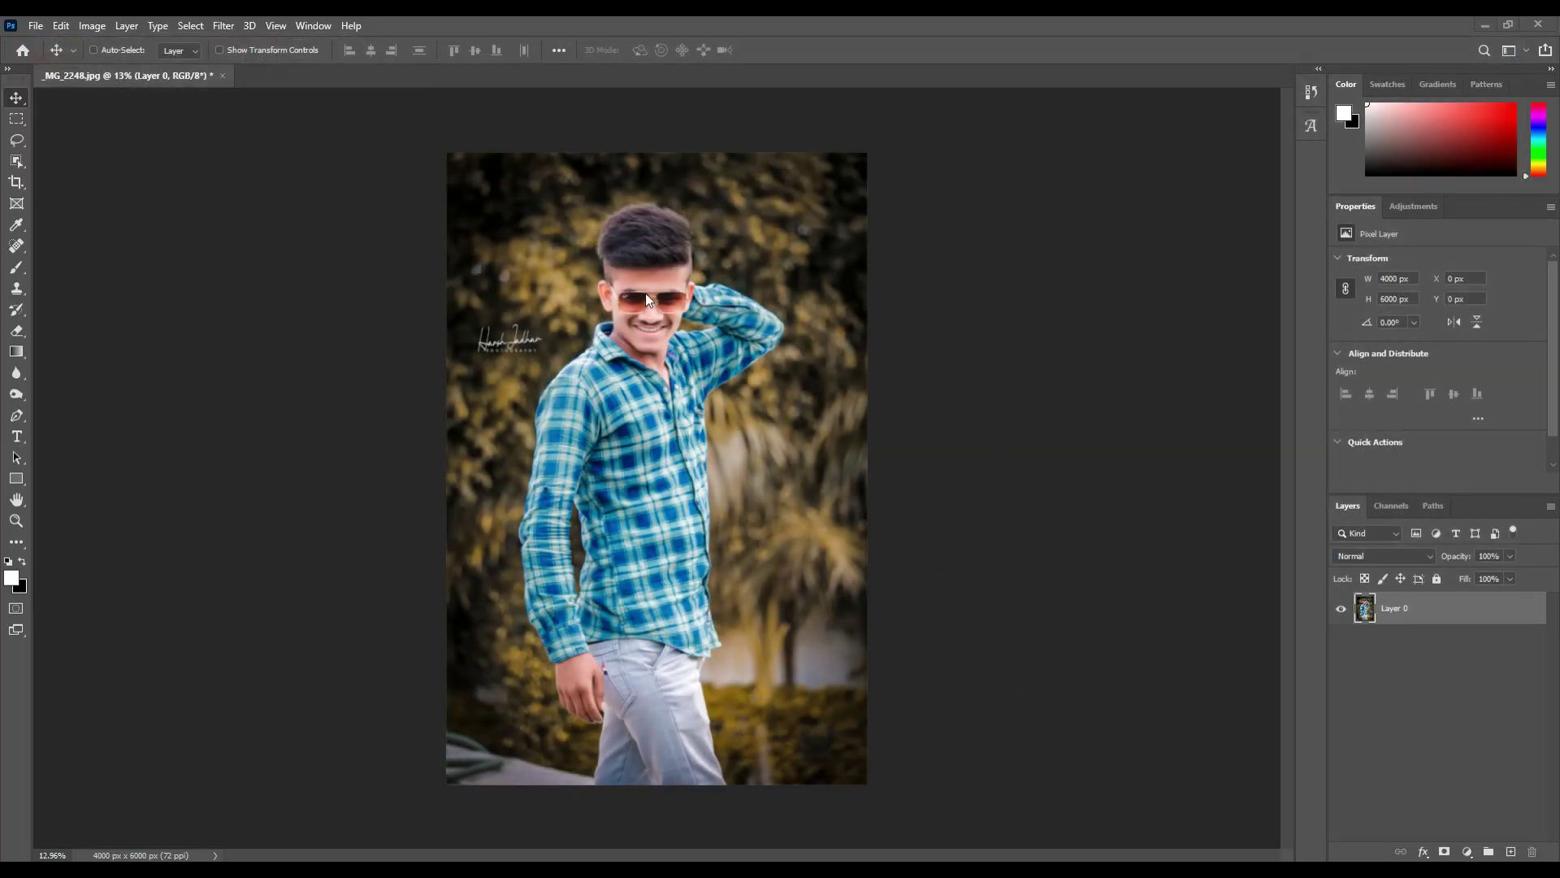
Hide the original photo layer so only the man's background-free cutout shows
{"action": "scroll", "coordinate": [668, 293], "scroll_direction": "up", "scroll_amount": 3}
{"action": "scroll", "coordinate": [672, 277], "scroll_direction": "down", "scroll_amount": 4}
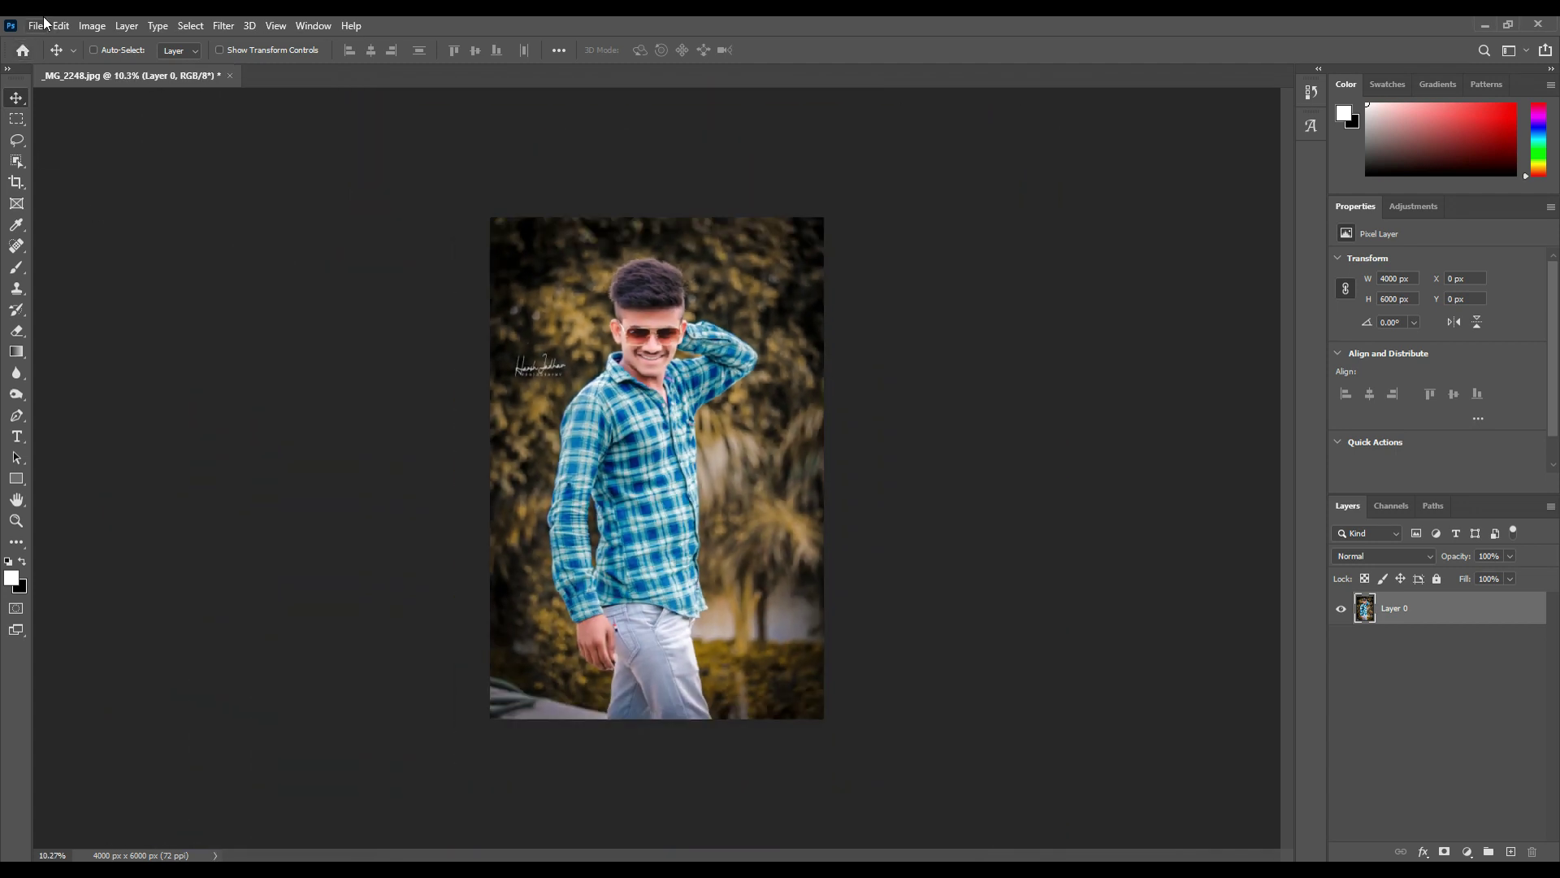
{"action": "left_click", "coordinate": [1341, 608]}
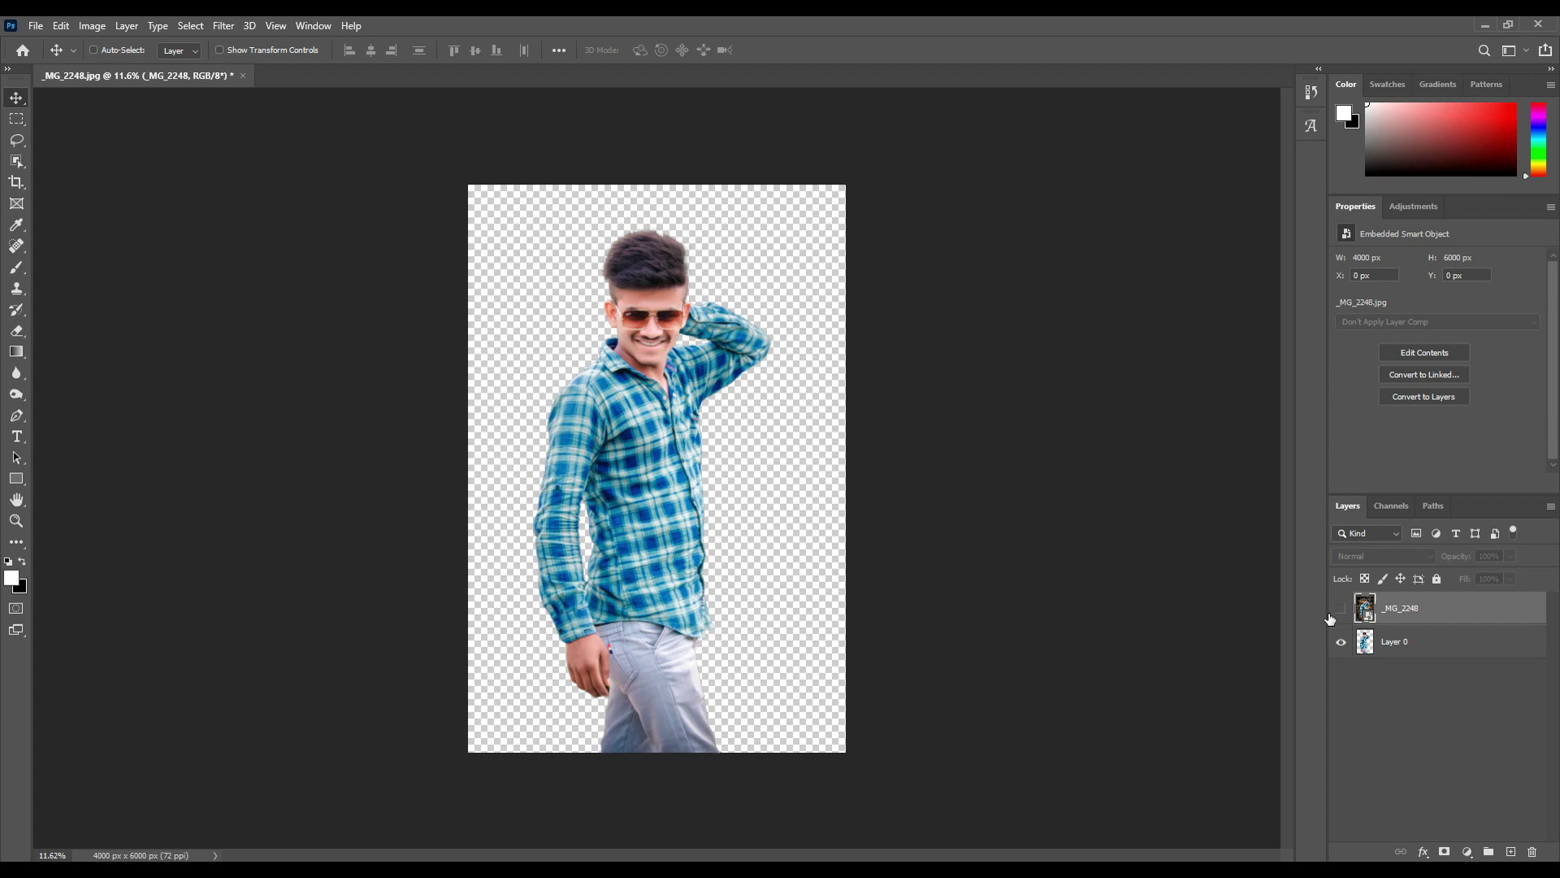
{"action": "left_click", "coordinate": [1339, 611]}
Create a new white 1800 × 2100 px poster document
{"action": "left_click", "coordinate": [36, 25]}
{"action": "double_click", "coordinate": [426, 346]}
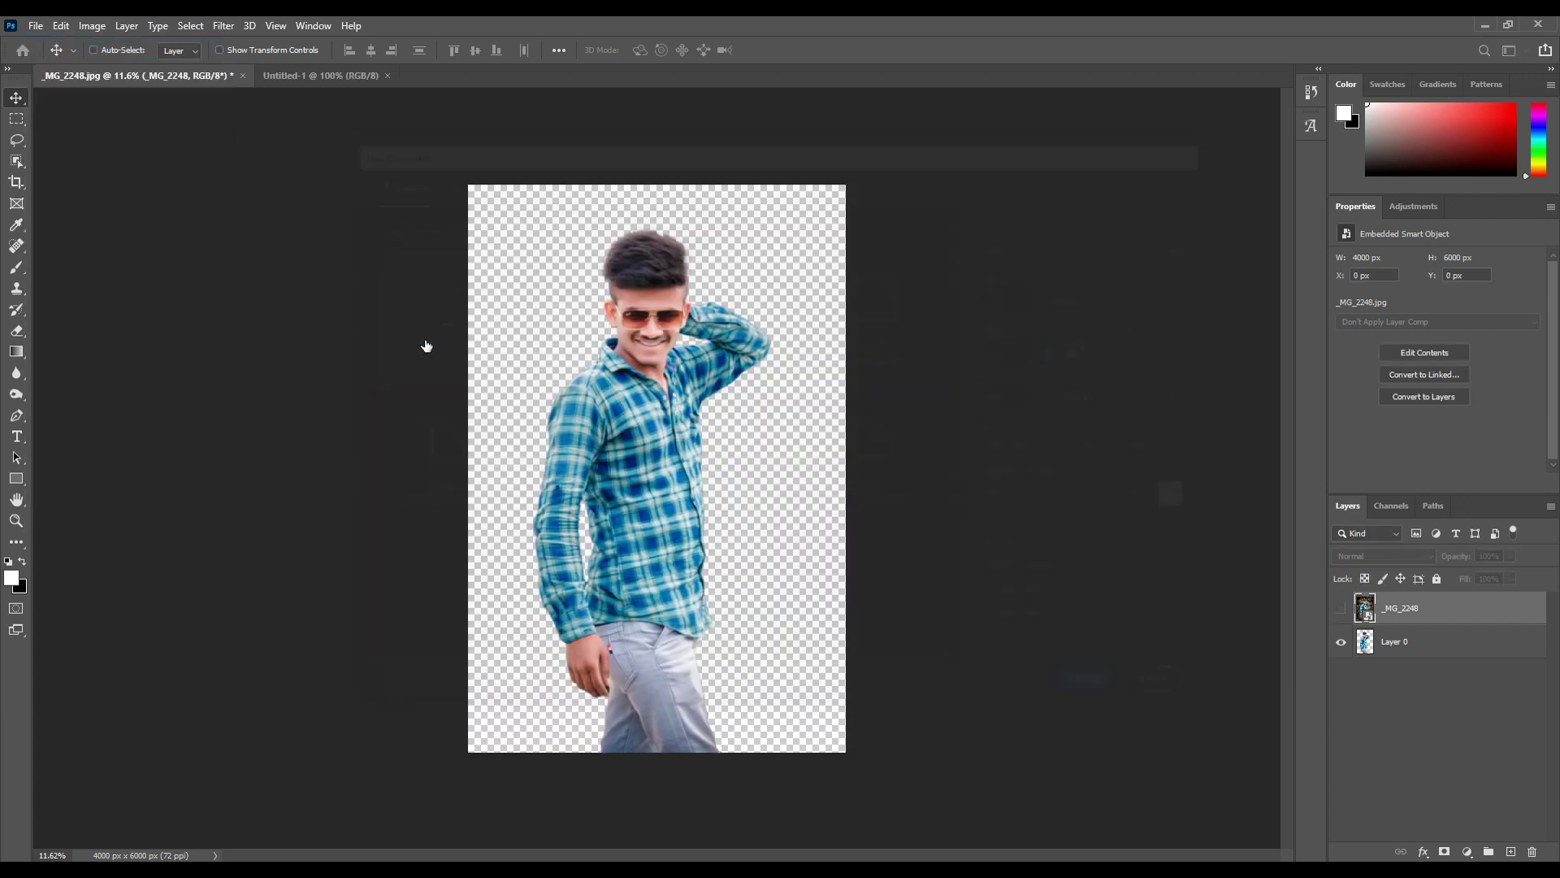
{"action": "scroll", "coordinate": [695, 372], "scroll_direction": "up", "scroll_amount": 1}
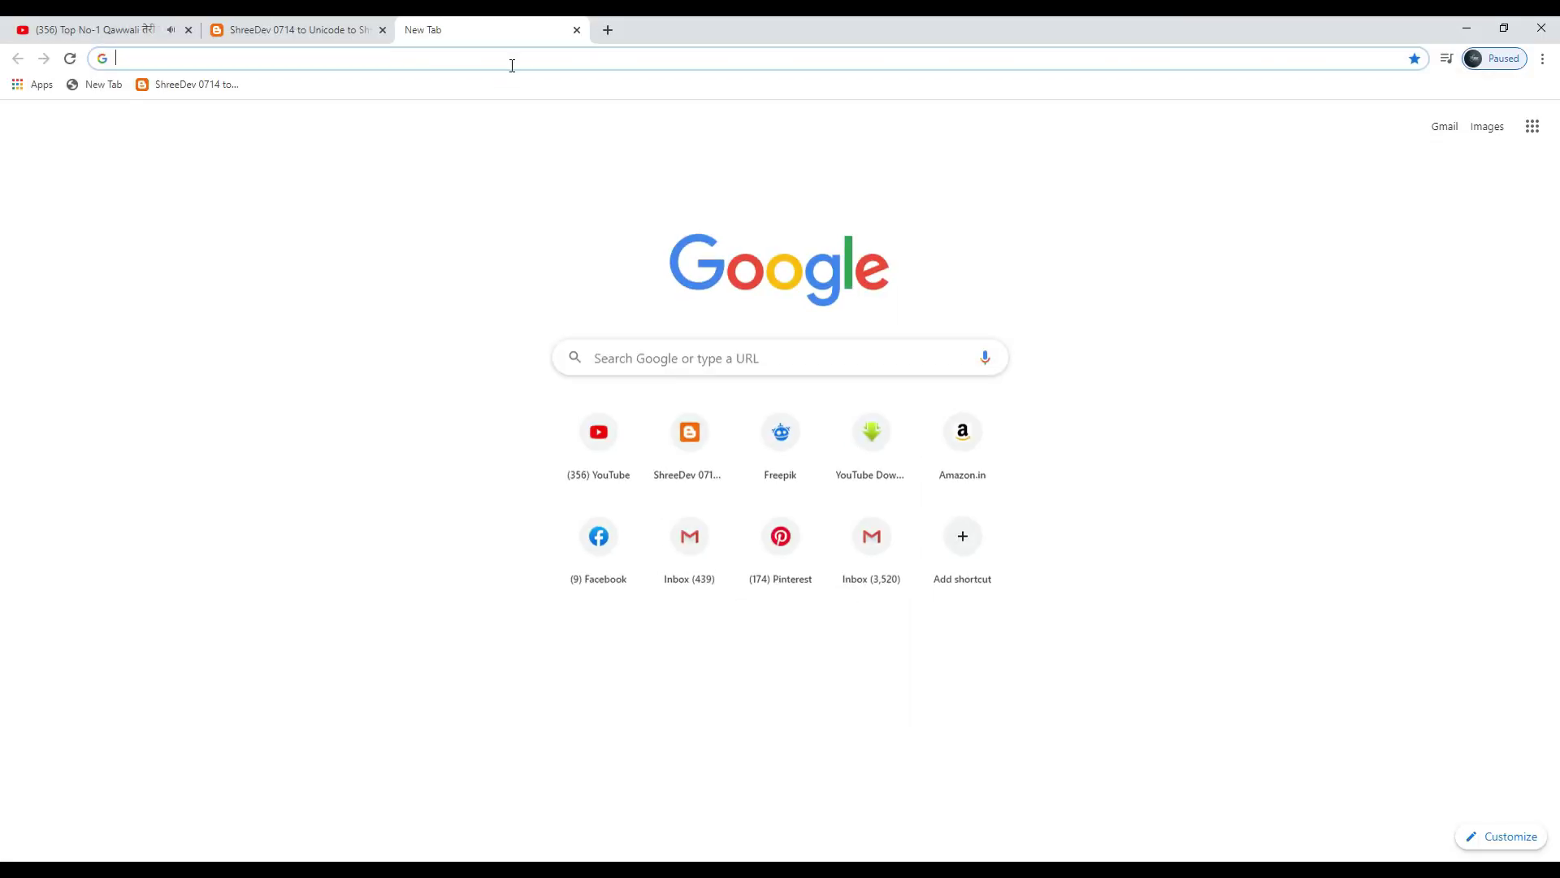
Search Google Images for 'south movie poster' and browse the results
{"action": "left_click", "coordinate": [512, 65]}
{"action": "type", "text": "south m"}
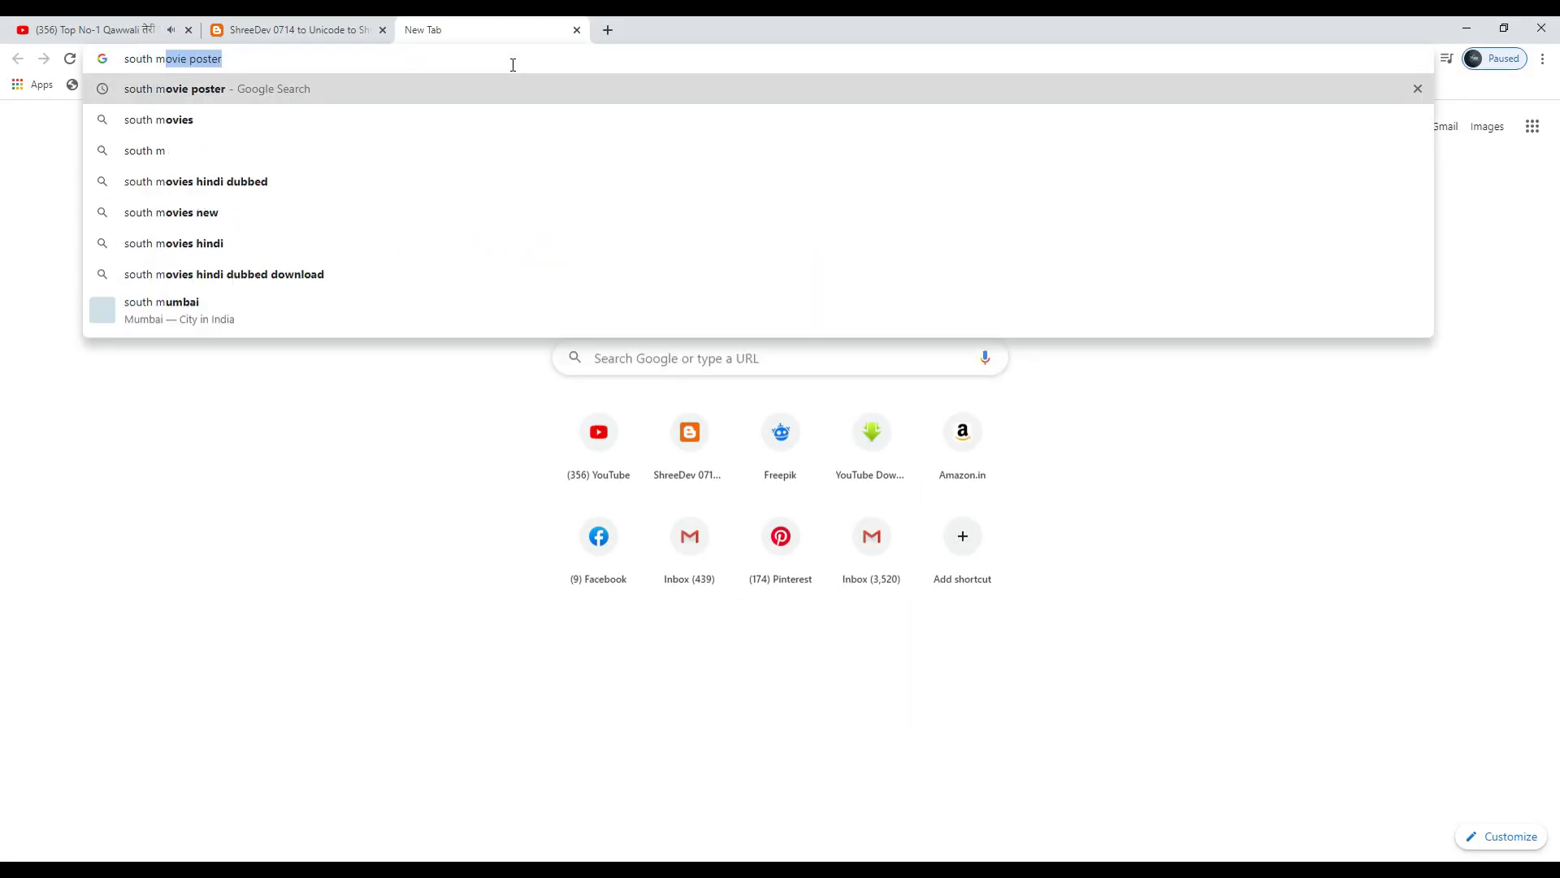
{"action": "type", "text": "ovie"}
{"action": "left_click", "coordinate": [355, 93]}
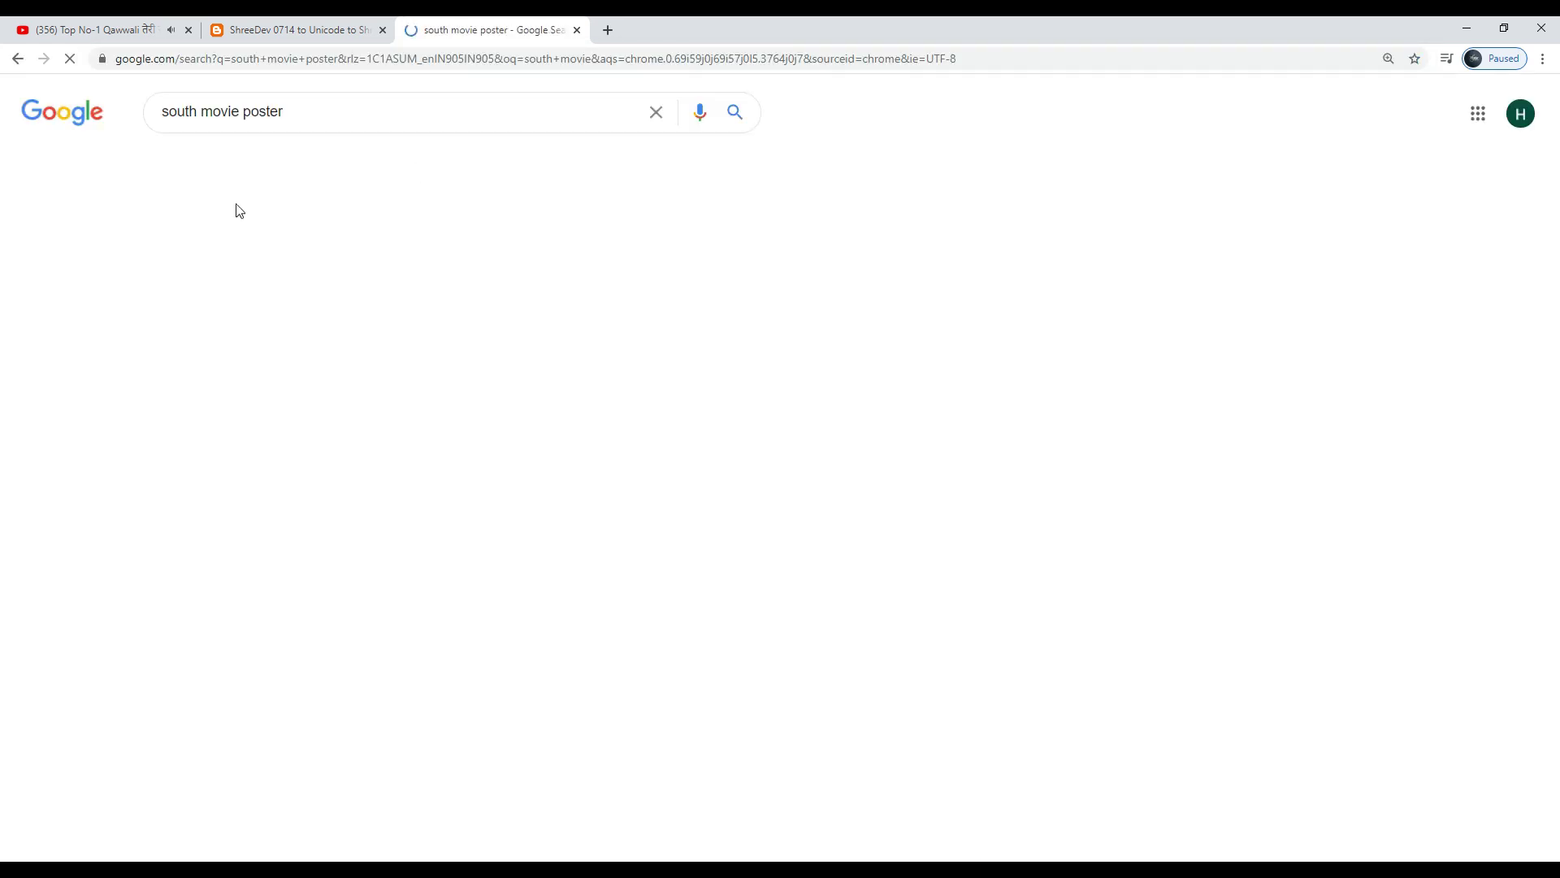
{"action": "left_click", "coordinate": [225, 163]}
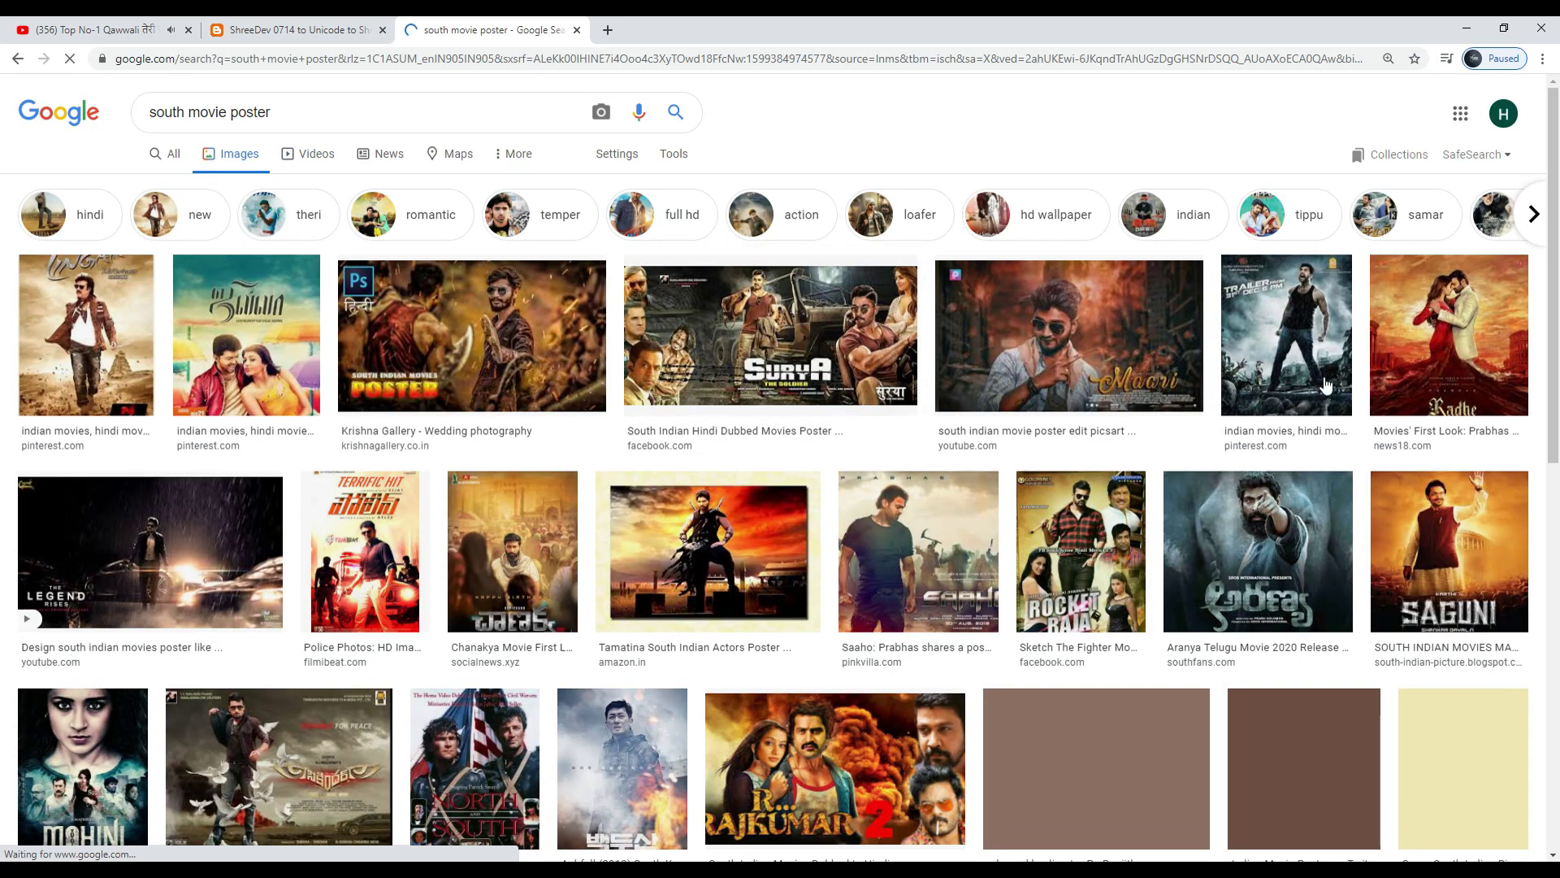
{"action": "scroll", "coordinate": [485, 648], "scroll_direction": "down", "scroll_amount": 1}
{"action": "scroll", "coordinate": [486, 648], "scroll_direction": "down", "scroll_amount": 1}
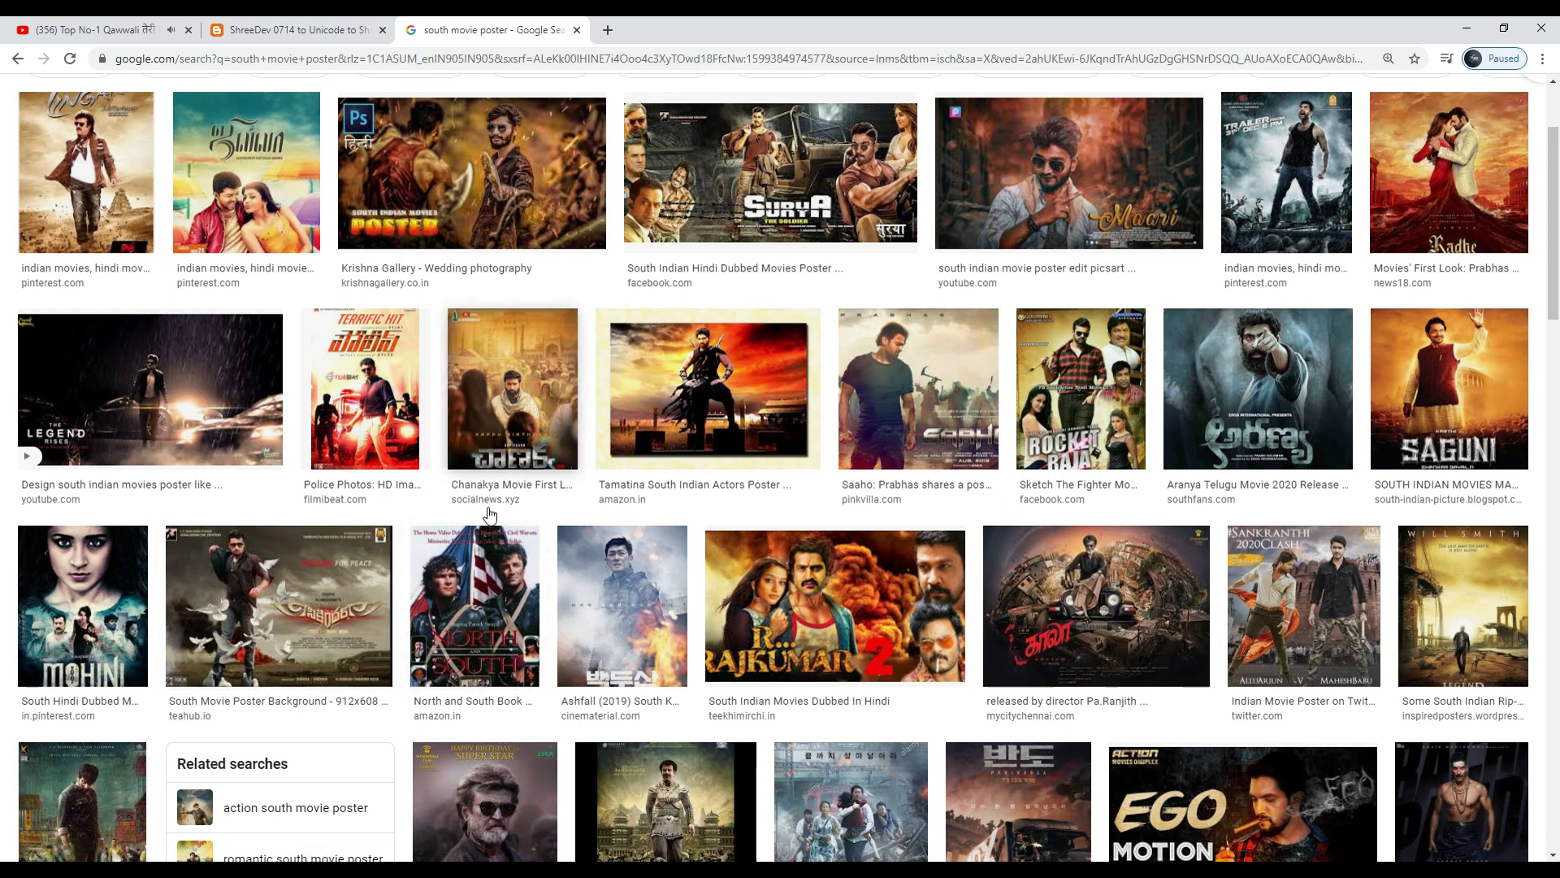
Open the Chanakya birthday poster preview and copy the image
{"action": "left_click", "coordinate": [512, 414]}
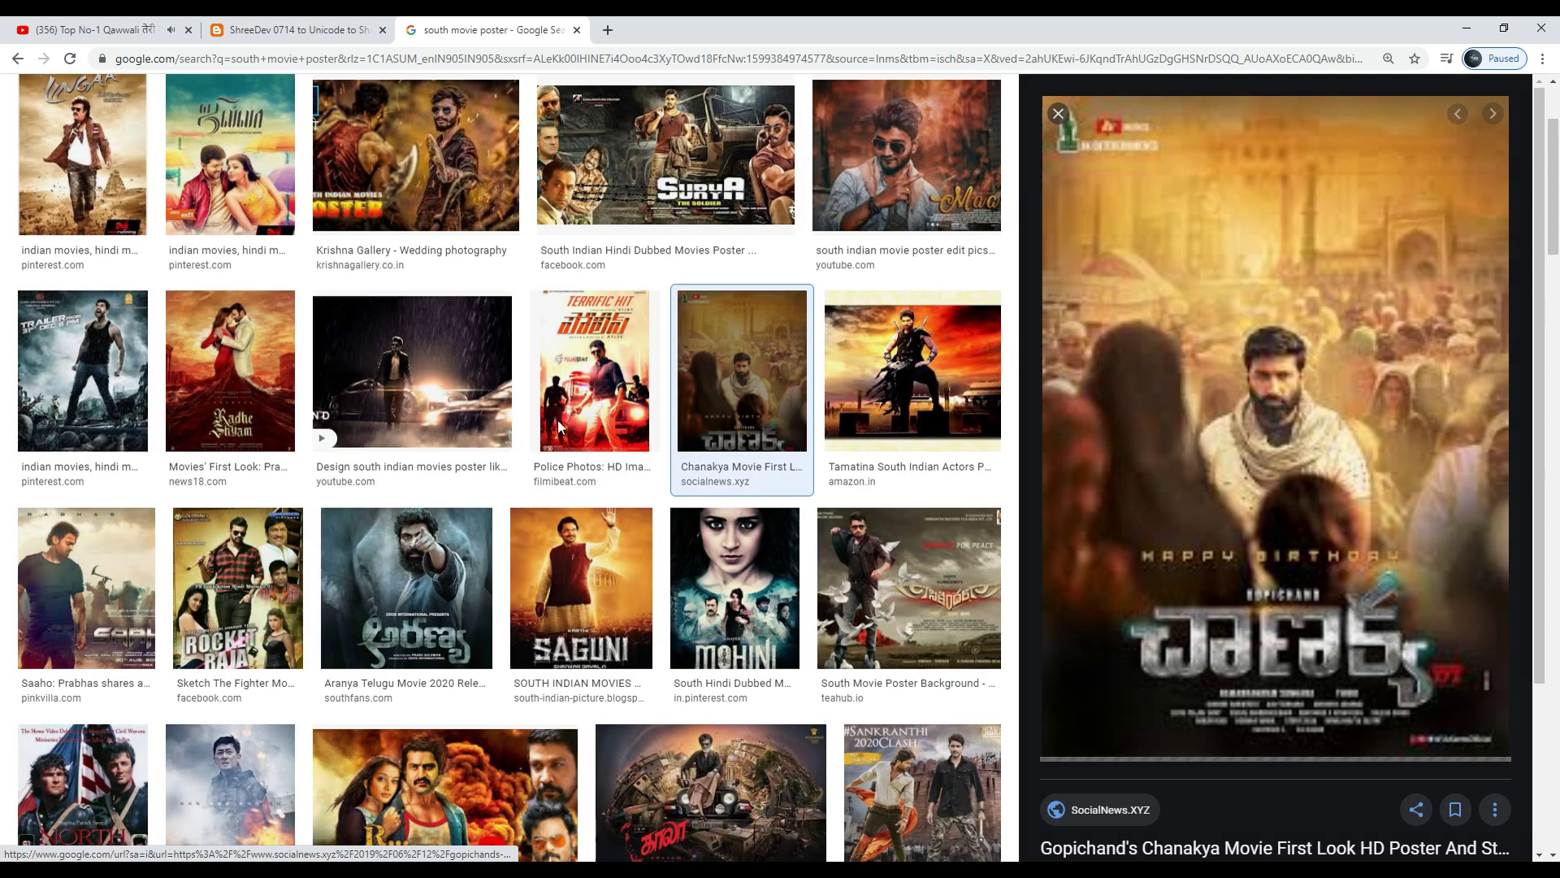
{"action": "right_click", "coordinate": [1292, 392]}
{"action": "left_click", "coordinate": [1349, 562]}
Paste the Chanakya poster into the document and scale it to fill the whole canvas
{"action": "left_click", "coordinate": [1467, 37]}
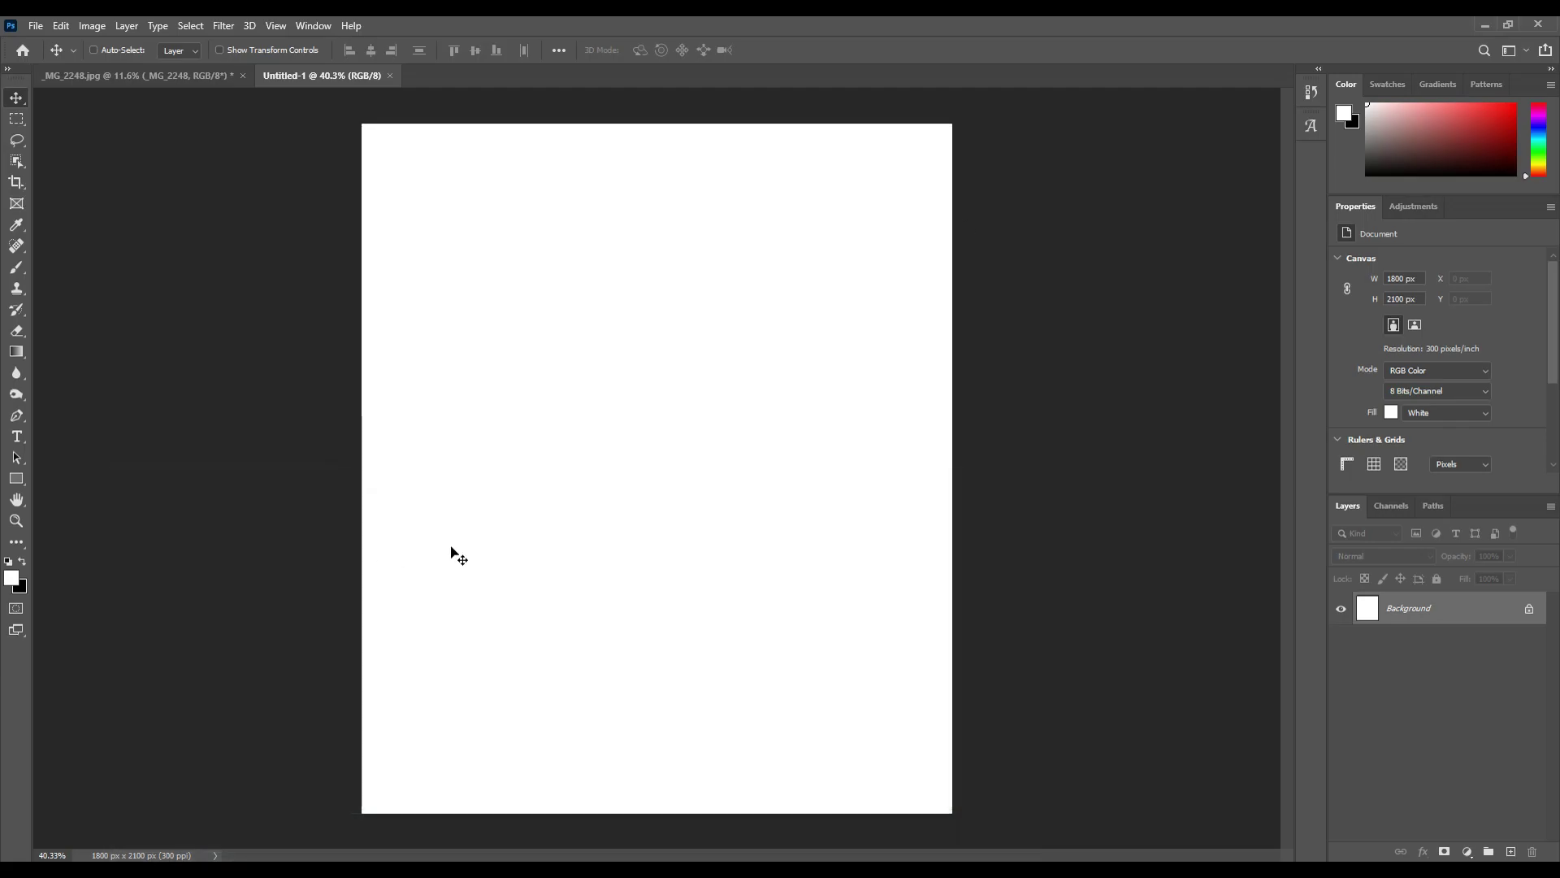
{"action": "key", "text": "ctrl+v"}
{"action": "key", "text": "ctrl+t"}
{"action": "left_click_drag", "start_coordinate": [902, 472], "coordinate": [952, 472]}
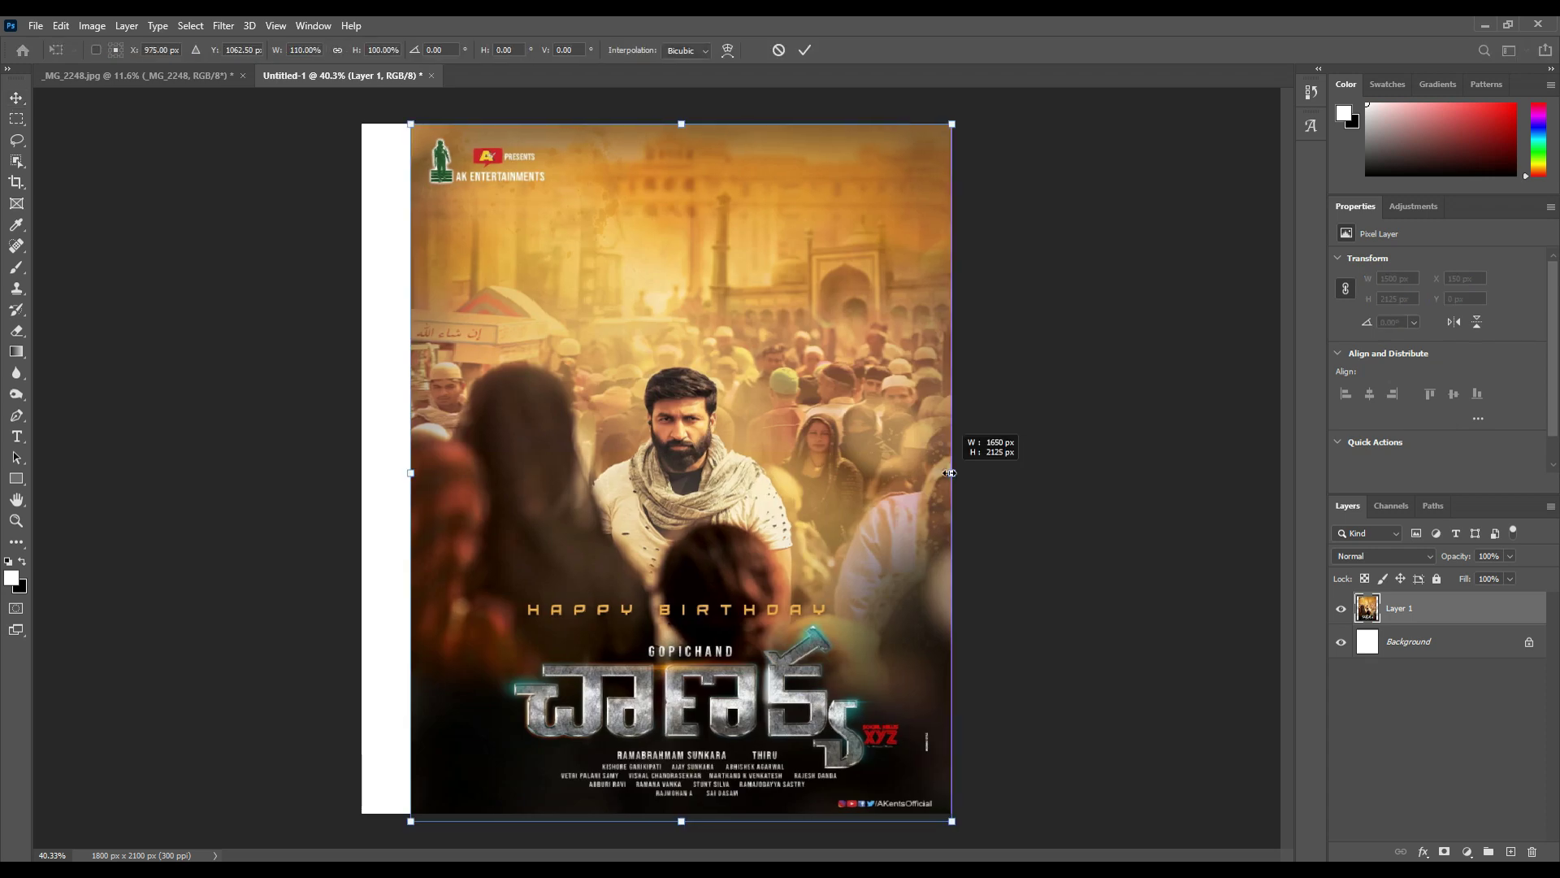
{"action": "left_click_drag", "start_coordinate": [410, 473], "coordinate": [362, 472]}
{"action": "left_click_drag", "start_coordinate": [945, 483], "coordinate": [986, 453]}
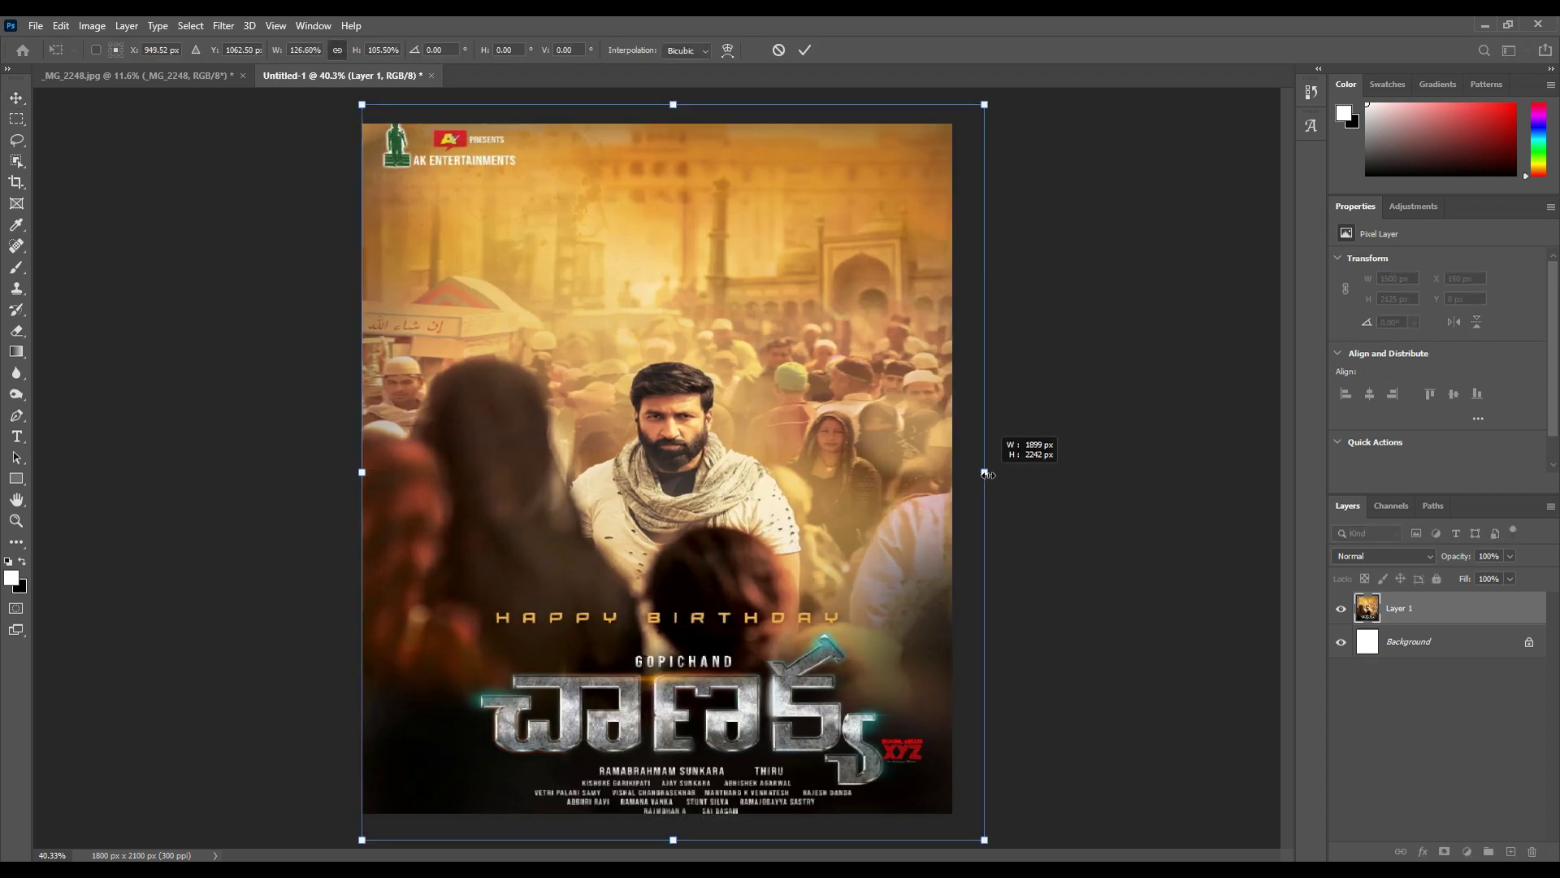
{"action": "key", "text": "Return"}
{"action": "key", "text": "ctrl+minus"}
Apply a Box Blur with radius 75 to the pasted poster
{"action": "left_click", "coordinate": [223, 25]}
{"action": "mouse_move", "coordinate": [233, 210]}
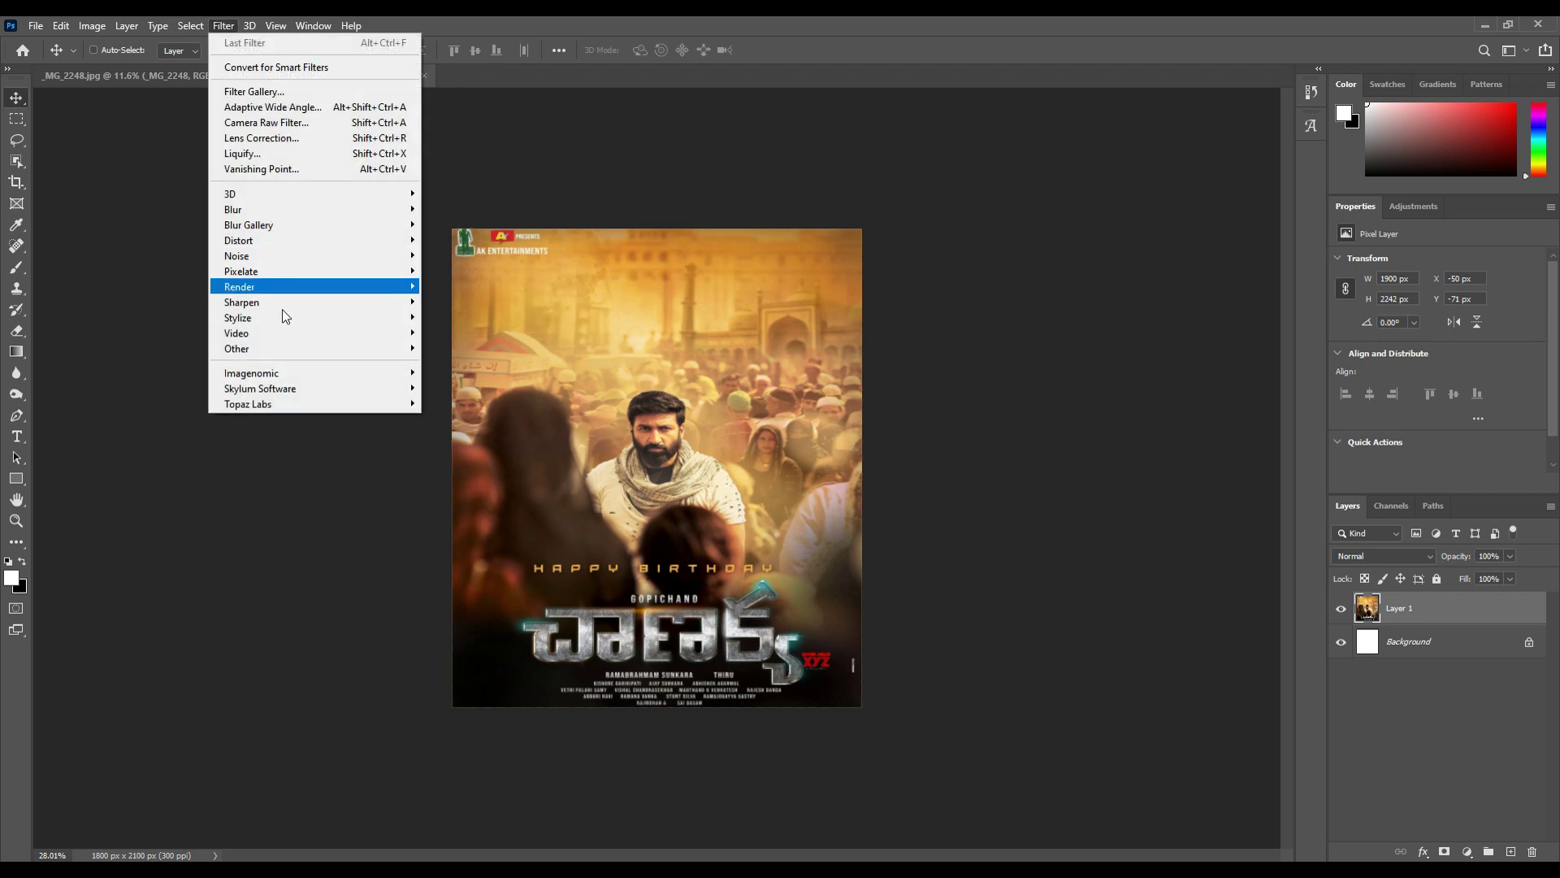
{"action": "left_click", "coordinate": [466, 259]}
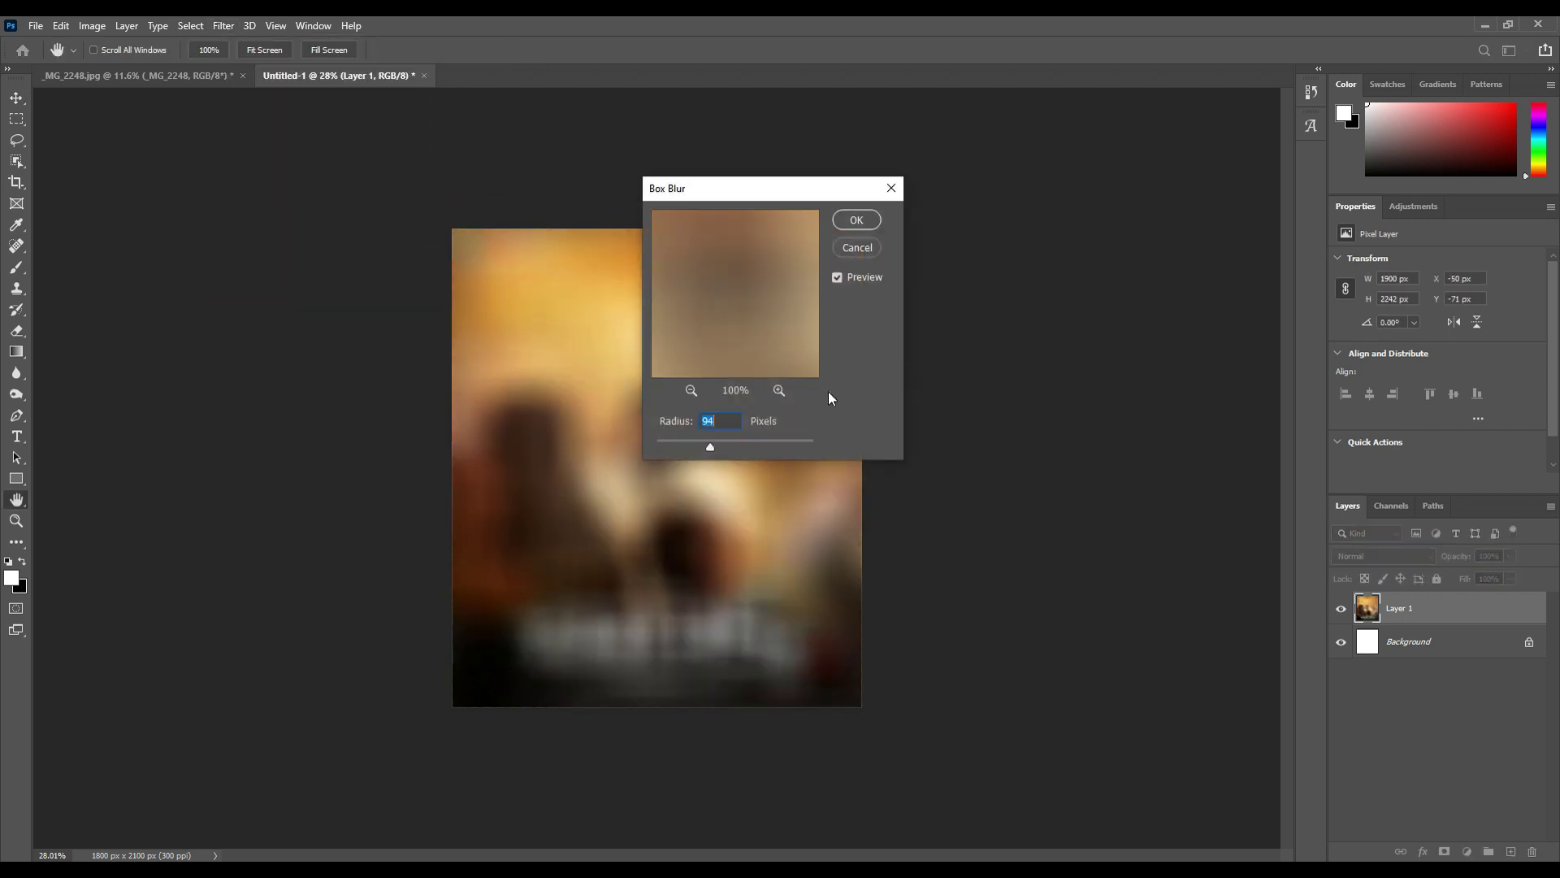
{"action": "left_click_drag", "start_coordinate": [711, 442], "coordinate": [699, 444]}
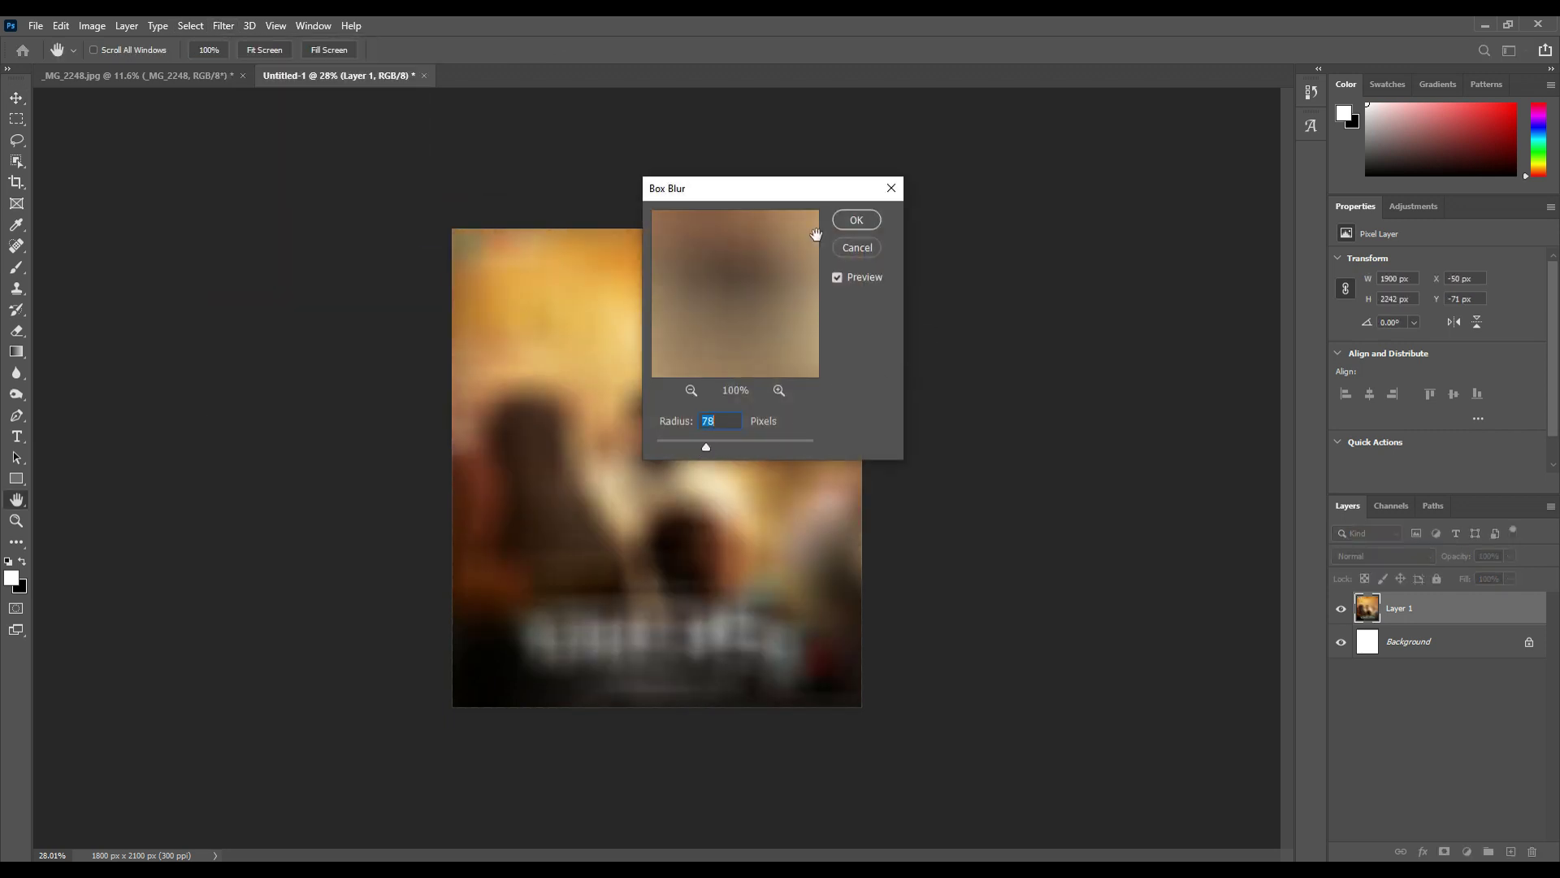
{"action": "key", "text": "Return"}
{"action": "key", "text": "v"}
On a new layer, stamp white clouds with a cloud brush and lower its opacity to 56%
{"action": "scroll", "coordinate": [742, 367], "scroll_direction": "up", "scroll_amount": 2}
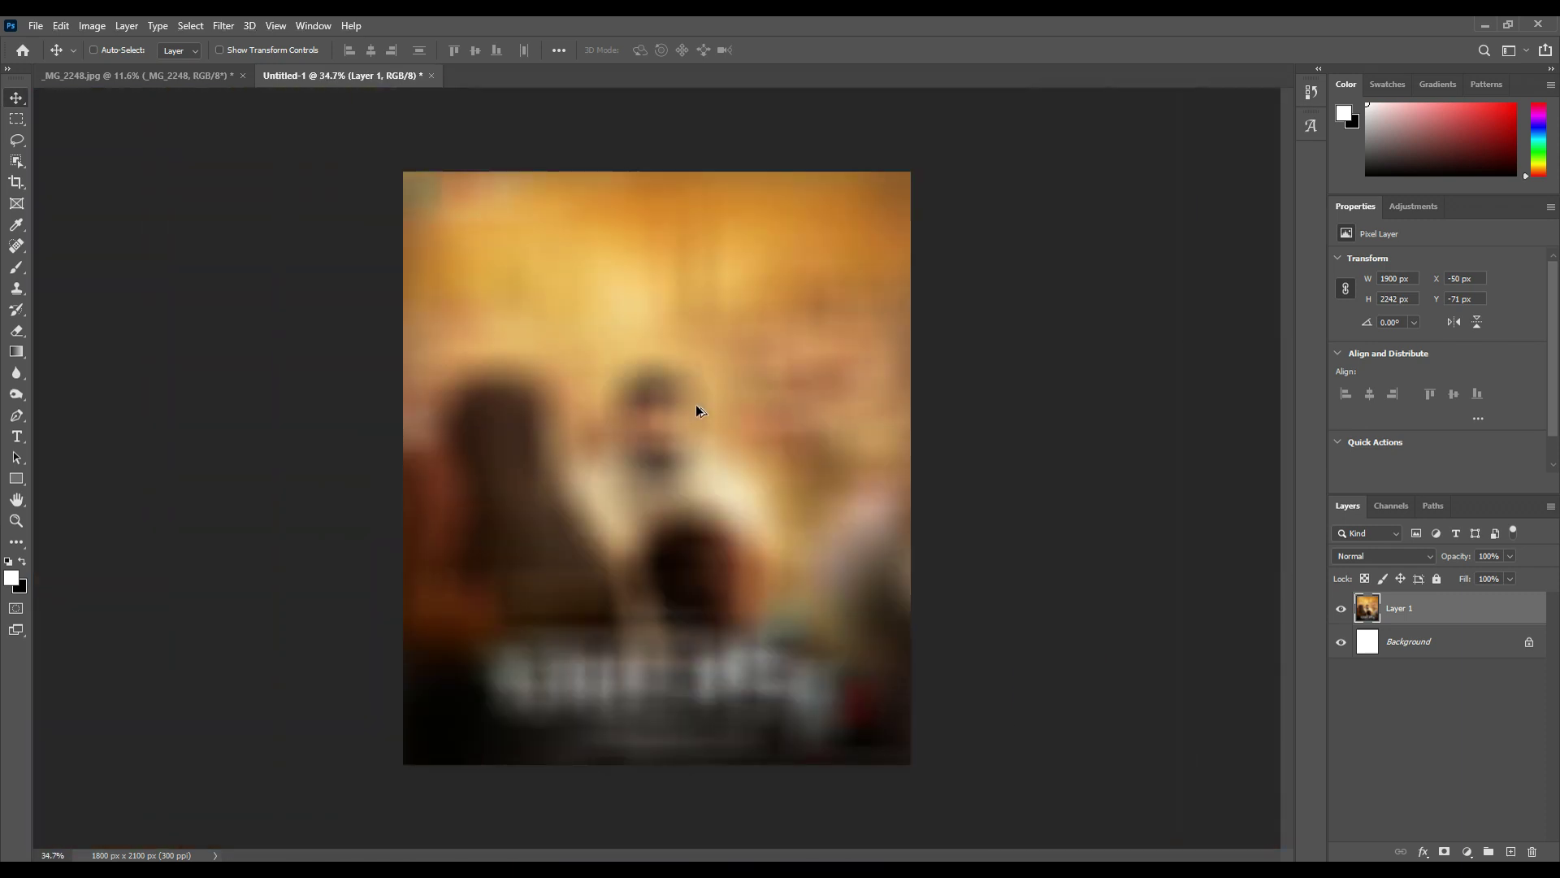
{"action": "scroll", "coordinate": [697, 410], "scroll_direction": "down", "scroll_amount": 4}
{"action": "left_click", "coordinate": [1511, 851]}
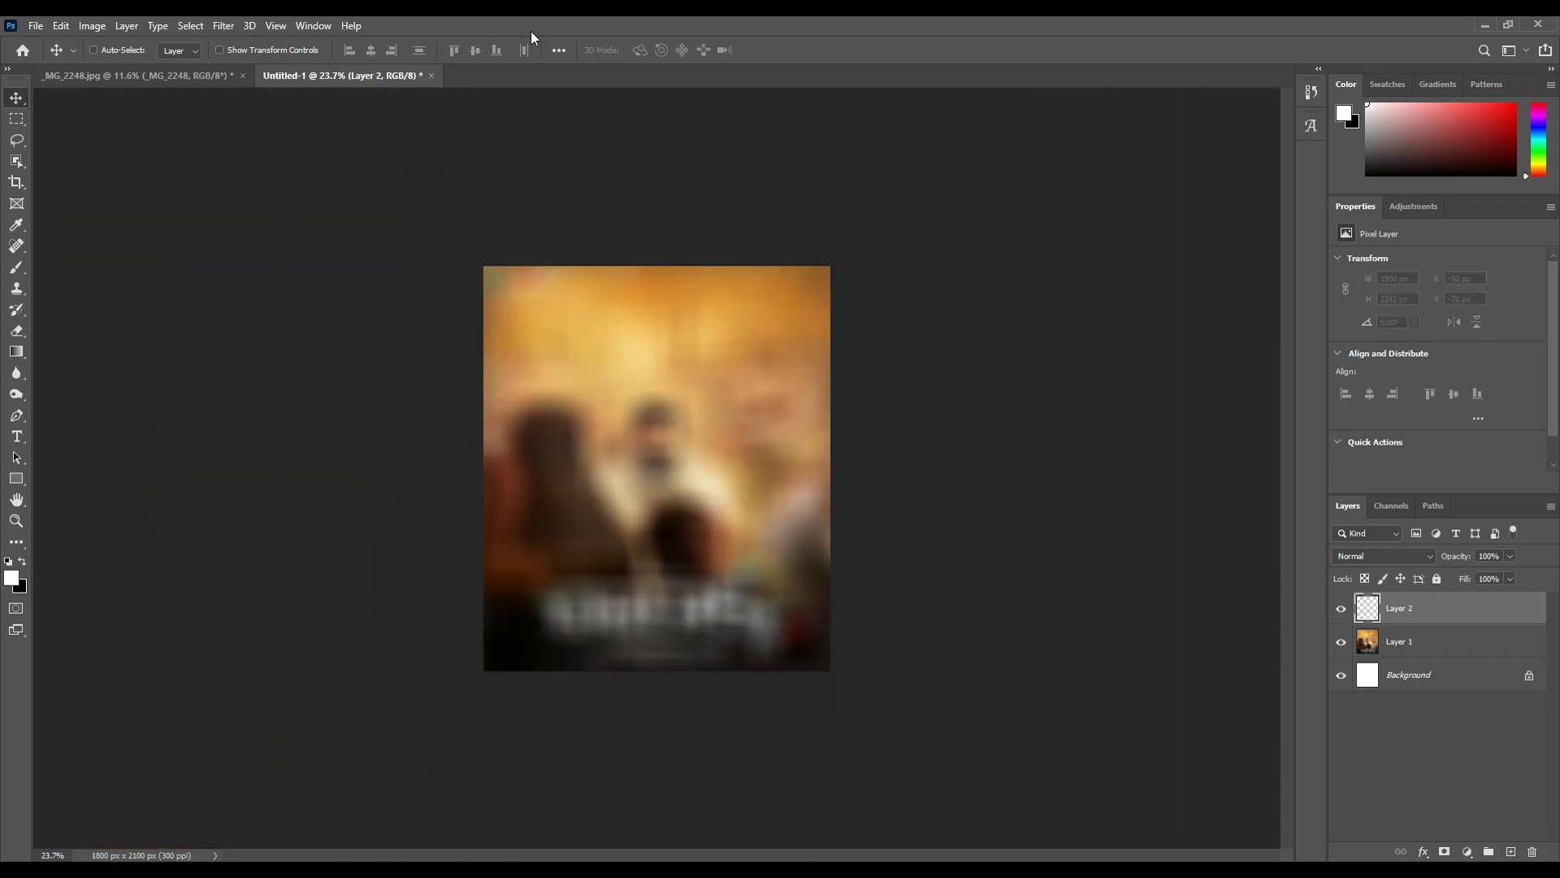
{"action": "left_click", "coordinate": [16, 266]}
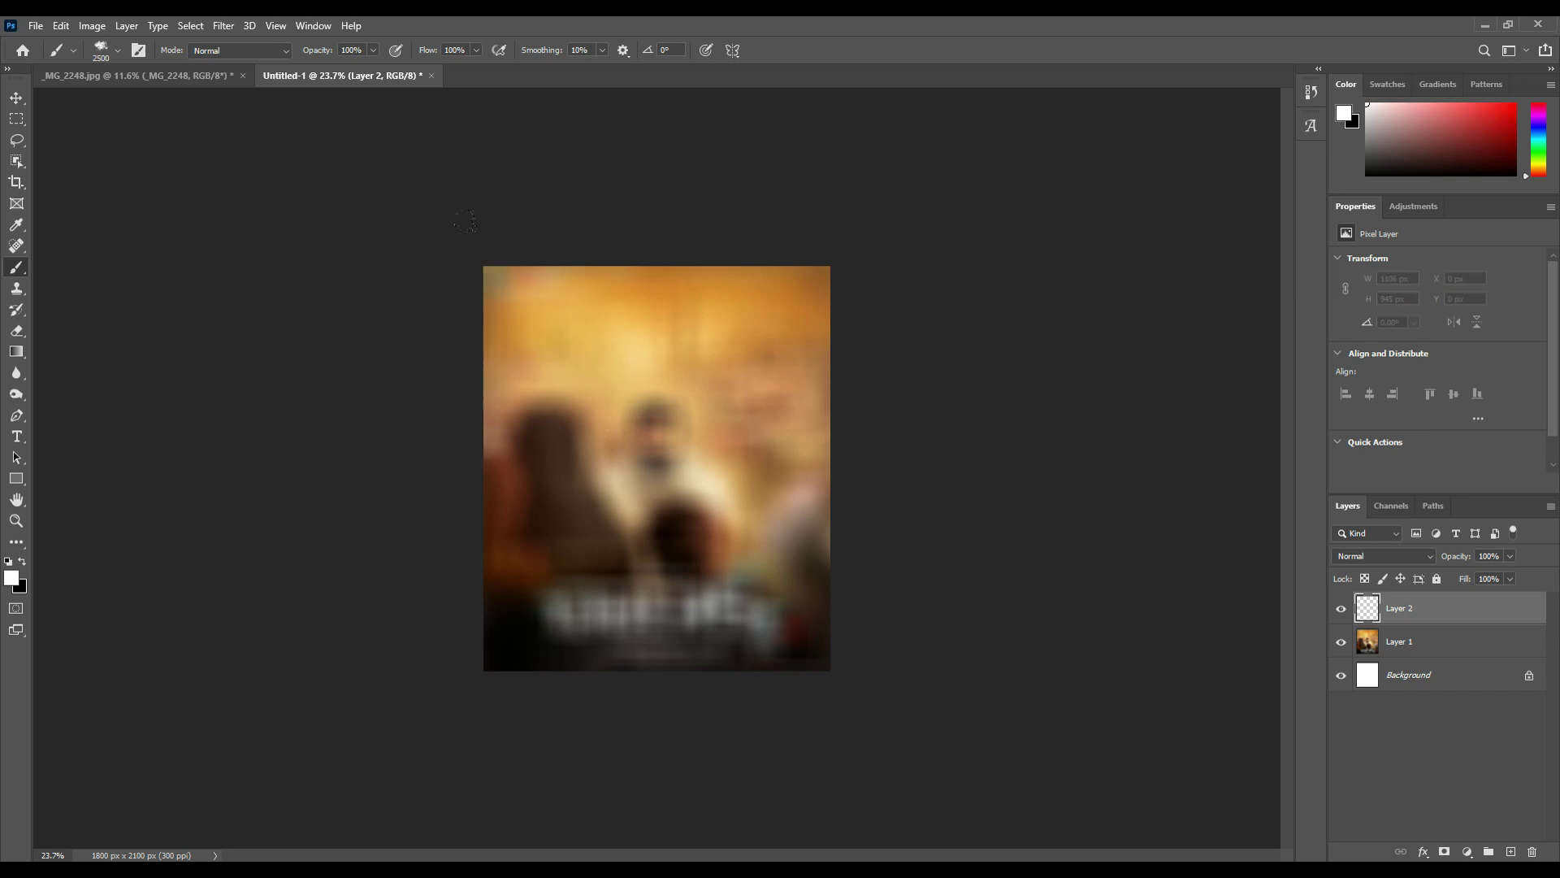
{"action": "key", "text": "bracketright"}
{"action": "key", "text": "bracketright"}
{"action": "key", "text": "bracketright"}
{"action": "left_click", "coordinate": [437, 242]}
{"action": "left_click", "coordinate": [372, 477]}
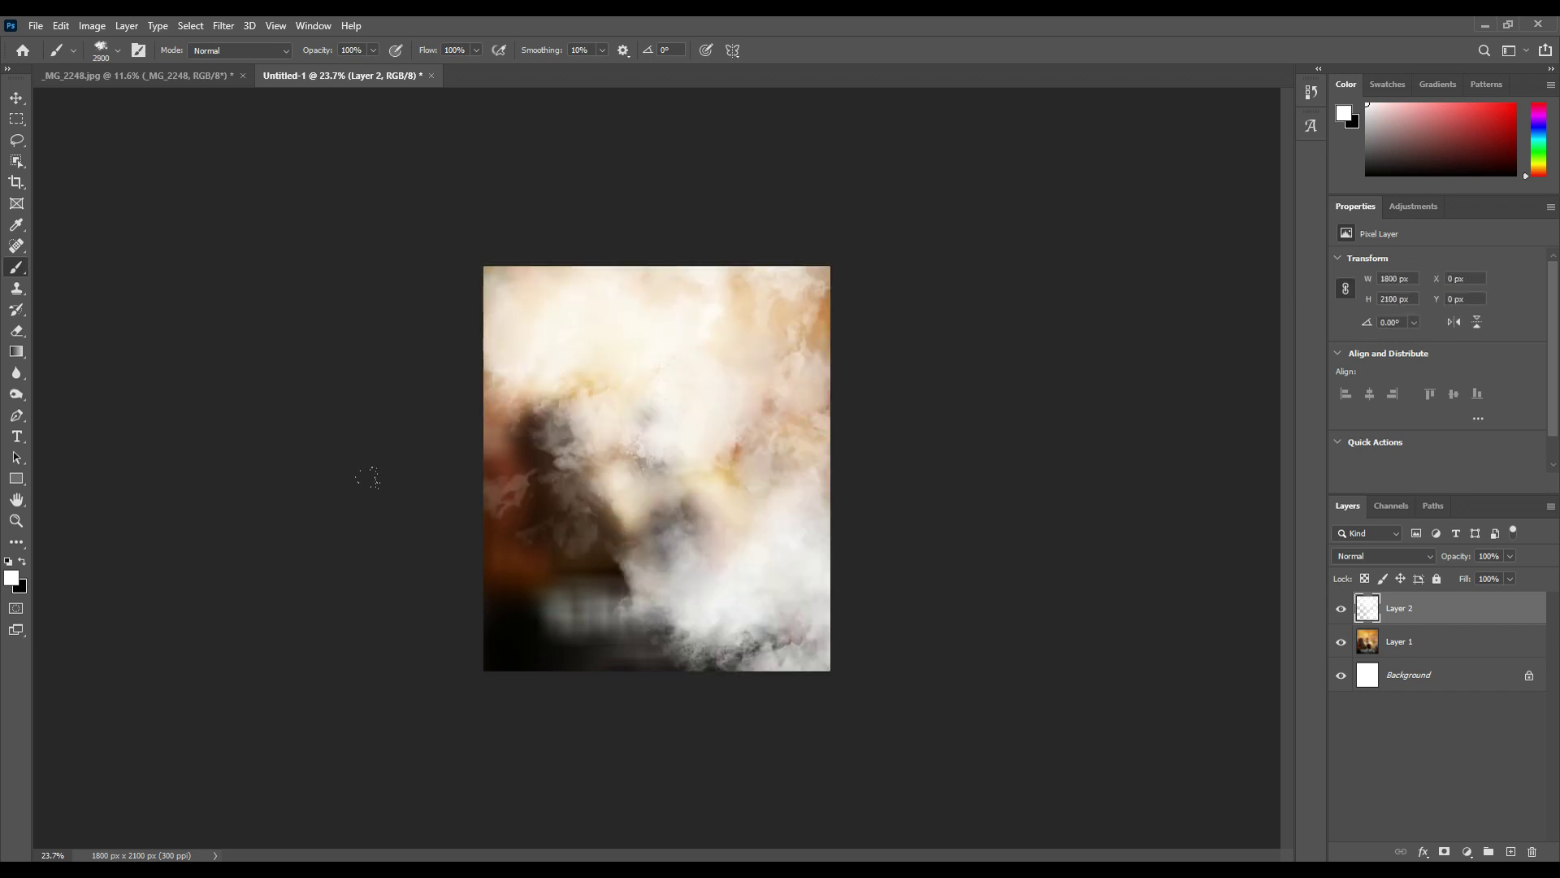
{"action": "left_click", "coordinate": [240, 426]}
{"action": "left_click_drag", "start_coordinate": [1420, 567], "coordinate": [1421, 566]}
{"action": "key", "text": "v"}
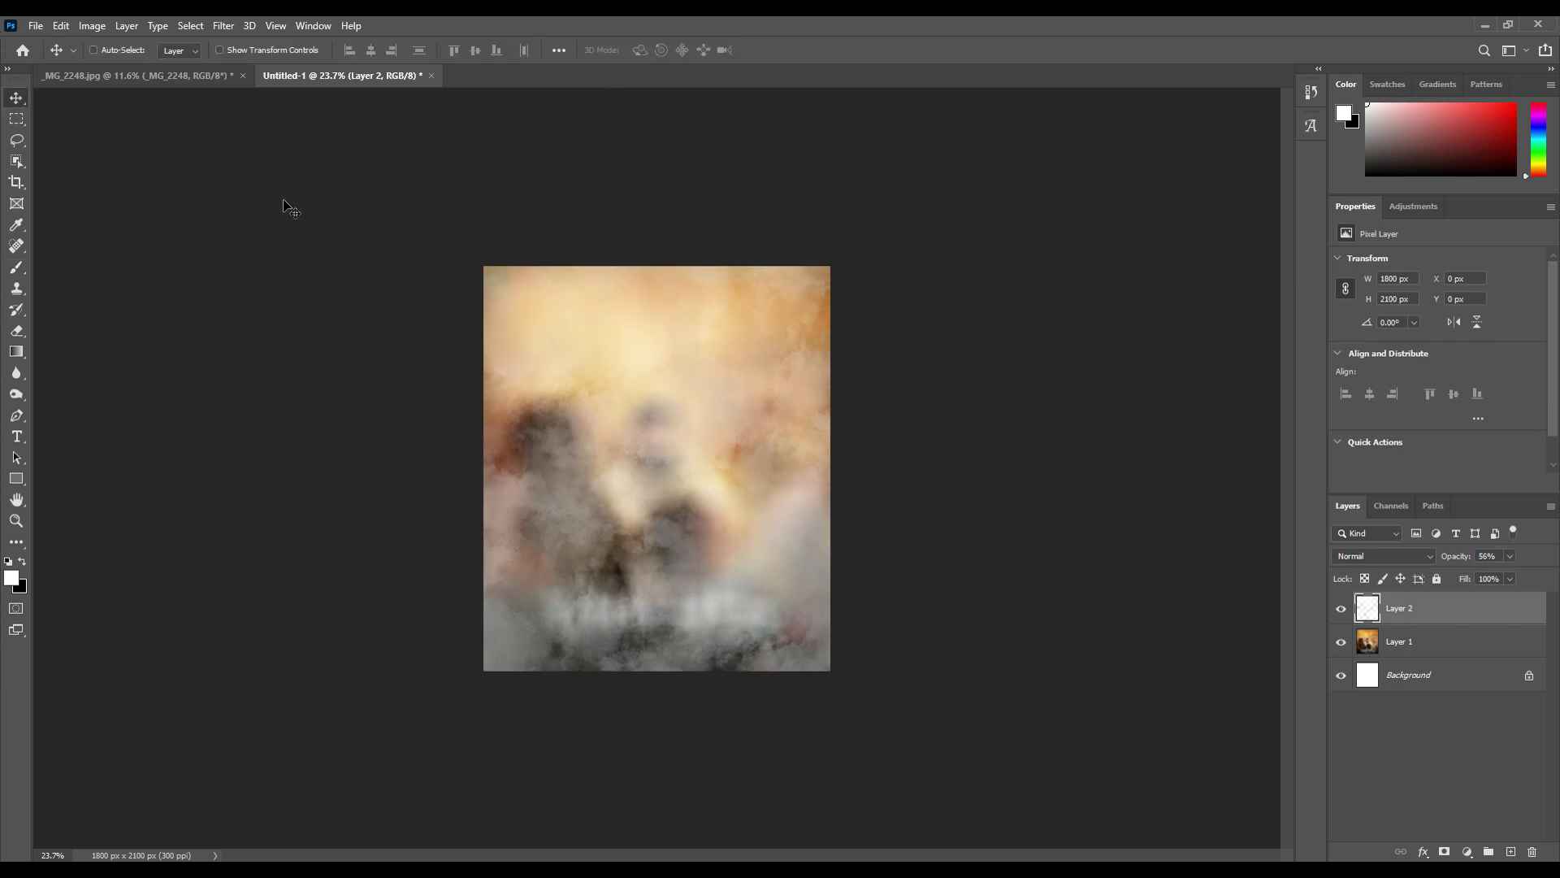
{"action": "scroll", "coordinate": [719, 441], "scroll_direction": "up", "scroll_amount": 1}
{"action": "scroll", "coordinate": [718, 441], "scroll_direction": "up", "scroll_amount": 1}
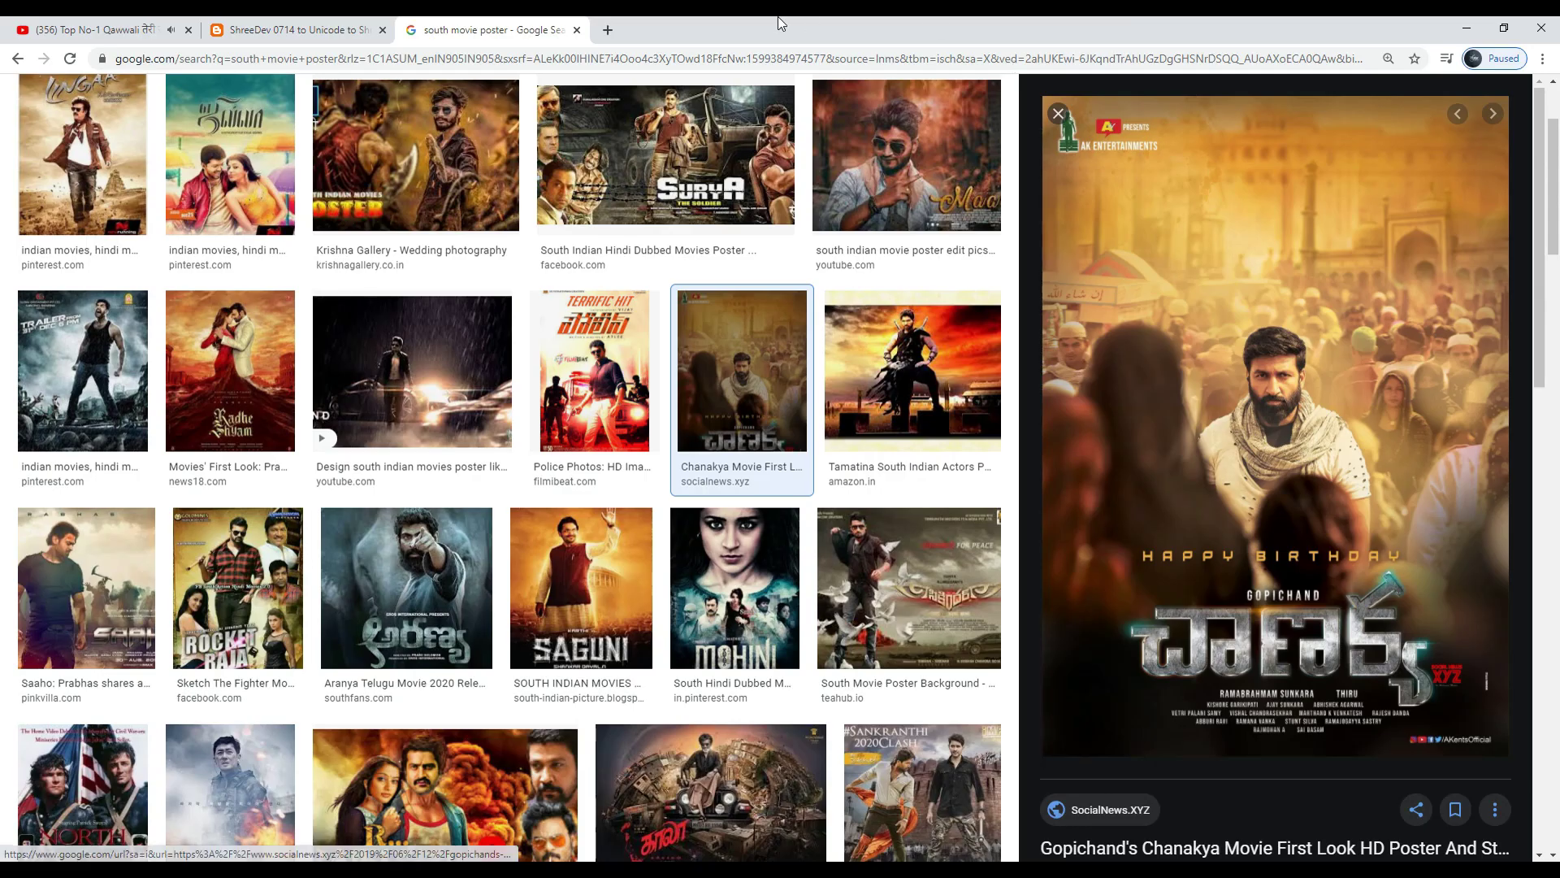
In a new tab, search Google Images for 'temple images' and browse the results
{"action": "left_click", "coordinate": [608, 29]}
{"action": "type", "text": "tem"}
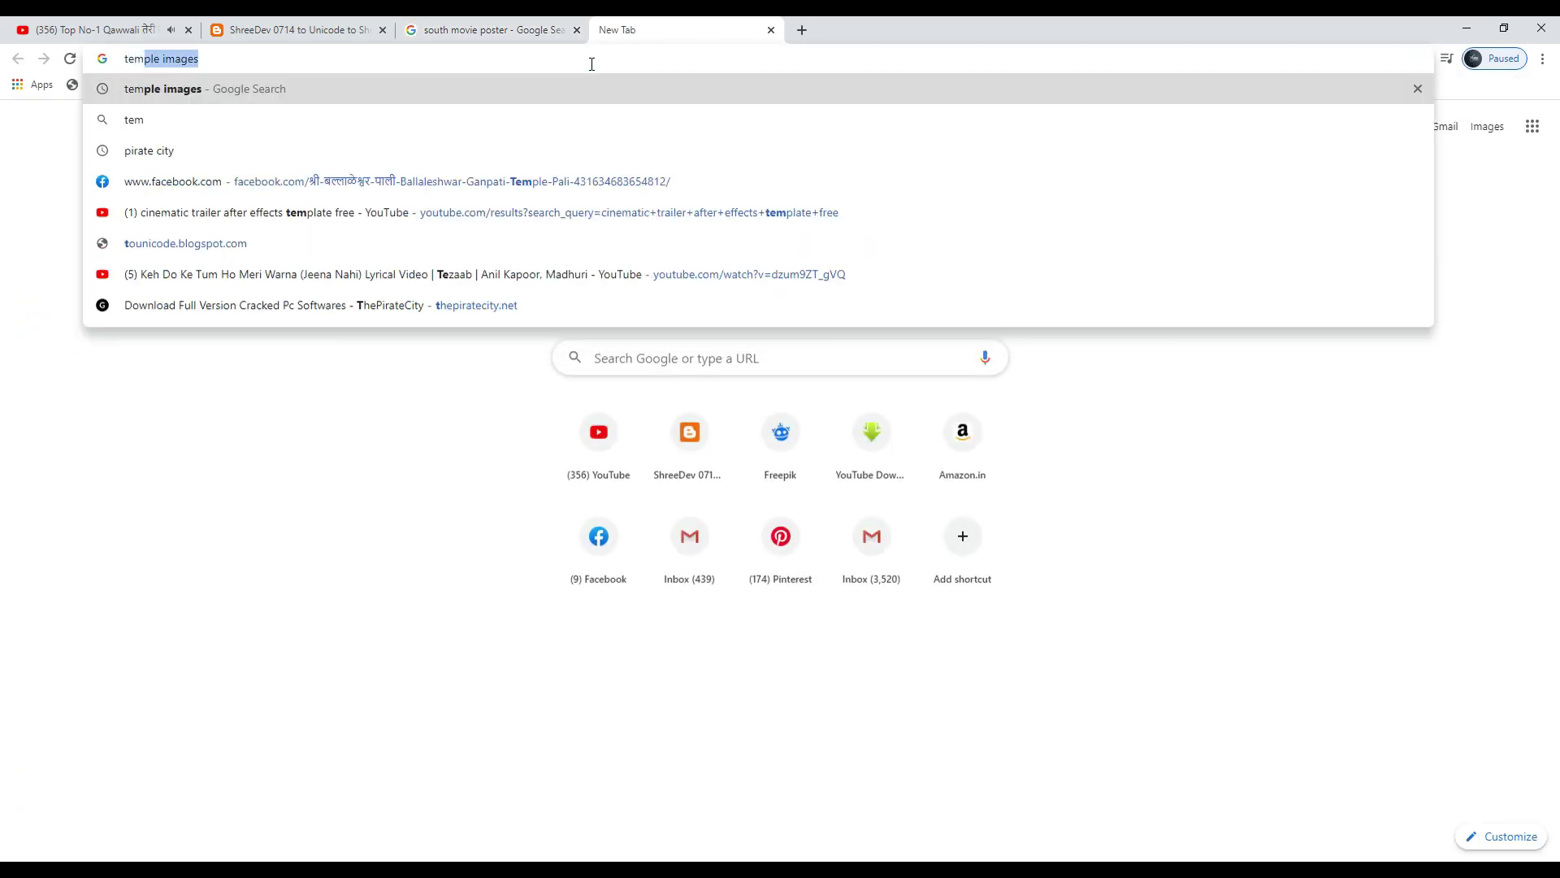
{"action": "key", "text": "Return"}
{"action": "left_click", "coordinate": [257, 180]}
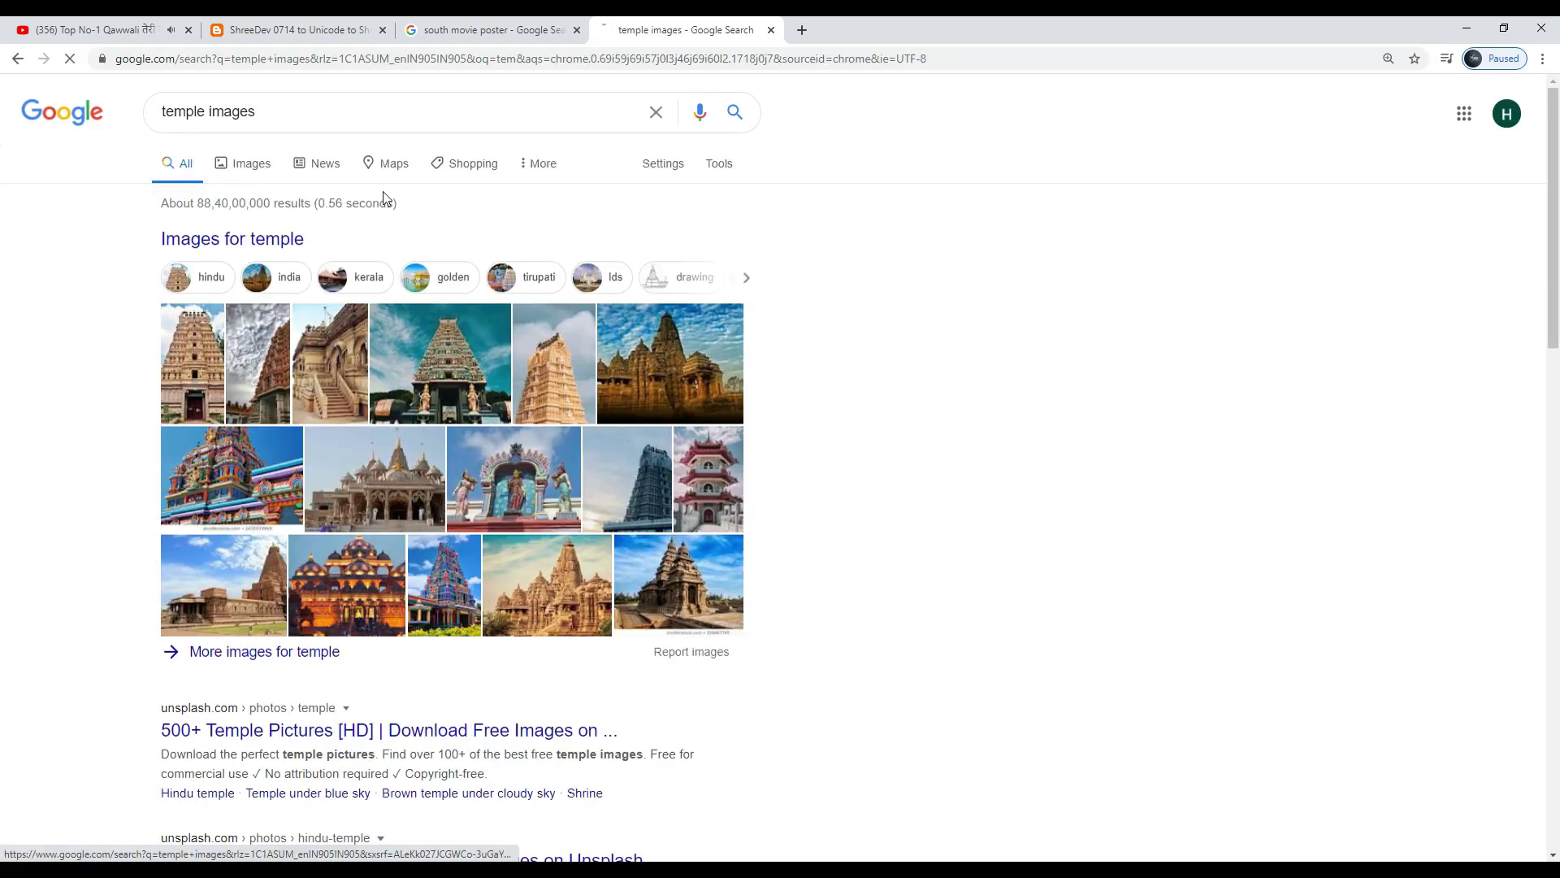
{"action": "scroll", "coordinate": [1273, 561], "scroll_direction": "down", "scroll_amount": 2}
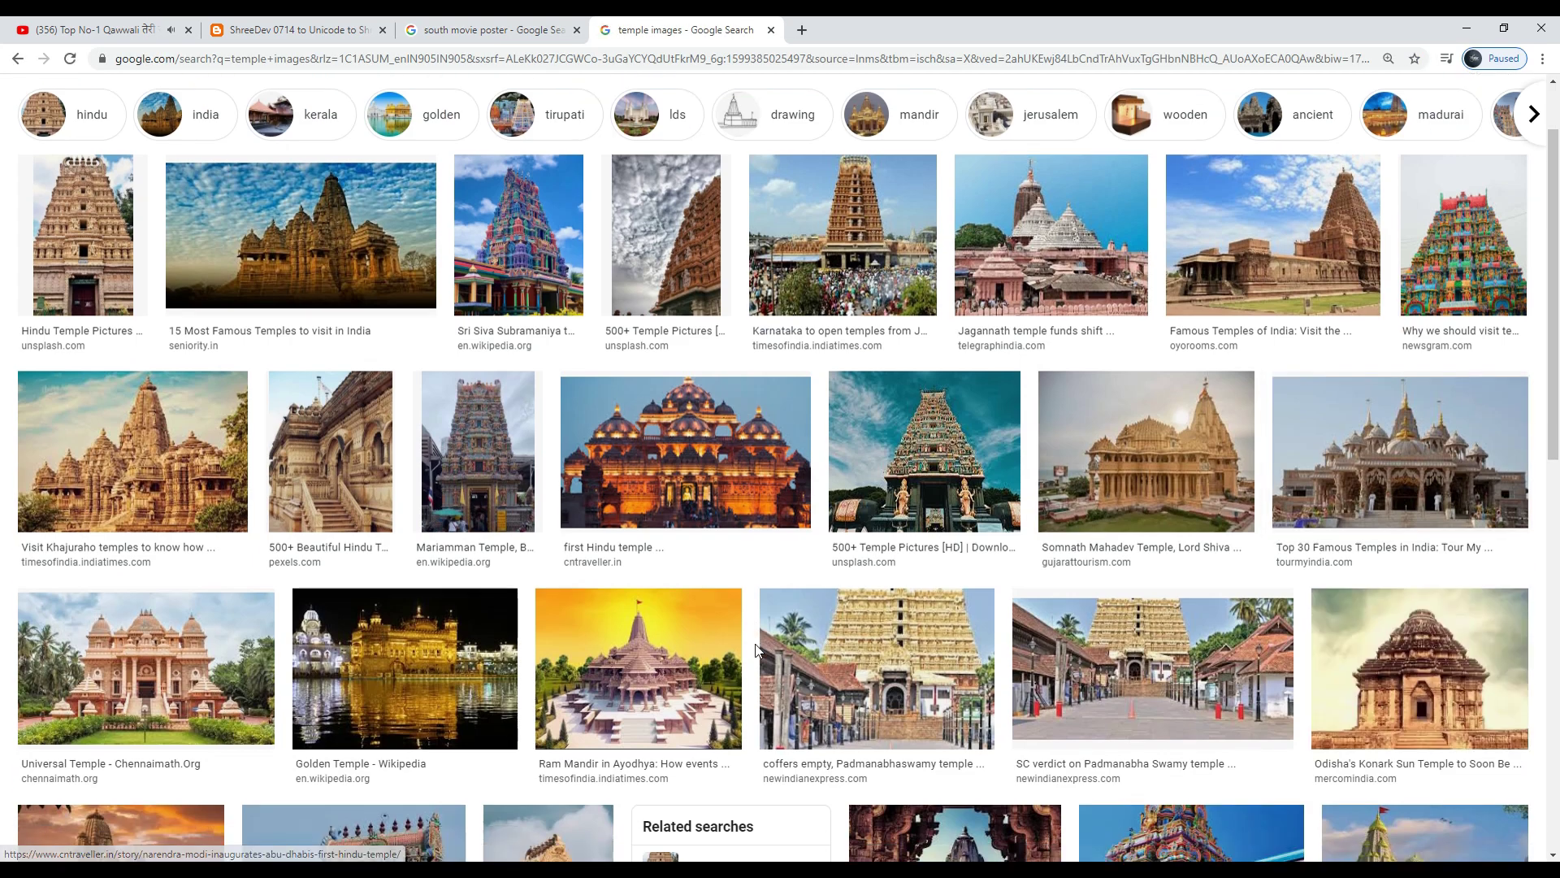
{"action": "scroll", "coordinate": [1273, 561], "scroll_direction": "down", "scroll_amount": 3}
Copy the sunlit Khajuraho temple photo and paste it into the poster as a new layer
{"action": "left_click", "coordinate": [122, 658]}
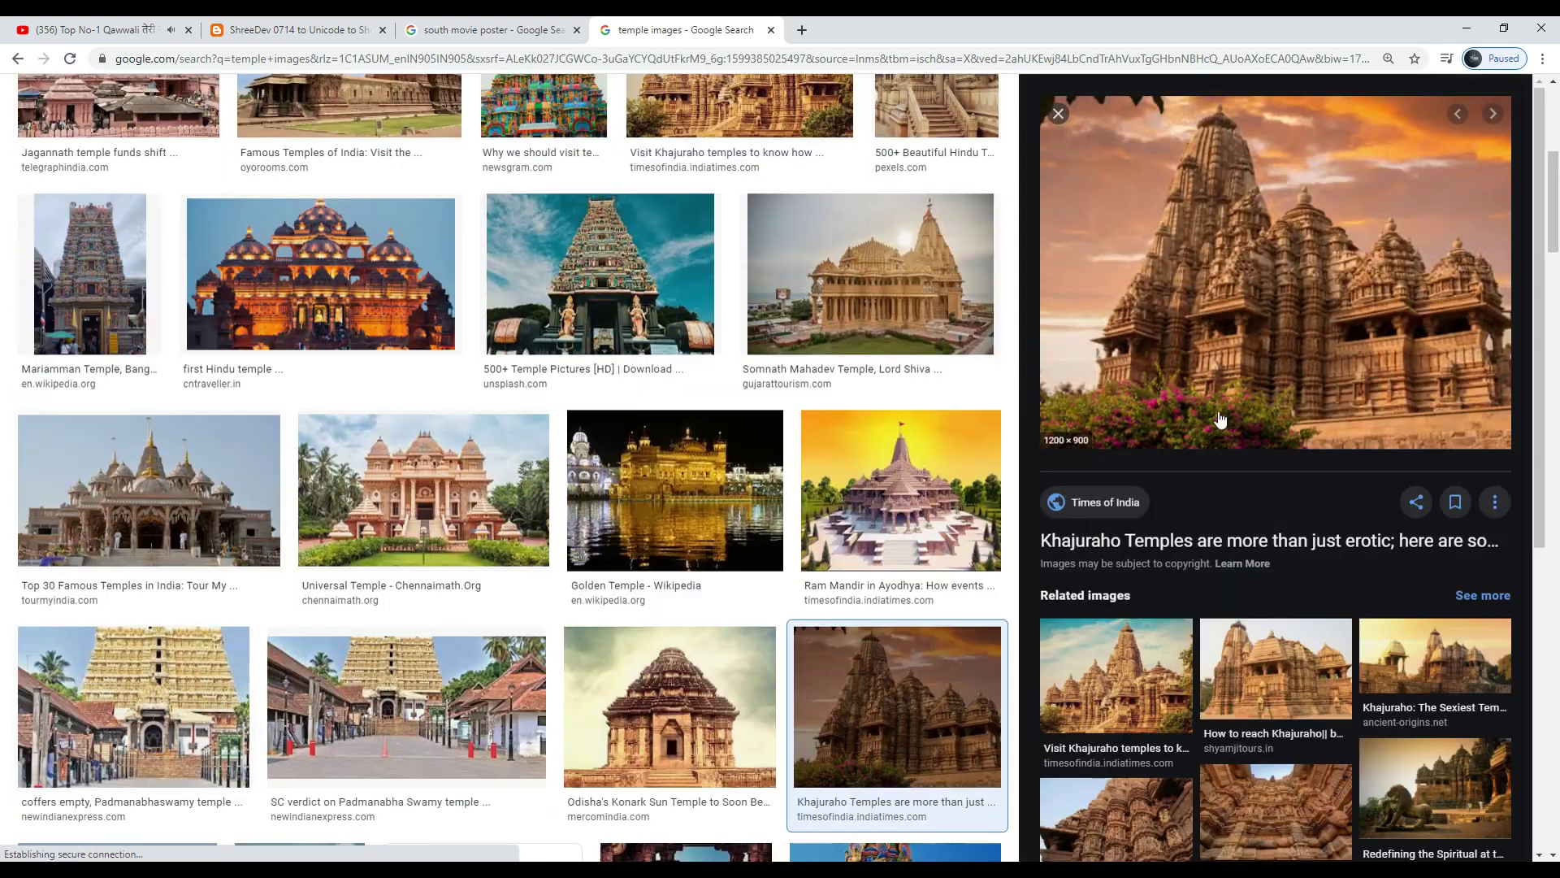
{"action": "scroll", "coordinate": [1398, 632], "scroll_direction": "down", "scroll_amount": 2}
{"action": "left_click", "coordinate": [1442, 523]}
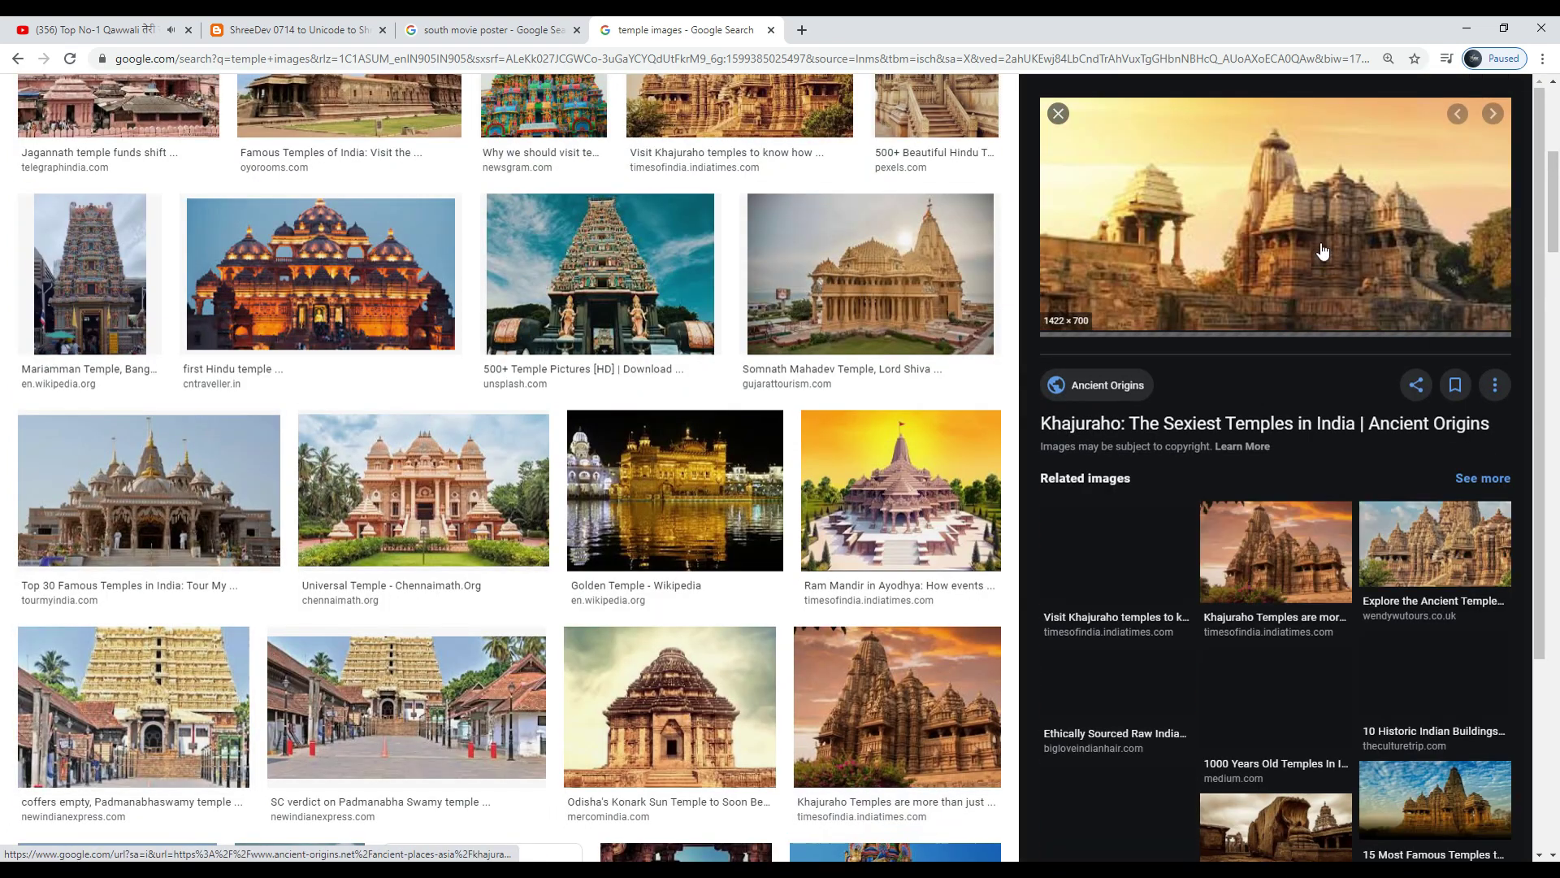
{"action": "right_click", "coordinate": [1453, 209]}
{"action": "left_click", "coordinate": [1356, 373]}
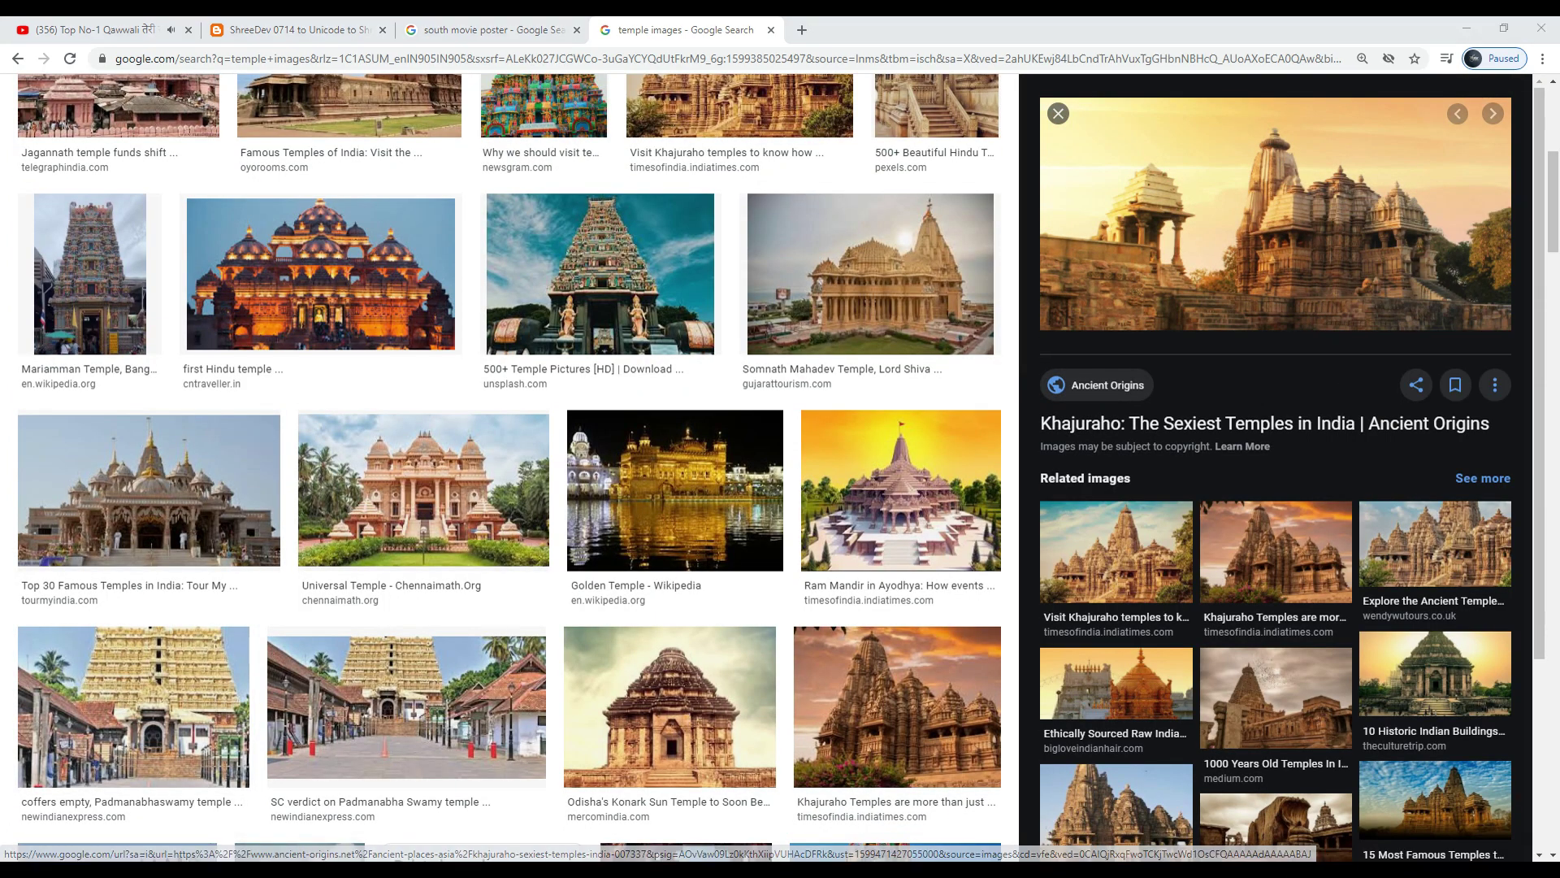
{"action": "key", "text": "alt+Tab"}
{"action": "key", "text": "ctrl+v"}
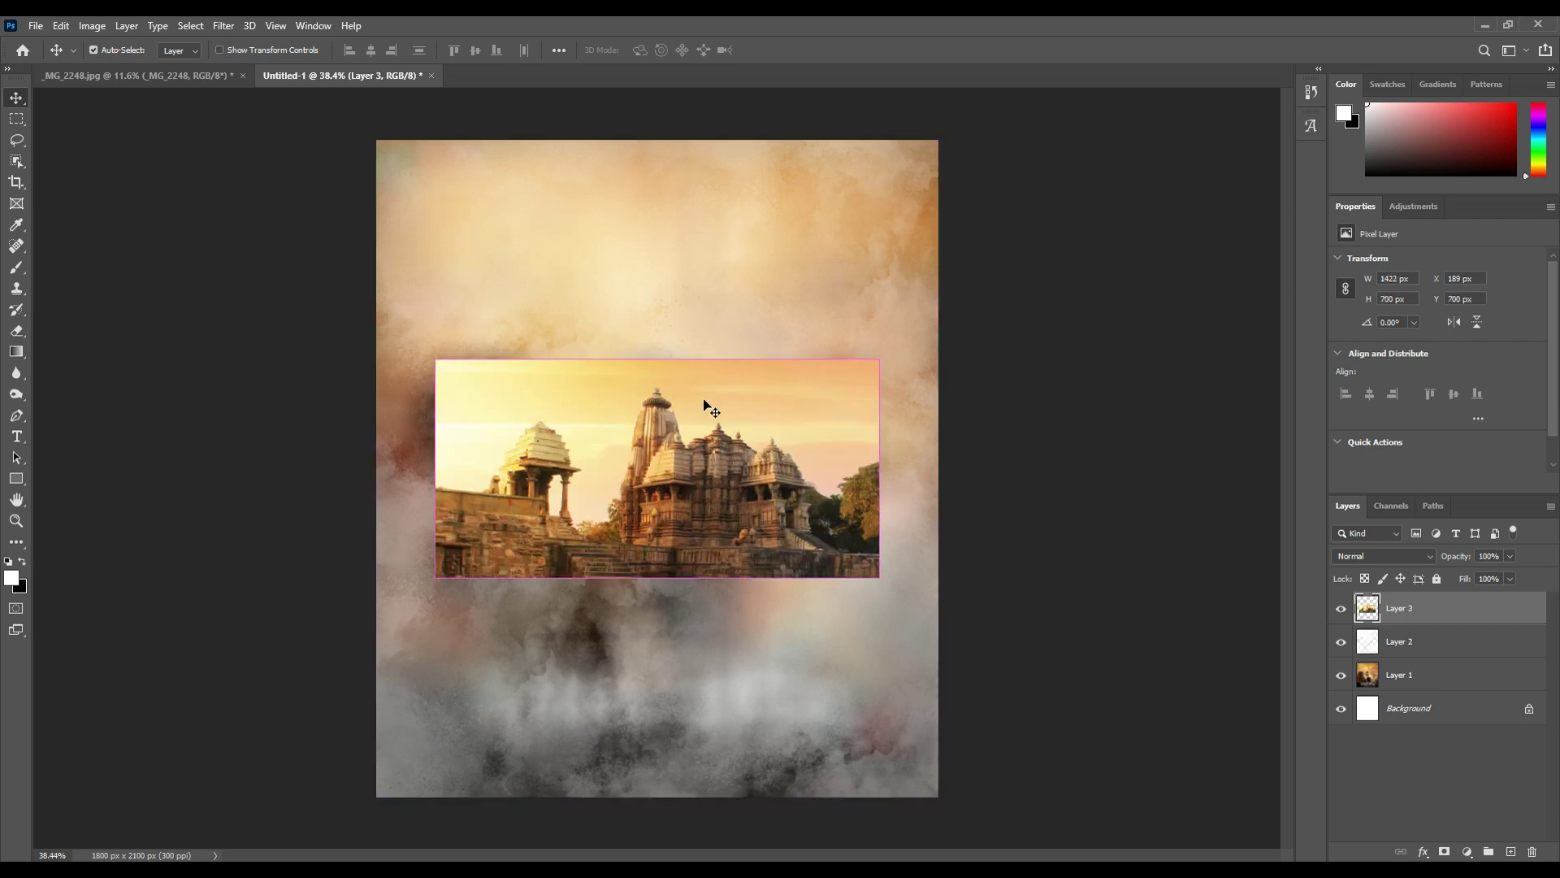
Enlarge the temple photo upward and set its blend mode to Soft Light
{"action": "key", "text": "t"}
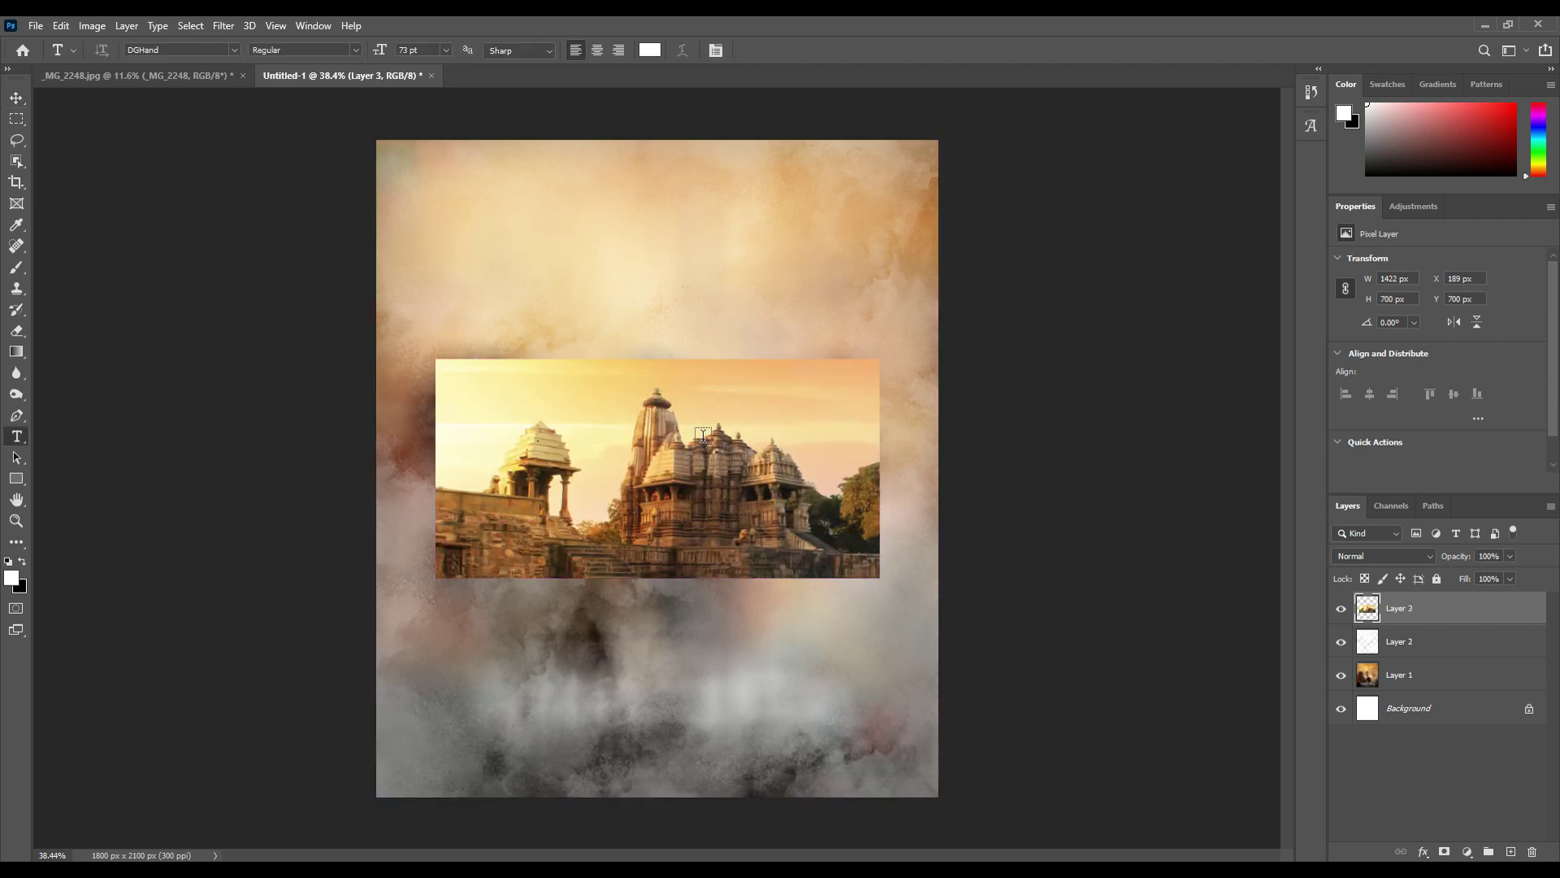
{"action": "left_click", "coordinate": [16, 104]}
{"action": "key", "text": "ctrl+t"}
{"action": "left_click_drag", "start_coordinate": [656, 358], "coordinate": [651, 309]}
{"action": "key", "text": "Return"}
{"action": "left_click", "coordinate": [1382, 556]}
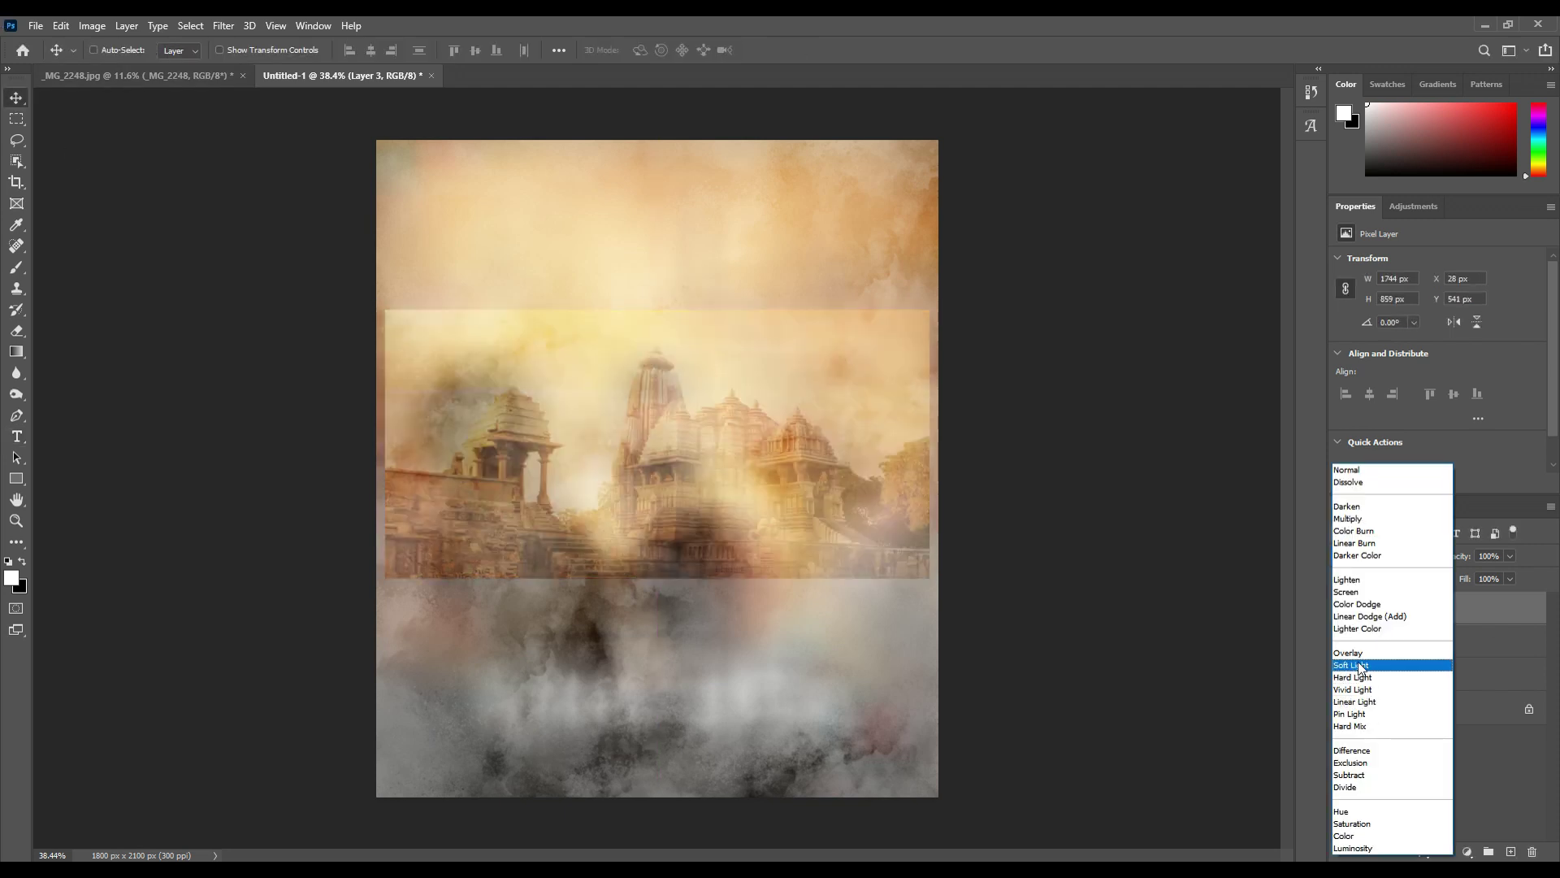
{"action": "left_click", "coordinate": [1361, 668]}
Erase the temple's hard left and lower edges, then stretch it taller and shift it up
{"action": "left_click", "coordinate": [16, 331]}
{"action": "mouse_move", "coordinate": [423, 350]}
{"action": "left_mouse_down"}
{"action": "mouse_move", "coordinate": [764, 507]}
{"action": "mouse_move", "coordinate": [672, 251]}
{"action": "mouse_move", "coordinate": [314, 238]}
{"action": "left_mouse_up"}
{"action": "key", "text": "ctrl+t"}
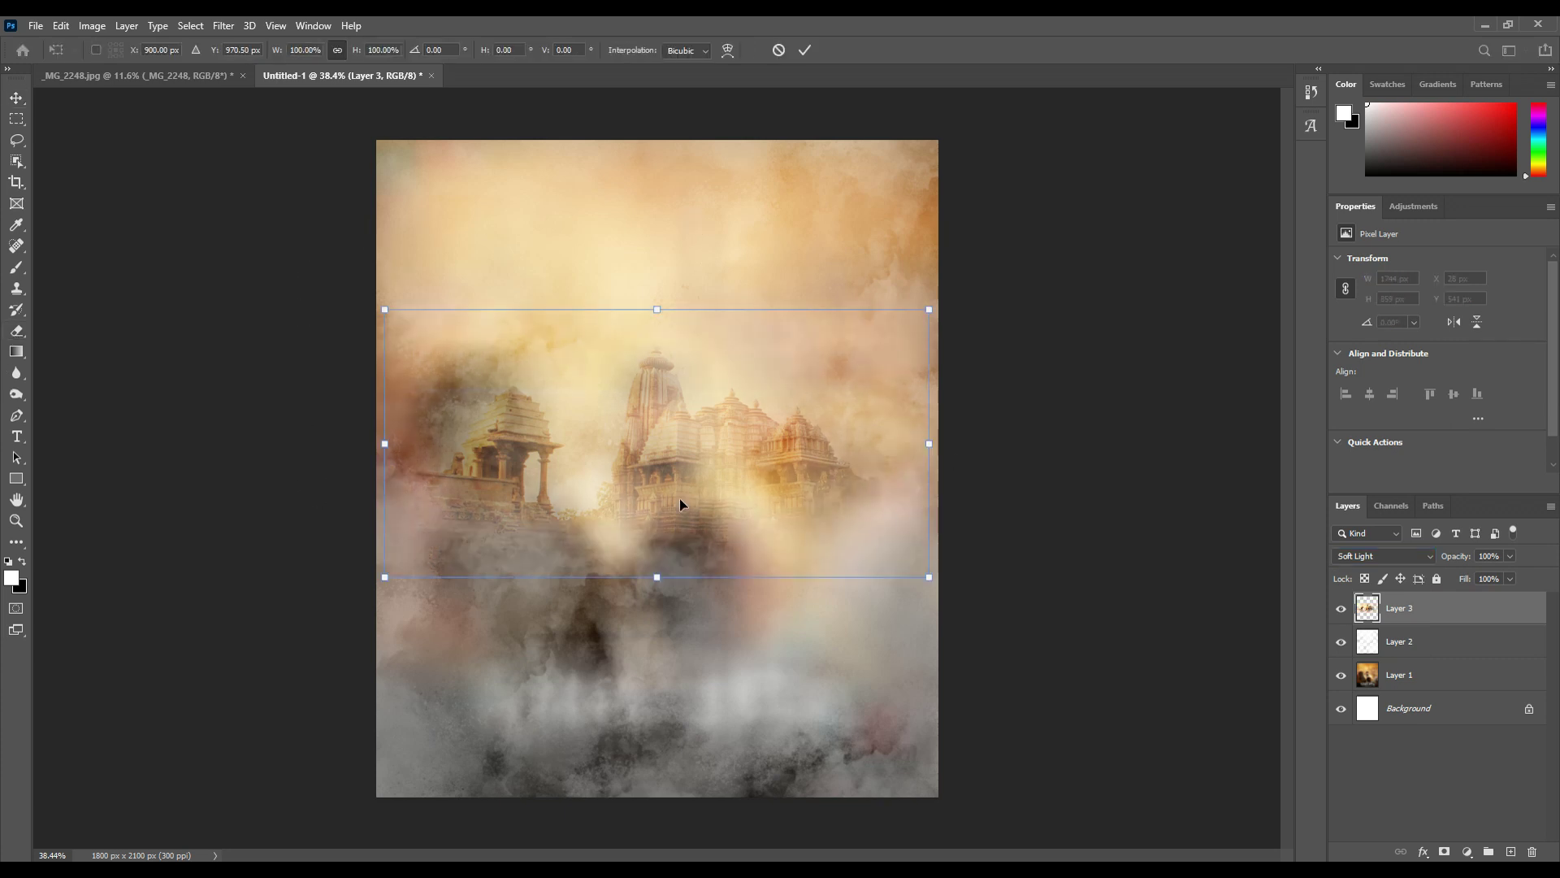
{"action": "left_click_drag", "start_coordinate": [661, 582], "coordinate": [658, 648]}
{"action": "left_click_drag", "start_coordinate": [679, 491], "coordinate": [672, 355]}
{"action": "key", "text": "Return"}
{"action": "key", "text": "e"}
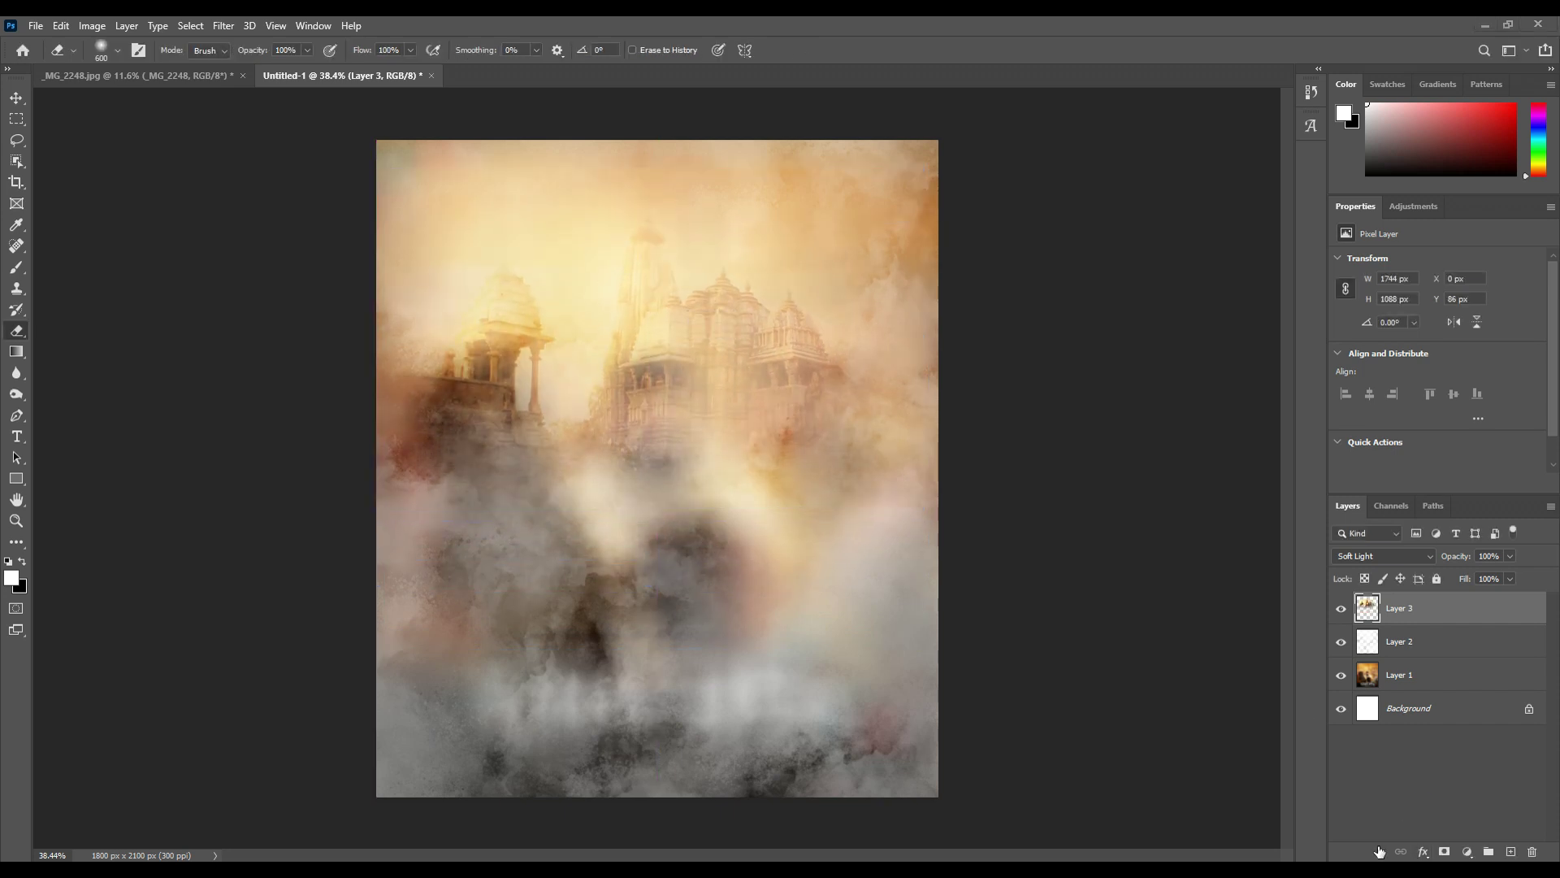
Stretch the temple photo further downward
{"action": "scroll", "coordinate": [800, 515], "scroll_direction": "up", "scroll_amount": 2}
{"action": "scroll", "coordinate": [800, 515], "scroll_direction": "down", "scroll_amount": 1}
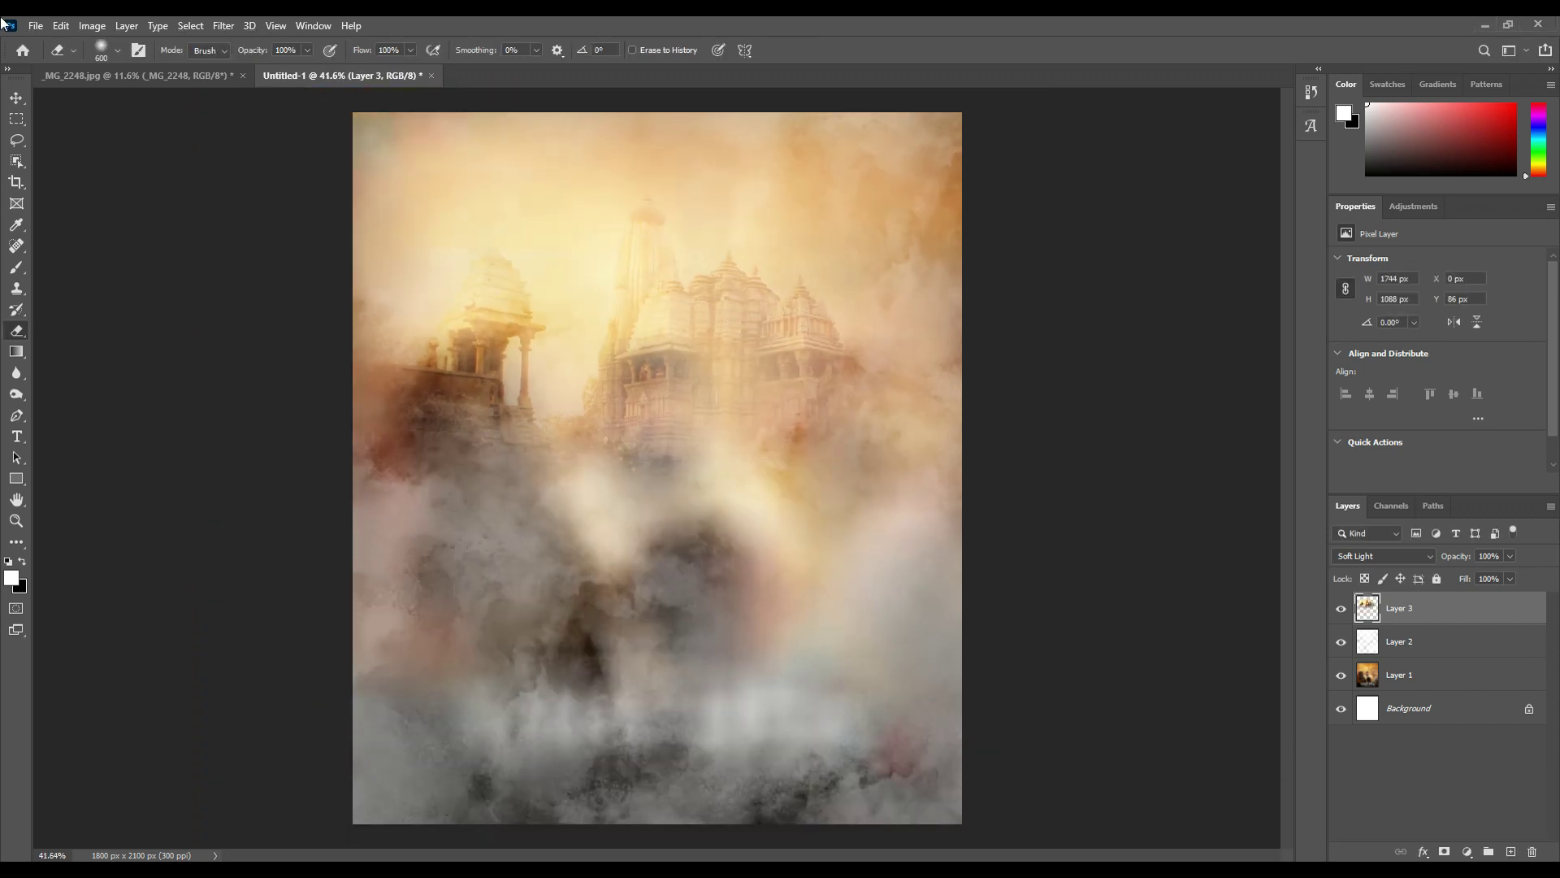
{"action": "left_click", "coordinate": [17, 98]}
{"action": "key", "text": "ctrl+t"}
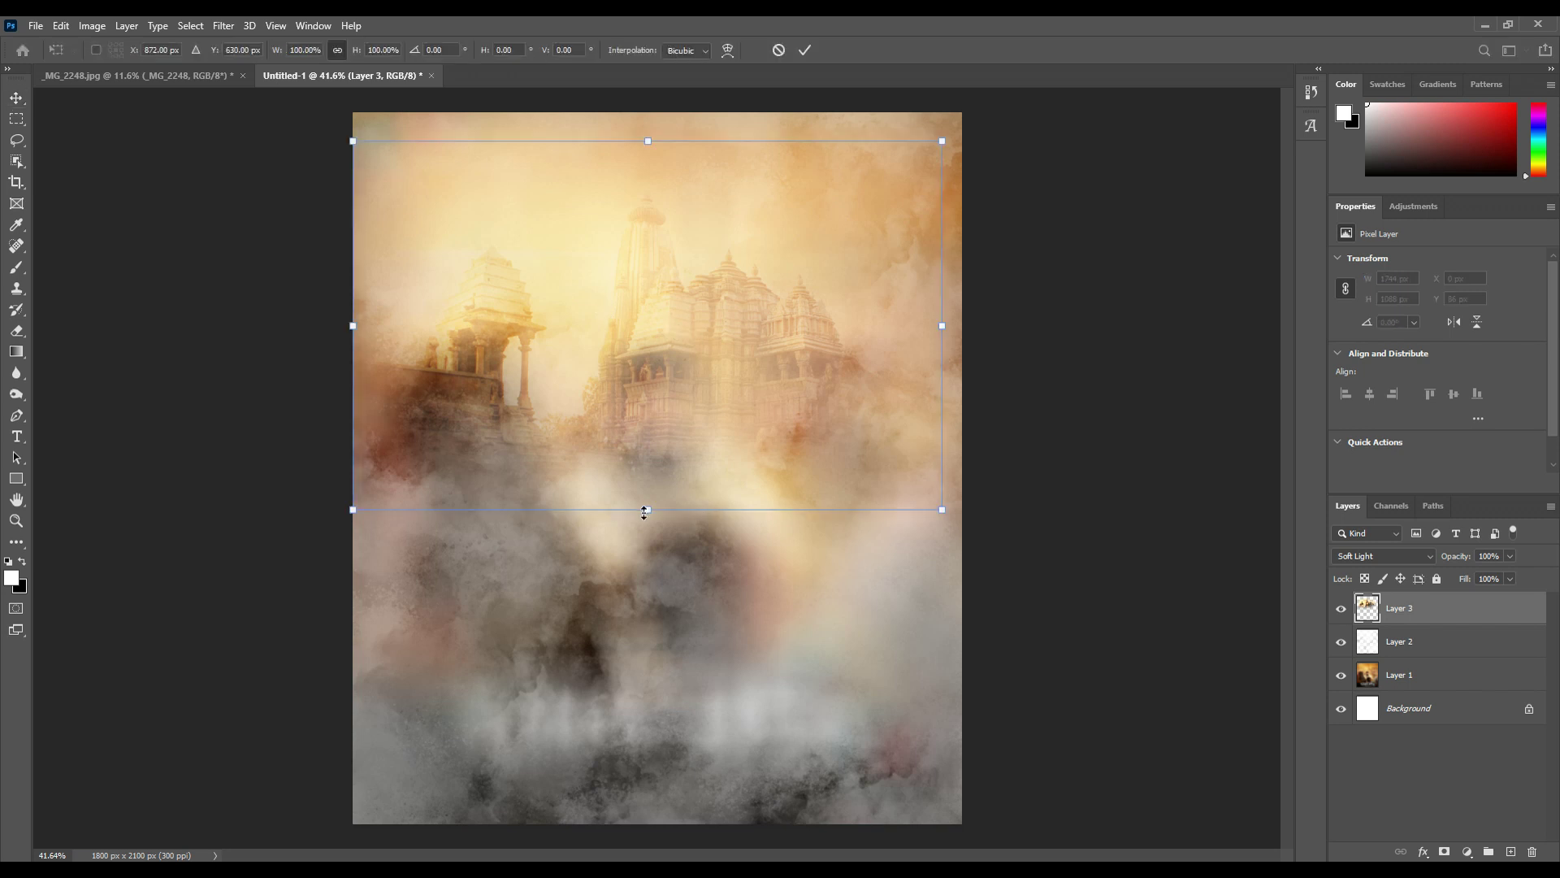
{"action": "left_click_drag", "start_coordinate": [644, 512], "coordinate": [646, 575]}
{"action": "key", "text": "Return"}
{"action": "scroll", "coordinate": [729, 339], "scroll_direction": "up", "scroll_amount": 3}
{"action": "scroll", "coordinate": [730, 338], "scroll_direction": "down", "scroll_amount": 3}
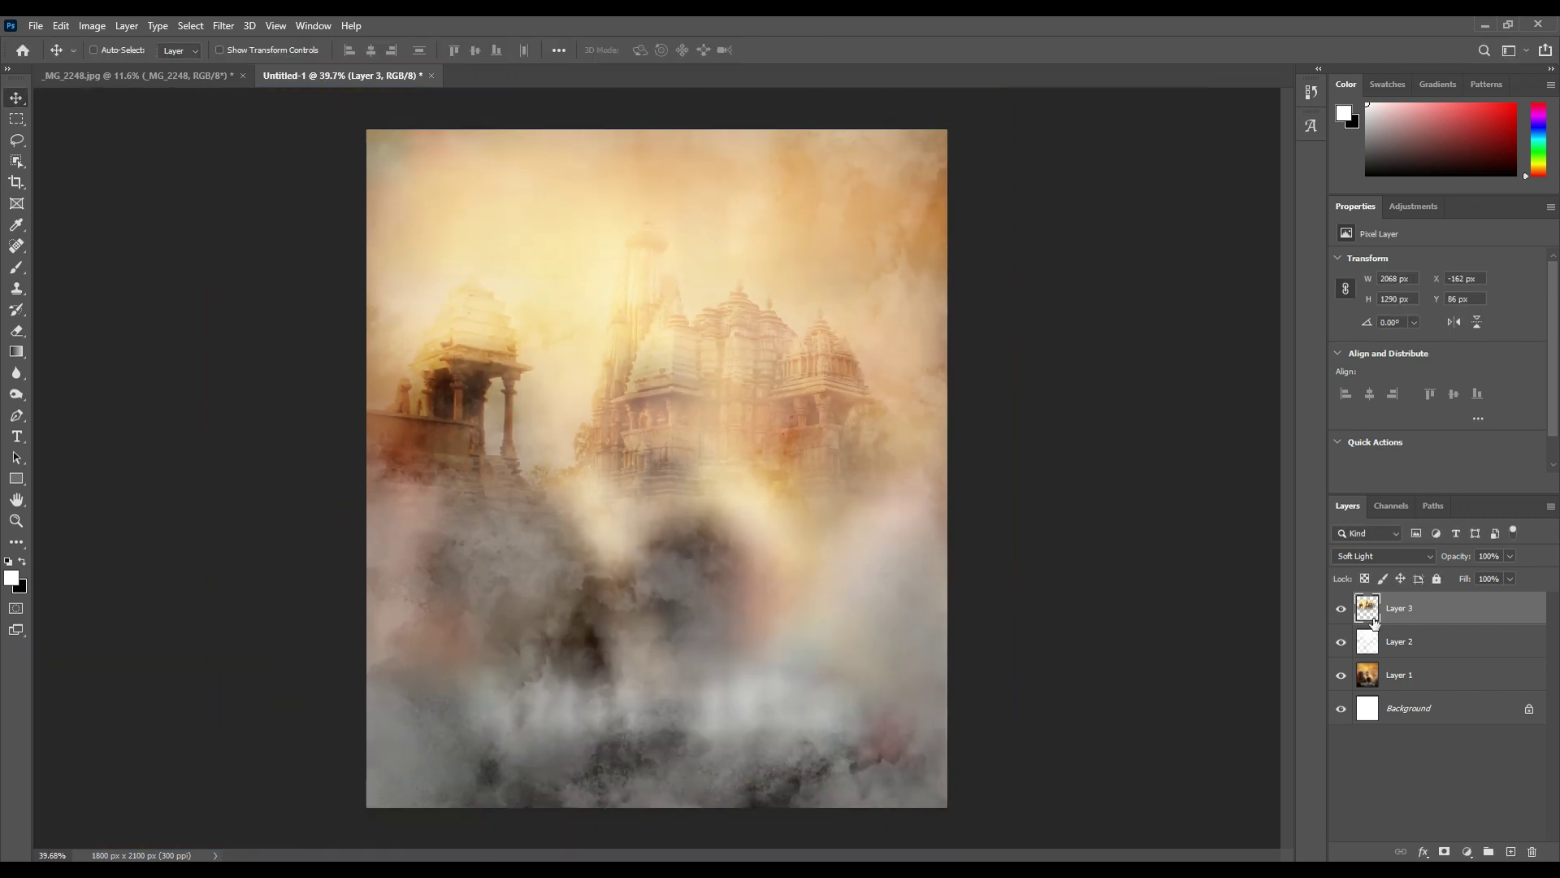
Lower Layer 2's opacity to 42%
{"action": "left_click", "coordinate": [1426, 636]}
{"action": "left_click_drag", "start_coordinate": [1455, 557], "coordinate": [1451, 558]}
{"action": "scroll", "coordinate": [573, 490], "scroll_direction": "down", "scroll_amount": 3}
{"action": "scroll", "coordinate": [572, 491], "scroll_direction": "up", "scroll_amount": 3}
{"action": "scroll", "coordinate": [713, 337], "scroll_direction": "down", "scroll_amount": 1}
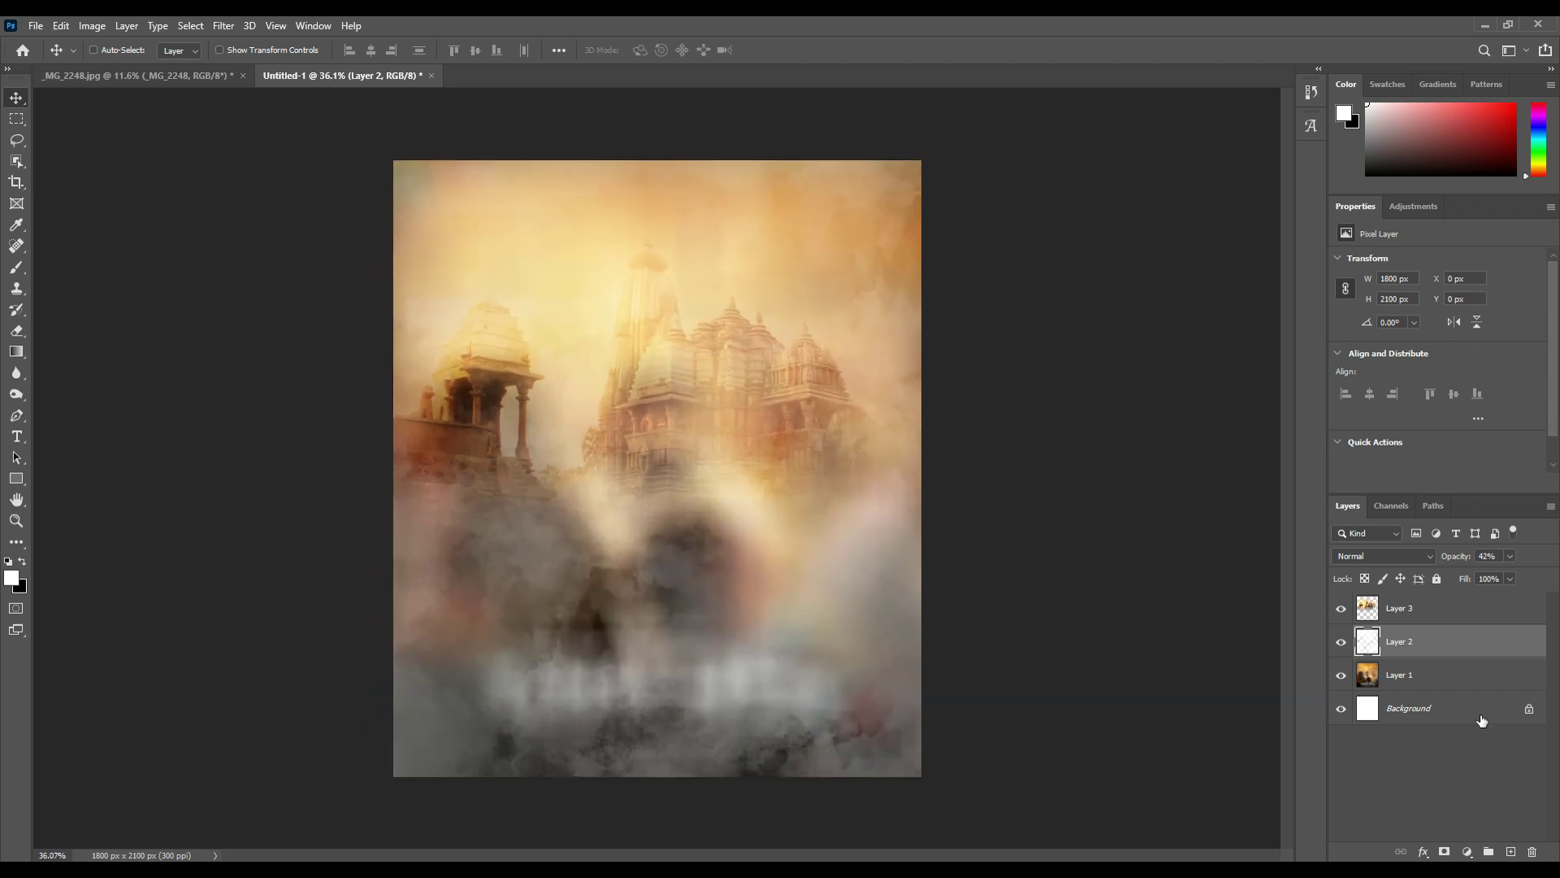
Add a Color Lookup adjustment, previewing looks from 2Strip toward FoggyNight.3DL
{"action": "left_click", "coordinate": [1447, 609]}
{"action": "left_click", "coordinate": [1467, 852]}
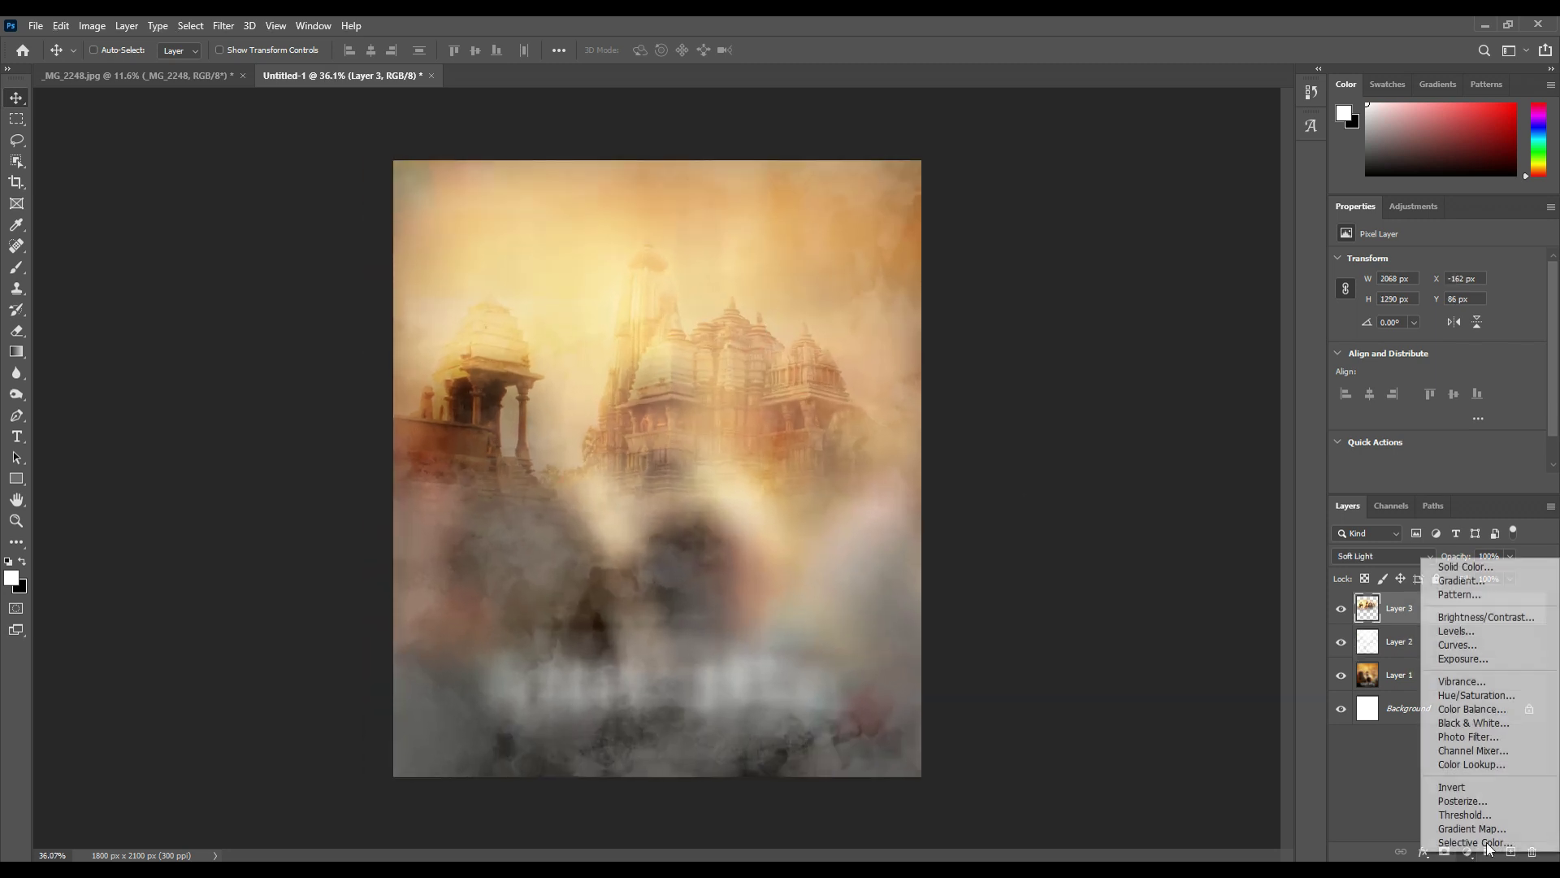
{"action": "left_click", "coordinate": [1499, 766]}
{"action": "left_click", "coordinate": [1463, 262]}
{"action": "left_click", "coordinate": [1438, 327]}
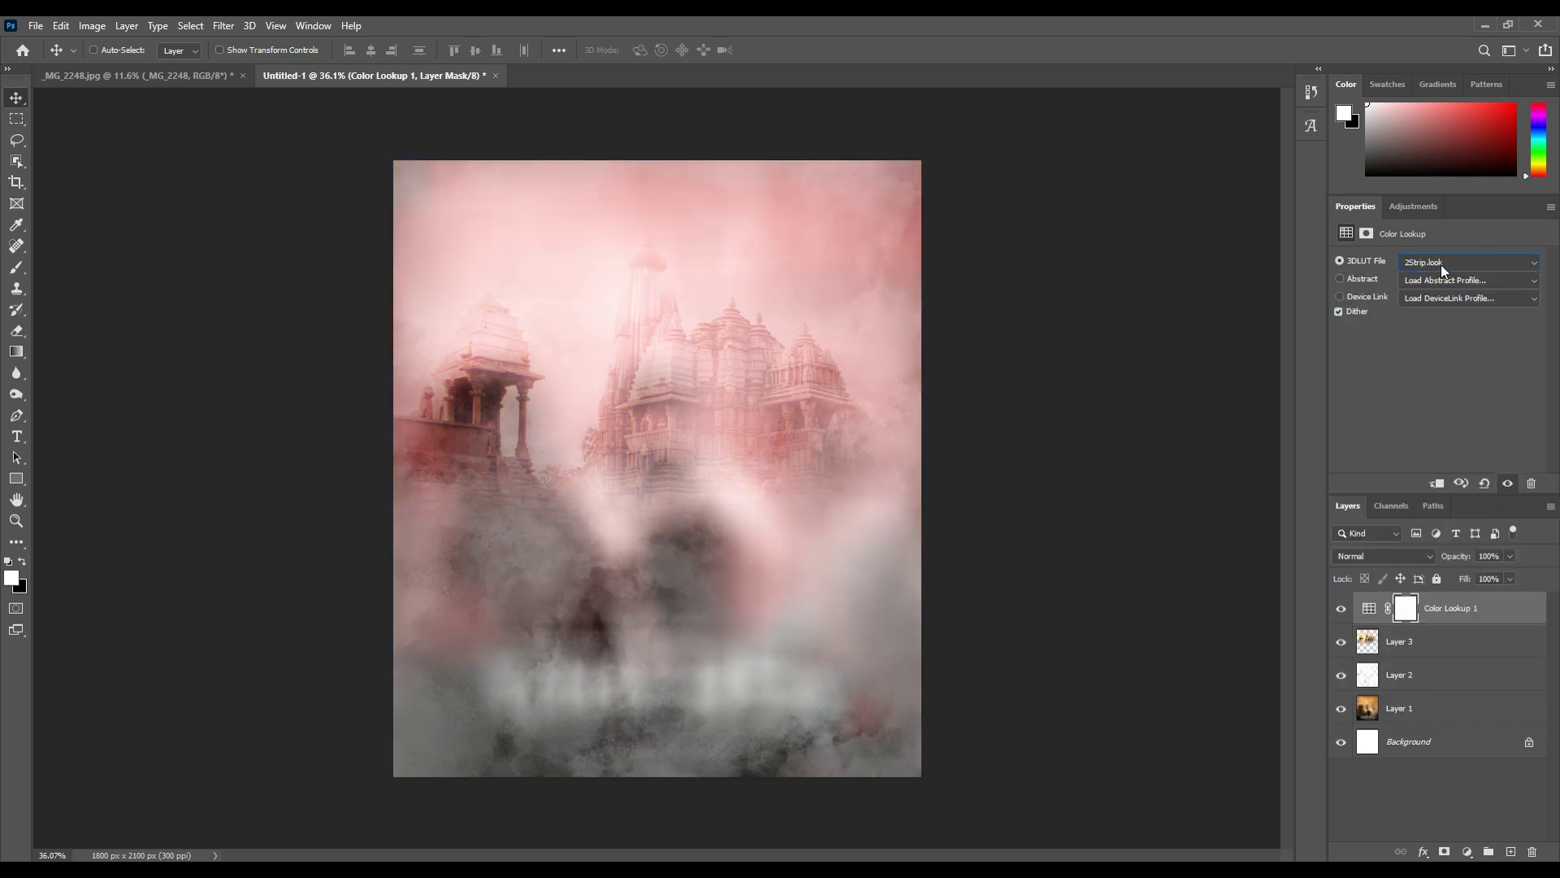
{"action": "key", "text": "Down"}
{"action": "key", "text": "Down"}
{"action": "key", "text": "Down"}
{"action": "key", "text": "Down"}
{"action": "key", "text": "Down"}
{"action": "key", "text": "Down"}
{"action": "key", "text": "Down"}
{"action": "key", "text": "Down"}
{"action": "key", "text": "Down"}
{"action": "key", "text": "Down"}
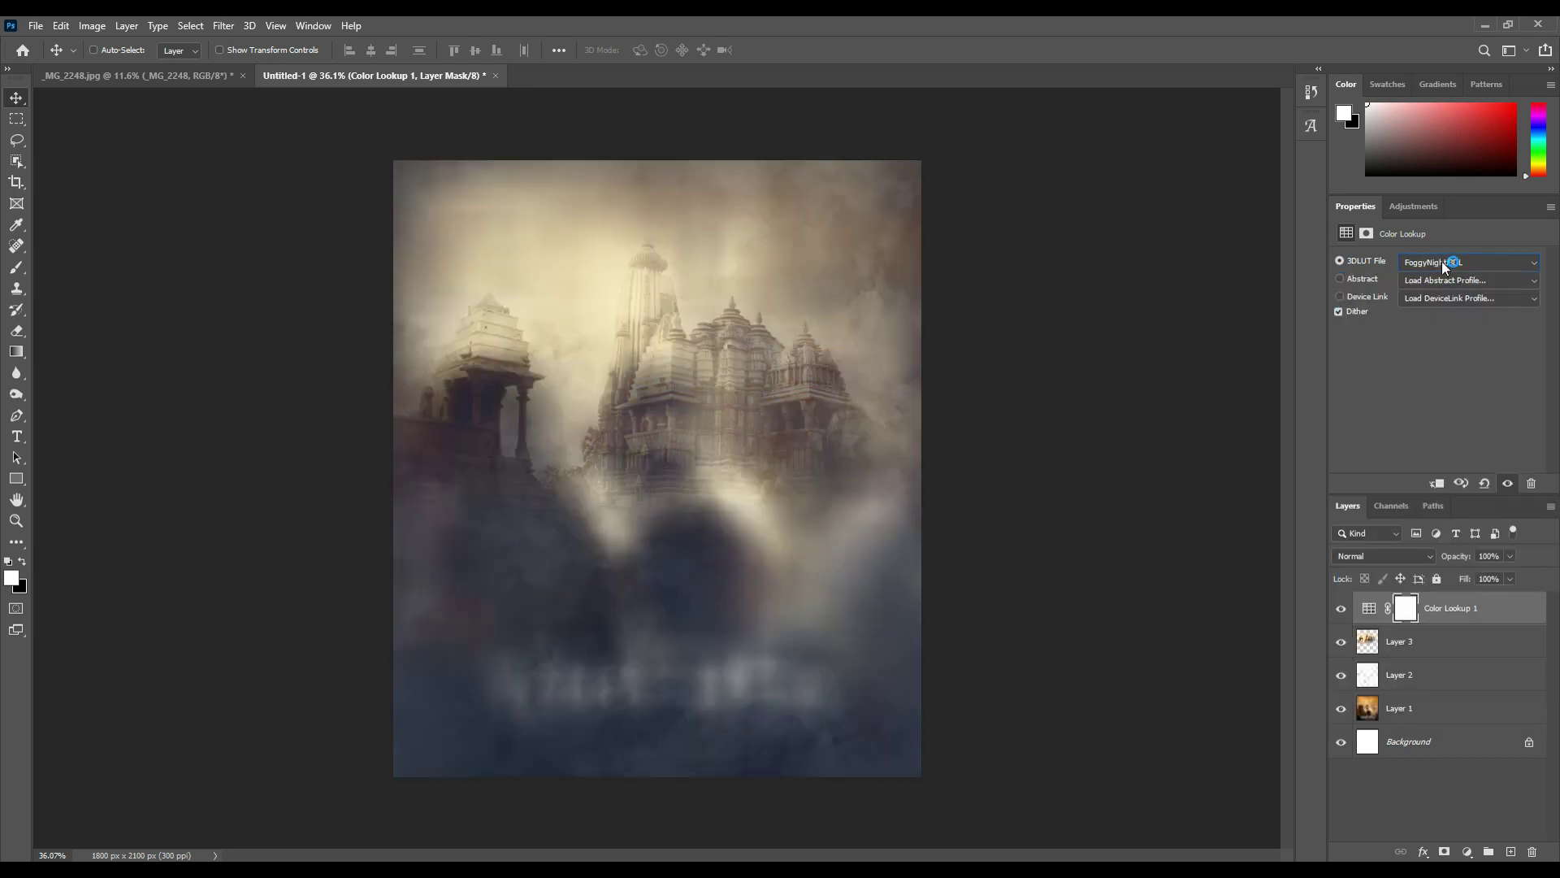
Drag the man's cutout from _MG_2248.jpg into the poster, shrink it to fit, and place it left of centre
{"action": "left_click", "coordinate": [163, 76]}
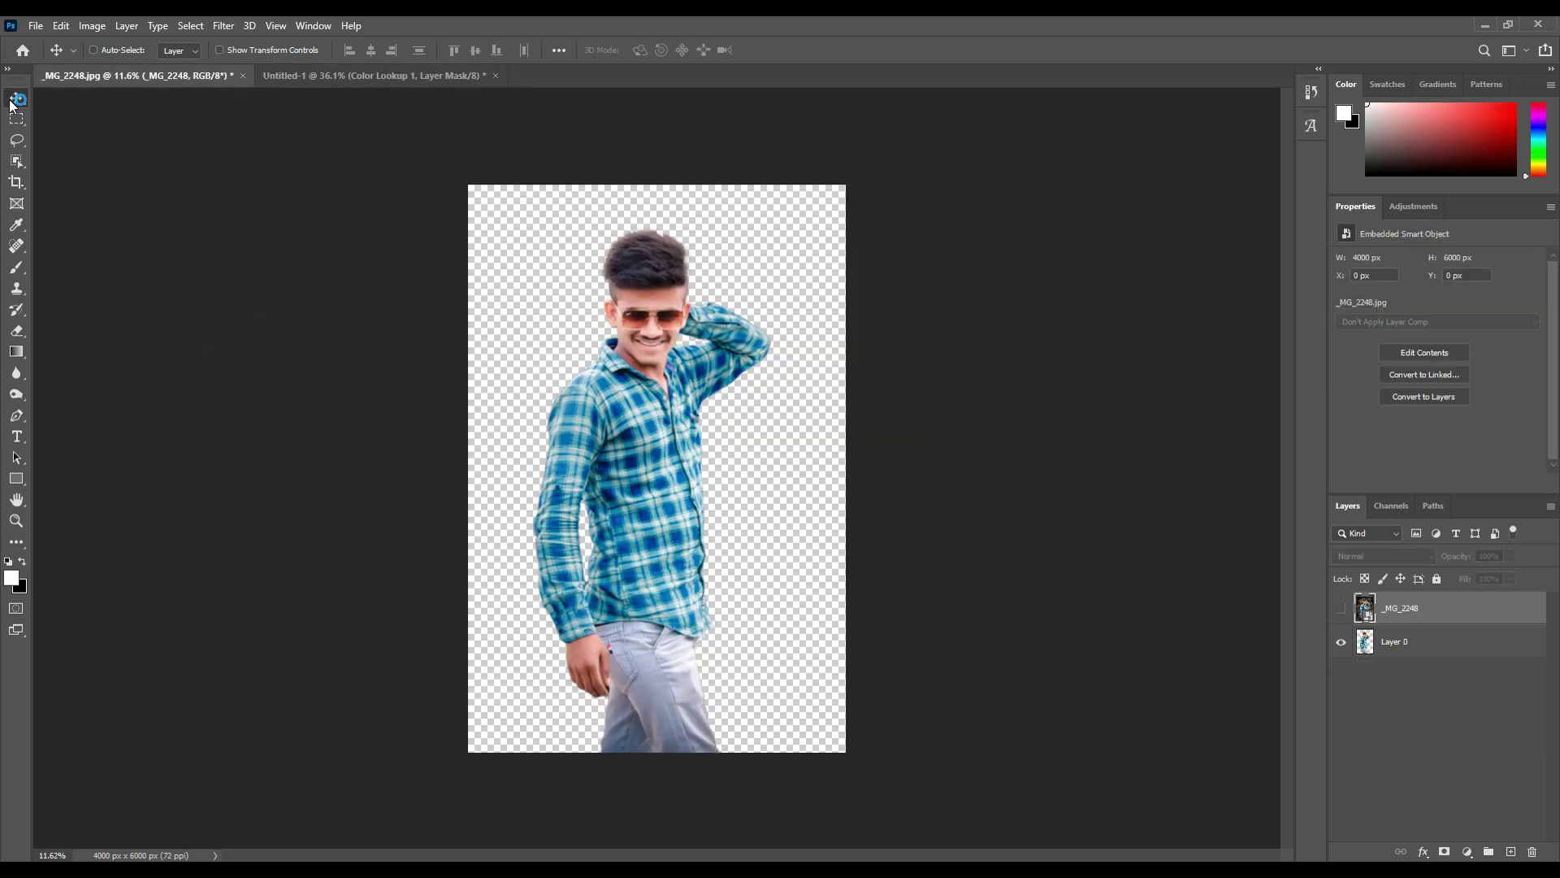
{"action": "left_click", "coordinate": [1394, 642]}
{"action": "mouse_move", "coordinate": [642, 410]}
{"action": "left_mouse_down"}
{"action": "mouse_move", "coordinate": [784, 461]}
{"action": "mouse_move", "coordinate": [768, 373]}
{"action": "left_mouse_up"}
{"action": "key", "text": "ctrl+t"}
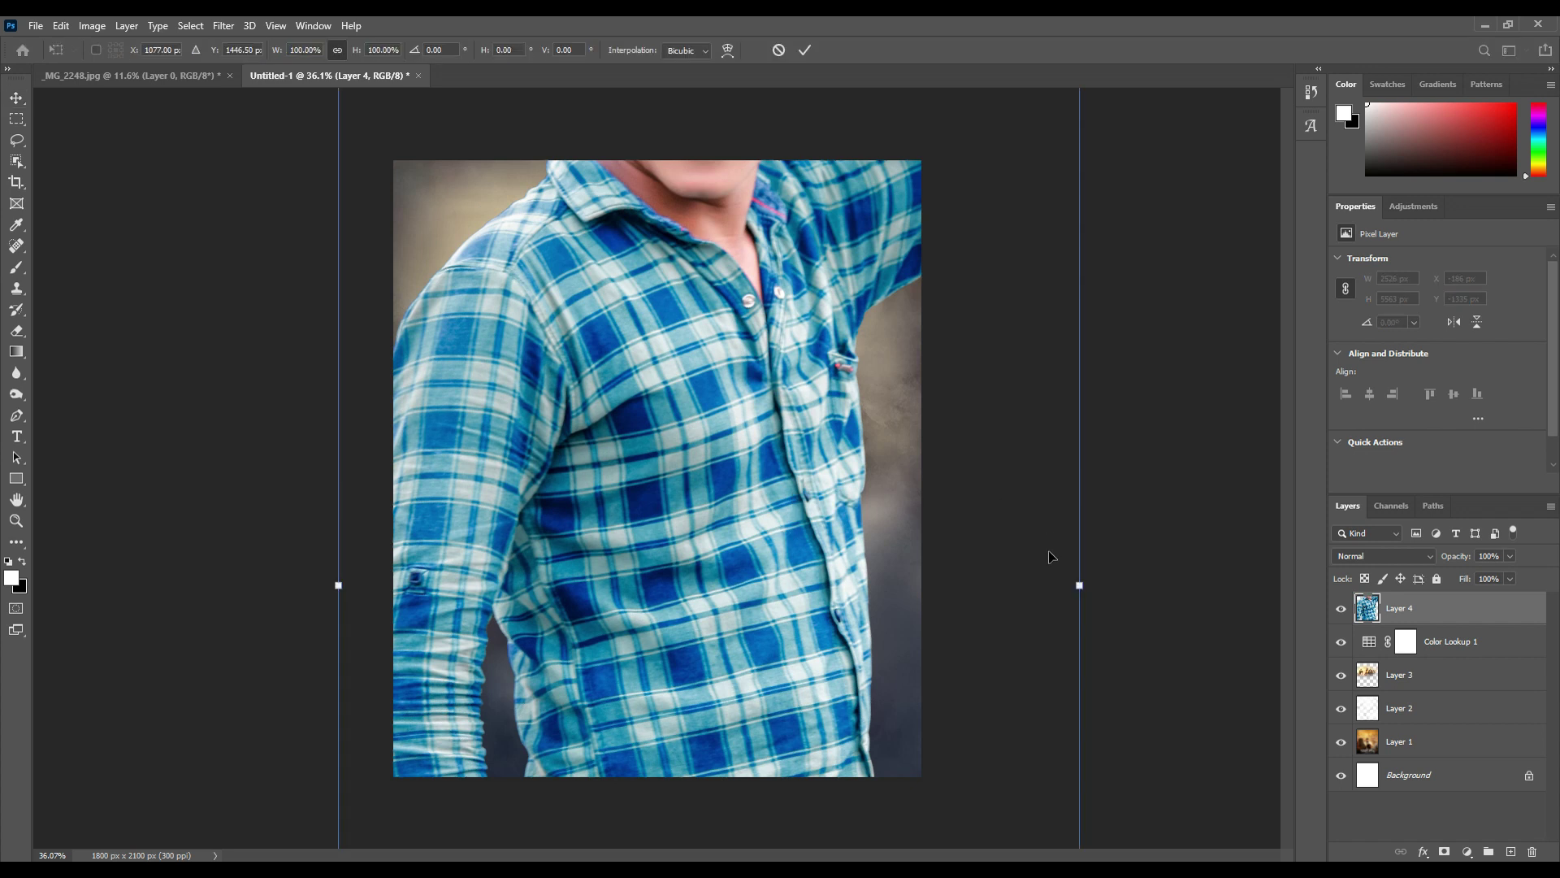
{"action": "mouse_move", "coordinate": [1075, 583]}
{"action": "left_mouse_down"}
{"action": "mouse_move", "coordinate": [724, 586]}
{"action": "mouse_move", "coordinate": [802, 601]}
{"action": "mouse_move", "coordinate": [697, 561]}
{"action": "left_mouse_up"}
{"action": "key", "text": "Return"}
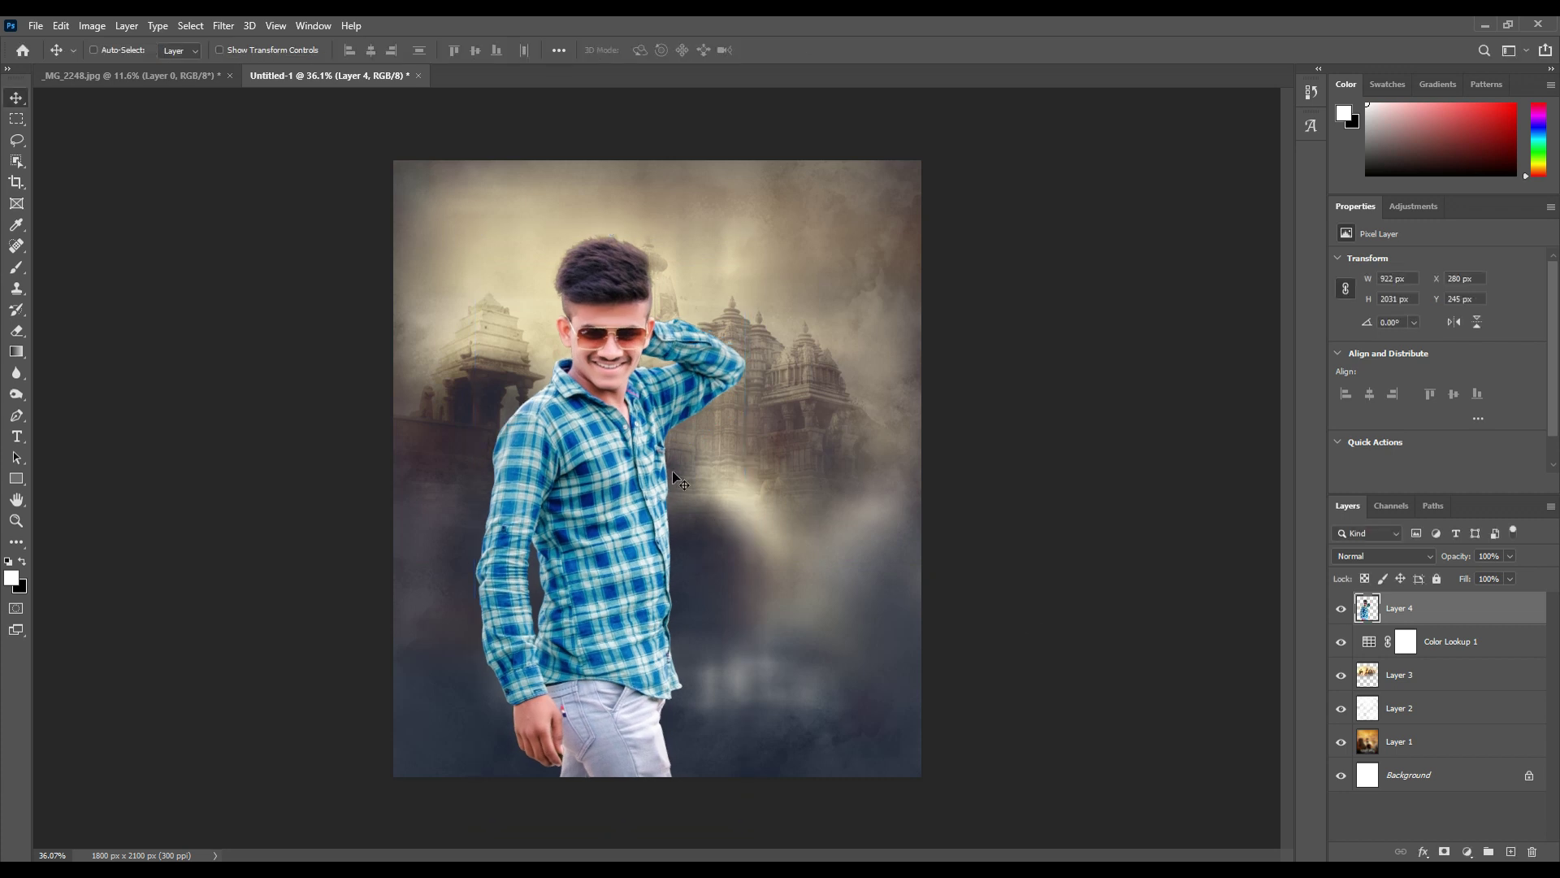
{"action": "left_click_drag", "start_coordinate": [705, 465], "coordinate": [695, 463]}
{"action": "right_click", "coordinate": [790, 383]}
{"action": "left_click", "coordinate": [821, 404]}
{"action": "right_click", "coordinate": [816, 400]}
Move the temple photo down and enlarge it from the top
{"action": "left_click", "coordinate": [847, 428]}
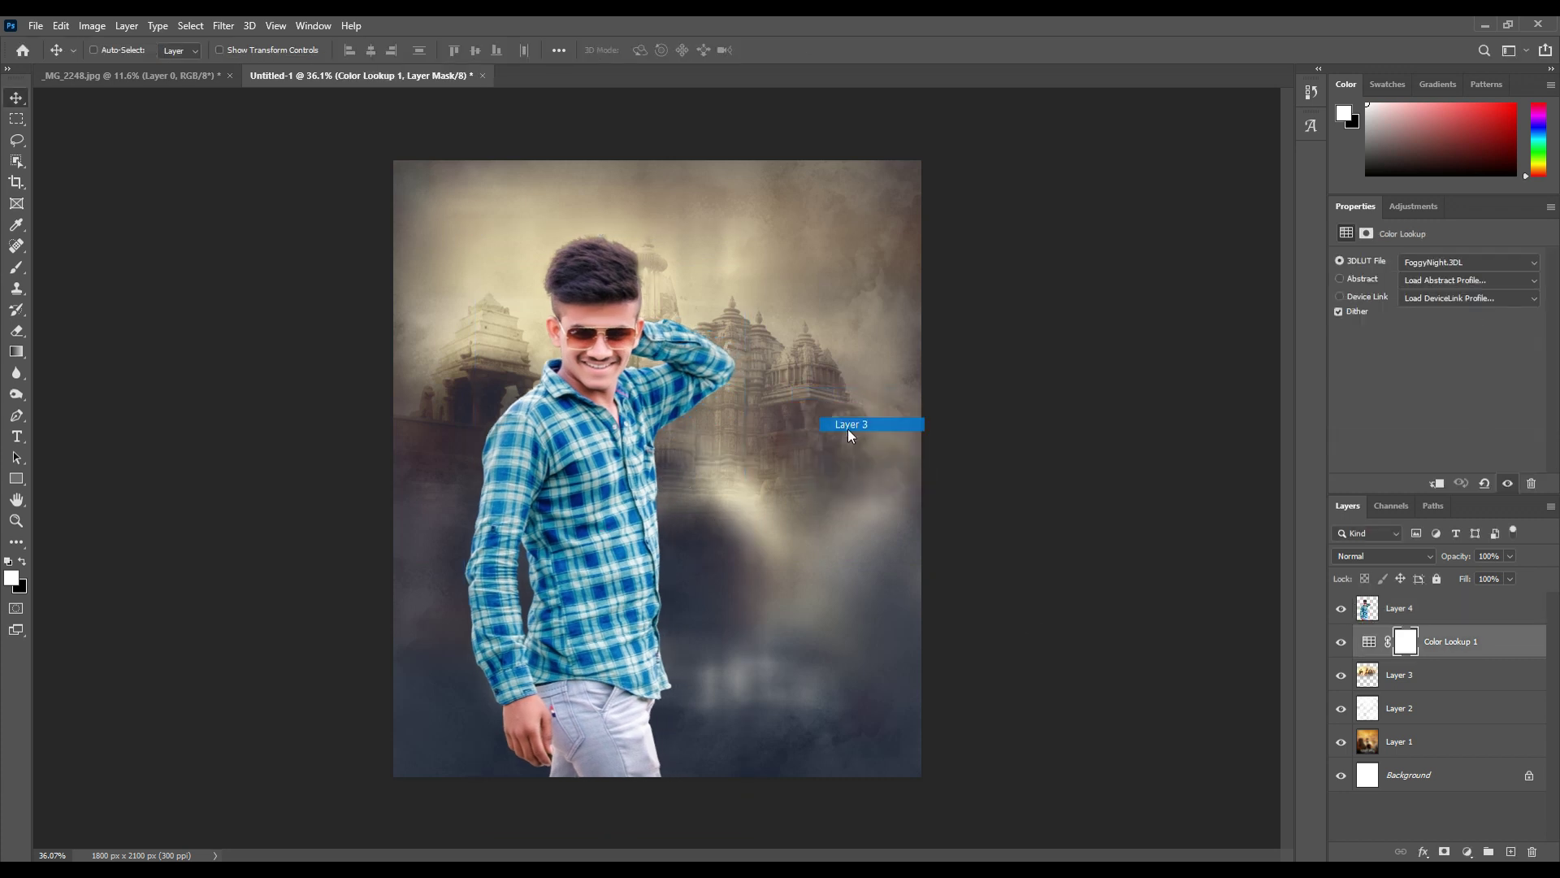
{"action": "left_click_drag", "start_coordinate": [778, 386], "coordinate": [782, 451]}
{"action": "key", "text": "ctrl+t"}
{"action": "left_click_drag", "start_coordinate": [657, 252], "coordinate": [651, 116]}
{"action": "key", "text": "Return"}
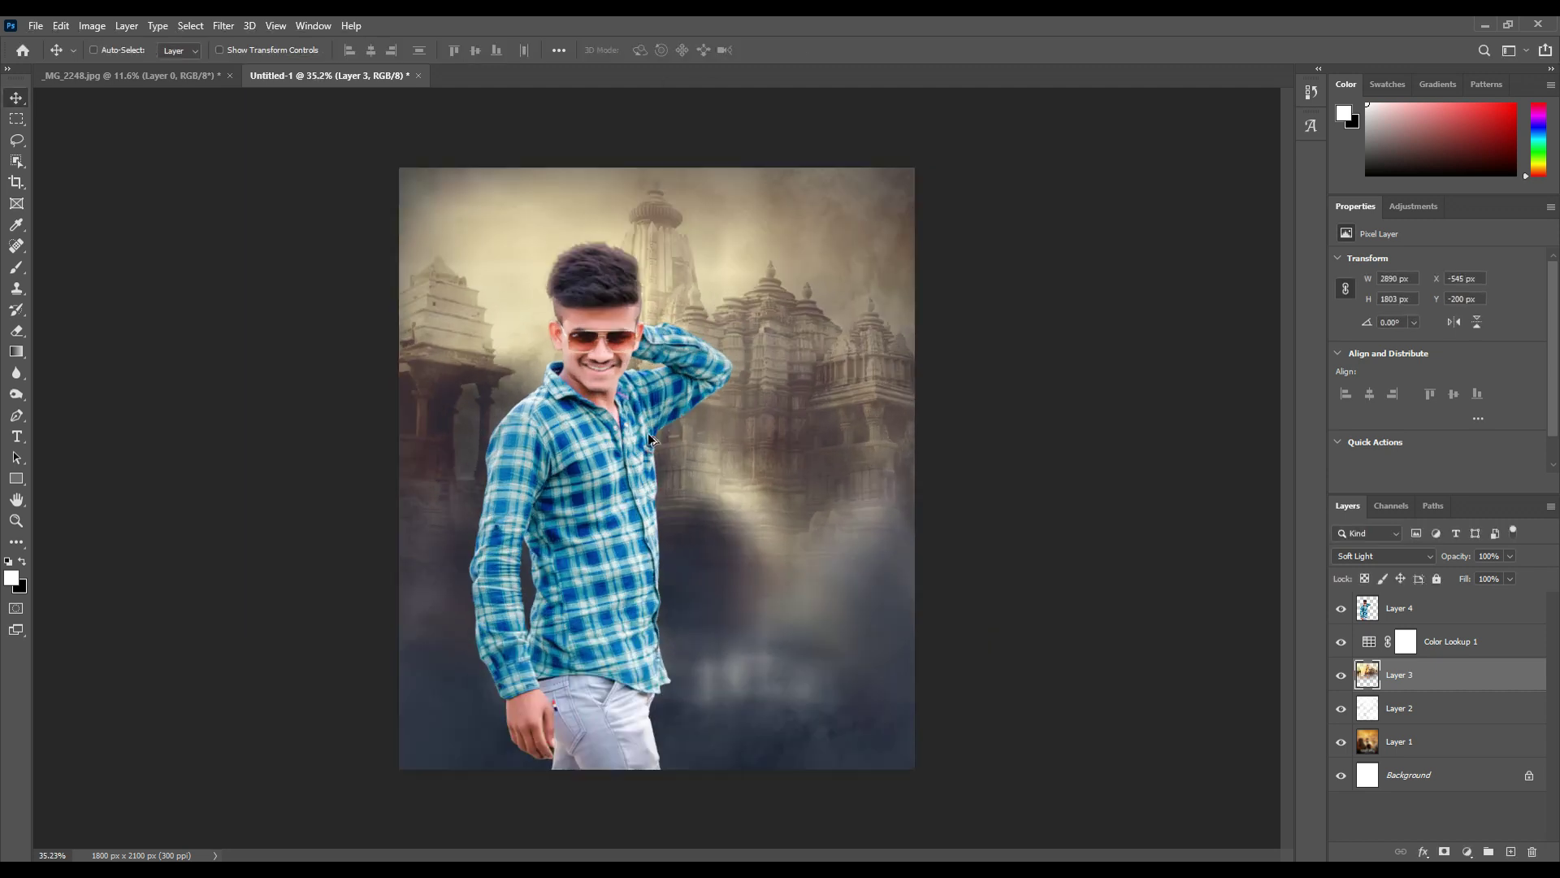
Add a Hue/Saturation adjustment with Hue -14, Saturation +40 and Lightness -3
{"action": "left_click", "coordinate": [1445, 654]}
{"action": "left_click", "coordinate": [1467, 852]}
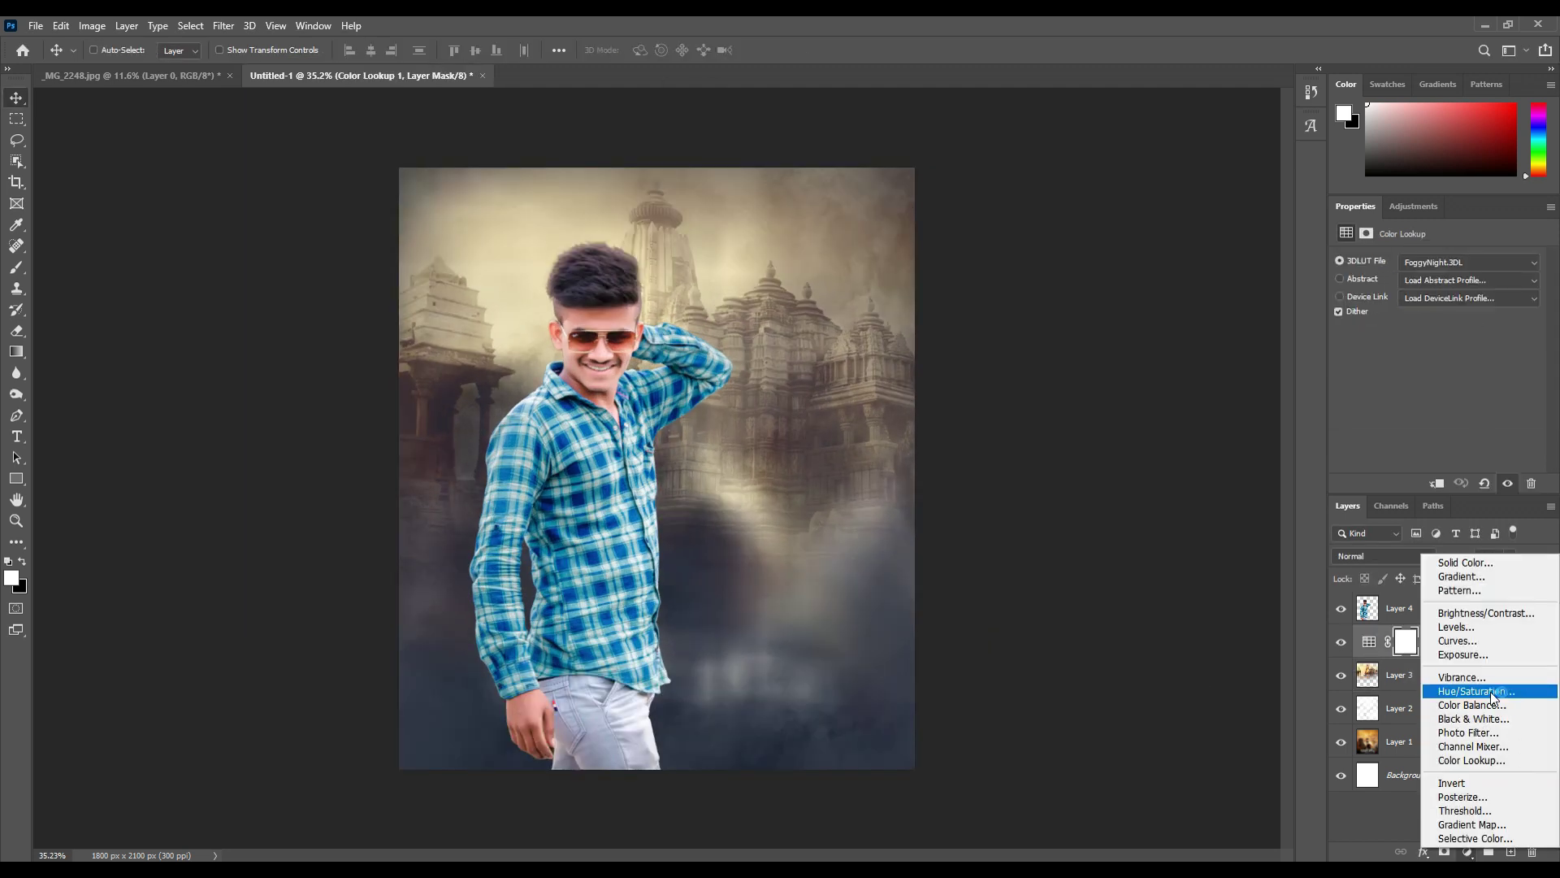
{"action": "left_click", "coordinate": [1454, 691]}
{"action": "mouse_move", "coordinate": [1438, 353]}
{"action": "left_mouse_down"}
{"action": "mouse_move", "coordinate": [1450, 317]}
{"action": "mouse_move", "coordinate": [1414, 342]}
{"action": "mouse_move", "coordinate": [1436, 385]}
{"action": "left_mouse_up"}
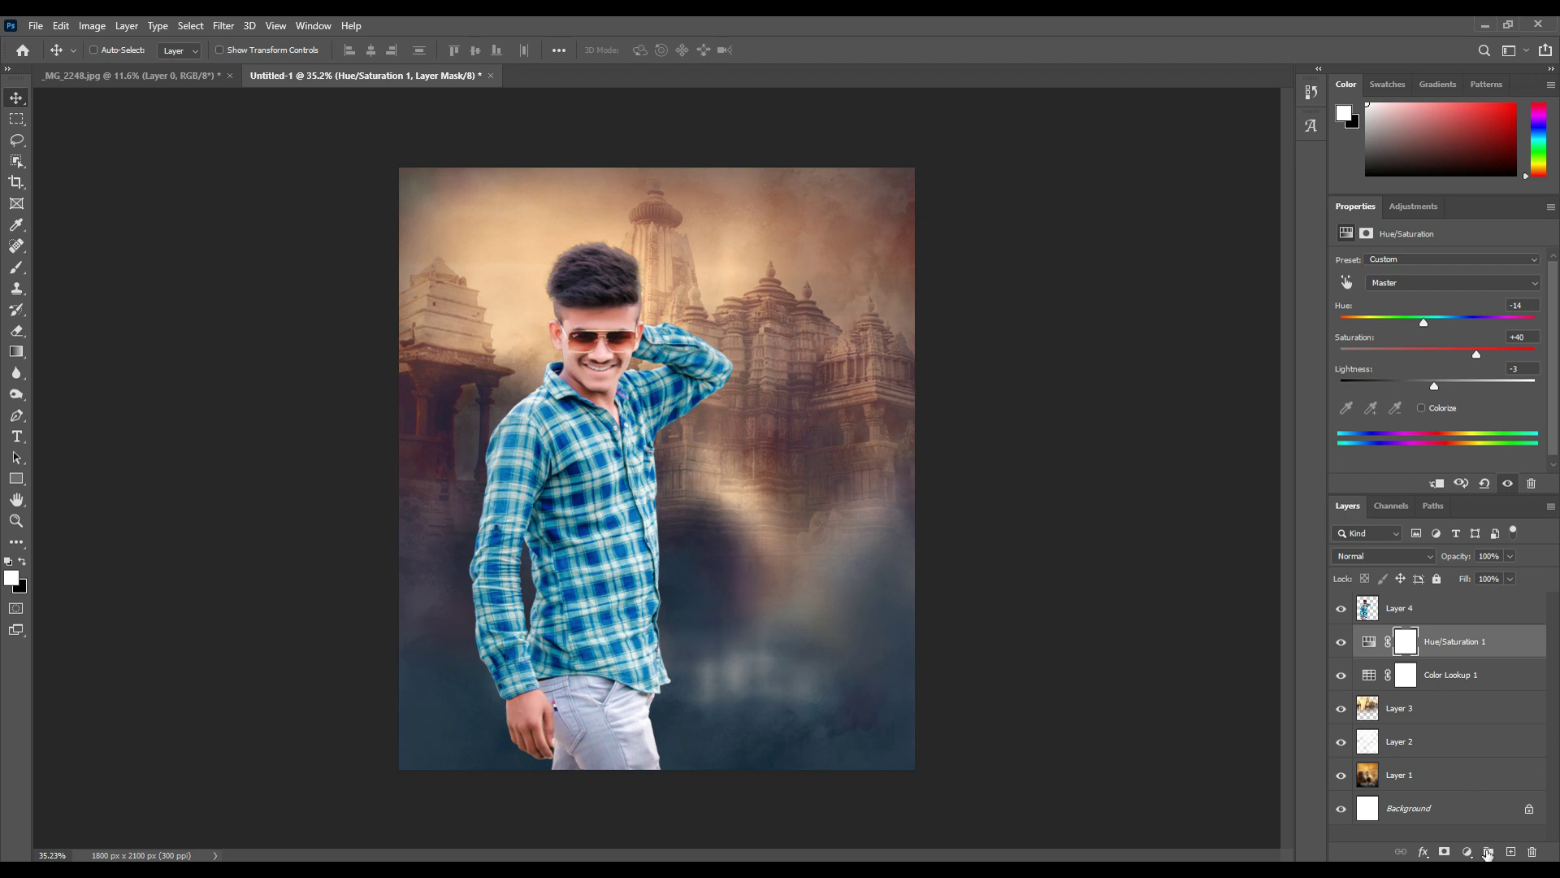
{"action": "left_click", "coordinate": [1511, 851]}
Stamp white smoke with a smoke brush on the new layer and fade it to 55% opacity
{"action": "left_click", "coordinate": [16, 268]}
{"action": "left_click", "coordinate": [674, 601]}
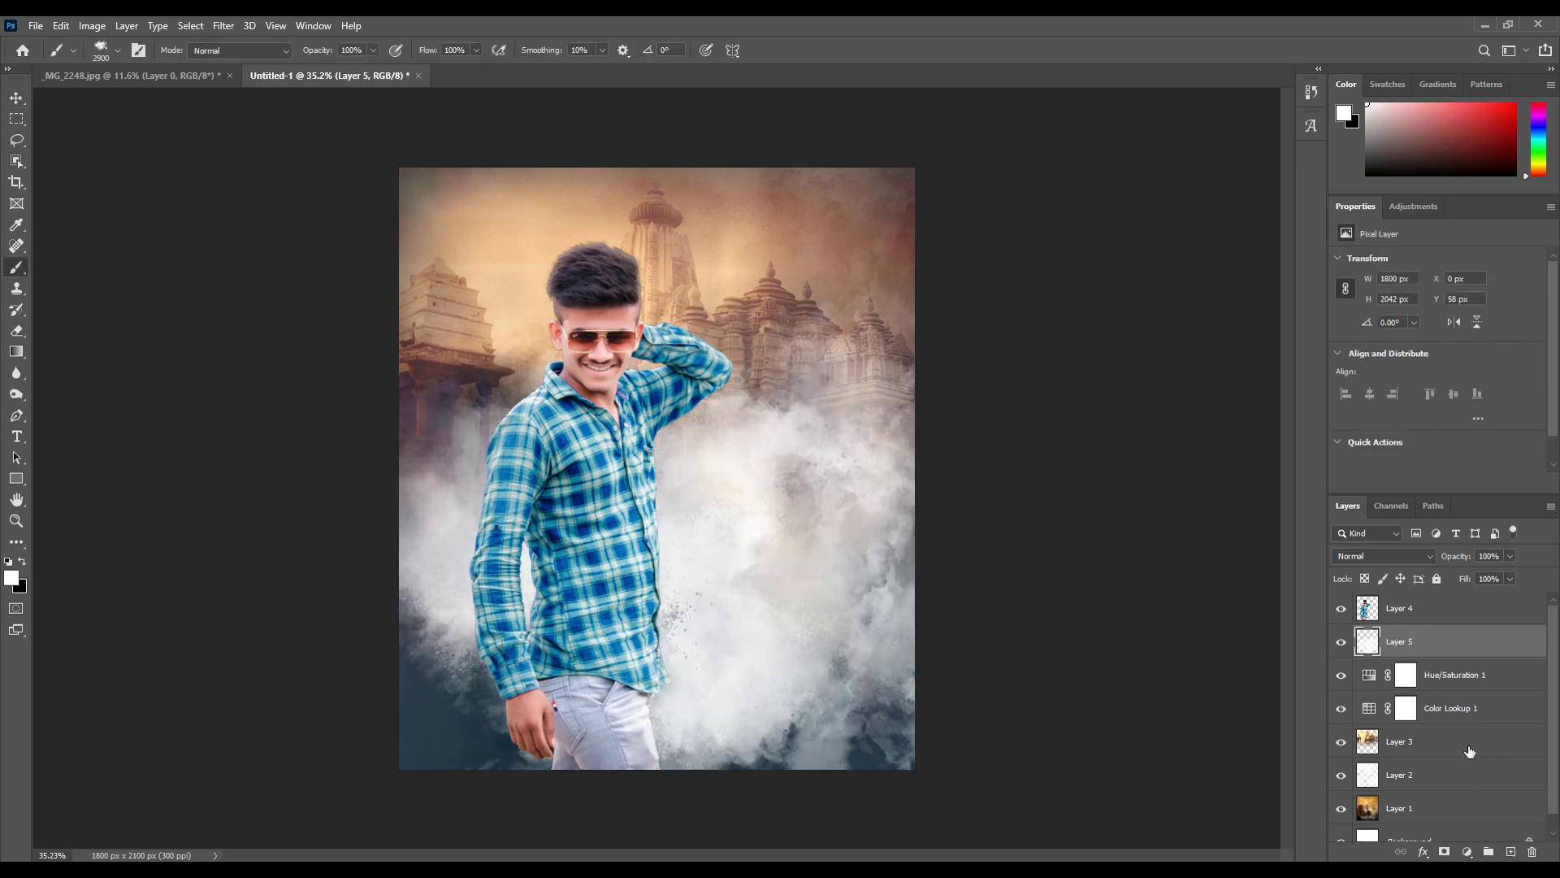
{"action": "key", "text": "ctrl+z"}
{"action": "key", "text": "ctrl+shift+z"}
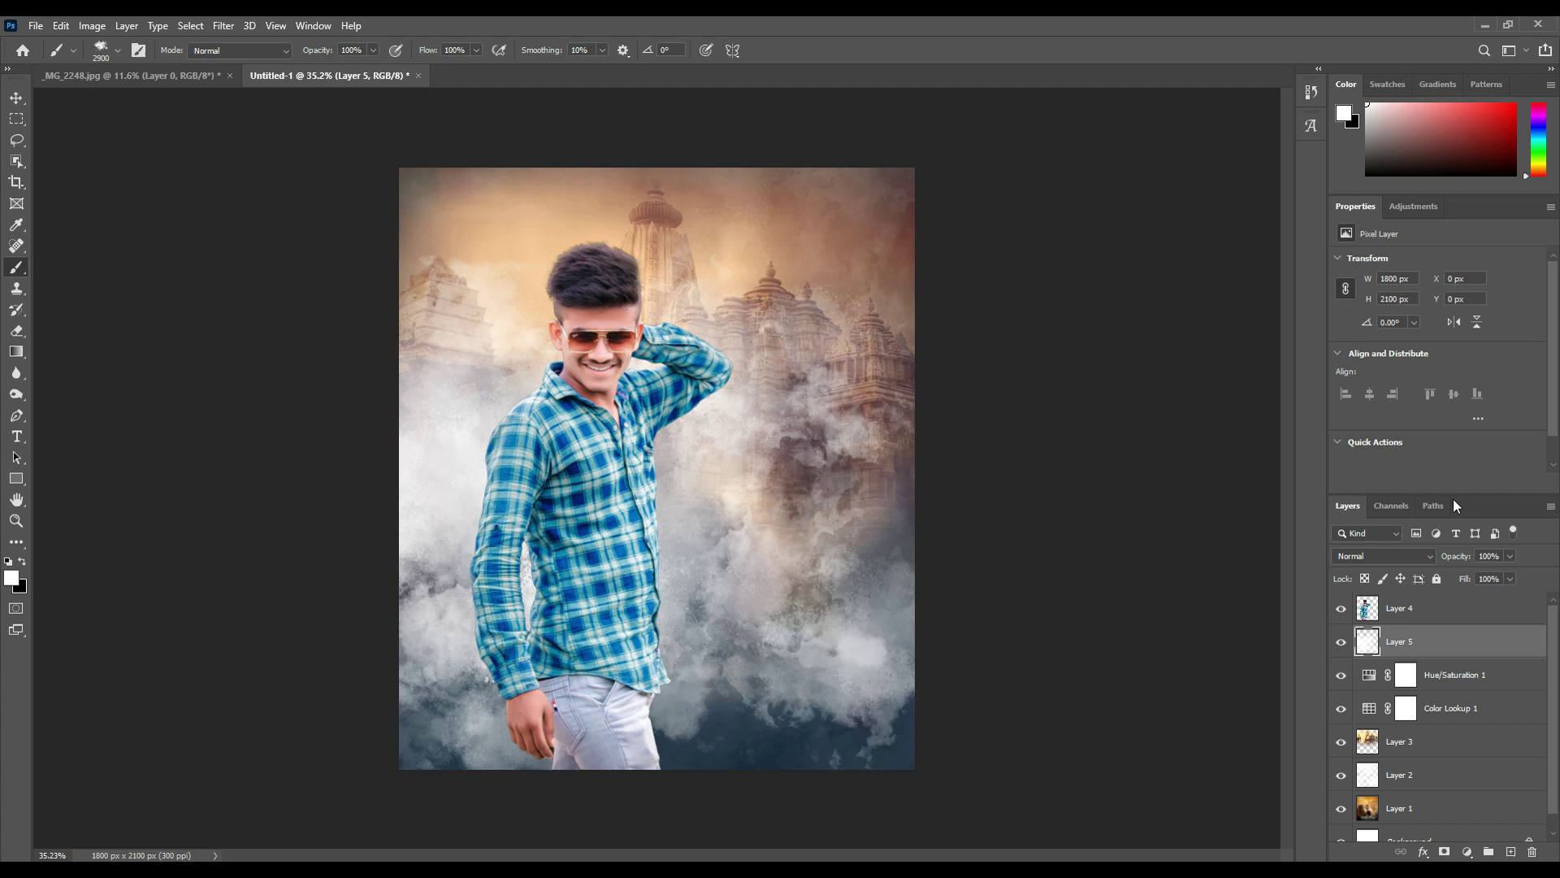
{"action": "left_click_drag", "start_coordinate": [1457, 558], "coordinate": [1420, 571]}
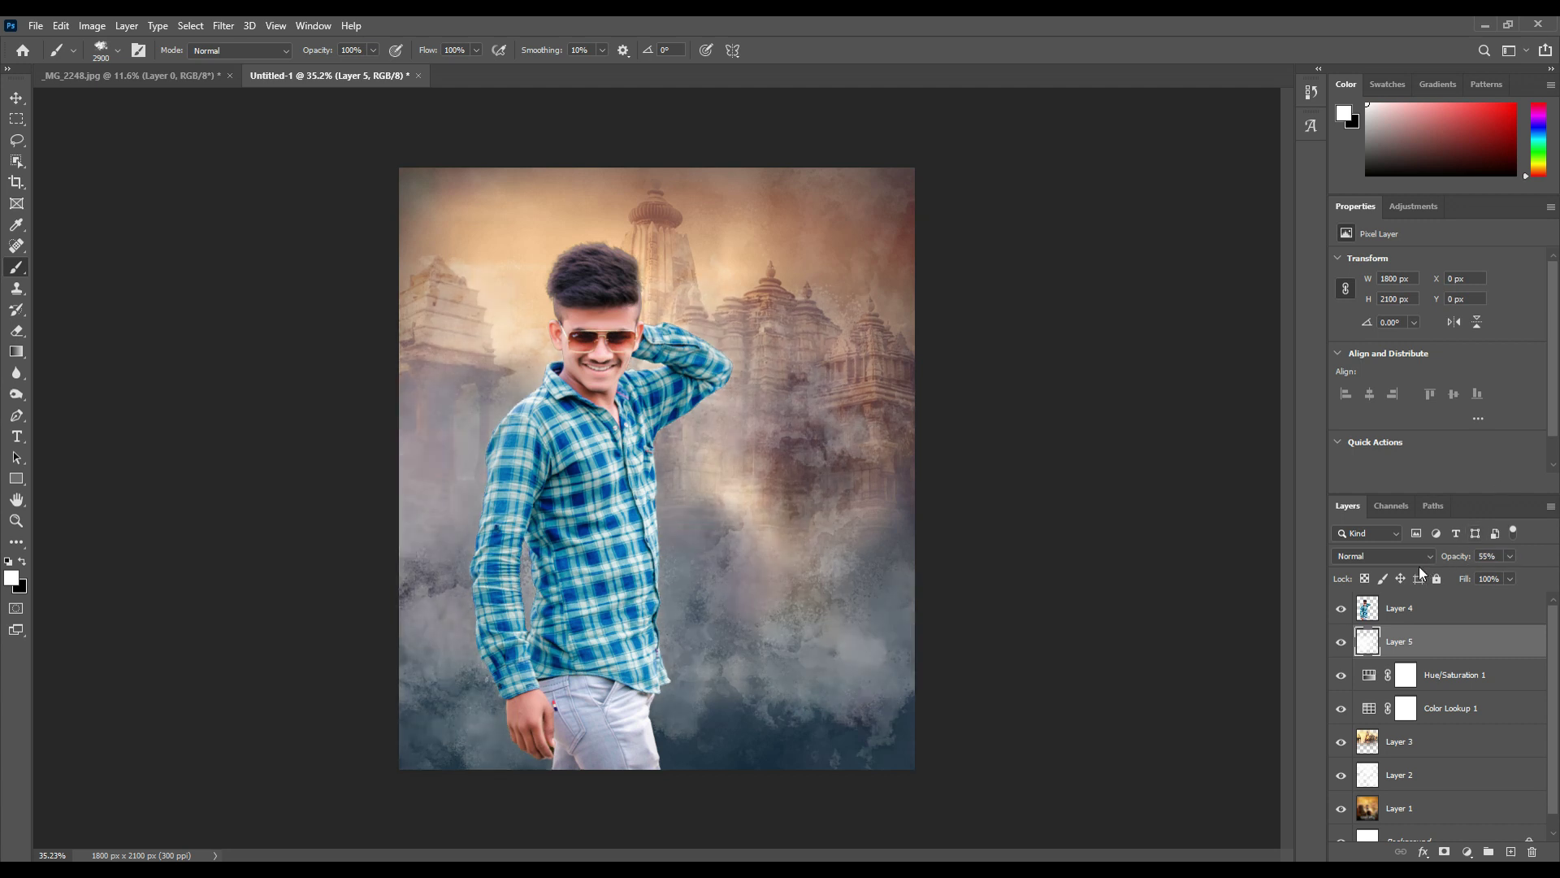
{"action": "left_click", "coordinate": [17, 97]}
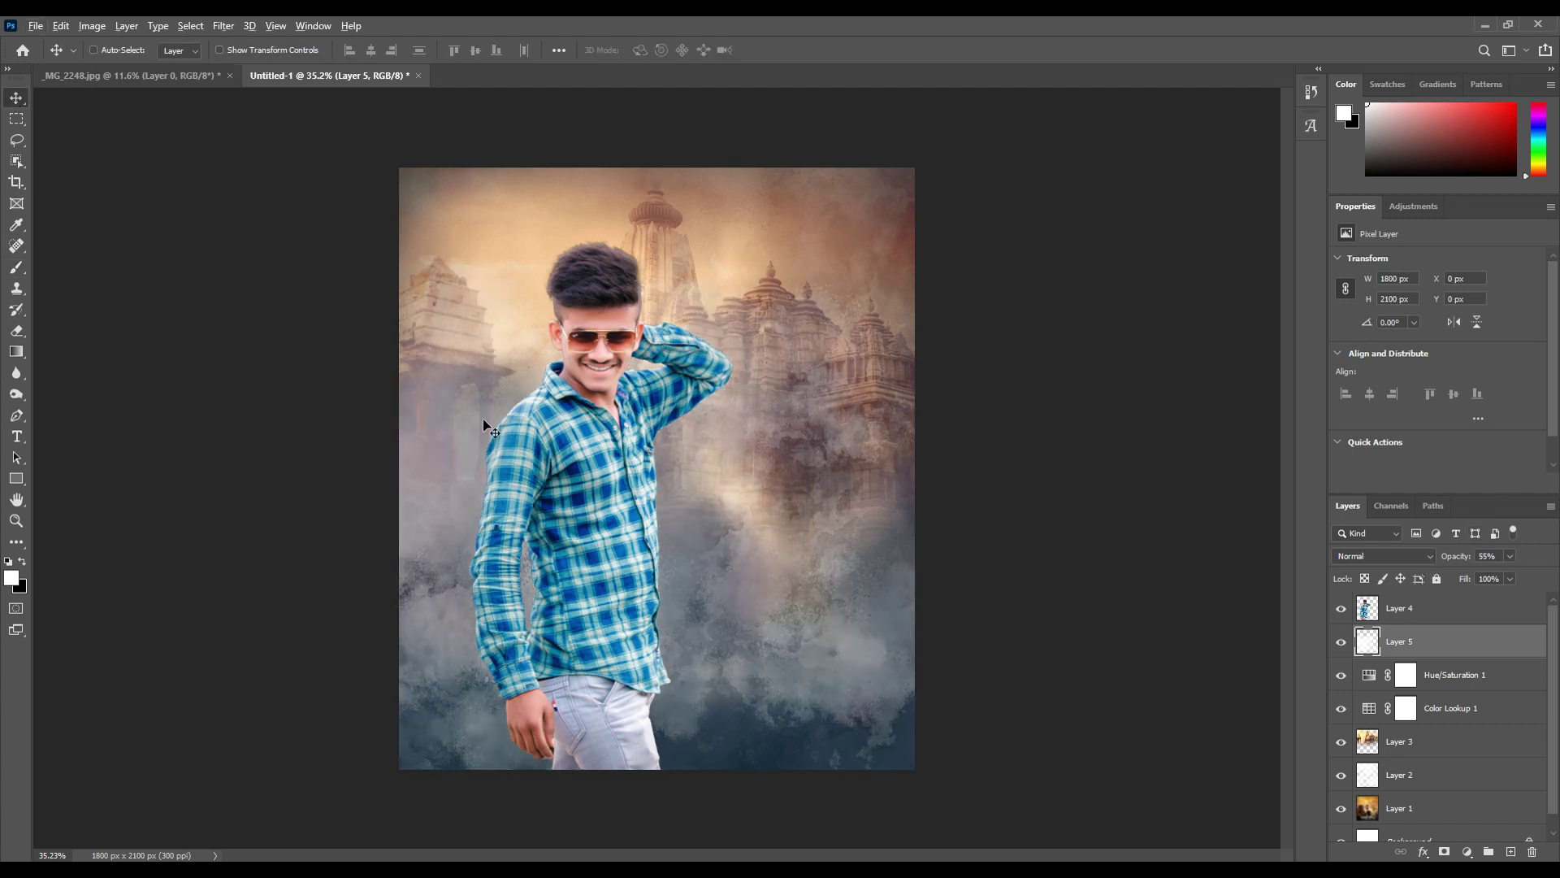
{"action": "scroll", "coordinate": [587, 266], "scroll_direction": "up", "scroll_amount": 2}
Zoom in on the man's hair and erase the rough fringe on its left and right edges
{"action": "scroll", "coordinate": [587, 266], "scroll_direction": "up", "scroll_amount": 3}
{"action": "scroll", "coordinate": [589, 310], "scroll_direction": "up", "scroll_amount": 3}
{"action": "scroll", "coordinate": [588, 311], "scroll_direction": "up", "scroll_amount": 2}
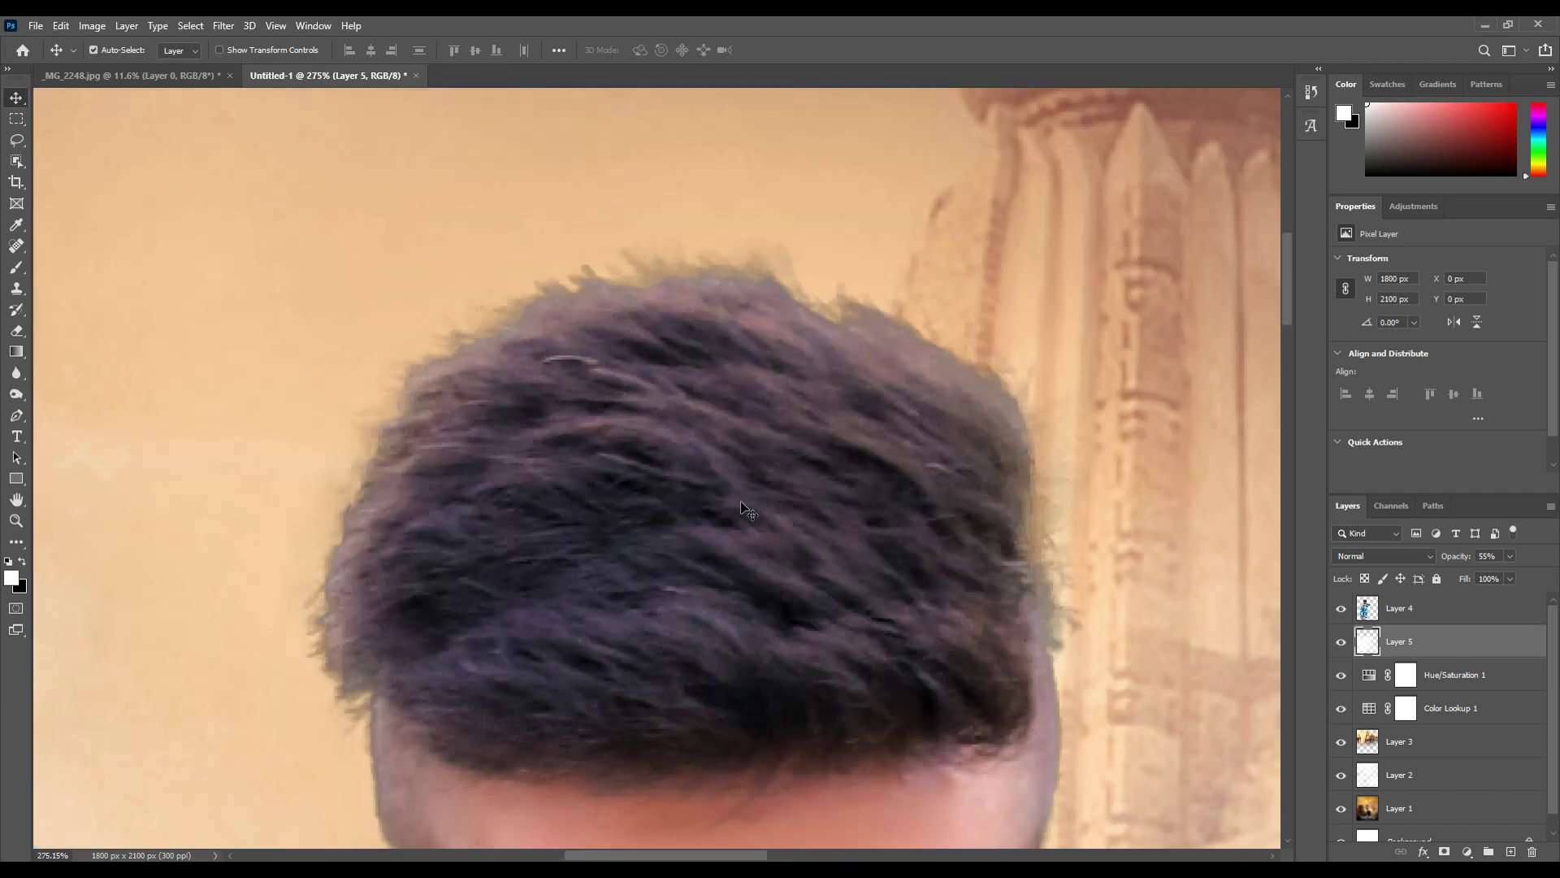
{"action": "left_click", "coordinate": [742, 503], "text": "ctrl"}
{"action": "left_click", "coordinate": [17, 331]}
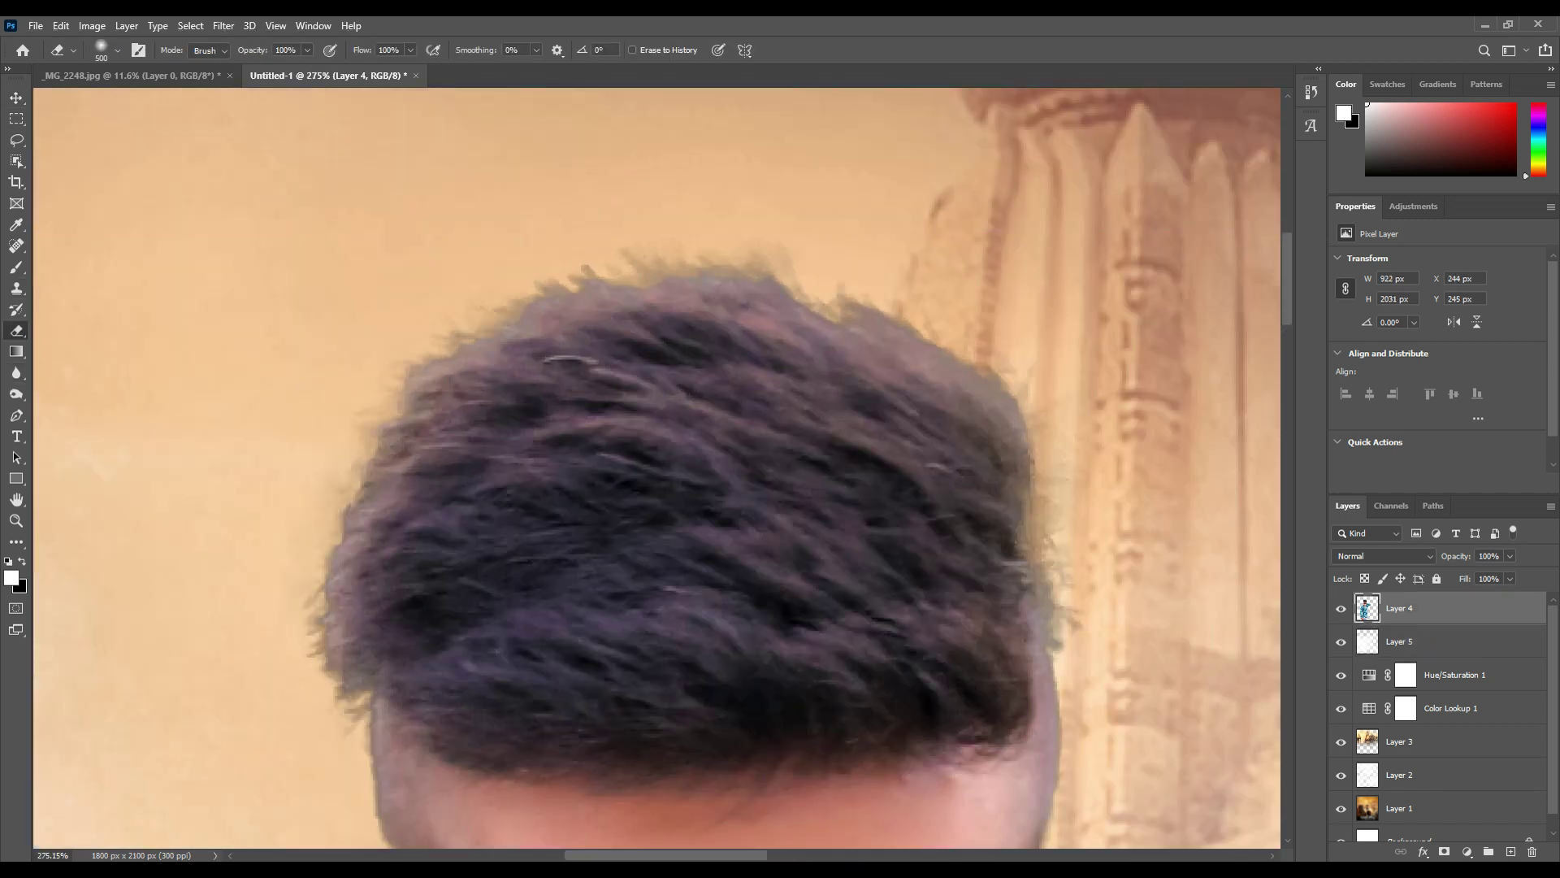
{"action": "left_click_drag", "start_coordinate": [1061, 451], "coordinate": [1067, 570]}
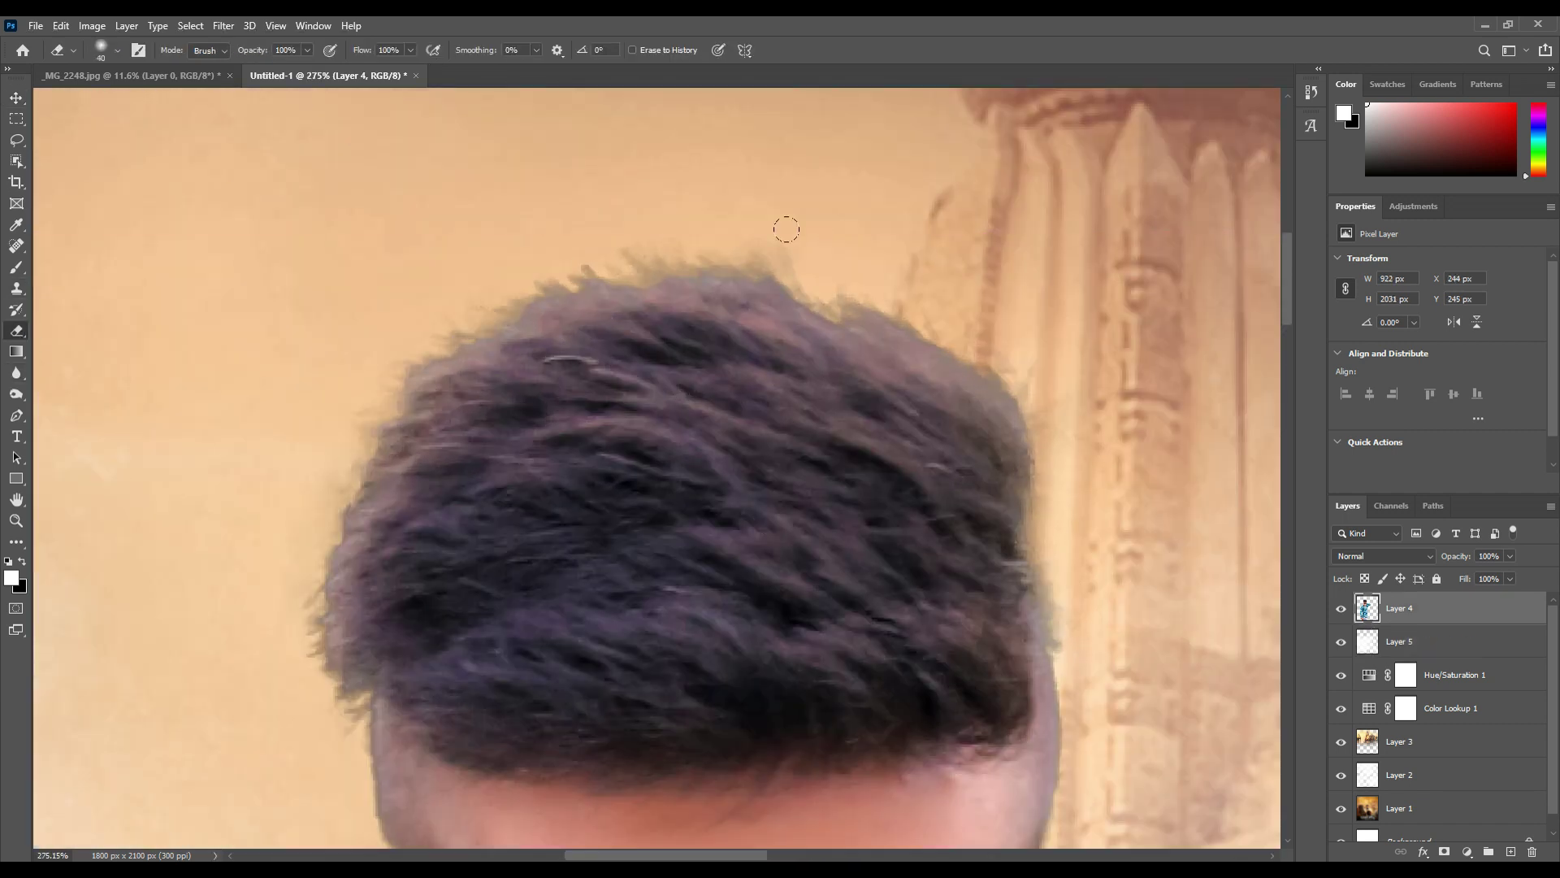
{"action": "mouse_move", "coordinate": [385, 319]}
{"action": "left_mouse_down"}
{"action": "mouse_move", "coordinate": [321, 655]}
{"action": "mouse_move", "coordinate": [331, 753]}
{"action": "left_mouse_up"}
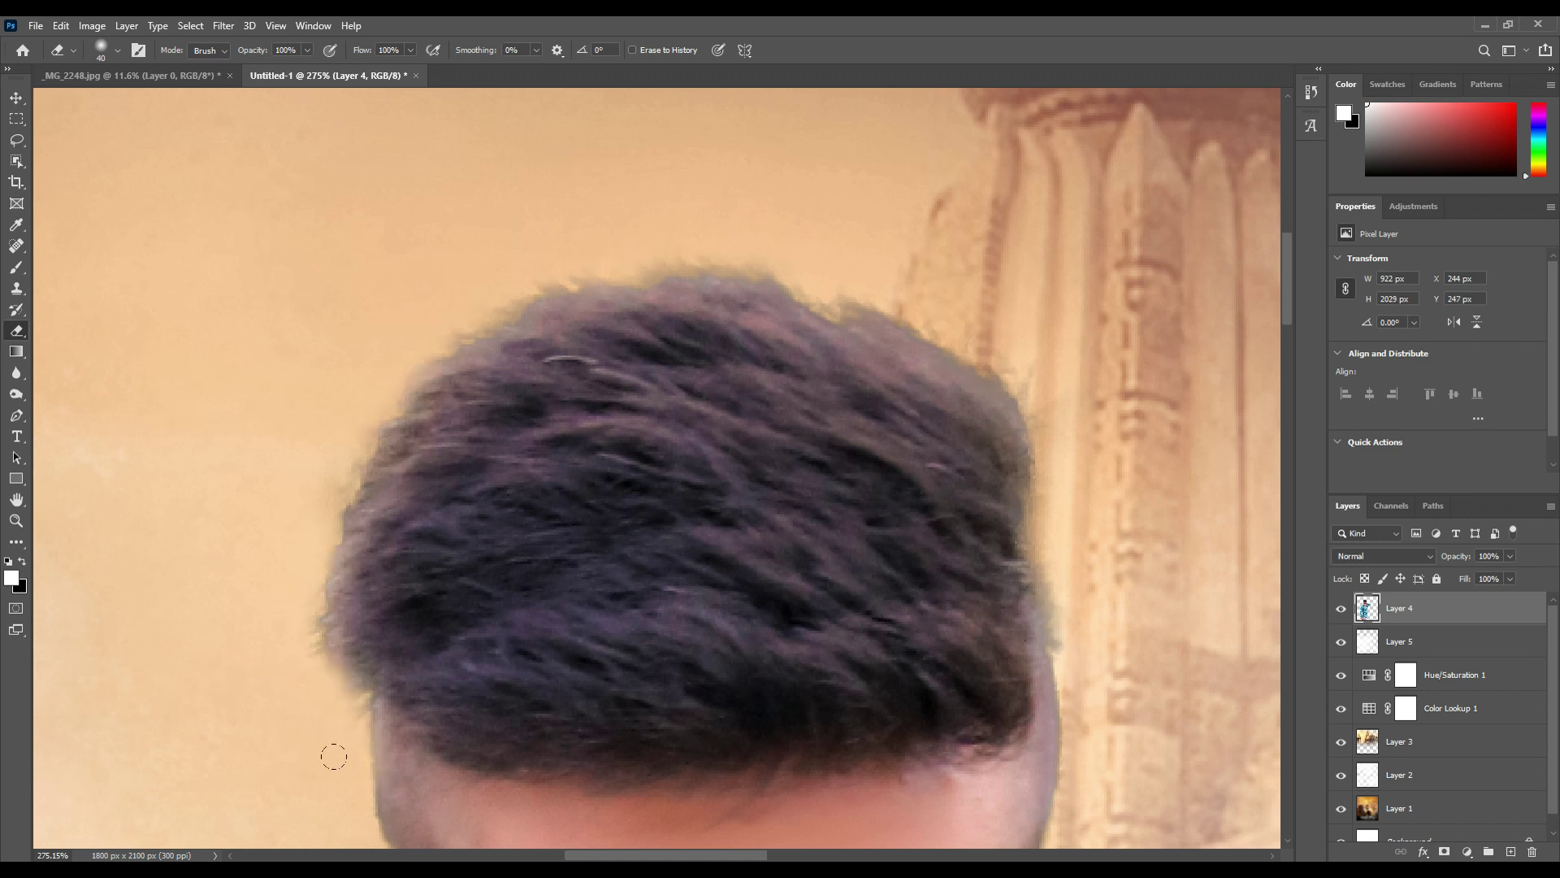
{"action": "scroll", "coordinate": [718, 268], "scroll_direction": "down", "scroll_amount": 5}
{"action": "scroll", "coordinate": [719, 268], "scroll_direction": "down", "scroll_amount": 2}
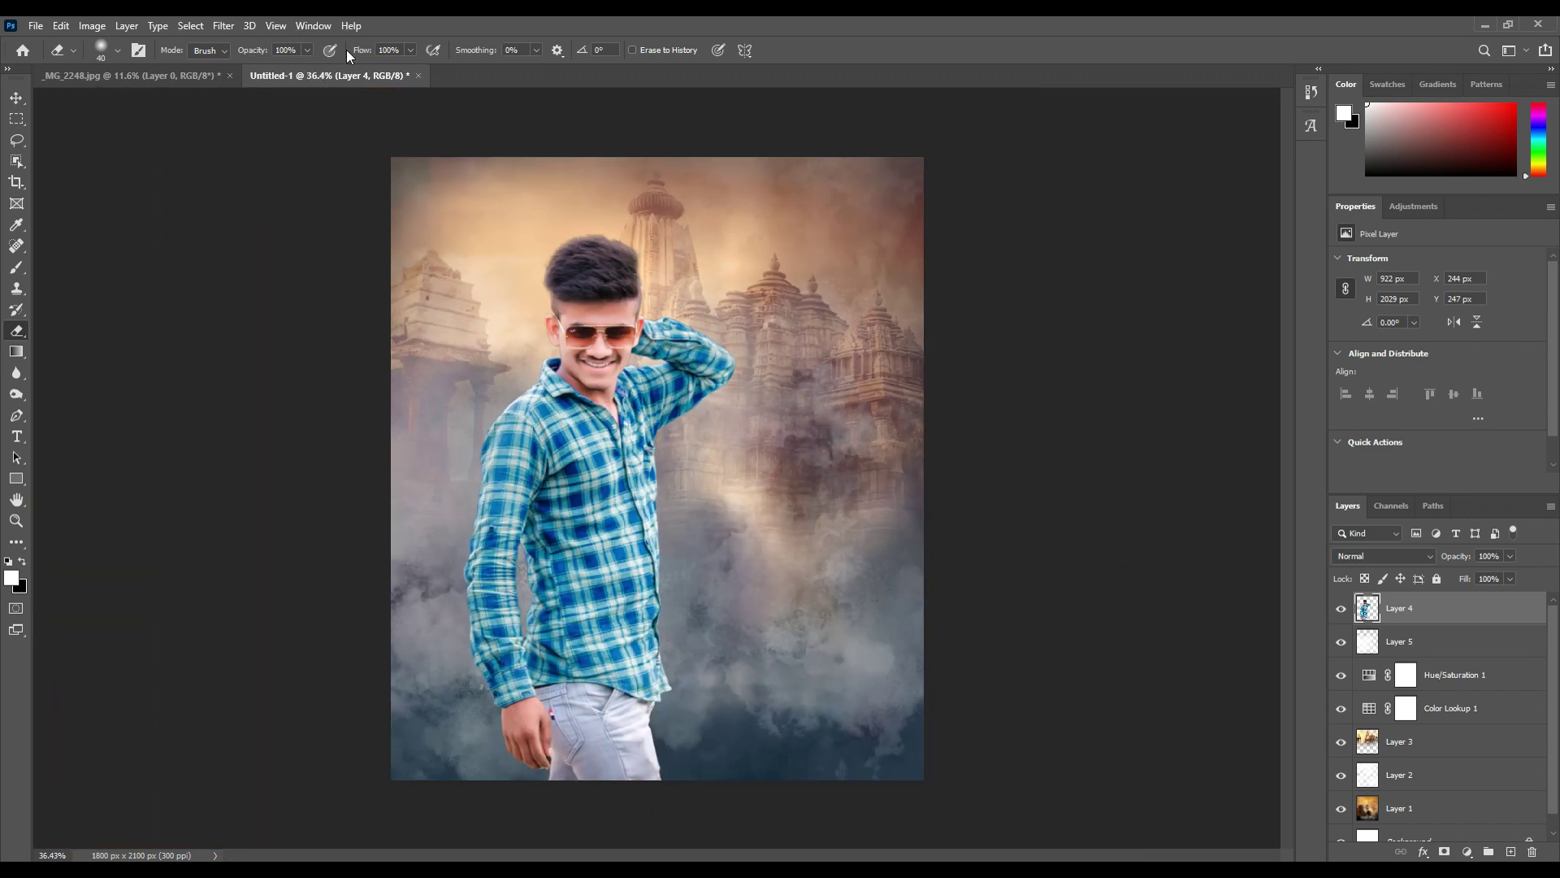
{"action": "left_click", "coordinate": [221, 26]}
Apply Camera Raw to the man with Exposure +0.35, Contrast +33, Texture +100 and Clarity +70
{"action": "left_click", "coordinate": [282, 124]}
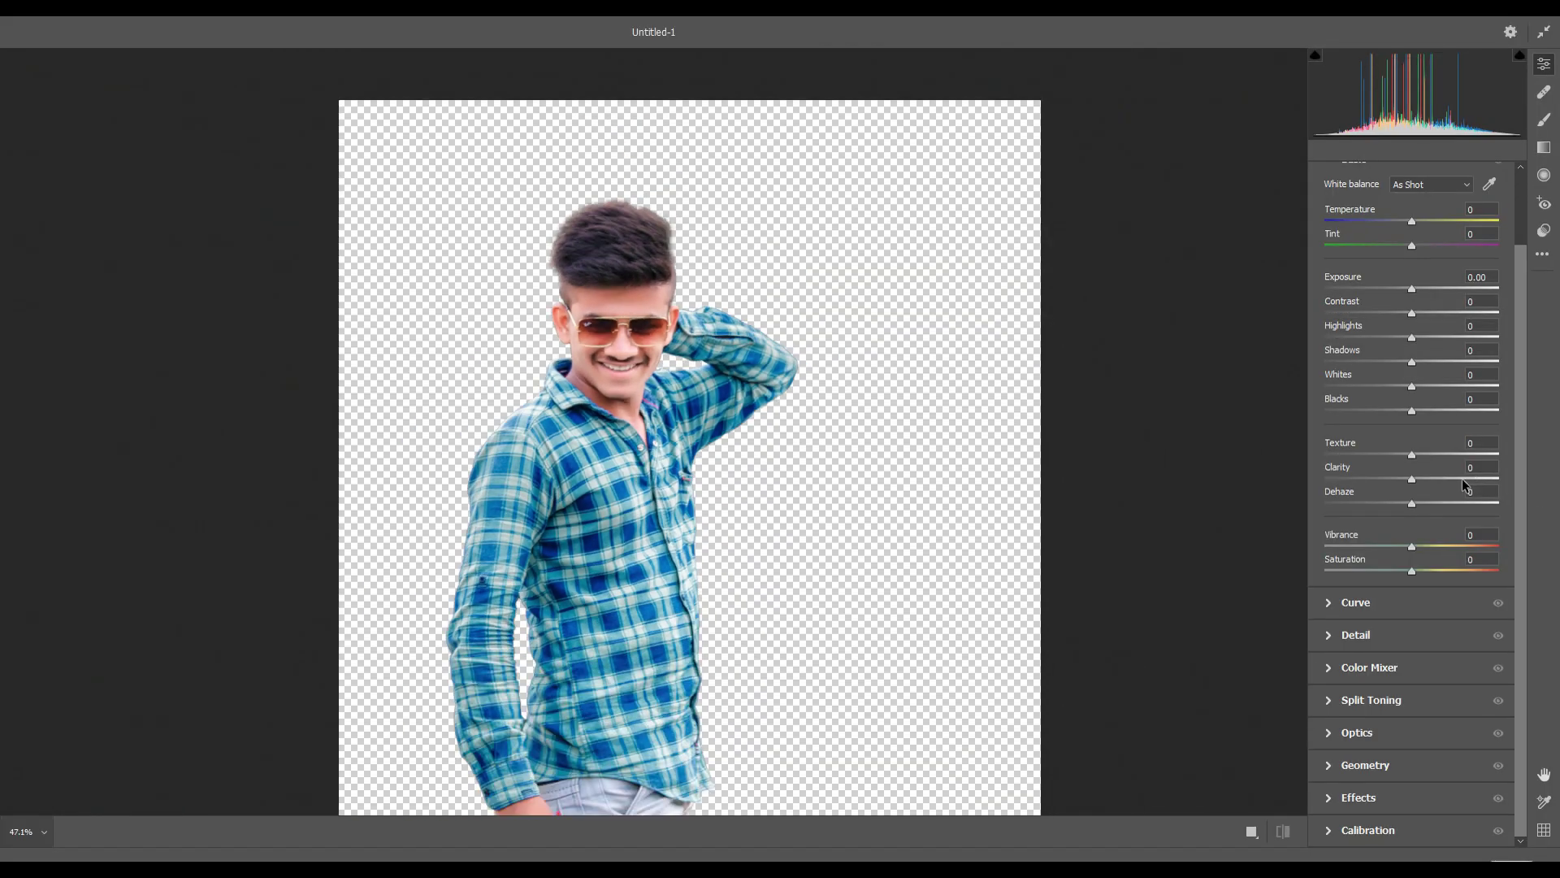
{"action": "left_click_drag", "start_coordinate": [1463, 480], "coordinate": [1472, 478]}
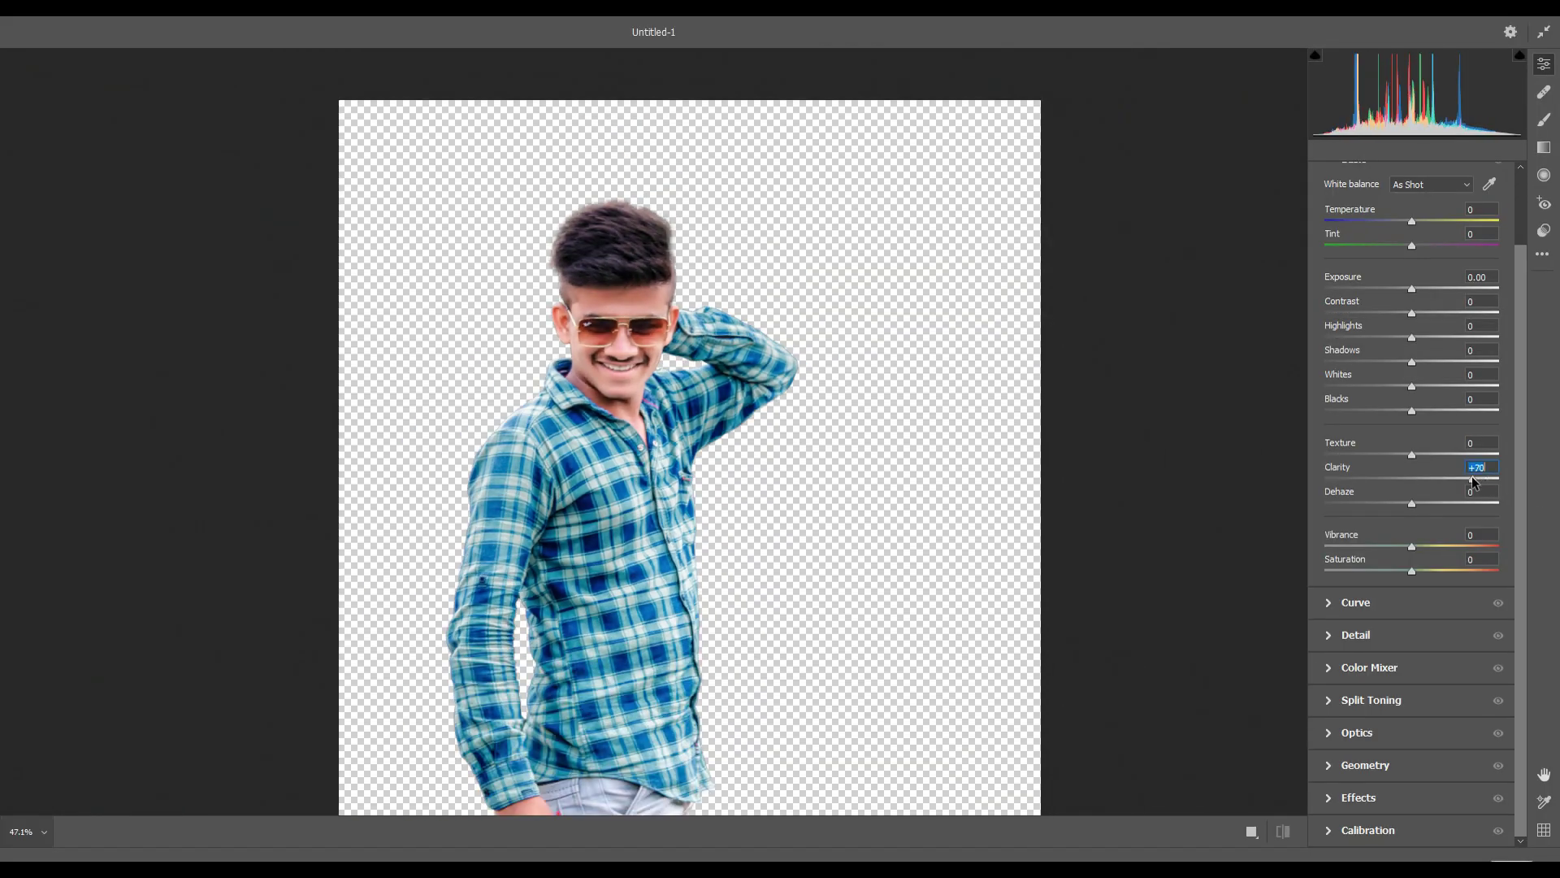
{"action": "left_click", "coordinate": [1440, 312]}
{"action": "left_click", "coordinate": [1417, 288]}
{"action": "left_click", "coordinate": [1466, 447]}
{"action": "type", "text": "+100"}
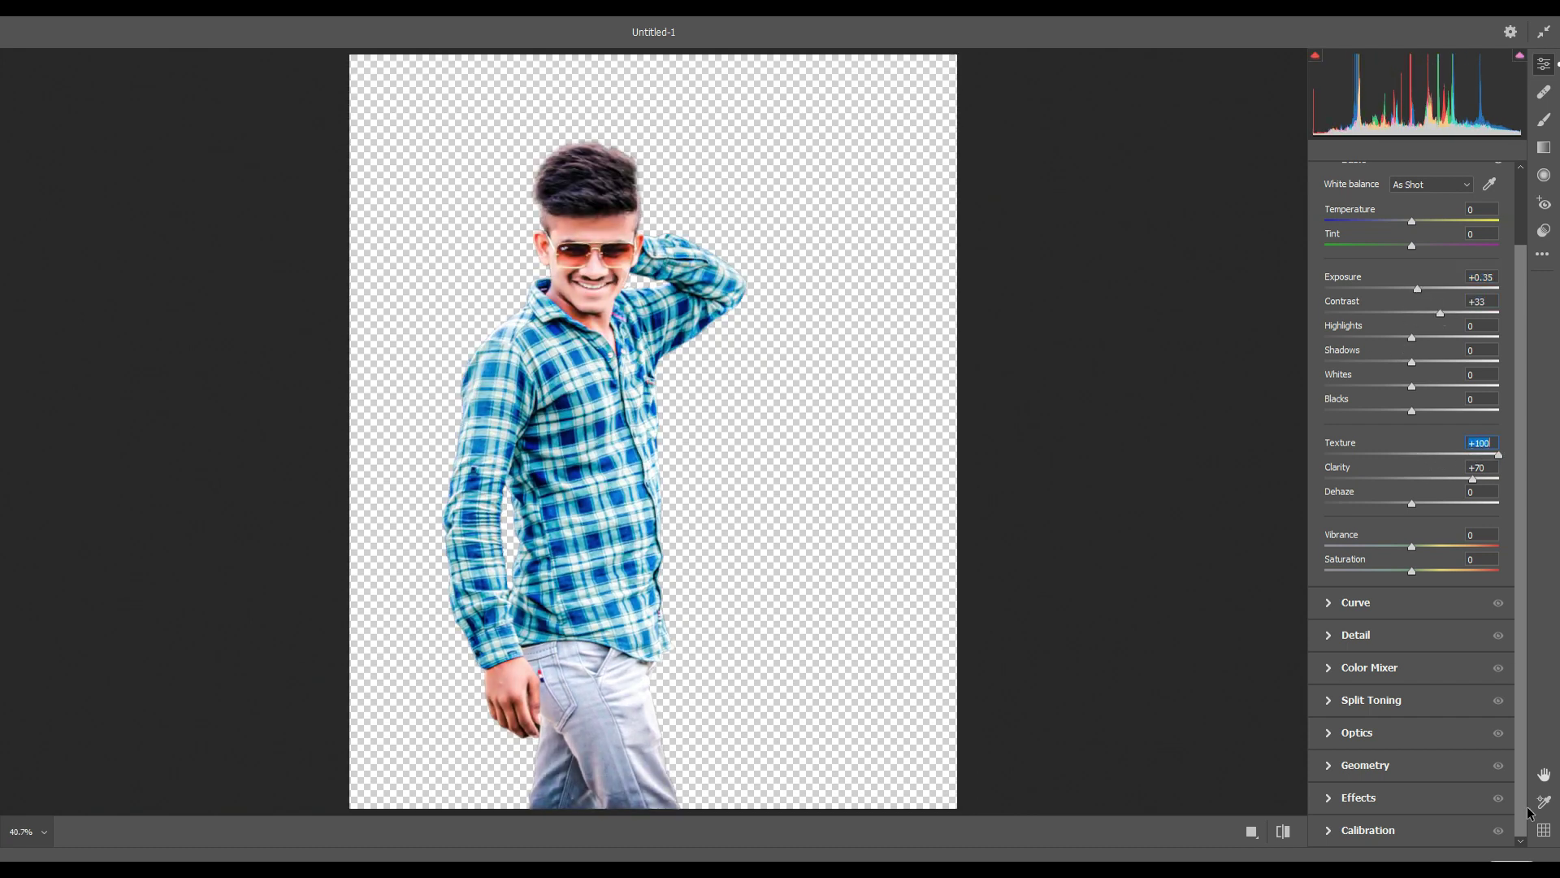
{"action": "left_click", "coordinate": [1519, 850]}
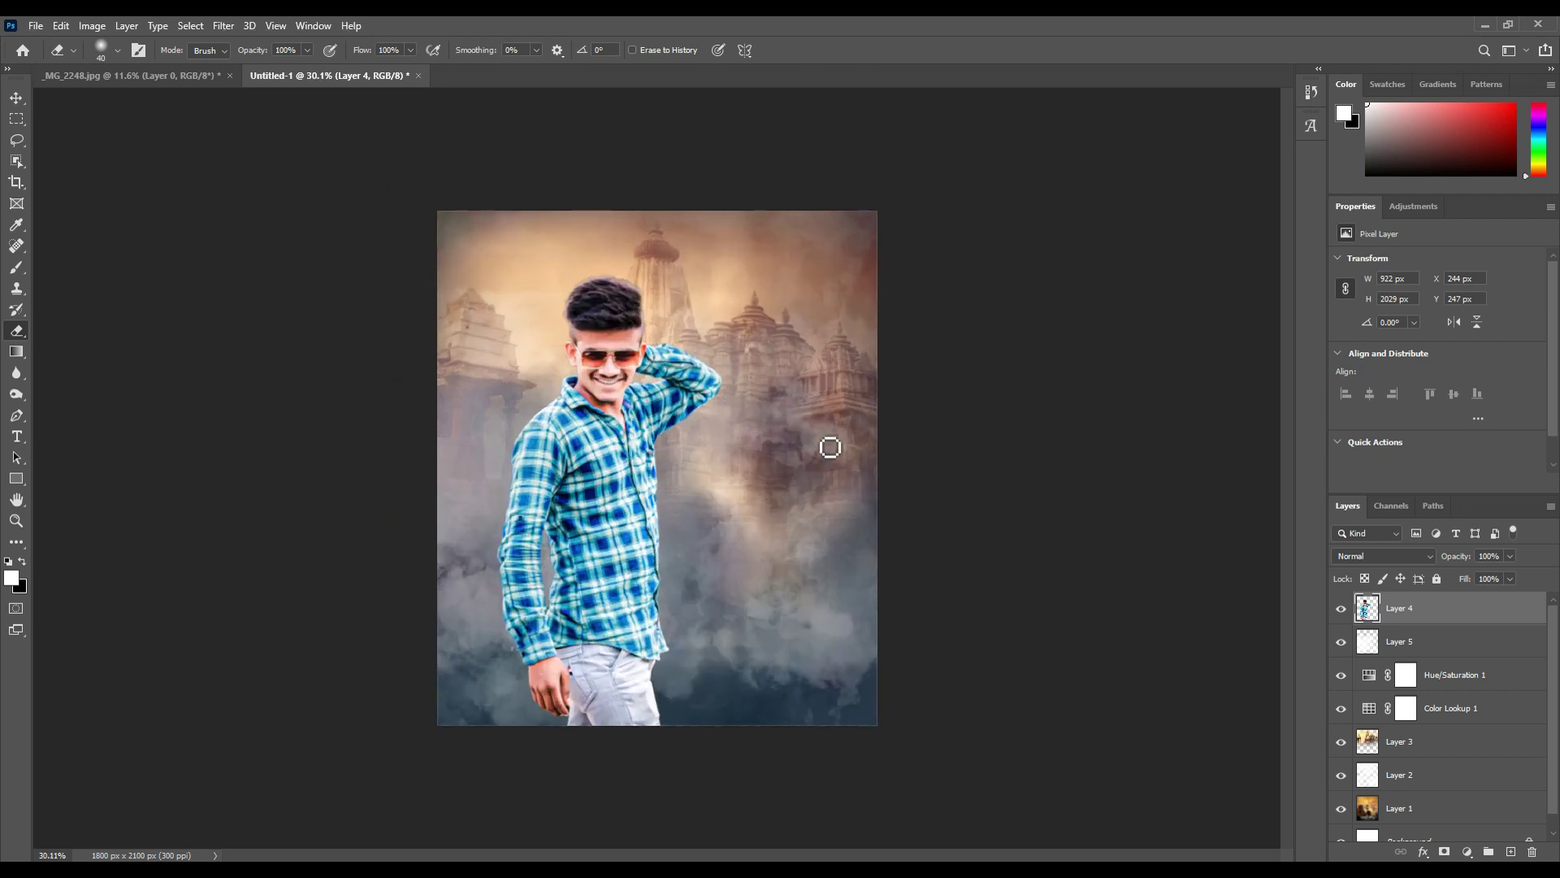
Keep Layer 5's blend mode at Normal and return to the Move tool
{"action": "left_click", "coordinate": [1382, 555]}
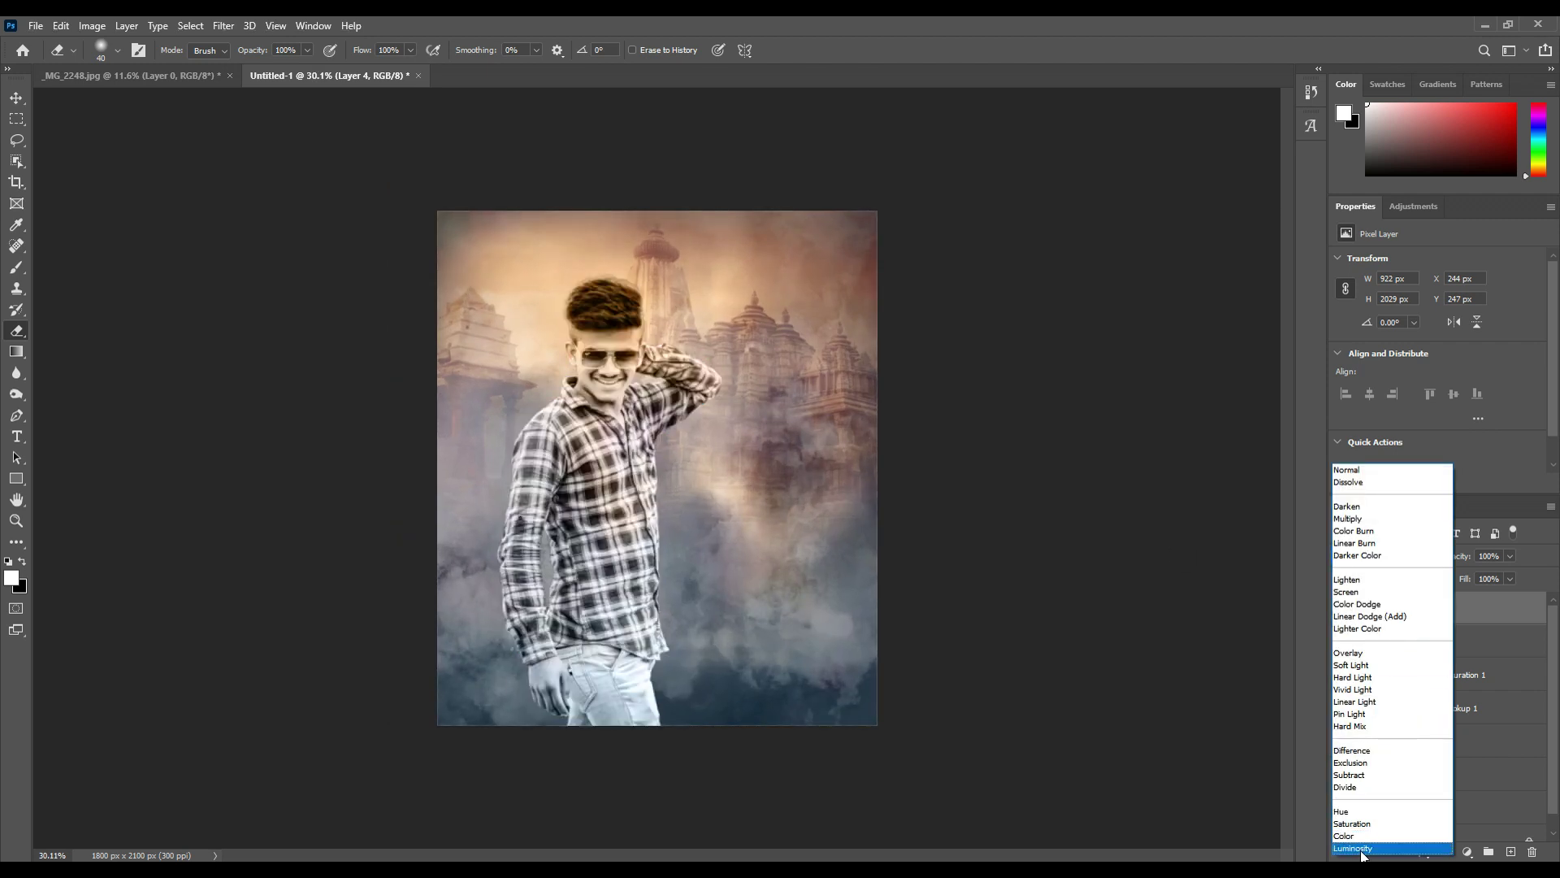
{"action": "left_click", "coordinate": [1355, 471]}
{"action": "scroll", "coordinate": [649, 399], "scroll_direction": "down", "scroll_amount": 1}
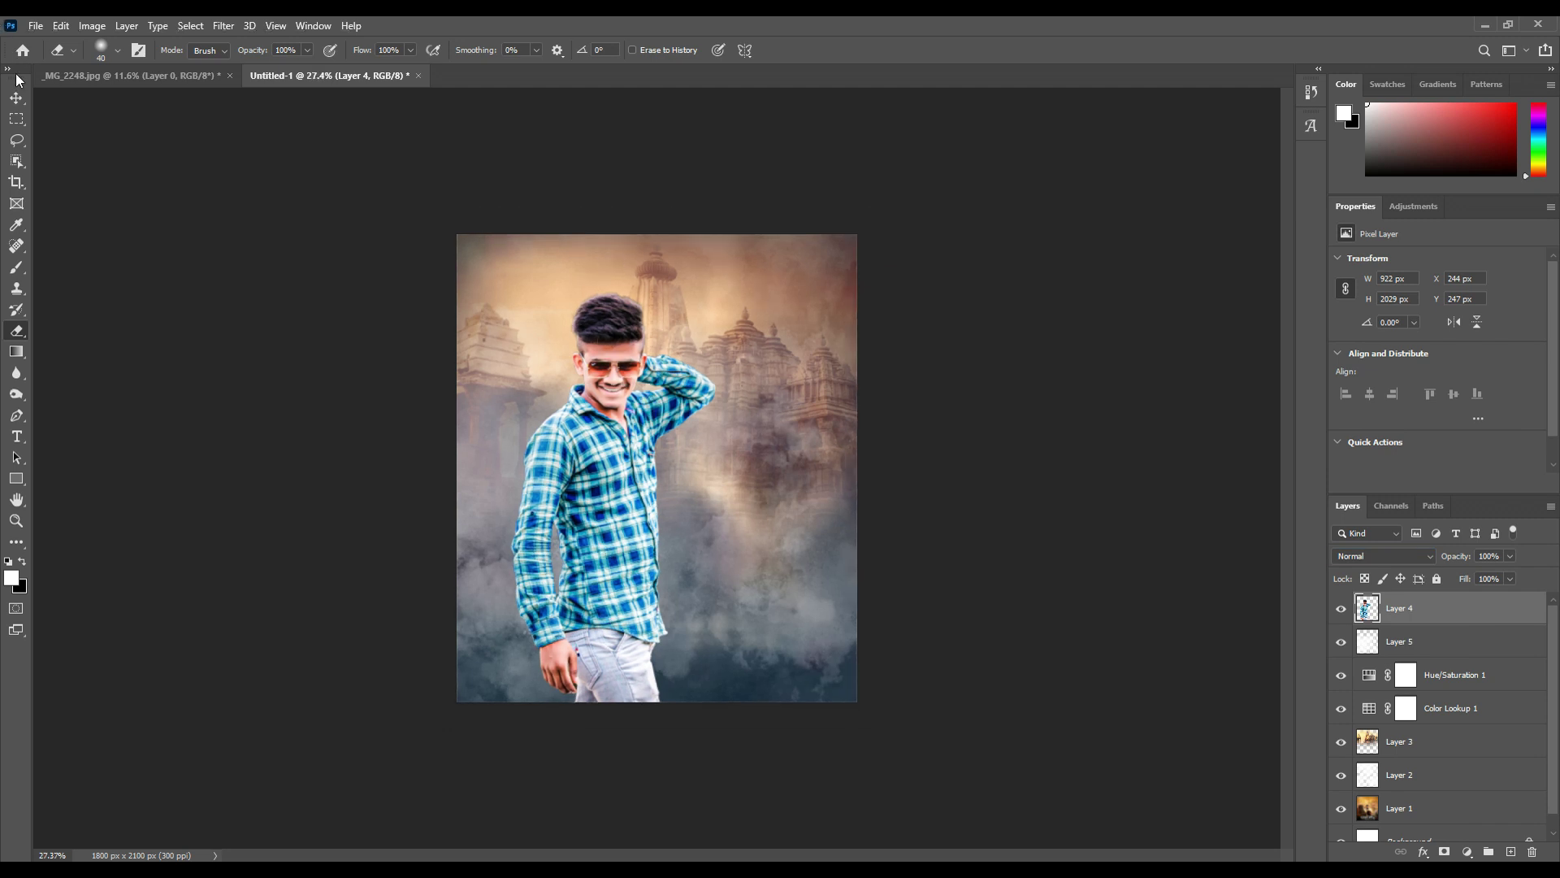
{"action": "left_click", "coordinate": [16, 97]}
{"action": "scroll", "coordinate": [615, 437], "scroll_direction": "up", "scroll_amount": 2}
Add a Color Balance adjustment with midtones Cyan–Red +57 and Magenta–Green +14
{"action": "left_click", "coordinate": [1483, 651]}
{"action": "left_click", "coordinate": [1467, 851]}
{"action": "left_click", "coordinate": [1451, 697]}
{"action": "left_click_drag", "start_coordinate": [1362, 294], "coordinate": [1464, 286]}
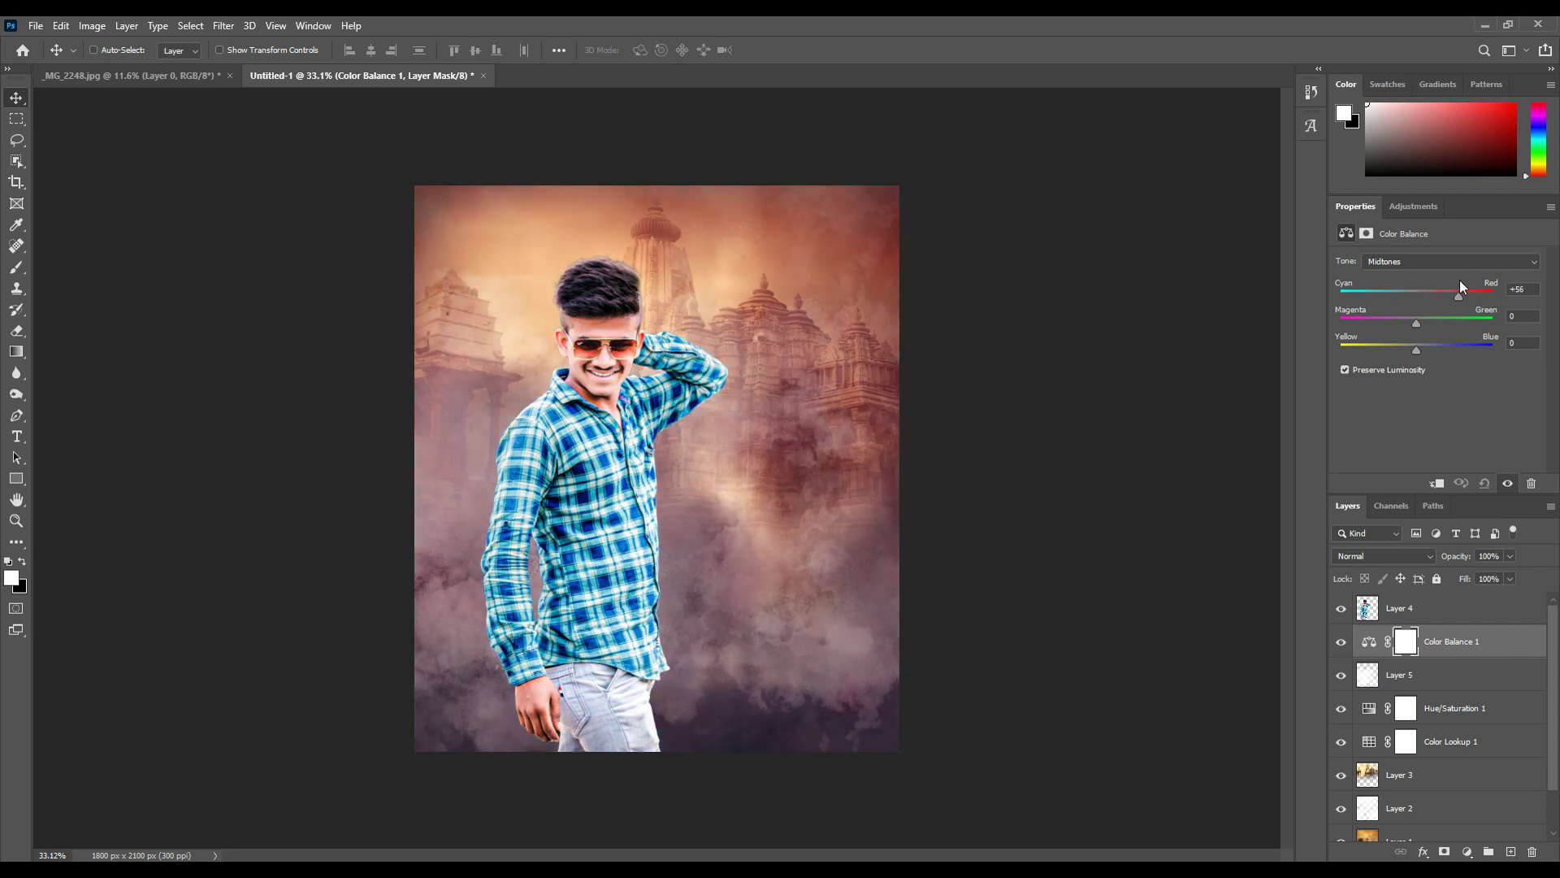
{"action": "mouse_move", "coordinate": [1370, 322]}
{"action": "left_mouse_down"}
{"action": "mouse_move", "coordinate": [1425, 317]}
{"action": "mouse_move", "coordinate": [1417, 348]}
{"action": "left_mouse_up"}
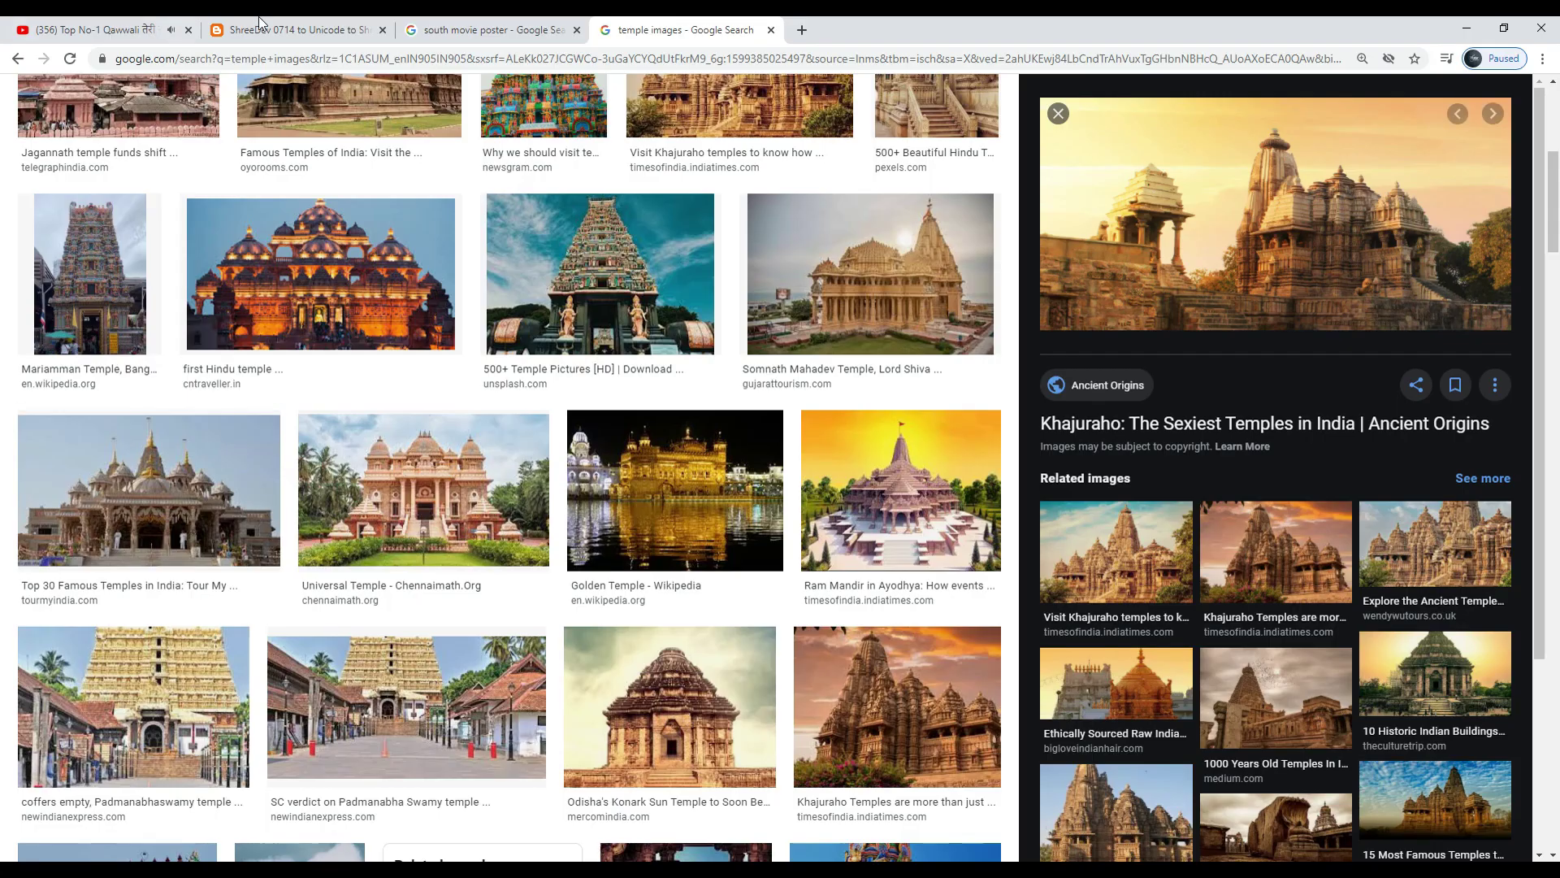
Type the three-line Marathi name in the font converter's Unicode box using transliteration
{"action": "left_click", "coordinate": [260, 29]}
{"action": "left_click", "coordinate": [525, 568]}
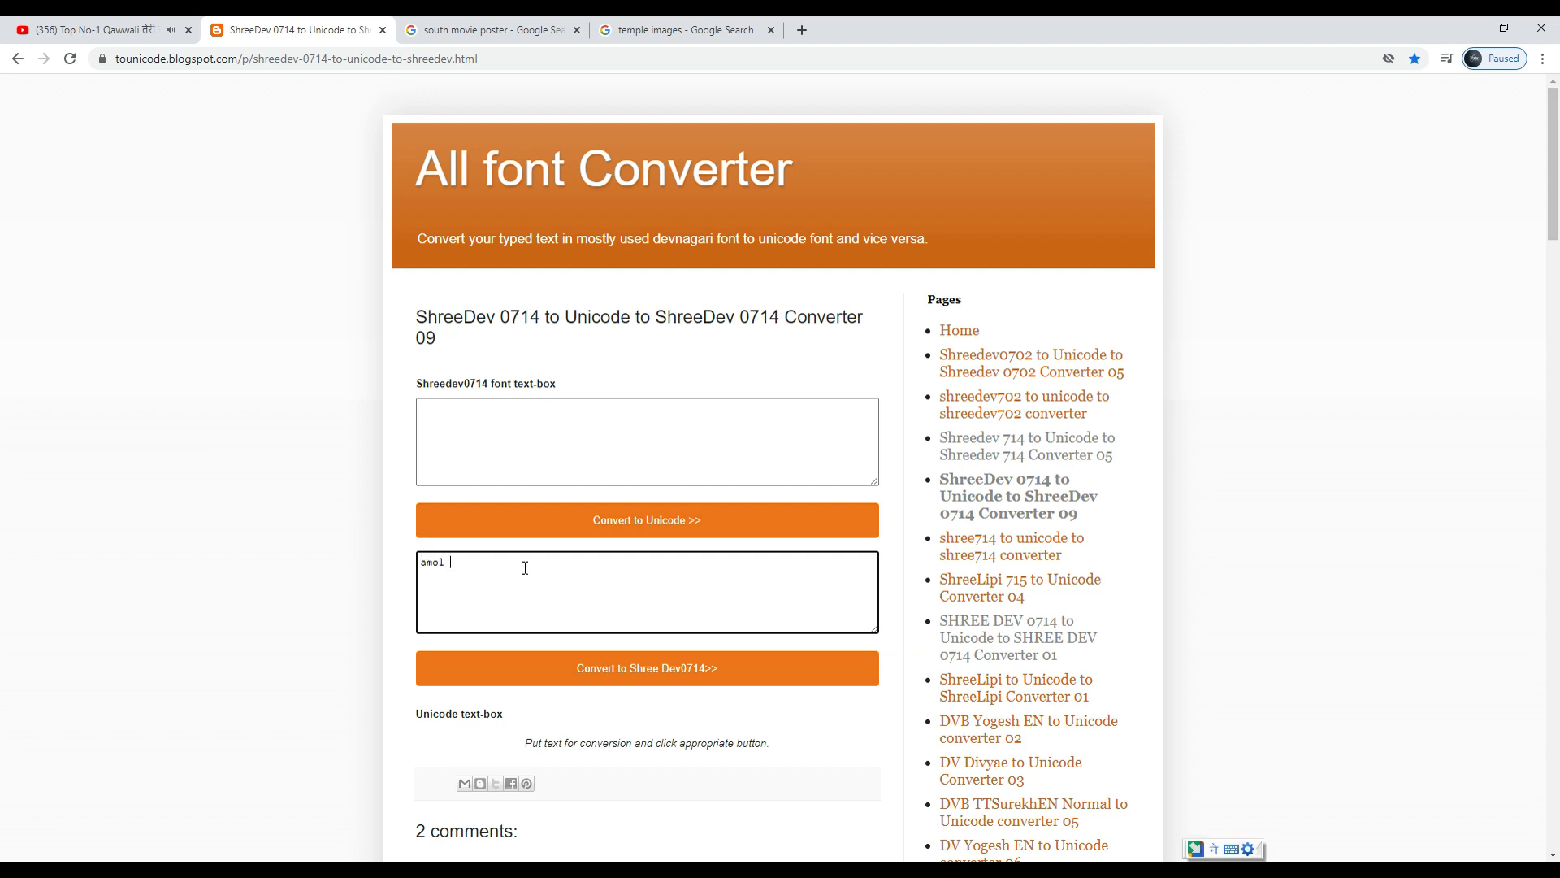
{"action": "key", "text": "BackSpace"}
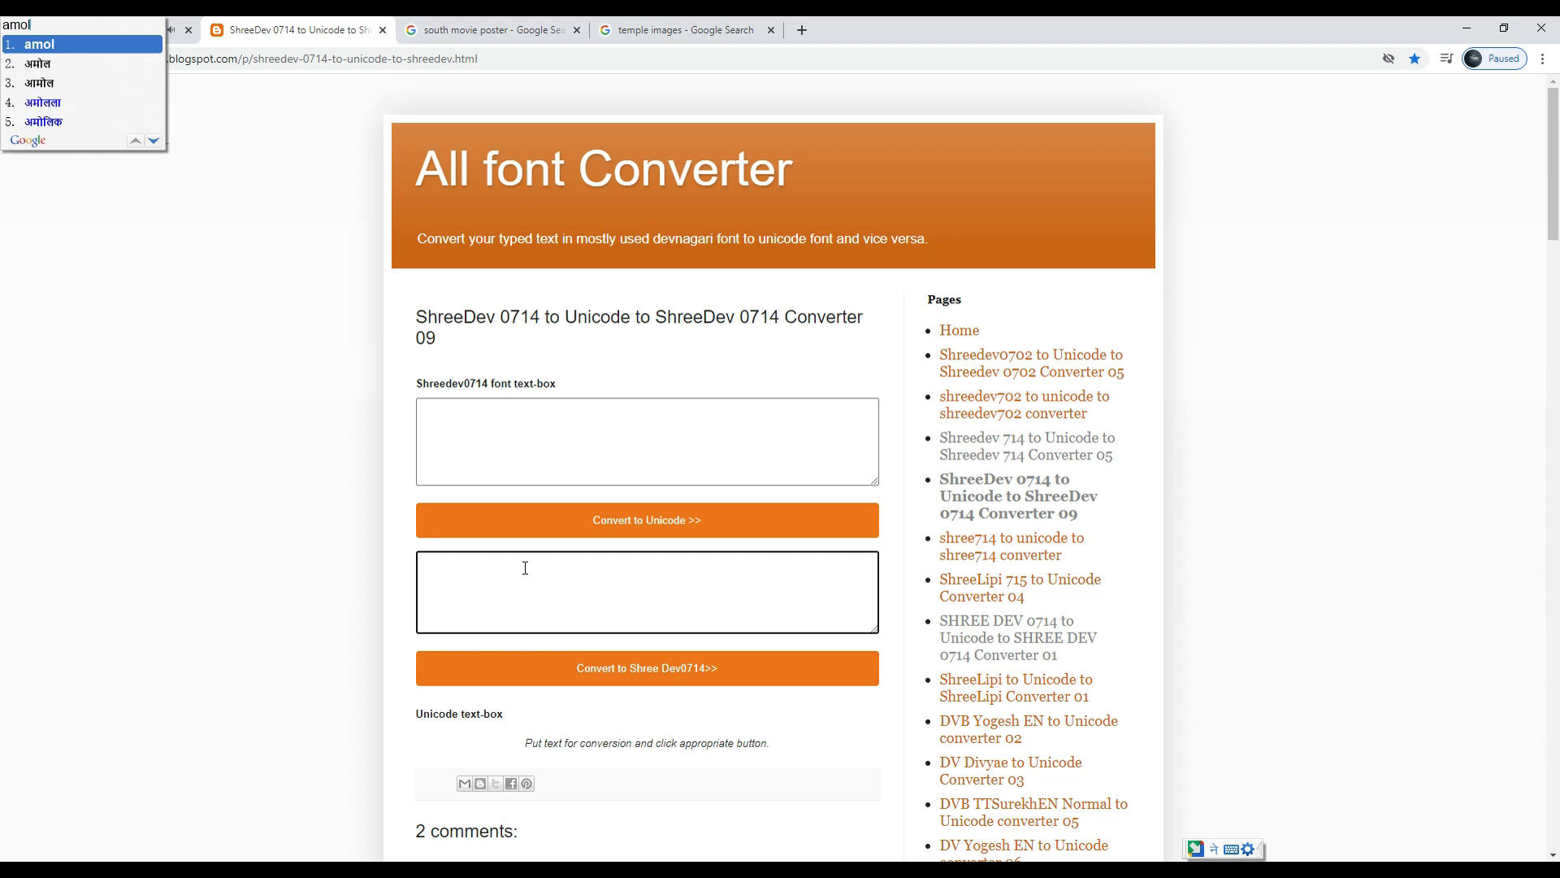
{"action": "key", "text": "Escape"}
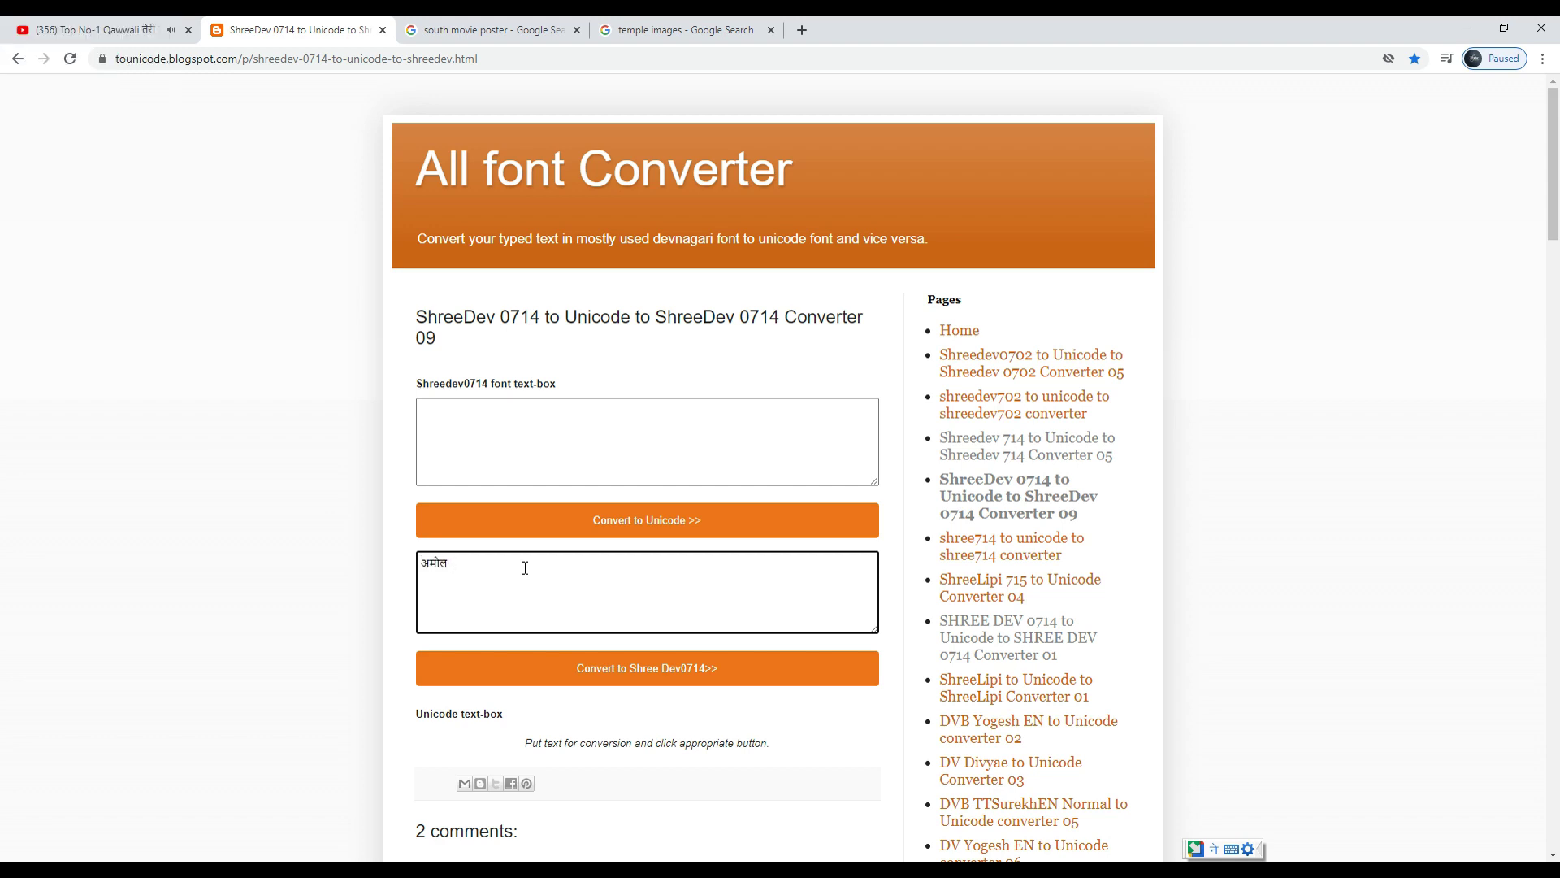
{"action": "type", "text": "dada"}
{"action": "key", "text": "space"}
{"action": "type", "text": "bave"}
Convert the name to ShreeDev 0714 and copy the result back to Photoshop
{"action": "left_click", "coordinate": [644, 668]}
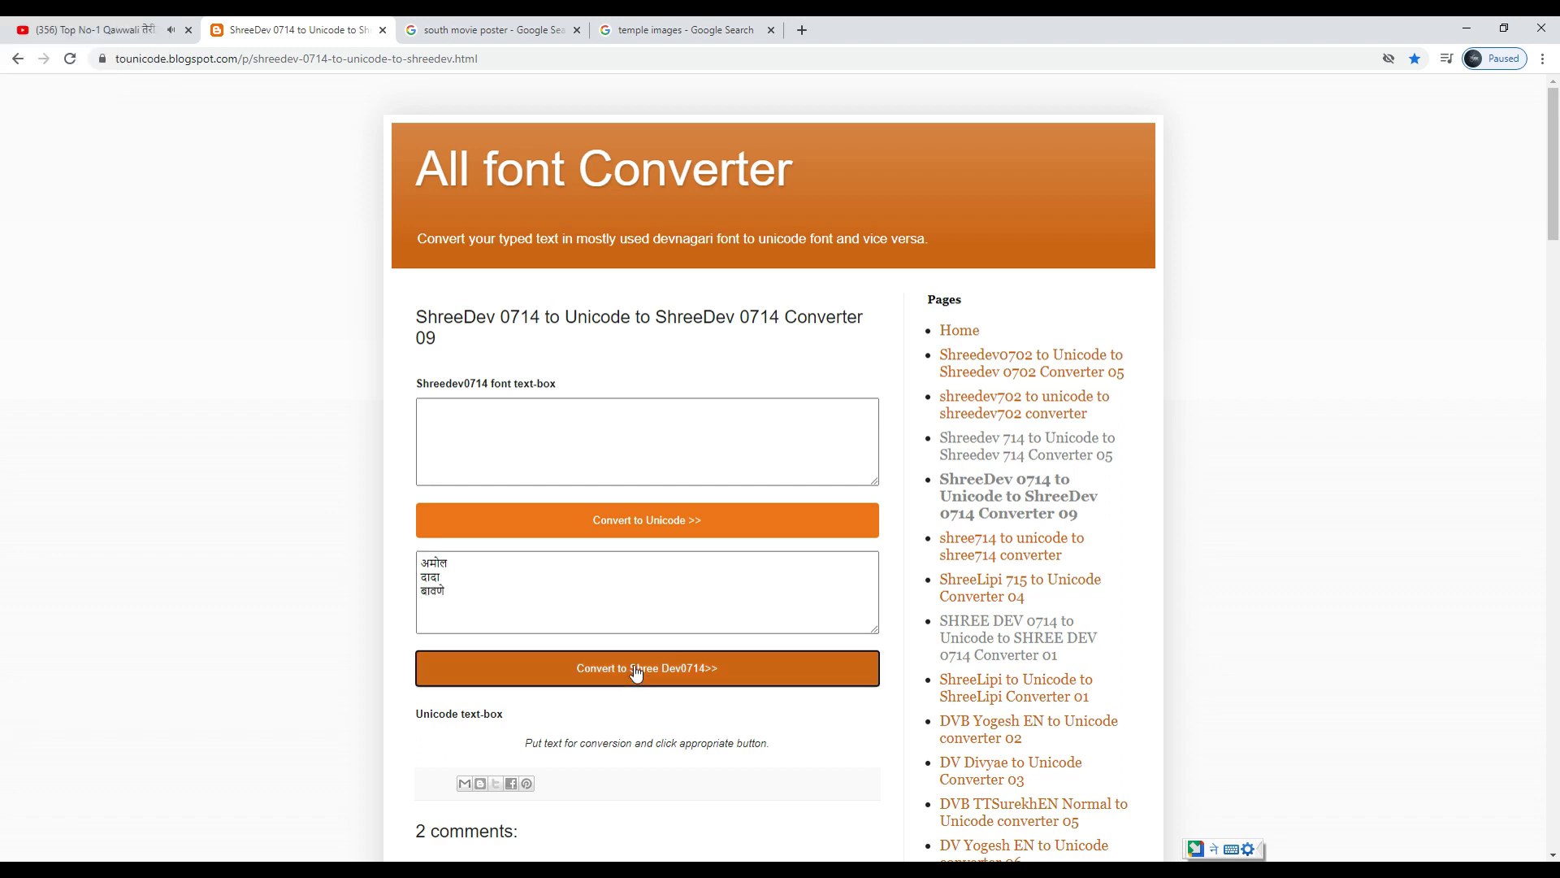
{"action": "key", "text": "ctrl+x"}
{"action": "left_click", "coordinate": [1466, 28]}
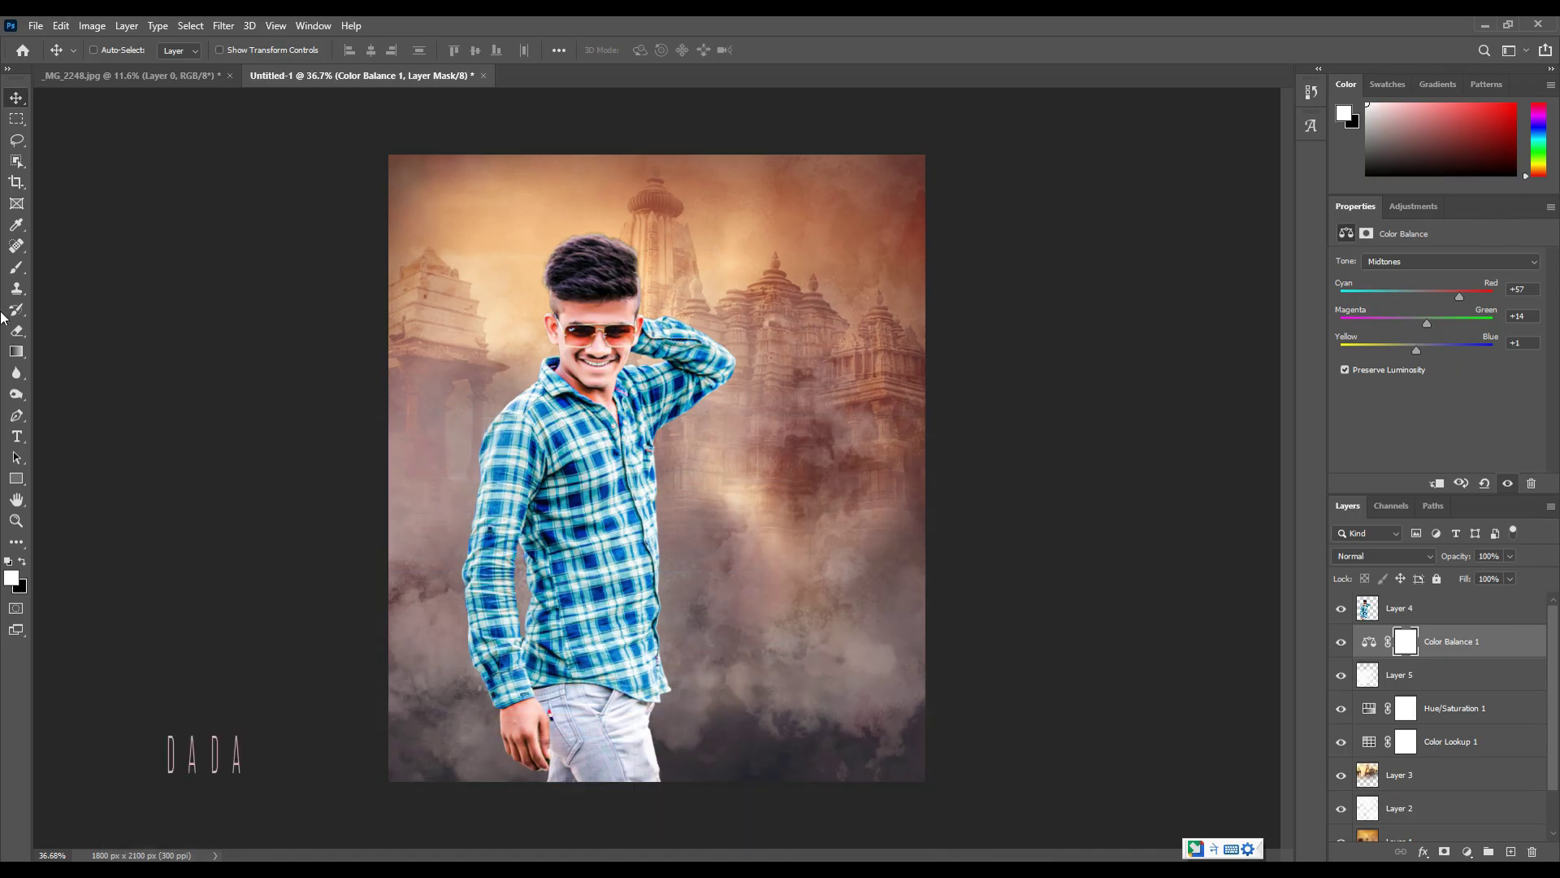
Paste the name as a text layer in font SHREE-DEV7-4632 with 38 pt leading
{"action": "left_click", "coordinate": [768, 553]}
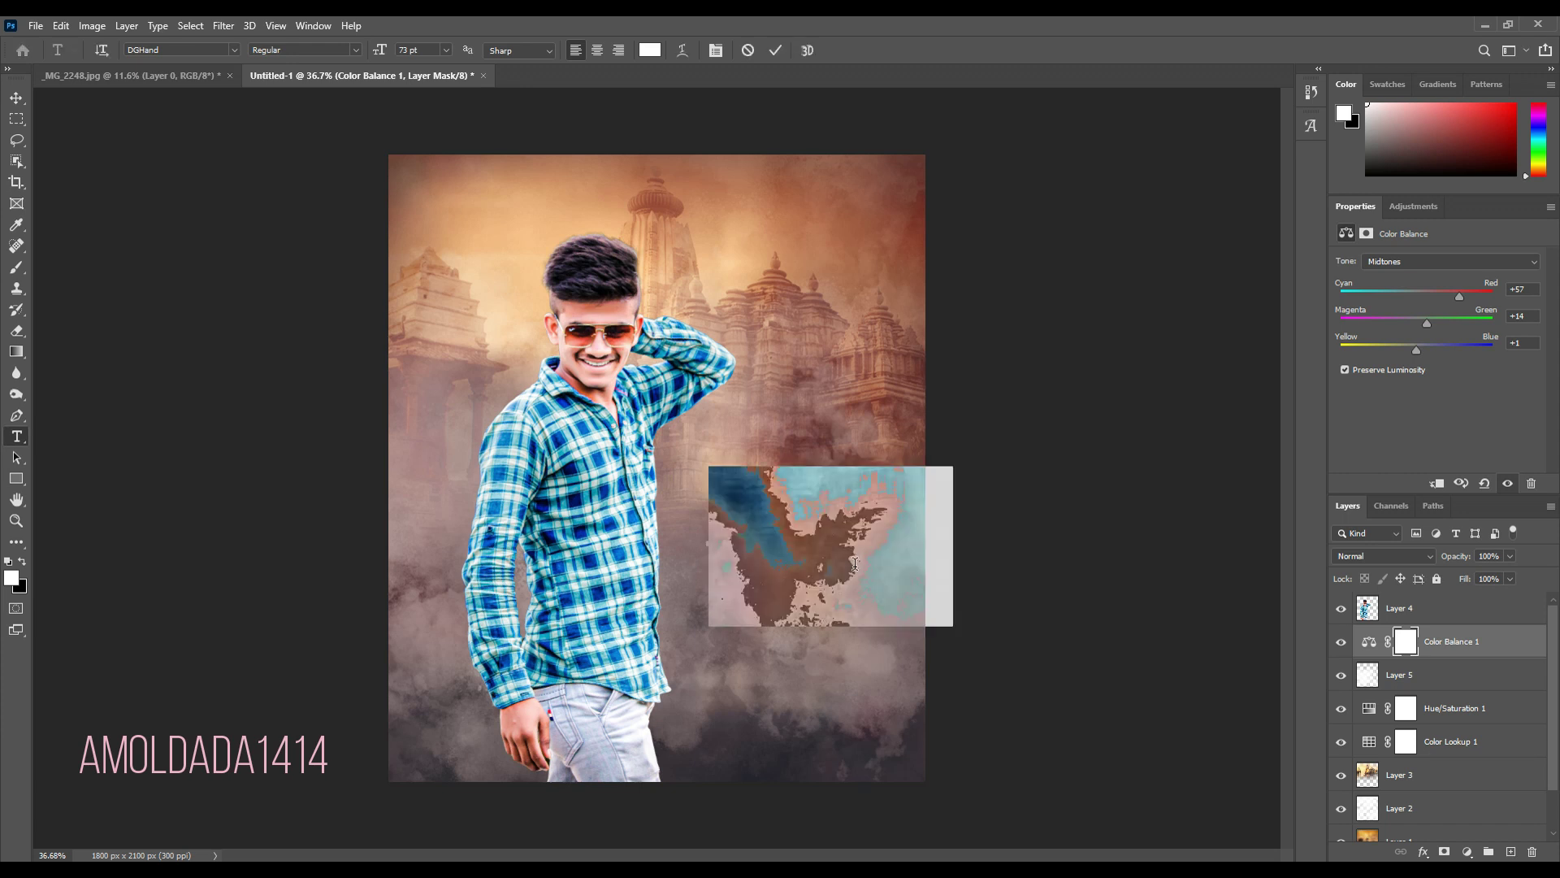
{"action": "key", "text": "ctrl+v"}
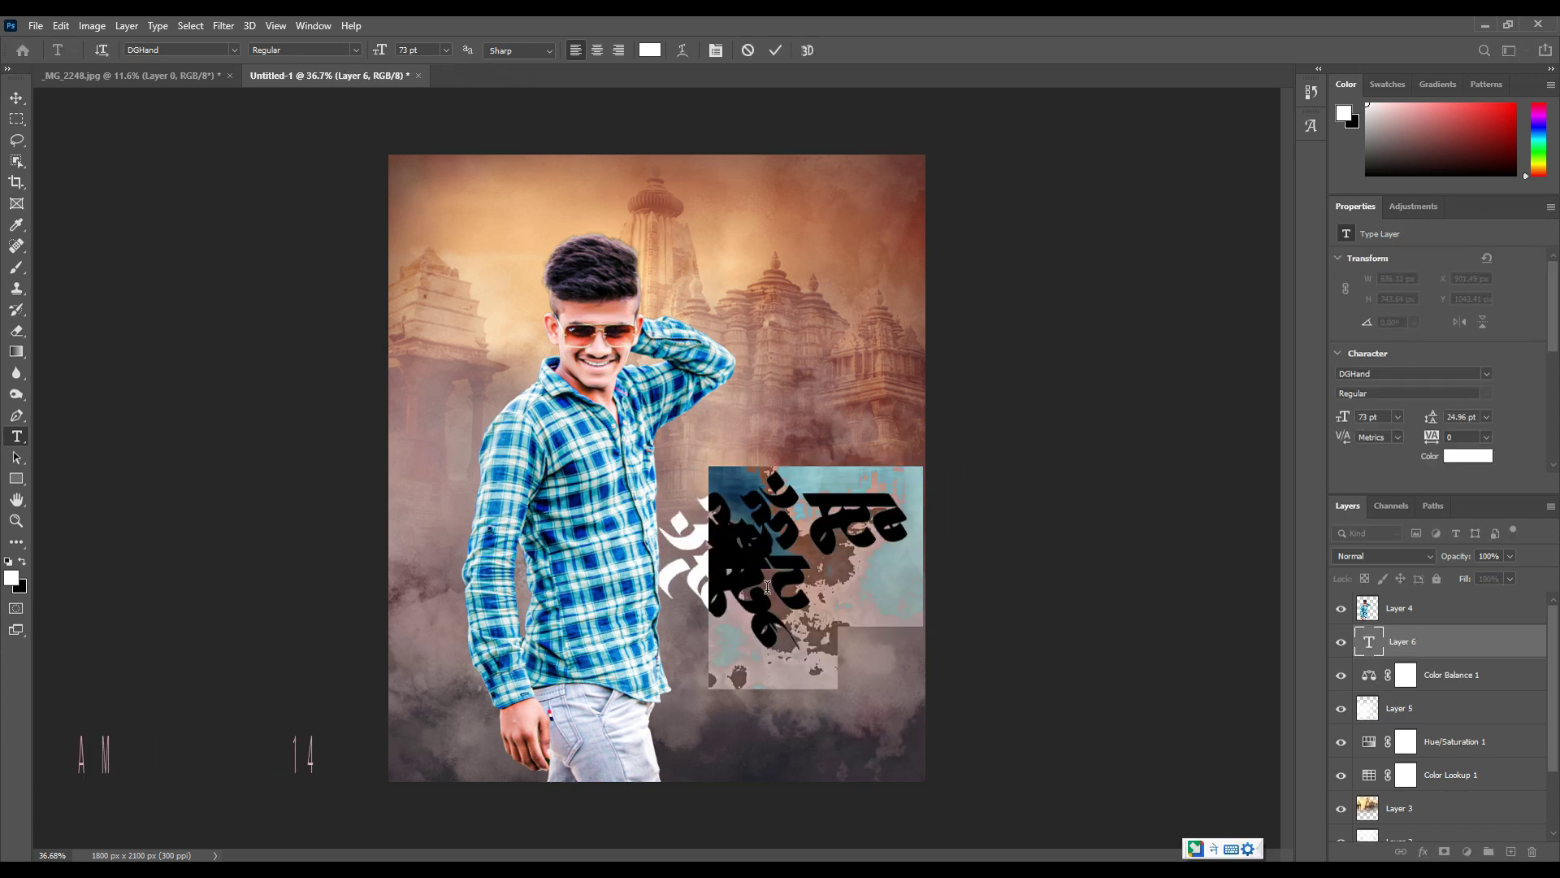
{"action": "left_click", "coordinate": [177, 48]}
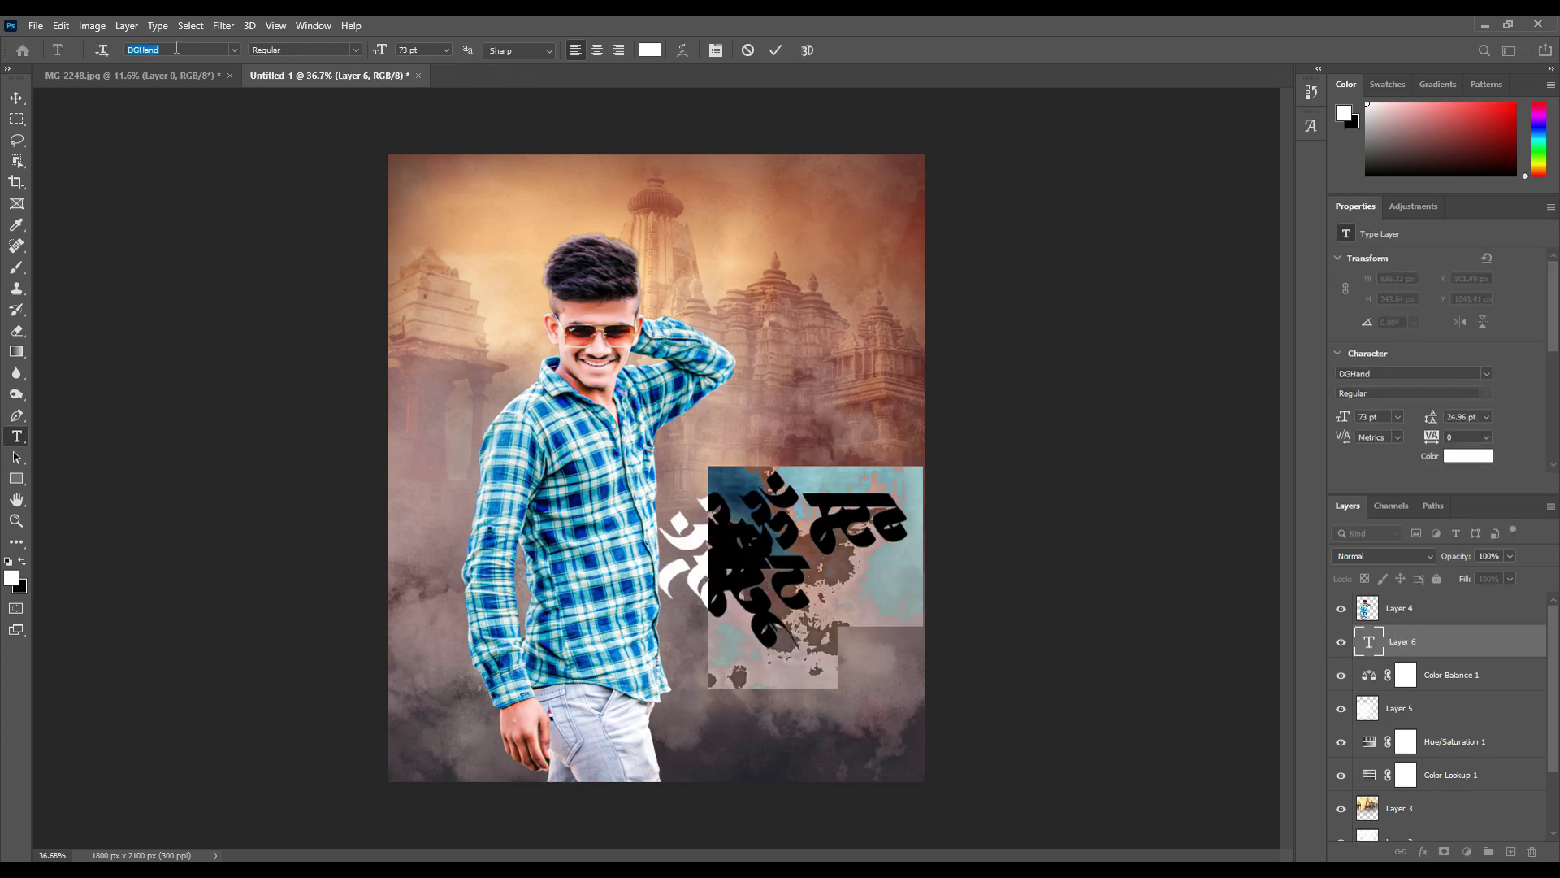
{"action": "type", "text": "463"}
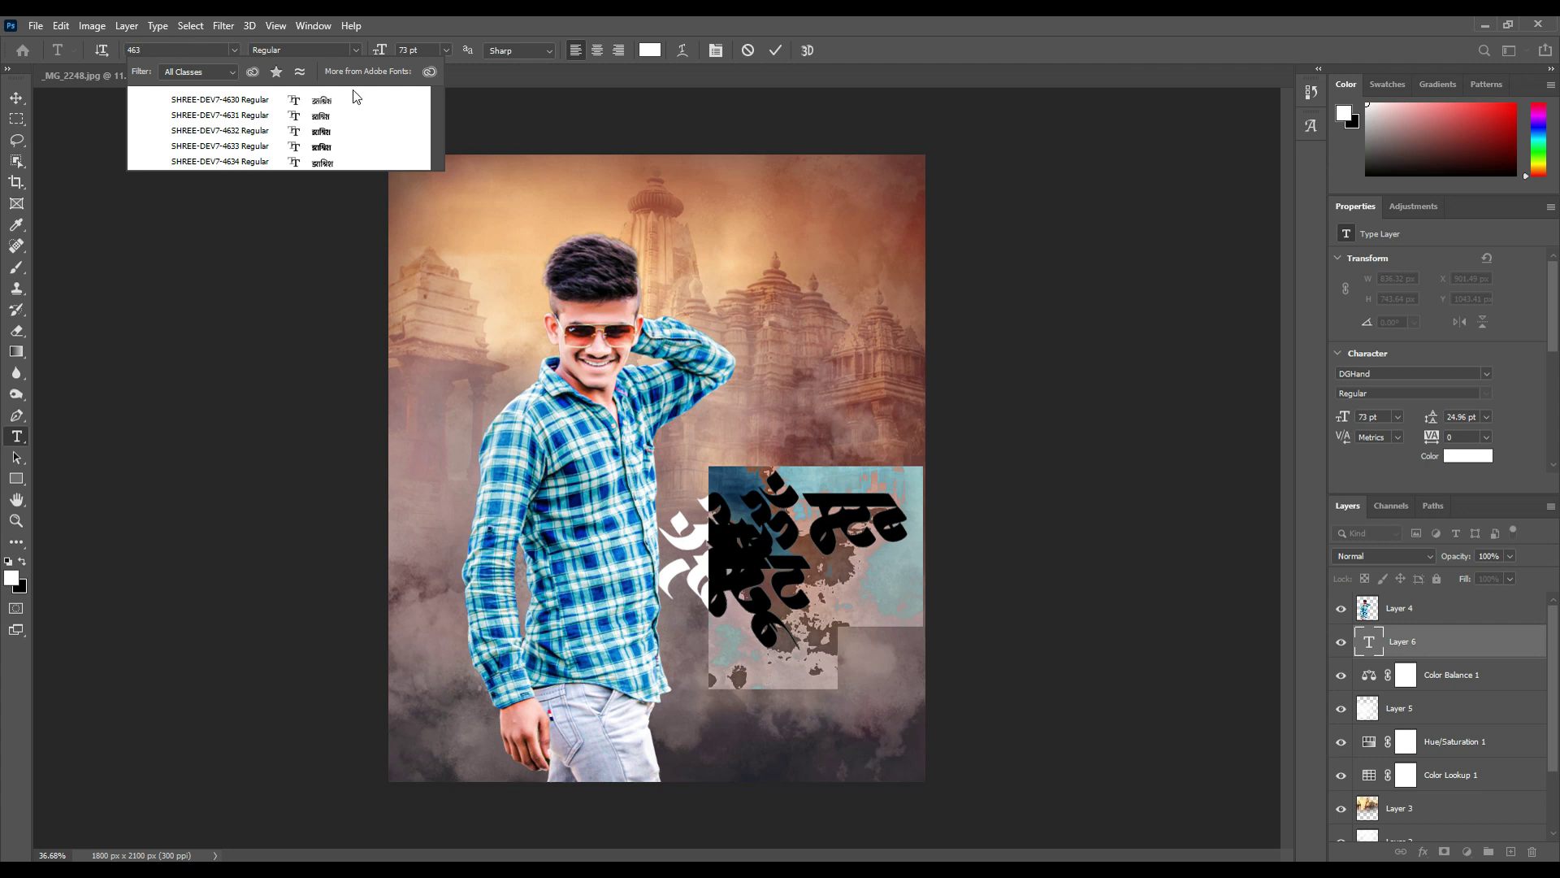
{"action": "left_click", "coordinate": [340, 131]}
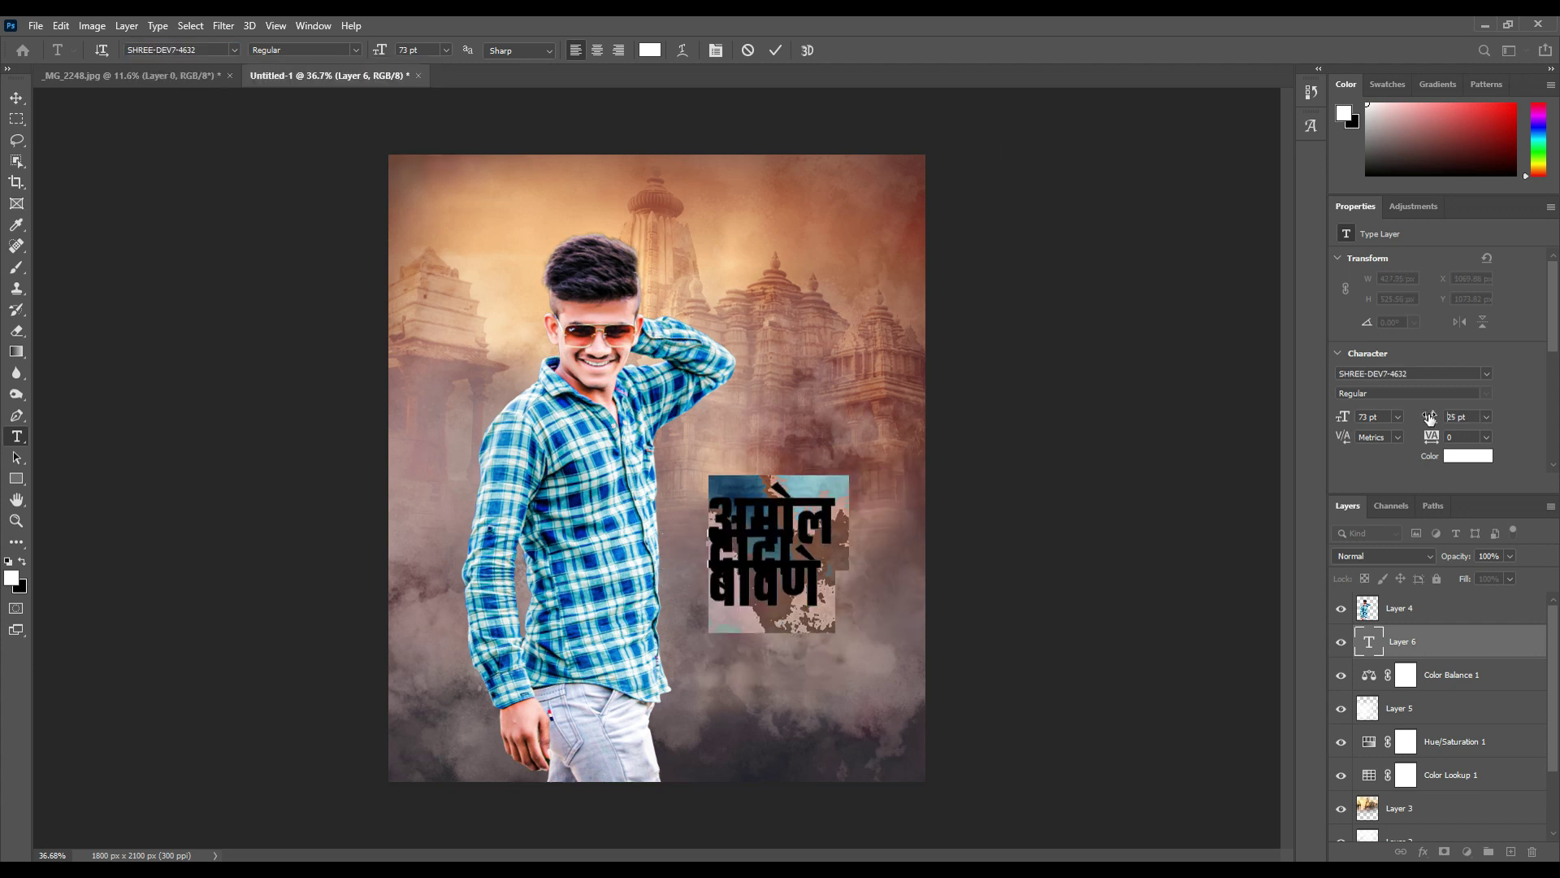
{"action": "left_click_drag", "start_coordinate": [1430, 417], "coordinate": [1437, 413]}
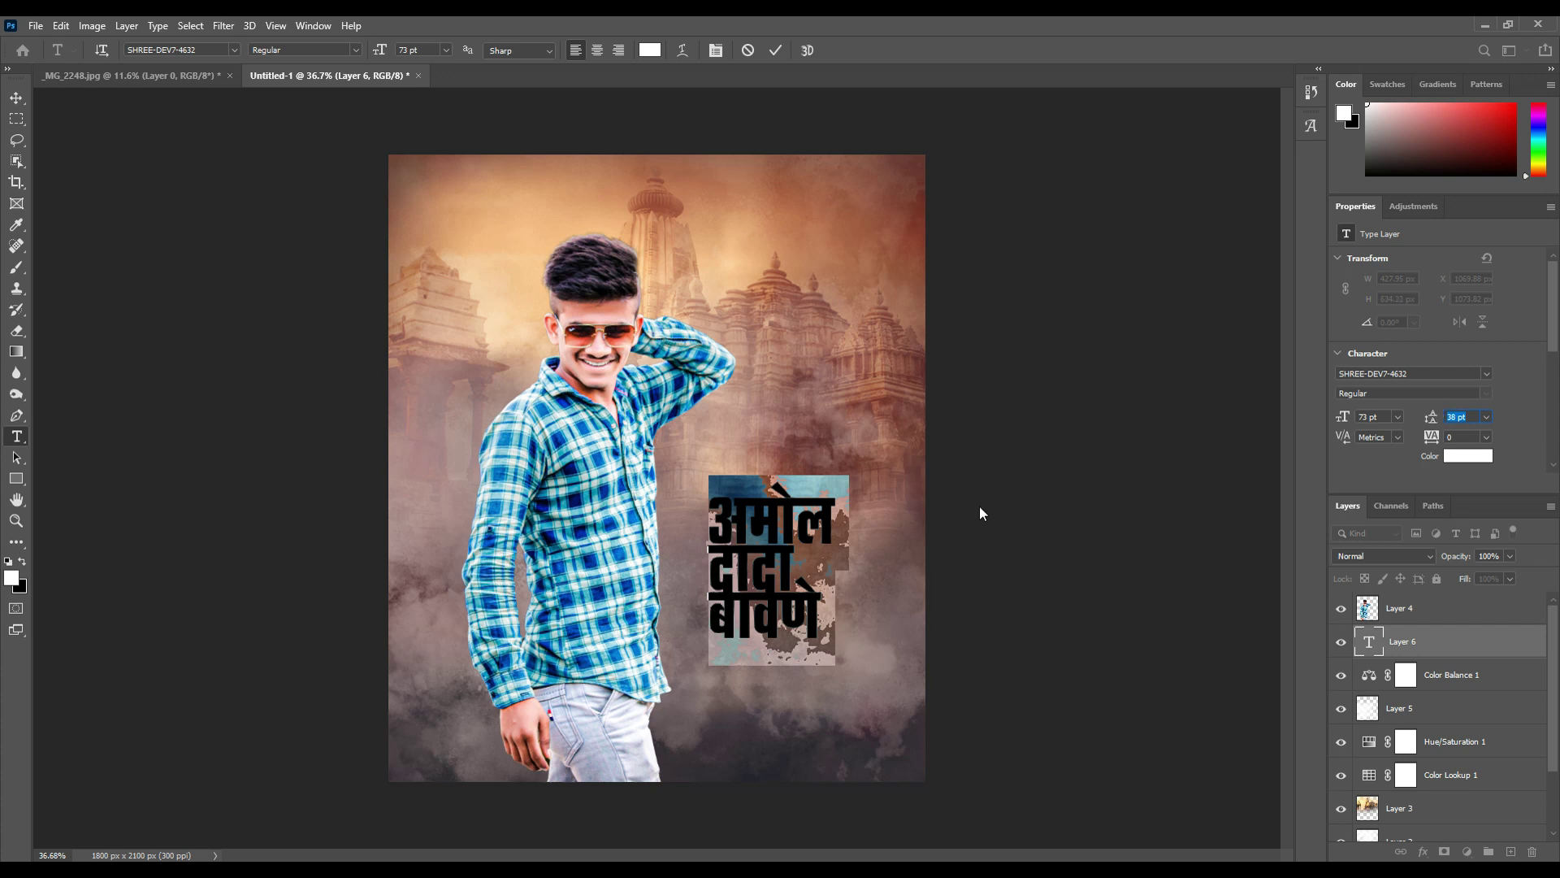
{"action": "left_click", "coordinate": [710, 567]}
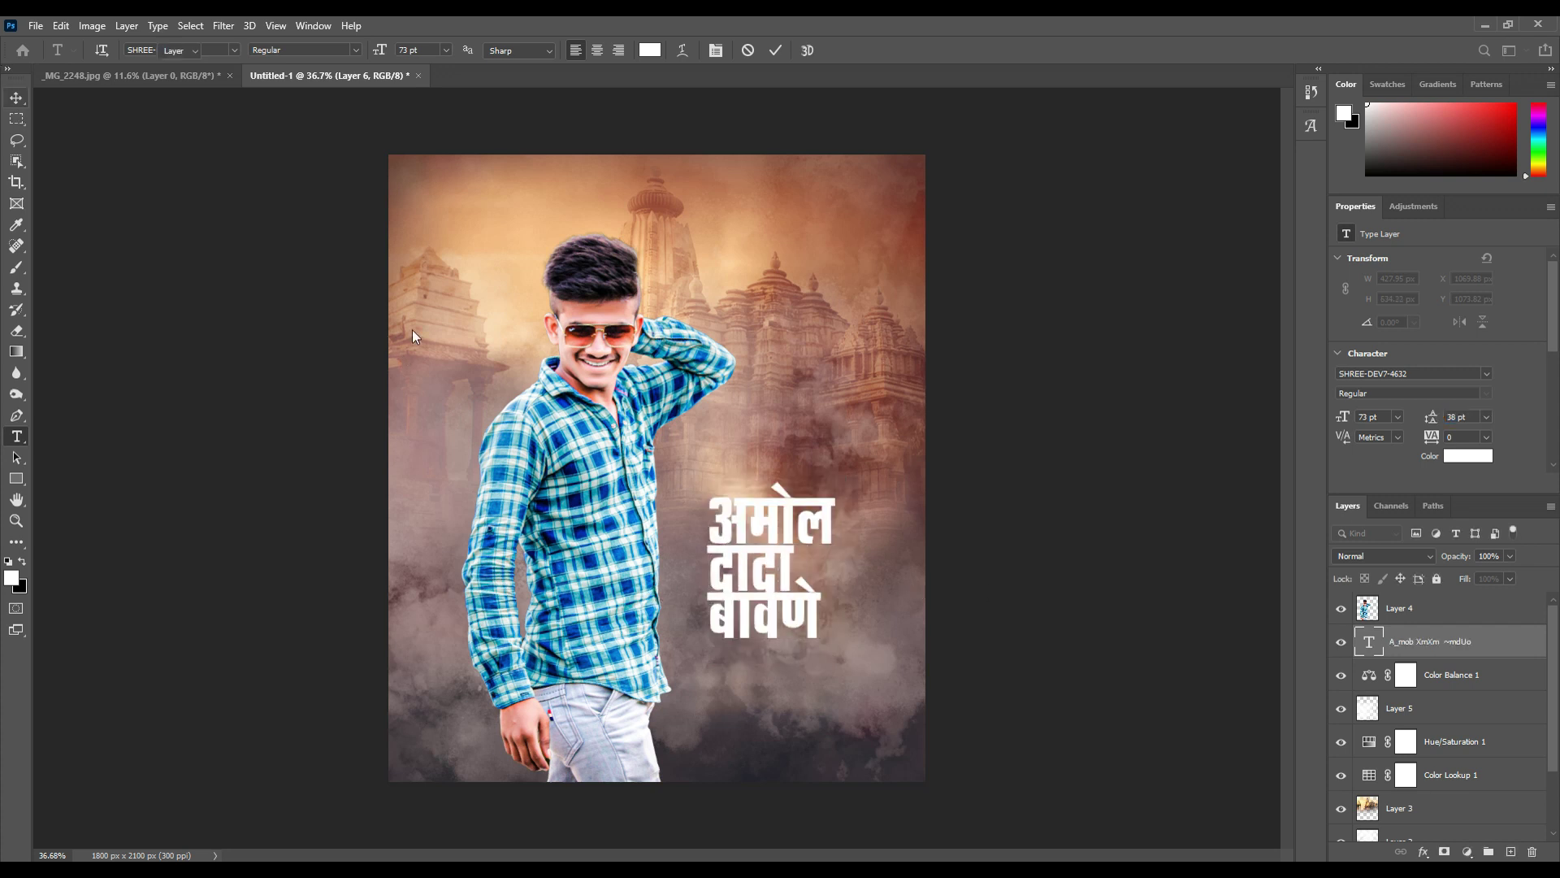
Delete the surname's third line, leaving a two-line name text layer
{"action": "scroll", "coordinate": [811, 562], "scroll_direction": "up", "scroll_amount": 5}
{"action": "key", "text": "ctrl+a"}
{"action": "double_click", "coordinate": [788, 650]}
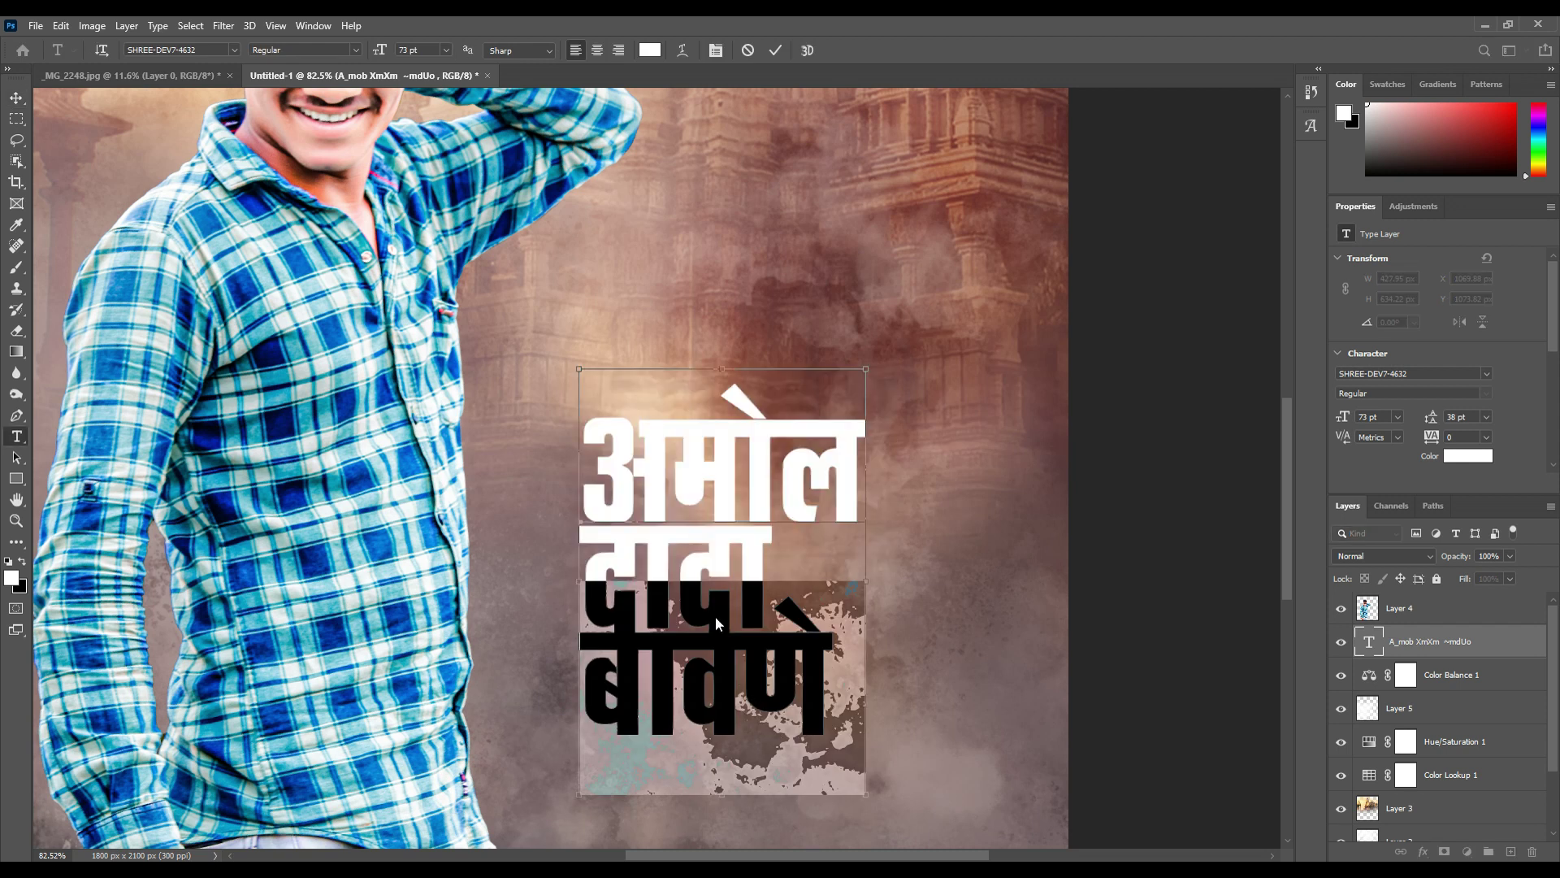
{"action": "key", "text": "BackSpace"}
{"action": "key", "text": "ctrl+Return"}
{"action": "key", "text": "v"}
Duplicate the name text, retype it as the surname, and scale it to about 120%
{"action": "double_click", "coordinate": [631, 559]}
{"action": "left_click", "coordinate": [674, 585]}
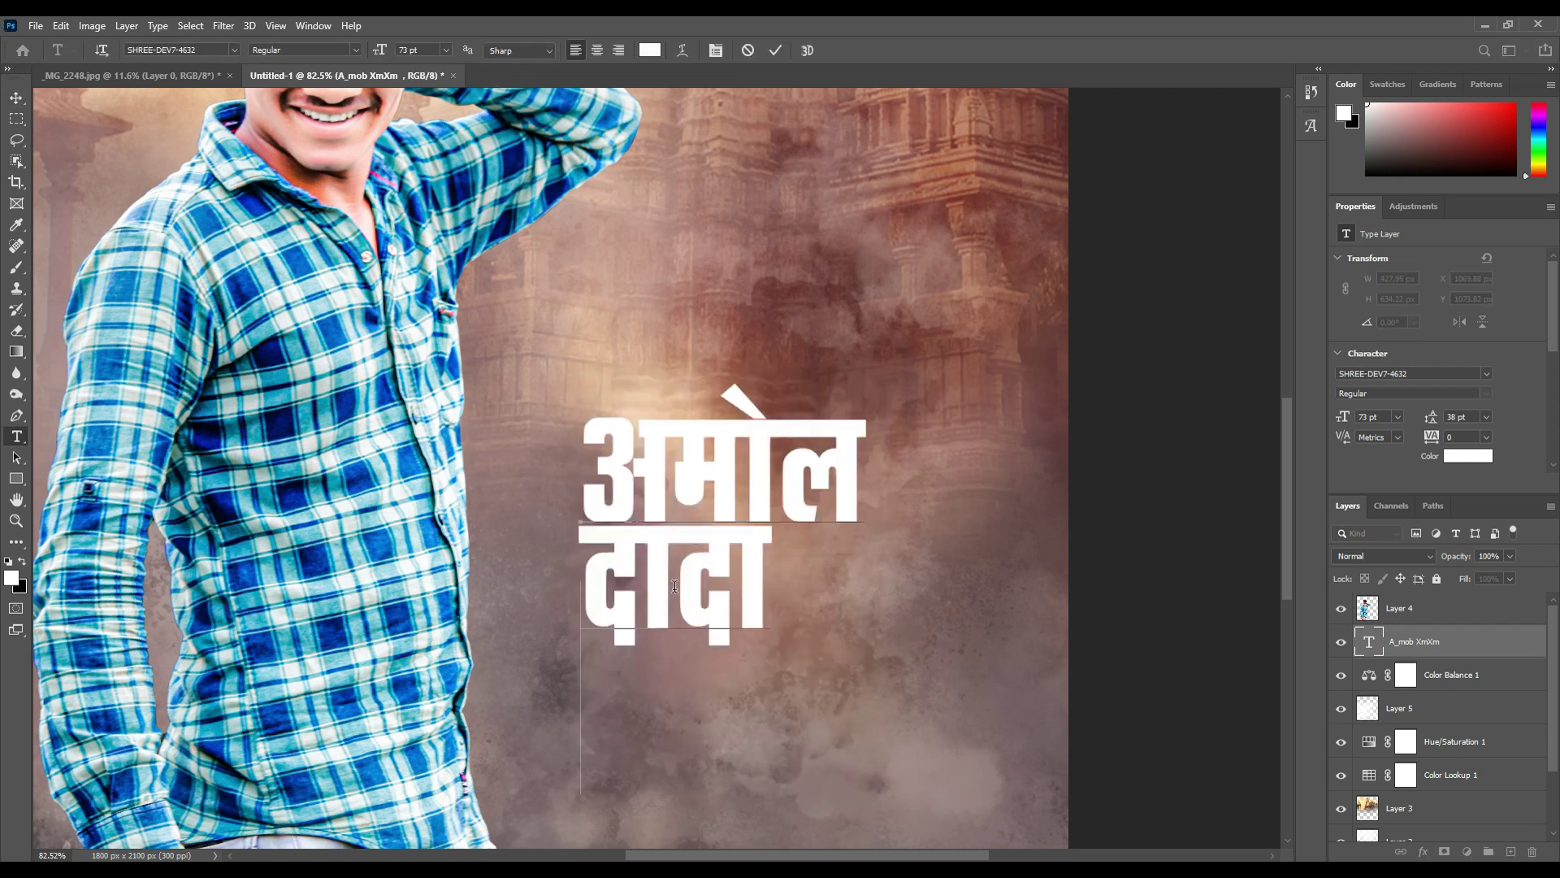
{"action": "key", "text": "Left"}
{"action": "key", "text": "Left"}
{"action": "key", "text": "ctrl+Return"}
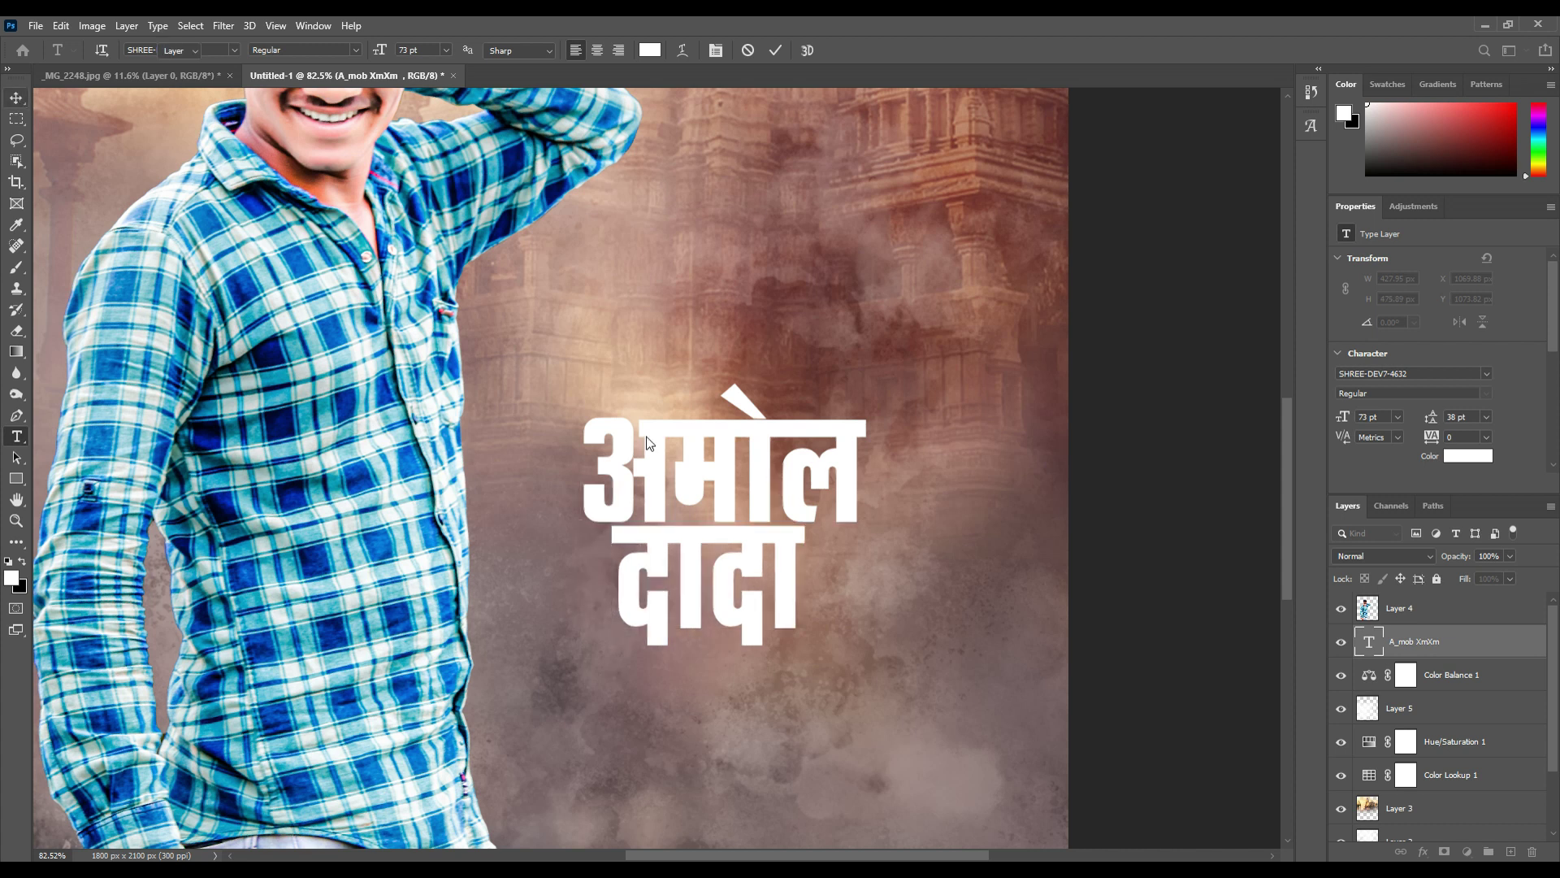
{"action": "left_click_drag", "start_coordinate": [691, 569], "coordinate": [691, 780]}
{"action": "type", "text": "बावण"}
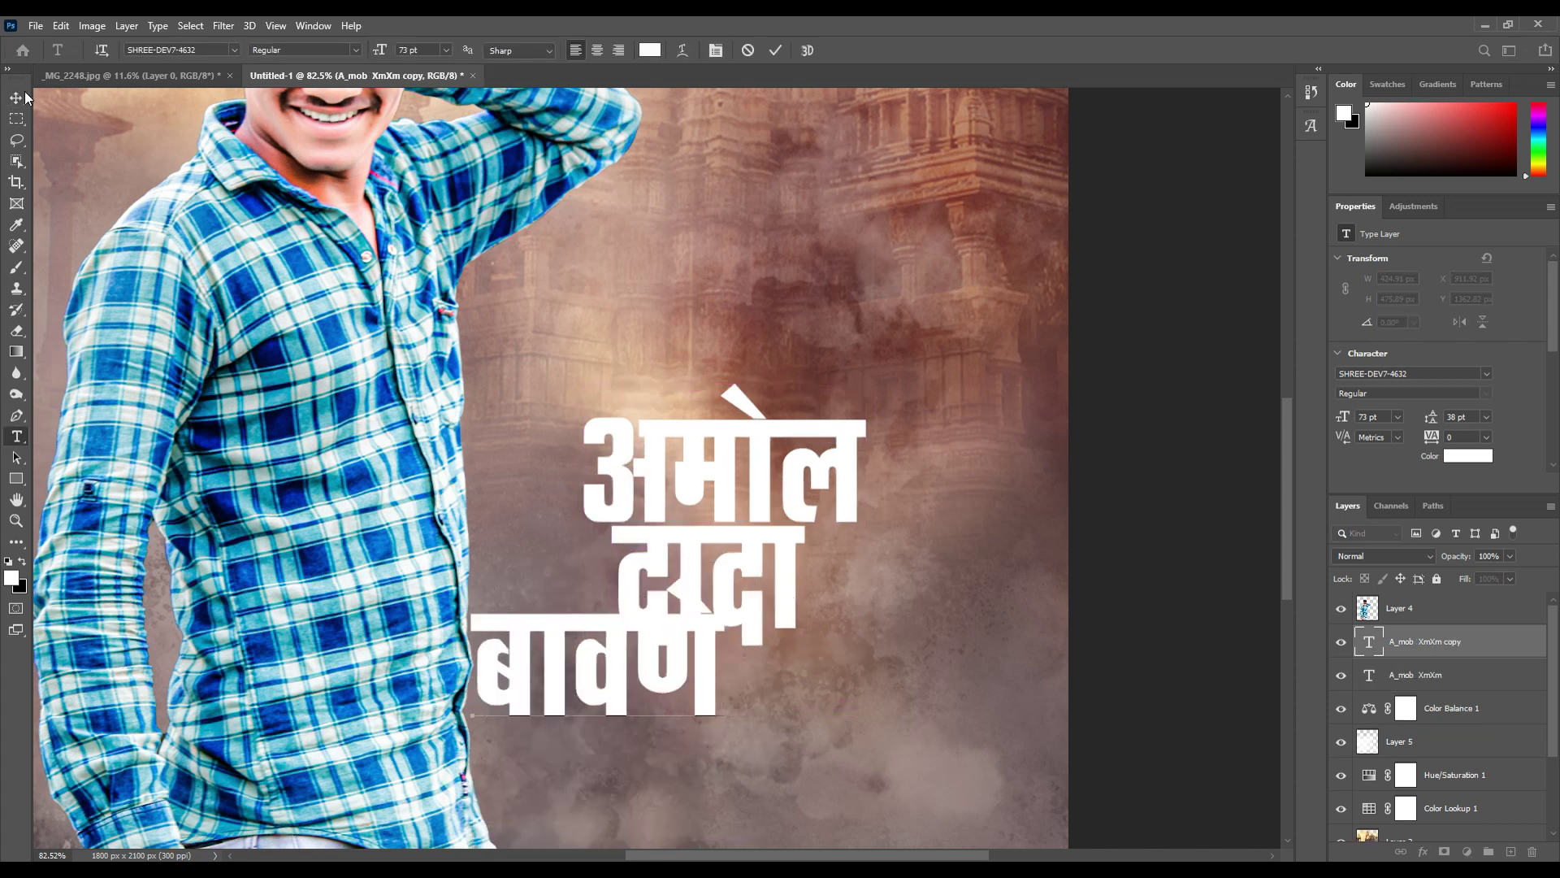
{"action": "key", "text": "ctrl+Return"}
{"action": "left_click_drag", "start_coordinate": [748, 718], "coordinate": [943, 692]}
{"action": "key", "text": "ctrl+t"}
{"action": "key", "text": "Return"}
Align the surname under दादा and move both name layers above Layer 4 beside the torso
{"action": "scroll", "coordinate": [853, 648], "scroll_direction": "up", "scroll_amount": 5, "text": "alt"}
{"action": "left_click_drag", "start_coordinate": [851, 648], "coordinate": [853, 644]}
{"action": "scroll", "coordinate": [853, 644], "scroll_direction": "down", "scroll_amount": 3, "text": "alt"}
{"action": "scroll", "coordinate": [867, 547], "scroll_direction": "down", "scroll_amount": 4, "text": "alt"}
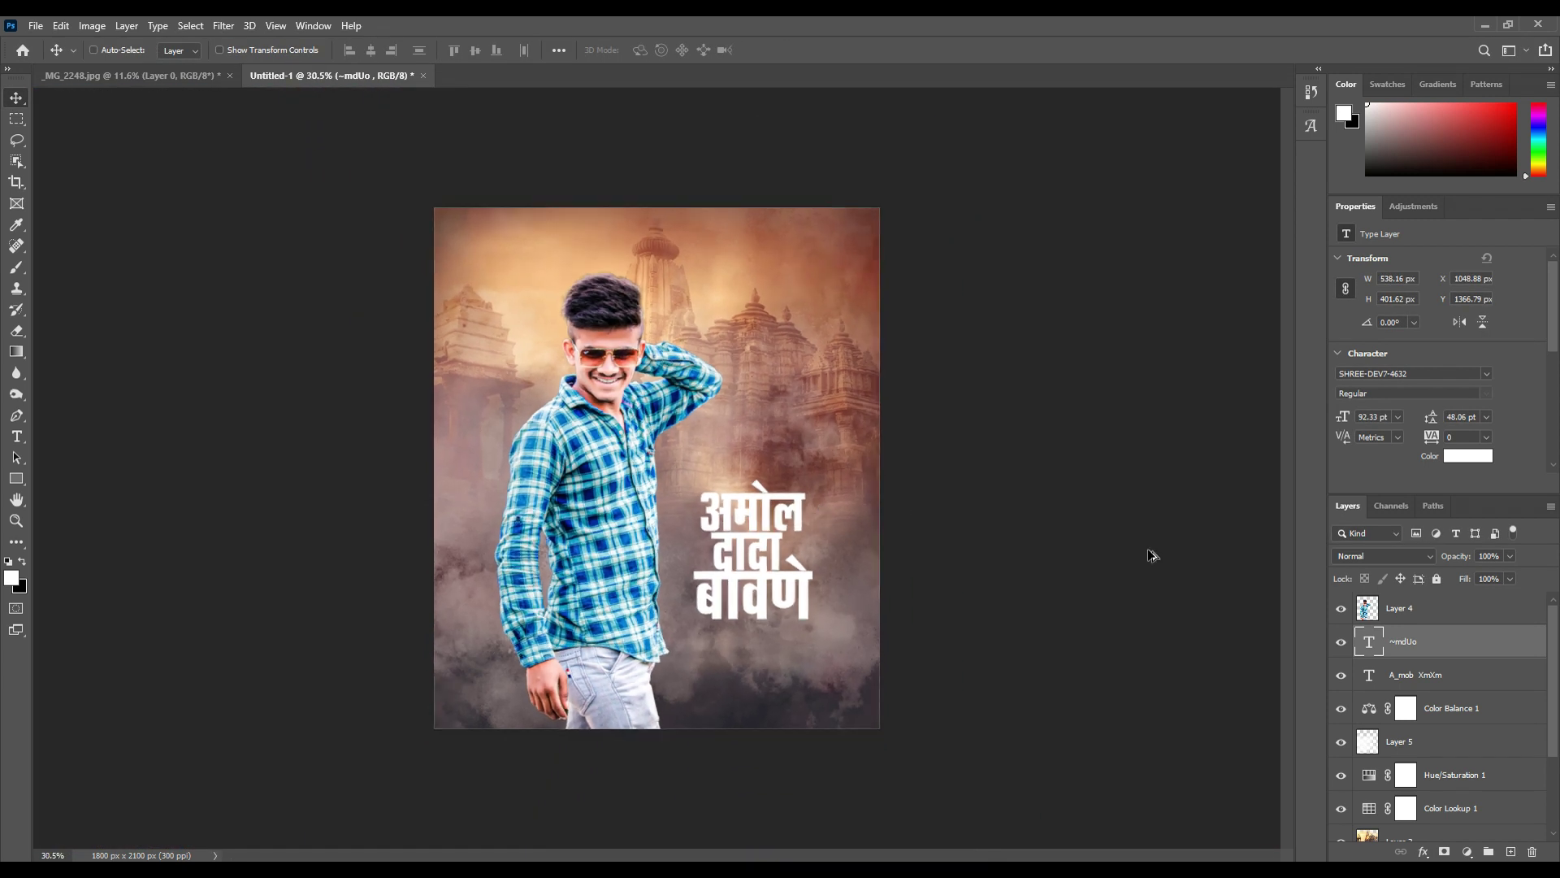
{"action": "left_click", "coordinate": [1447, 690], "text": "ctrl"}
{"action": "left_click_drag", "start_coordinate": [1448, 690], "coordinate": [1432, 600]}
{"action": "left_click_drag", "start_coordinate": [827, 554], "coordinate": [835, 567]}
{"action": "scroll", "coordinate": [968, 608], "scroll_direction": "up", "scroll_amount": 4, "text": "alt"}
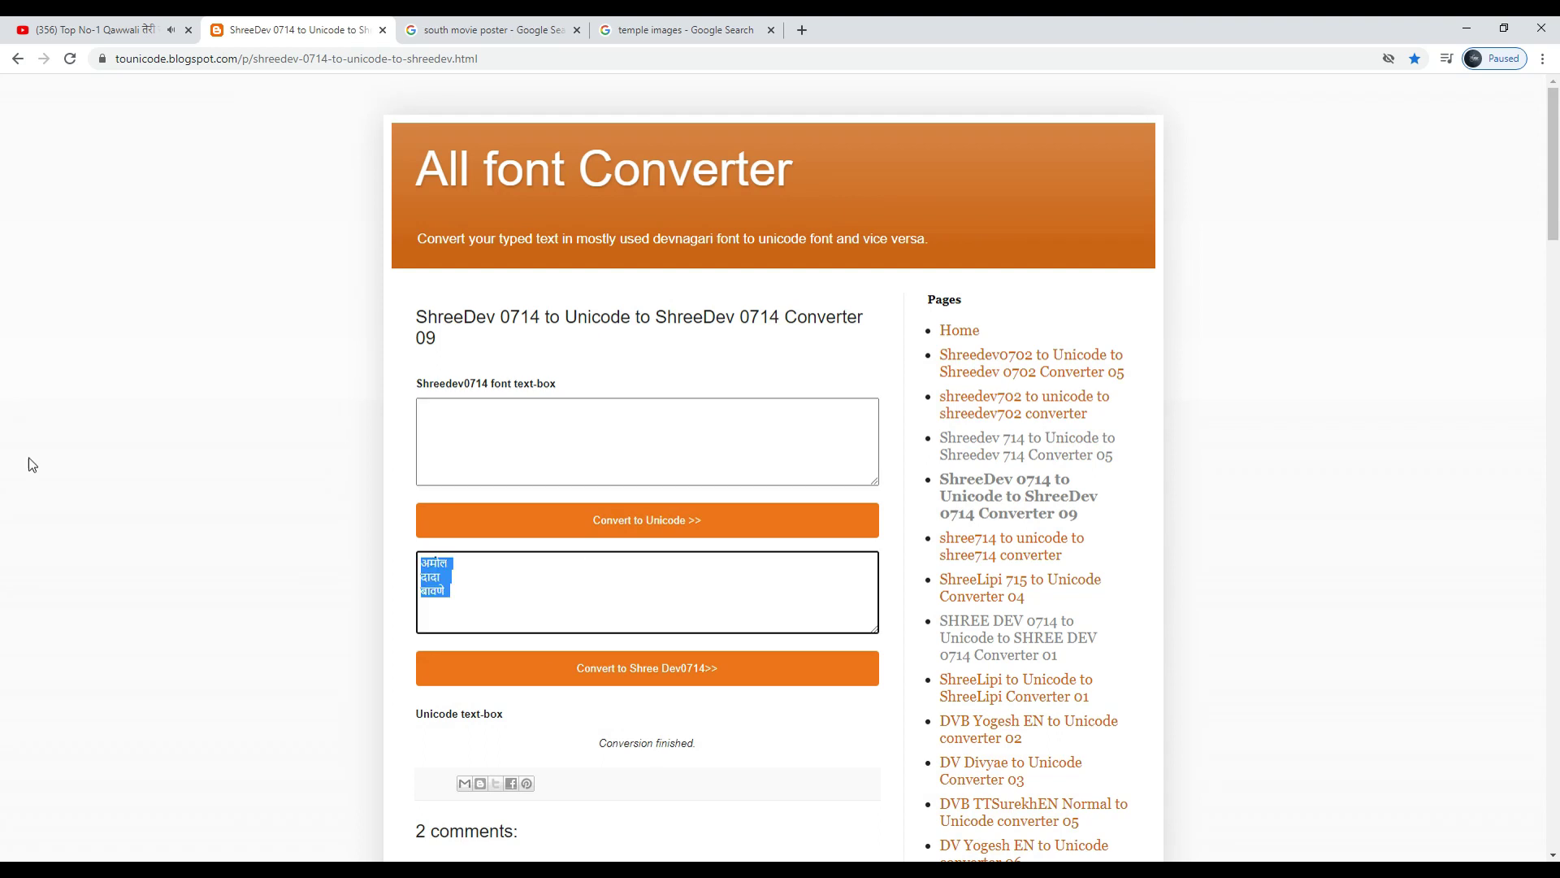
Type the two-line greeting 'आपणांस वाढदिवसाच्या हार्दिक शुभेच्छा..!' and convert it to ShreeDev 0714
{"action": "type", "text": "आपणांस "}
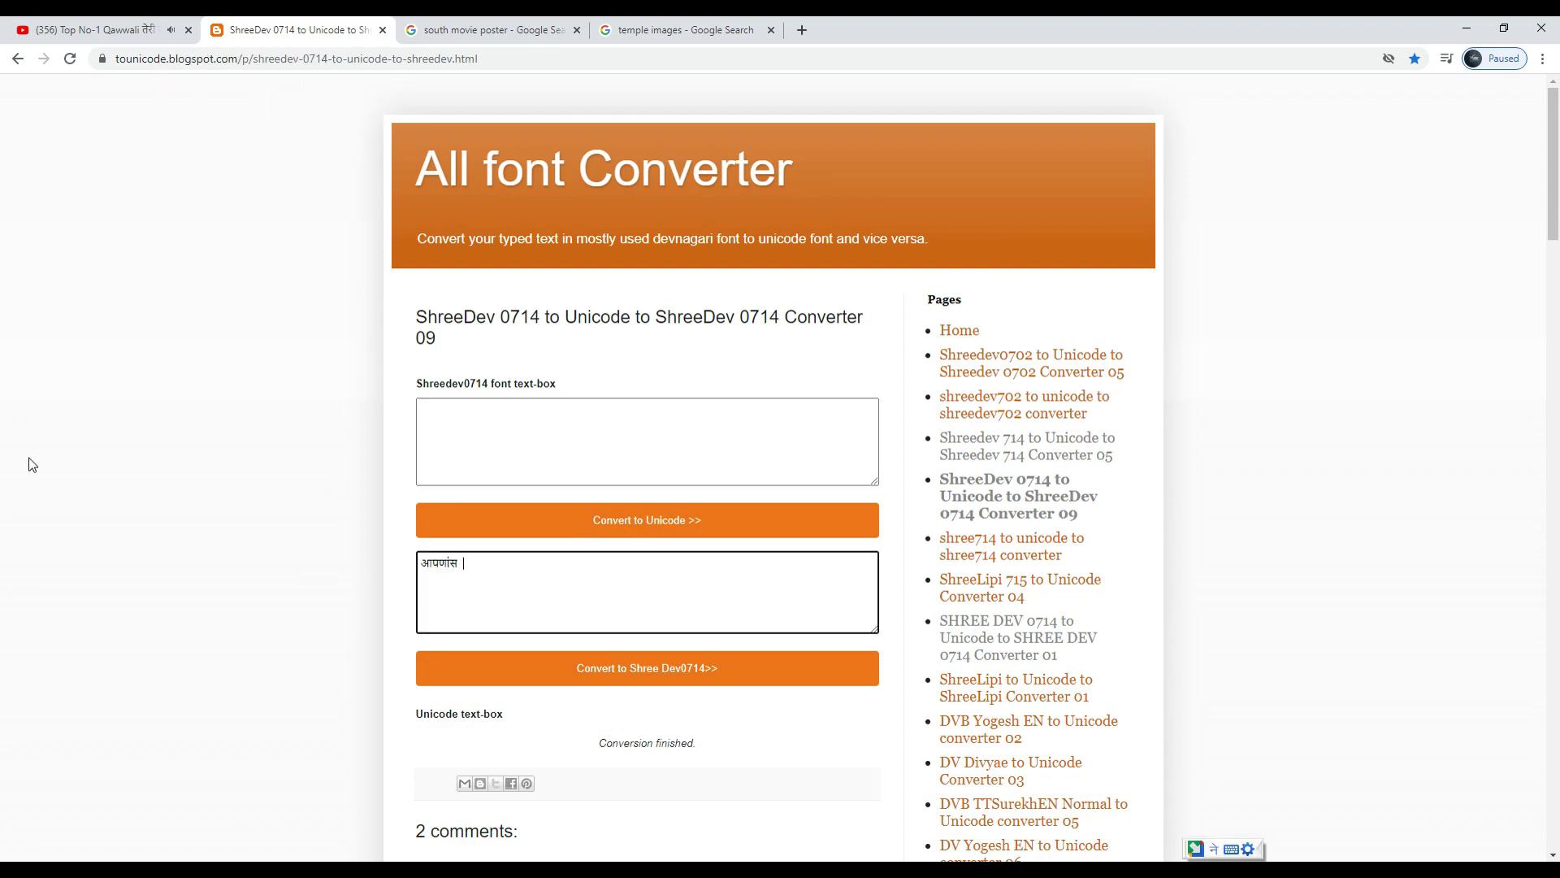
{"action": "type", "text": "vadh"}
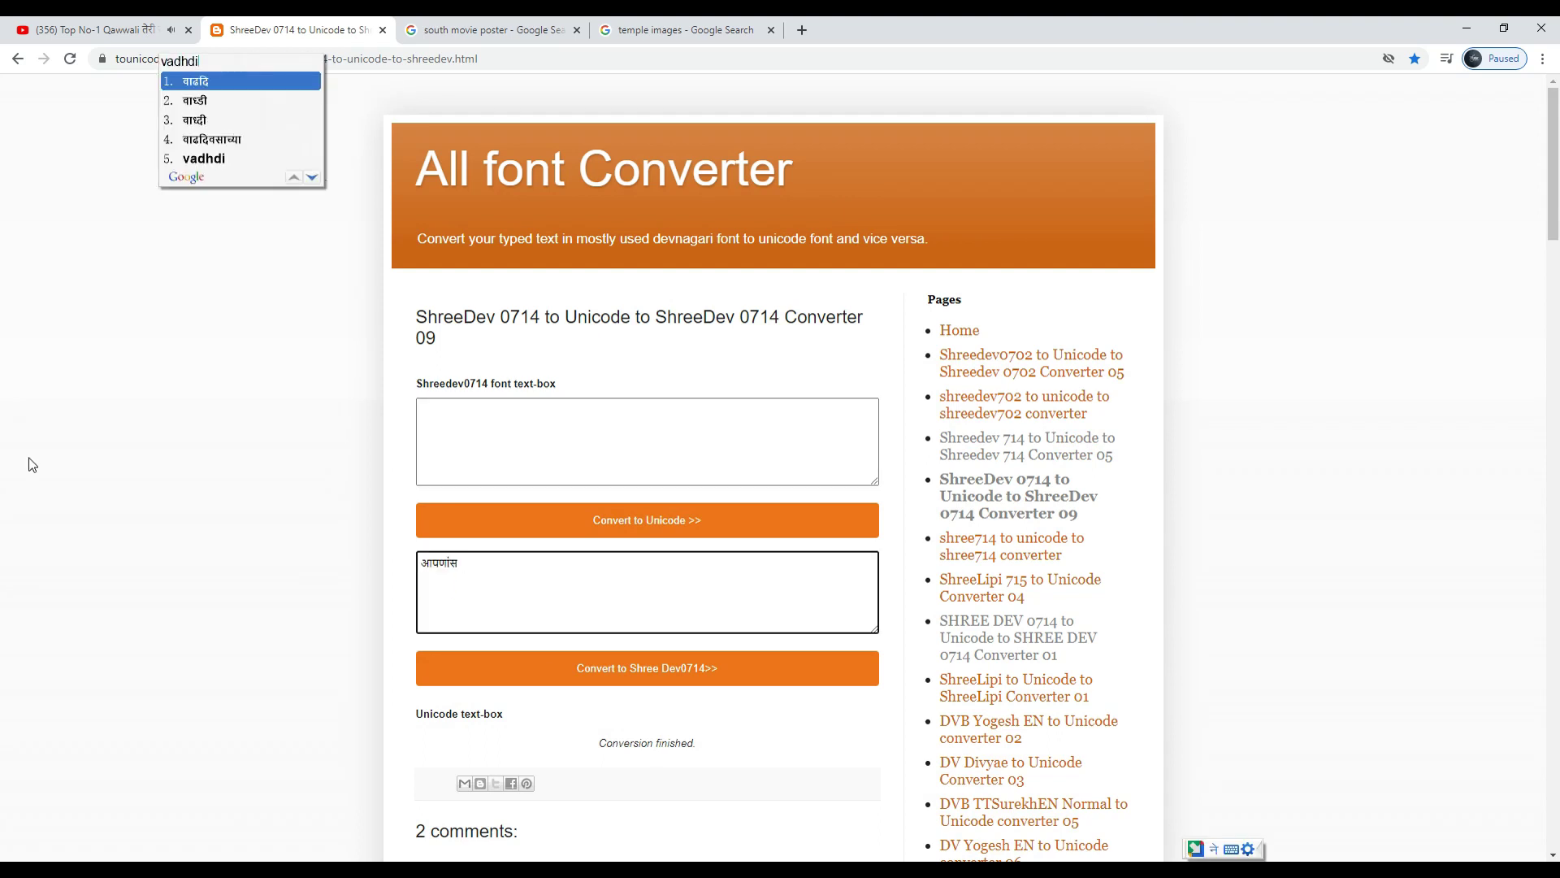
{"action": "type", "text": "chya"}
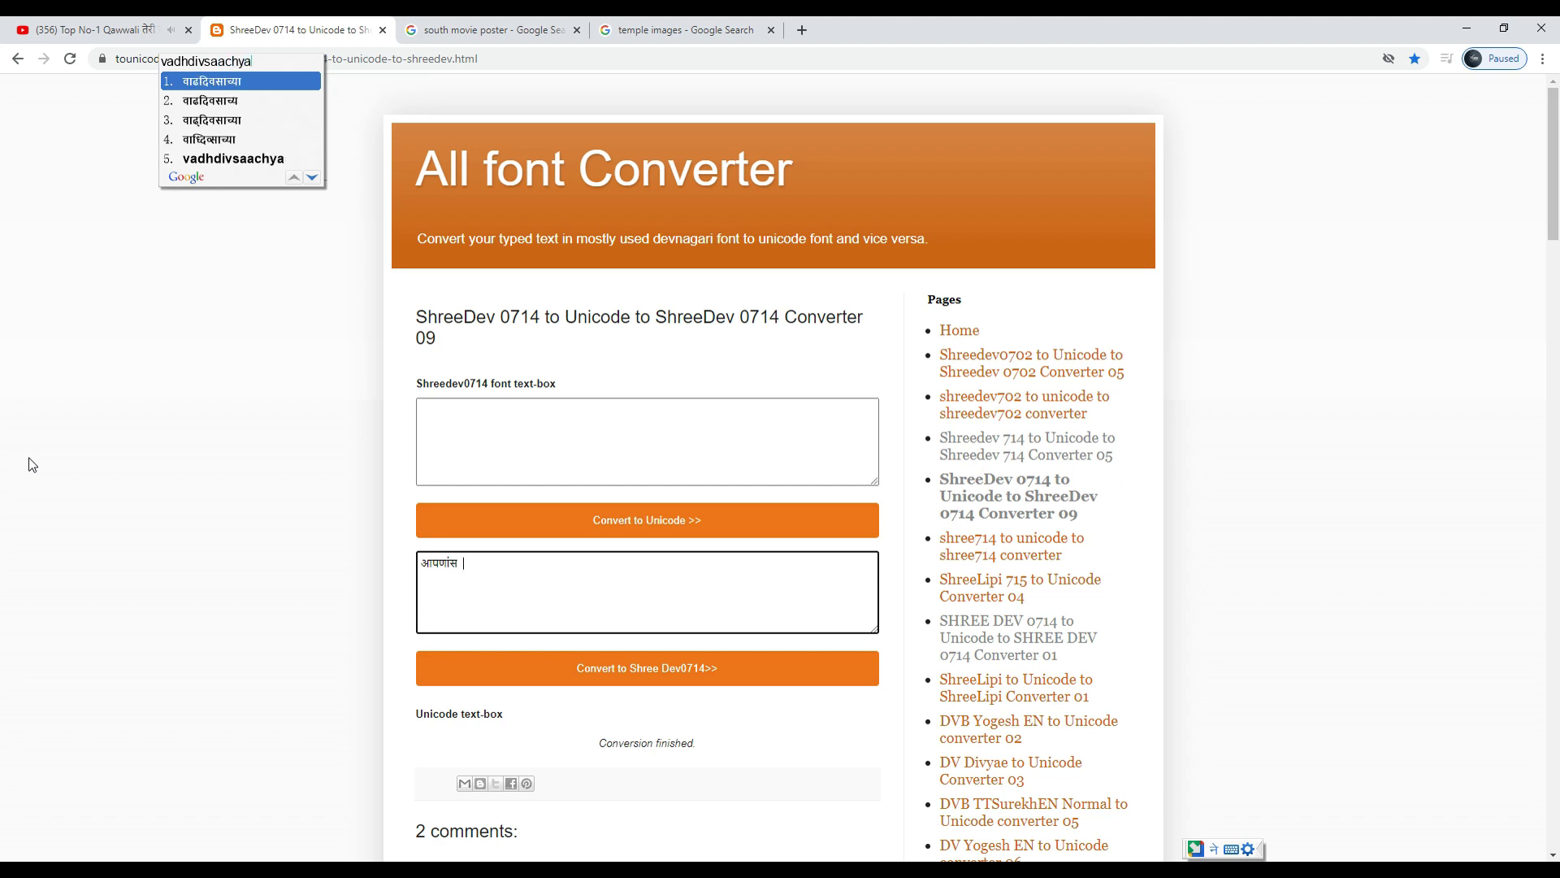
{"action": "key", "text": "Return"}
{"action": "type", "text": "hardik "}
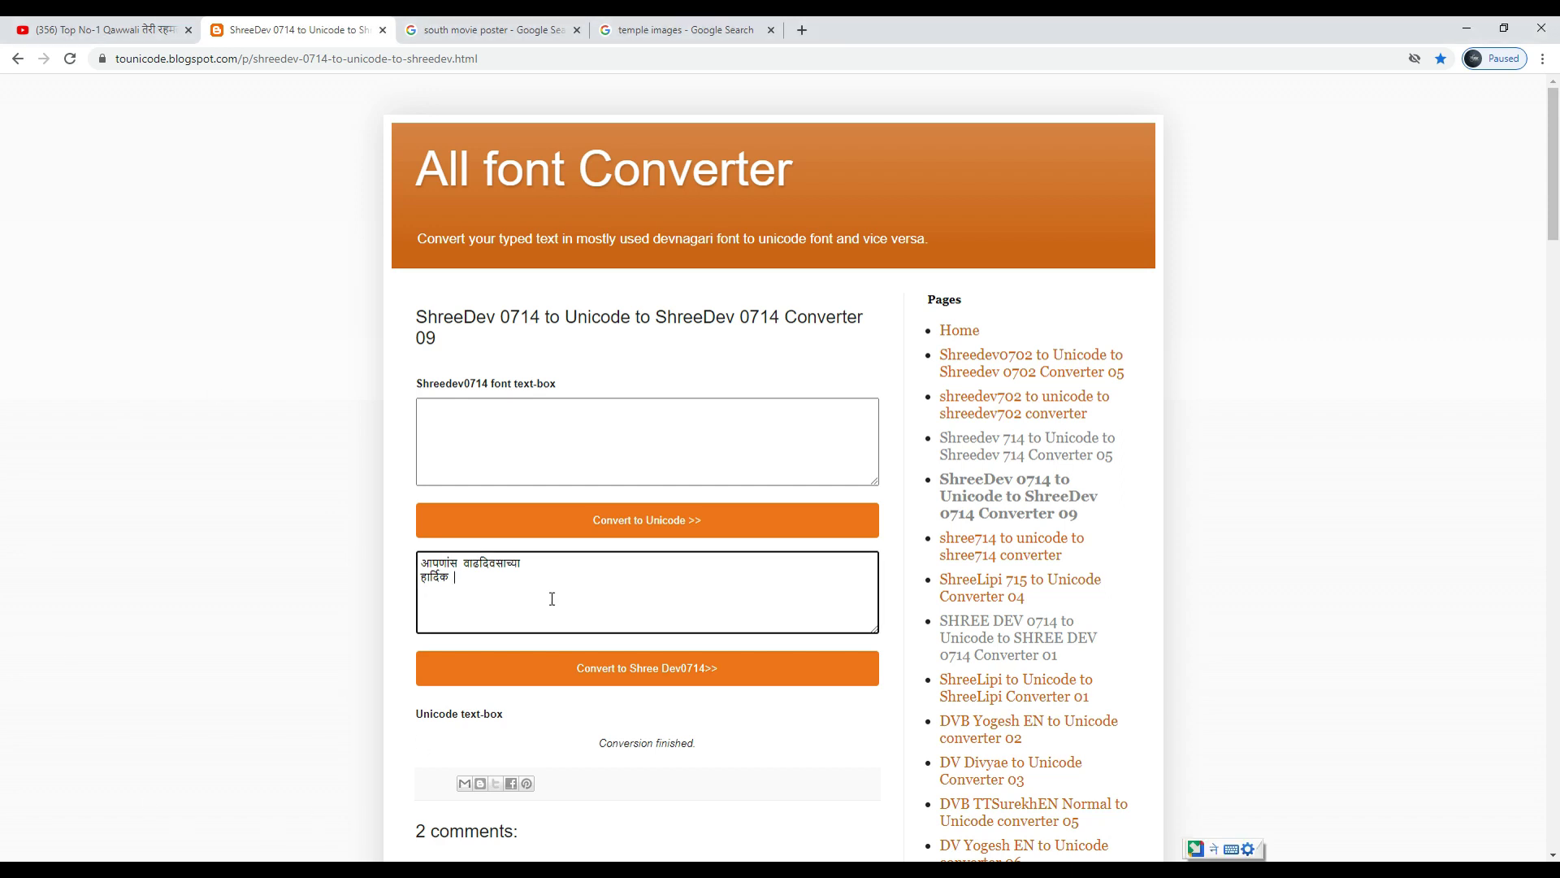
{"action": "type", "text": "shubhechchha"}
{"action": "left_click", "coordinate": [560, 668]}
Cut the converted greeting and paste it as a new text layer in Photoshop
{"action": "left_click", "coordinate": [557, 443]}
{"action": "key", "text": "ctrl+a"}
{"action": "key", "text": "ctrl+x"}
{"action": "left_click", "coordinate": [1467, 28]}
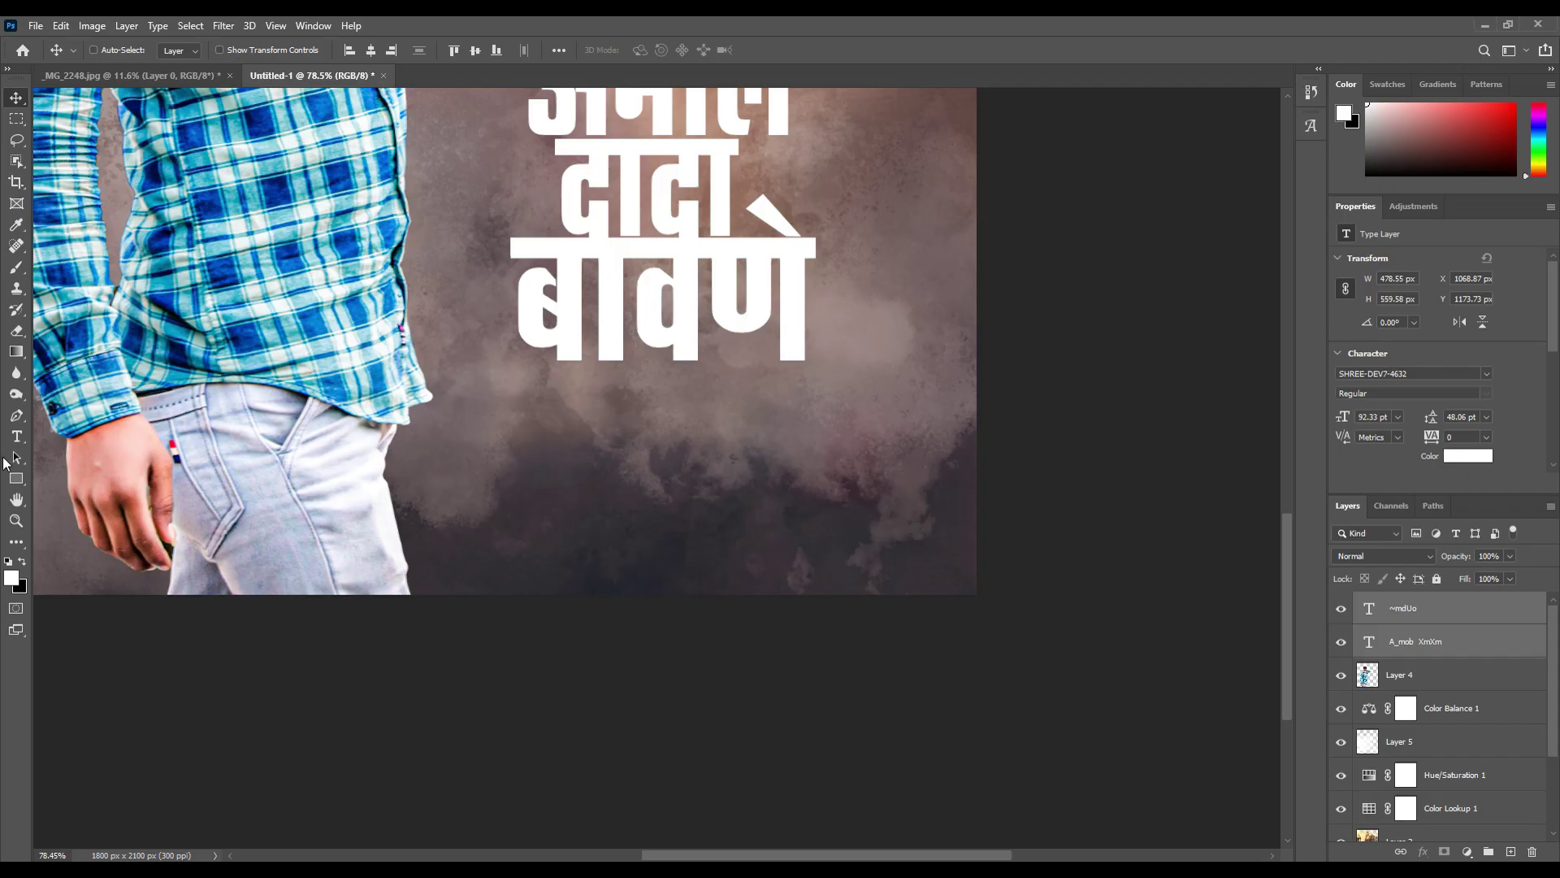
{"action": "left_click", "coordinate": [16, 436]}
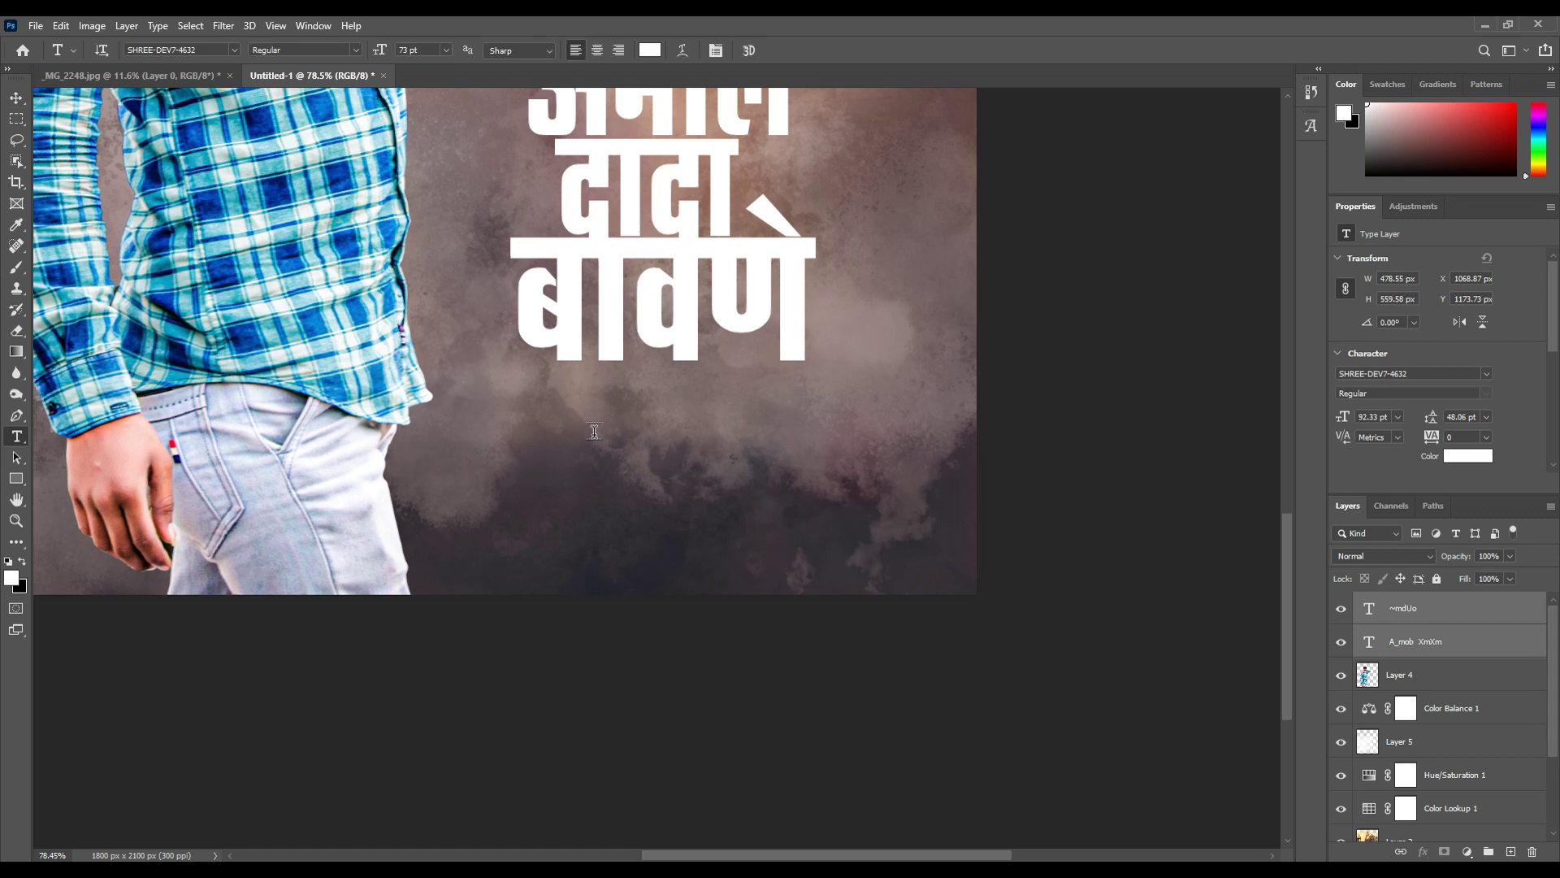
{"action": "left_click", "coordinate": [496, 434]}
{"action": "key", "text": "ctrl+v"}
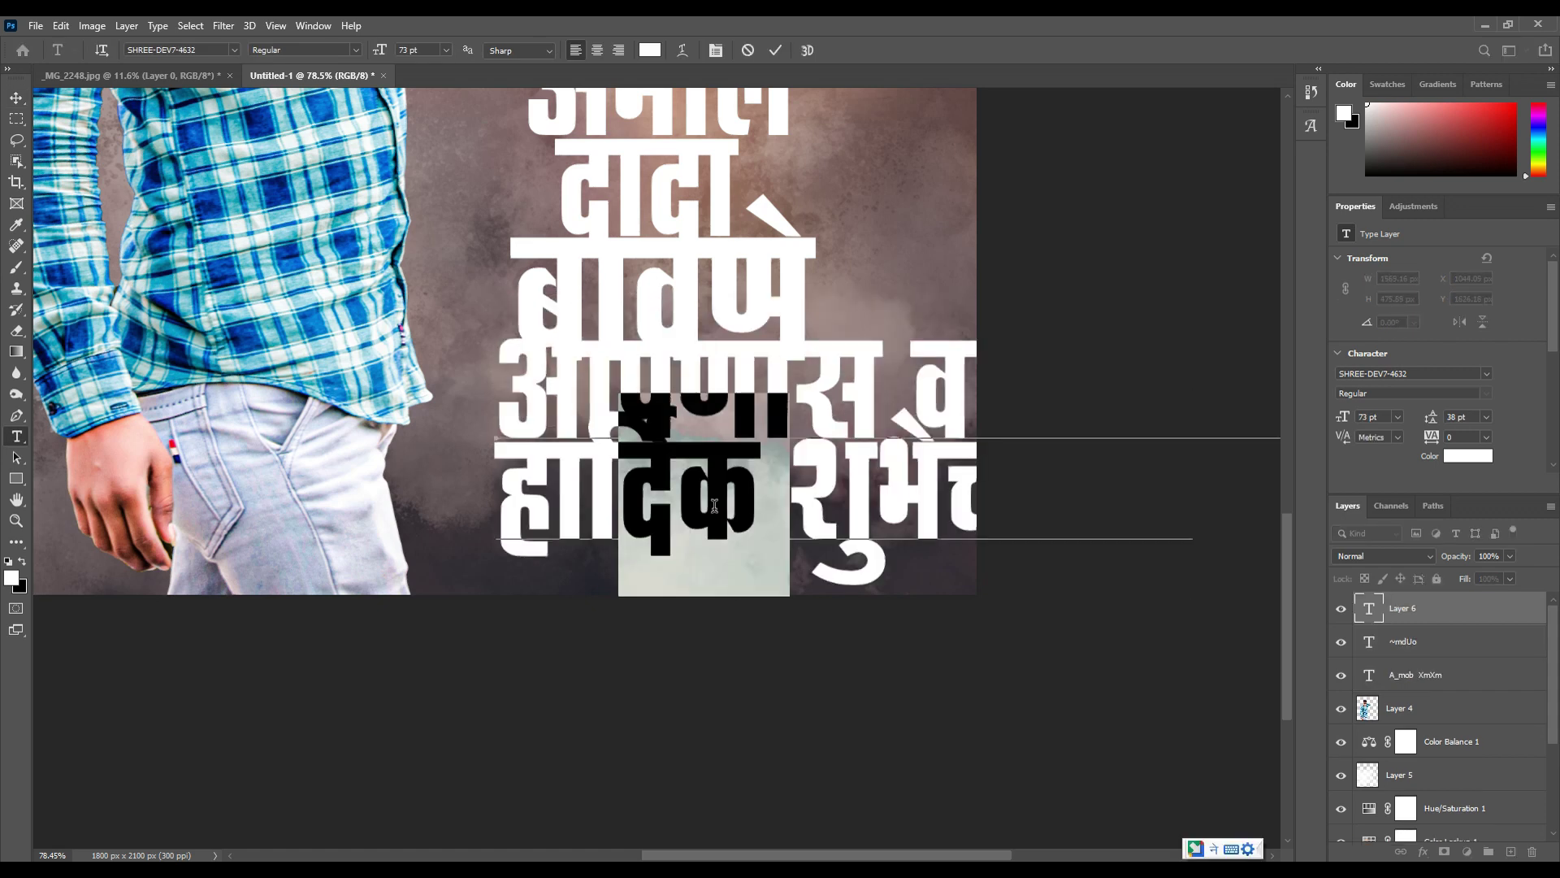
Shrink the greeting text, trim trailing punctuation, and set the font to SHREE-DEV7-3595
{"action": "left_click_drag", "start_coordinate": [386, 47], "coordinate": [362, 54]}
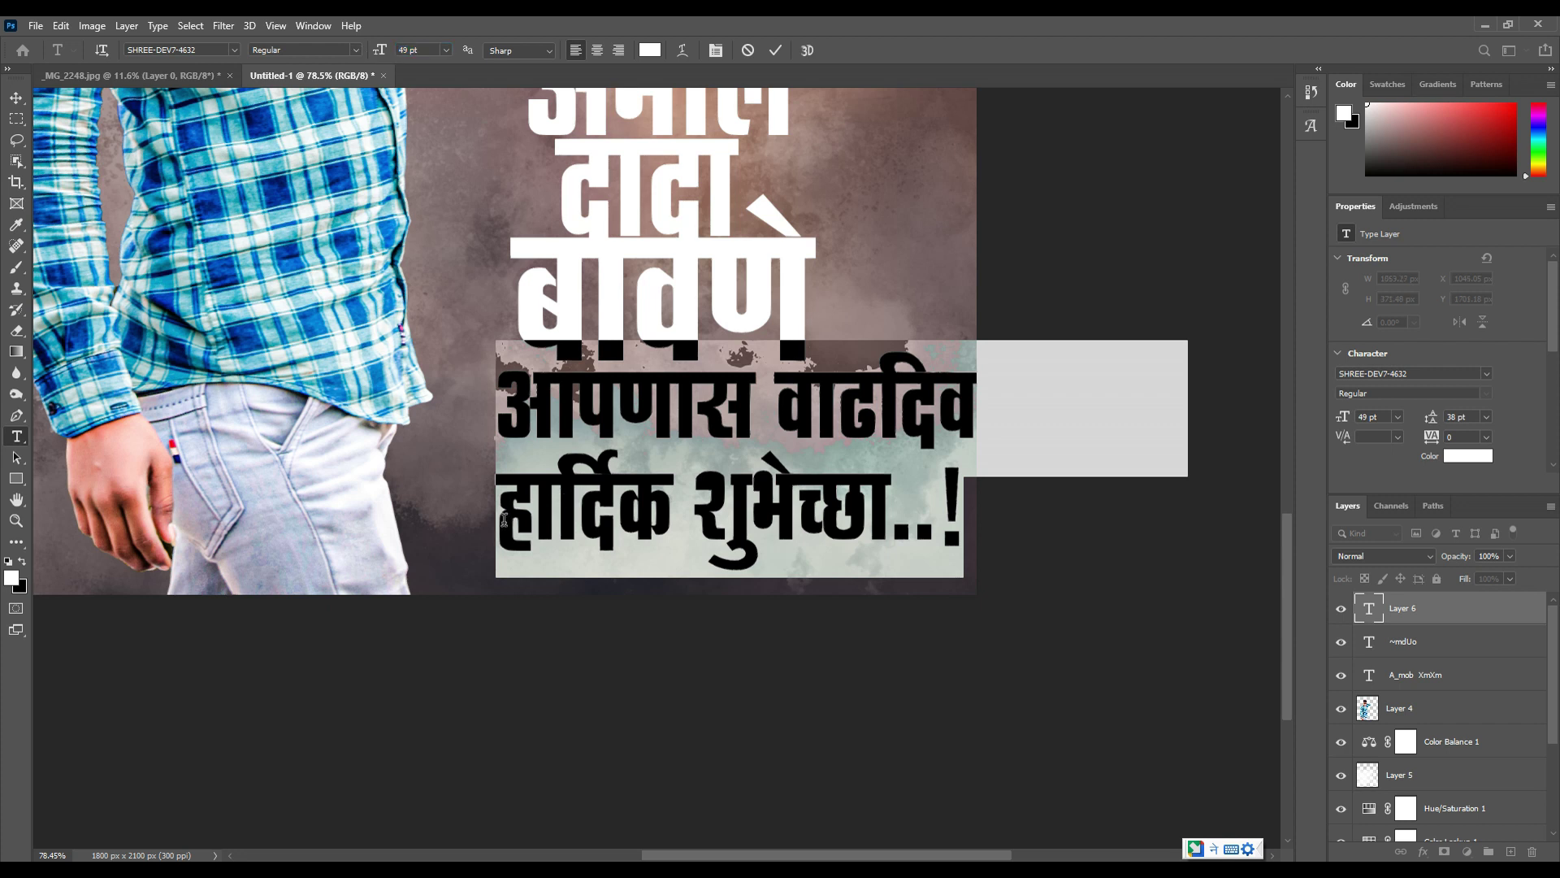
{"action": "key", "text": "BackSpace"}
{"action": "key", "text": "BackSpace"}
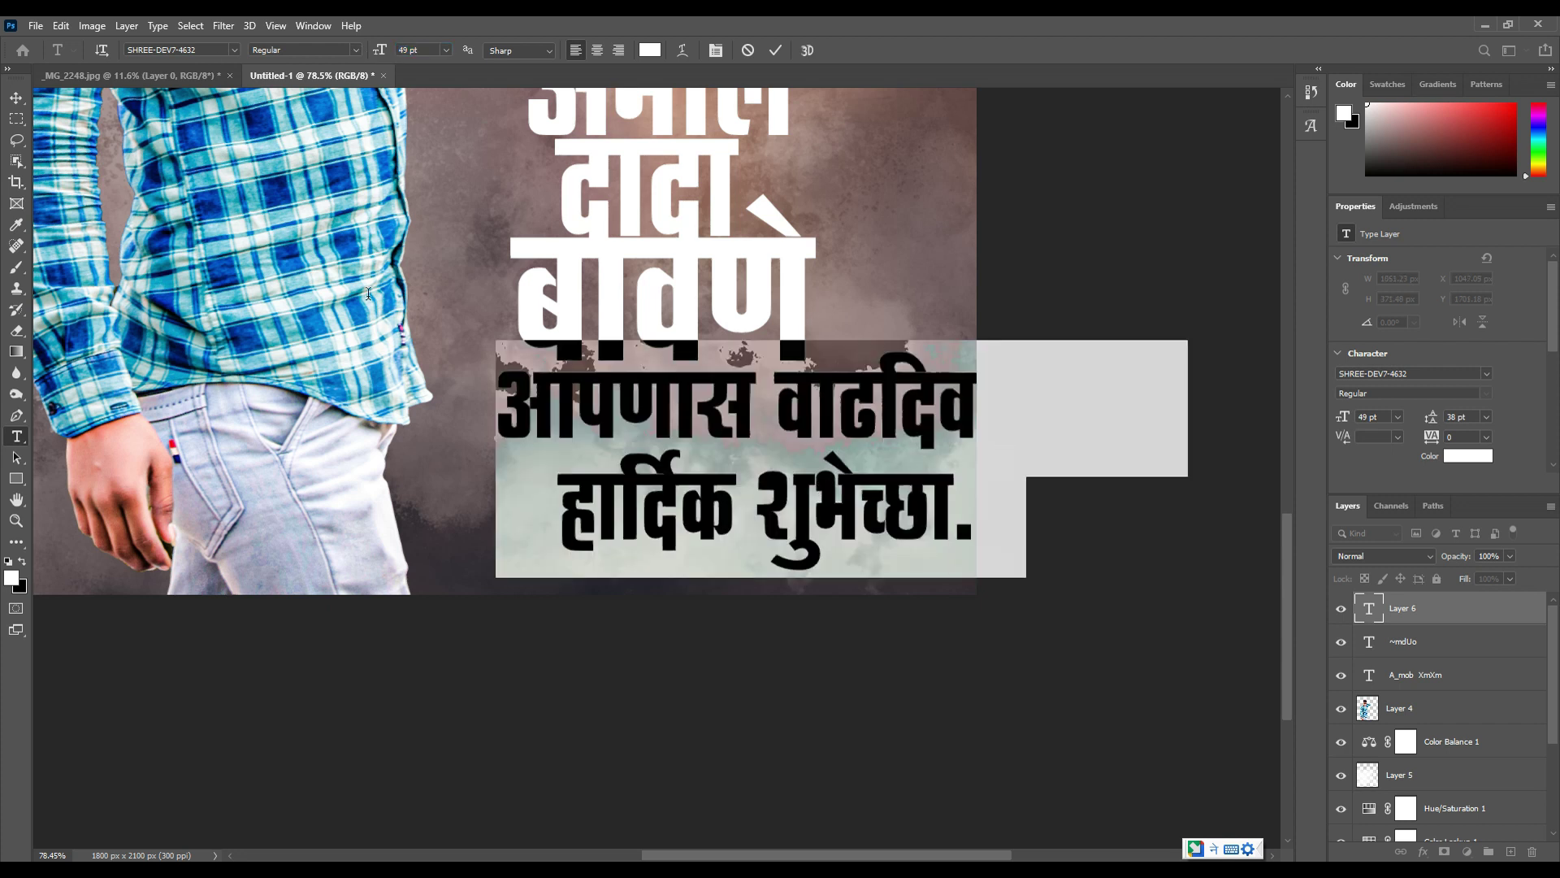
{"action": "left_click", "coordinate": [209, 50]}
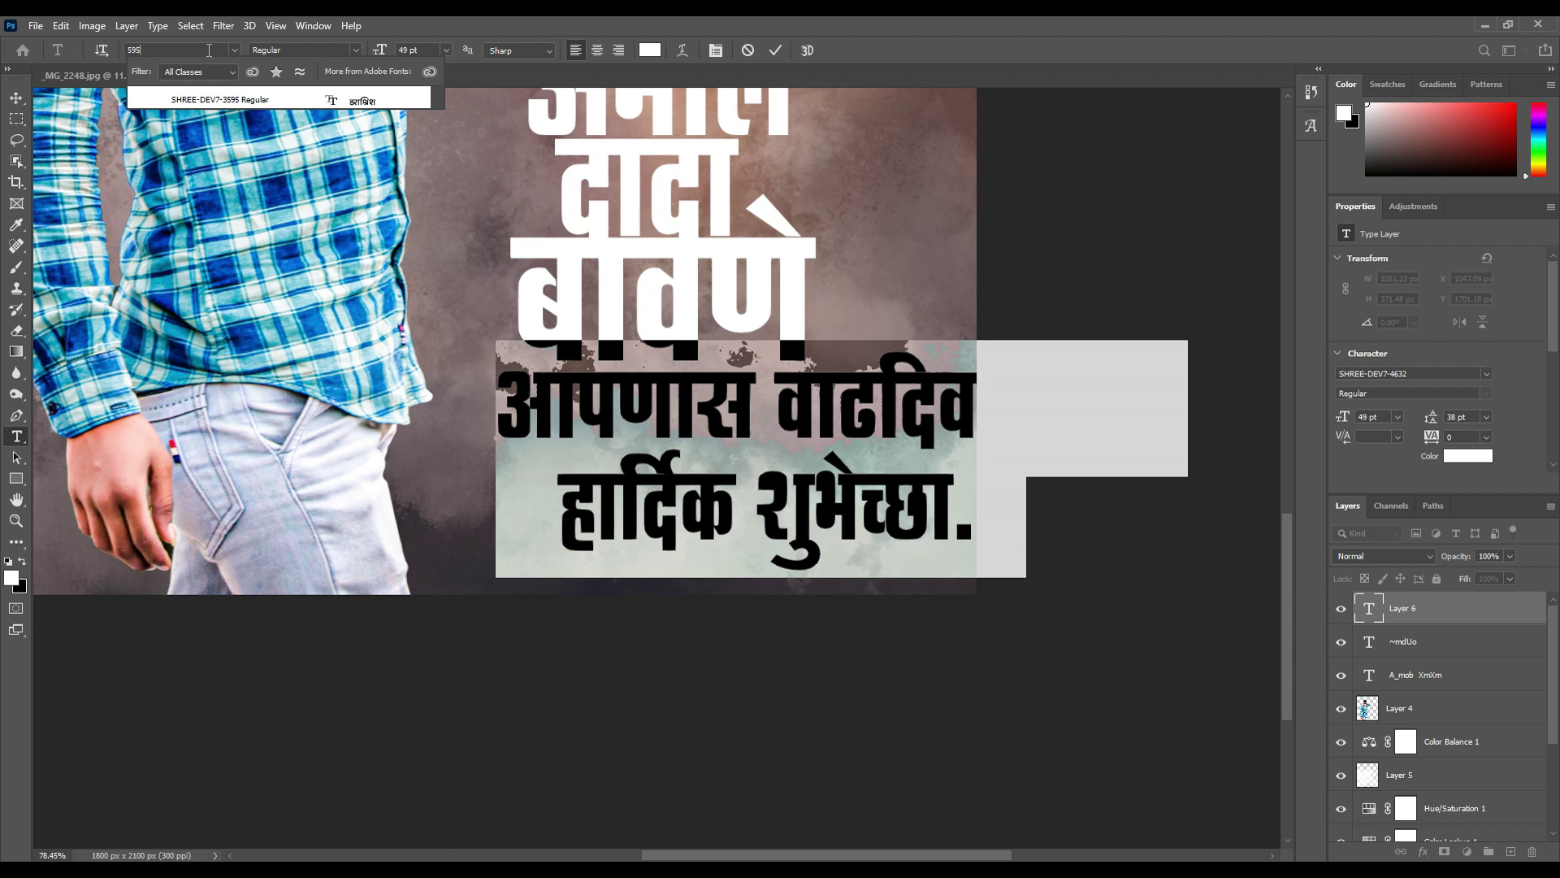
{"action": "key", "text": "Up"}
{"action": "key", "text": "Up"}
{"action": "left_click", "coordinate": [16, 96]}
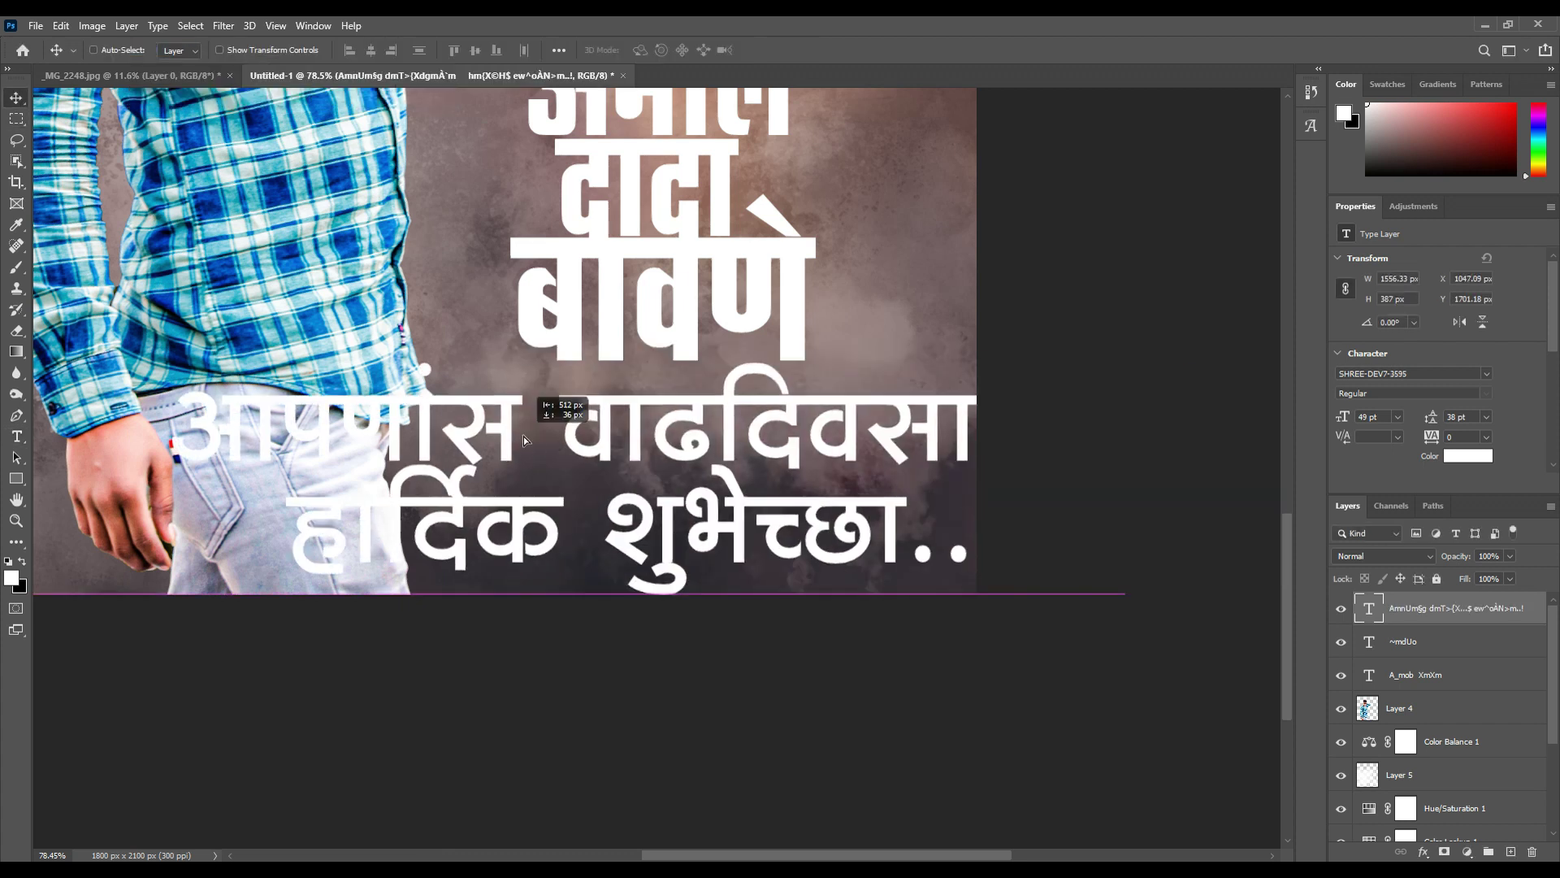
Scale the greeting down with Free Transform and centre it beneath the name title
{"action": "key", "text": "ctrl+t"}
{"action": "mouse_move", "coordinate": [1160, 486]}
{"action": "left_mouse_down"}
{"action": "mouse_move", "coordinate": [655, 472]}
{"action": "mouse_move", "coordinate": [570, 427]}
{"action": "left_mouse_up"}
{"action": "key", "text": "Return"}
{"action": "left_click_drag", "start_coordinate": [321, 438], "coordinate": [621, 410]}
{"action": "key", "text": "ctrl+0"}
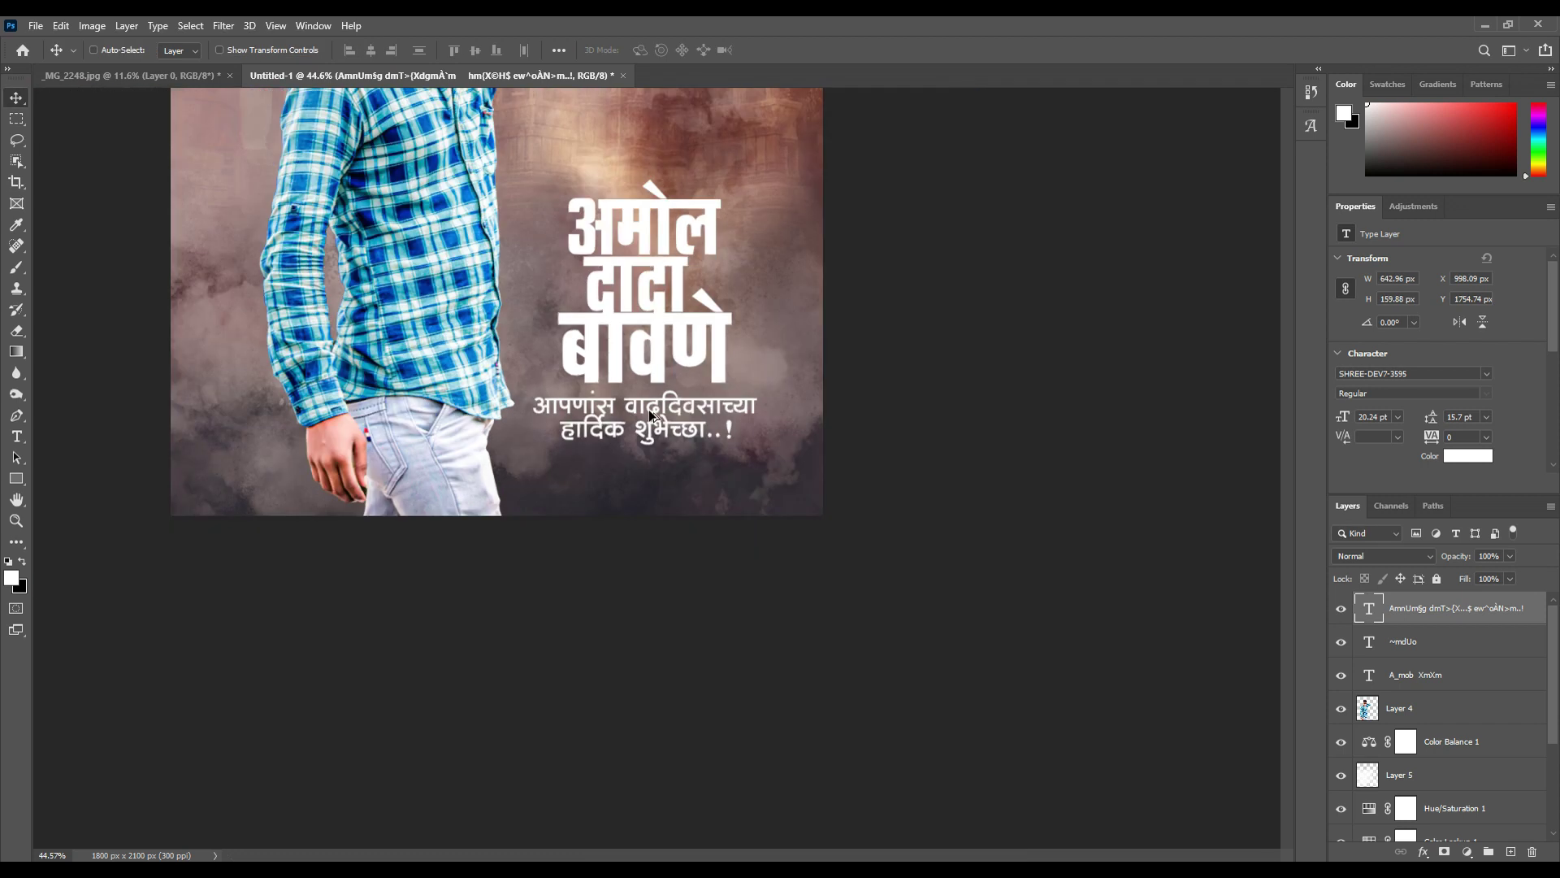
{"action": "key", "text": "ctrl+t"}
{"action": "left_click_drag", "start_coordinate": [875, 707], "coordinate": [823, 687]}
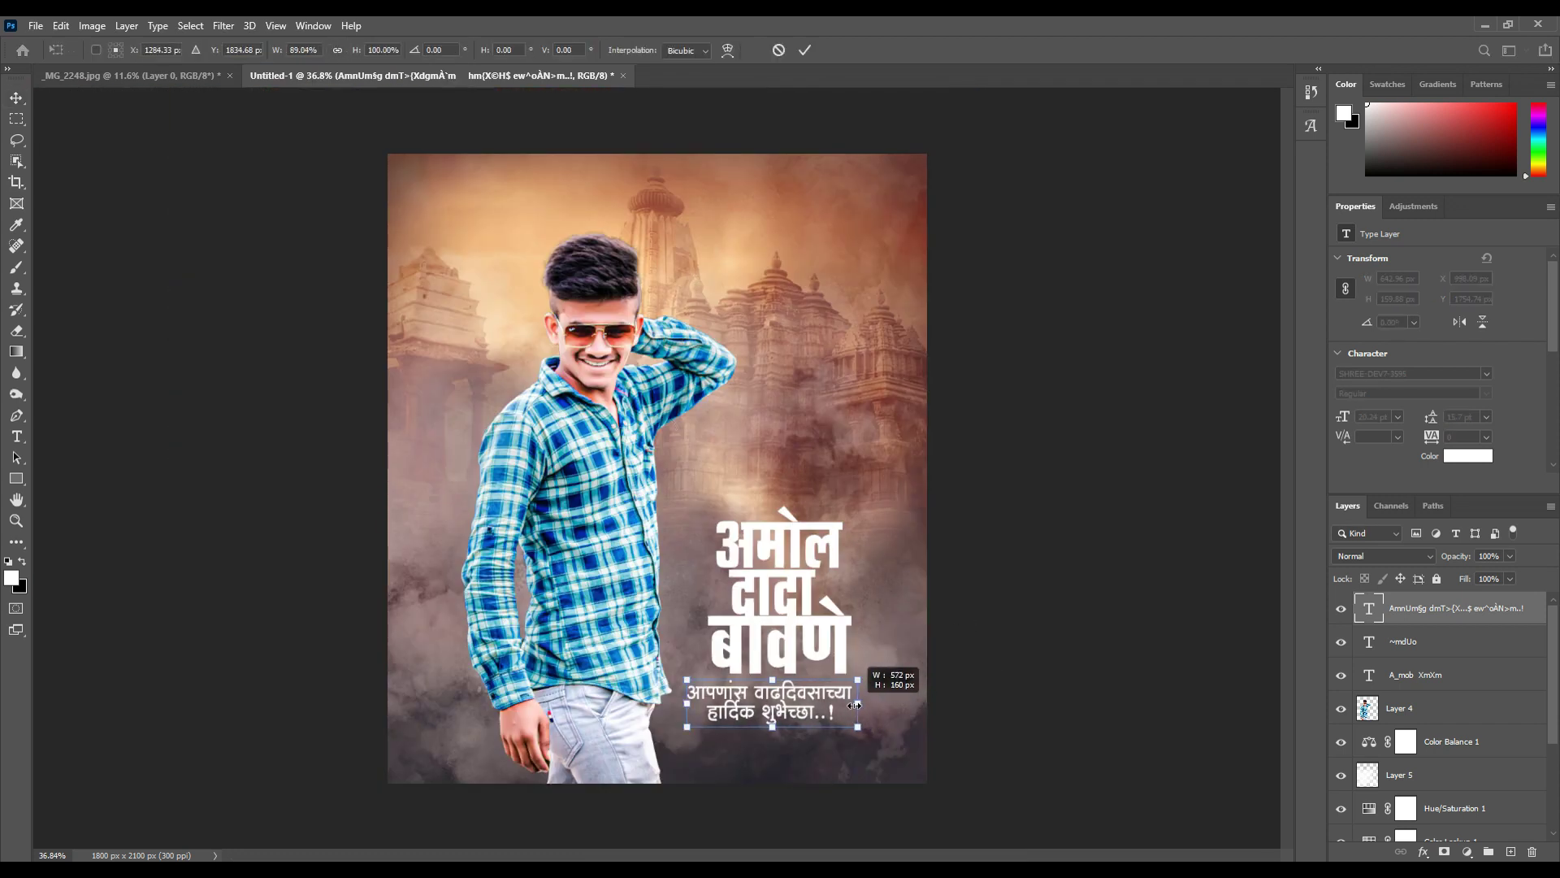
{"action": "key", "text": "Return"}
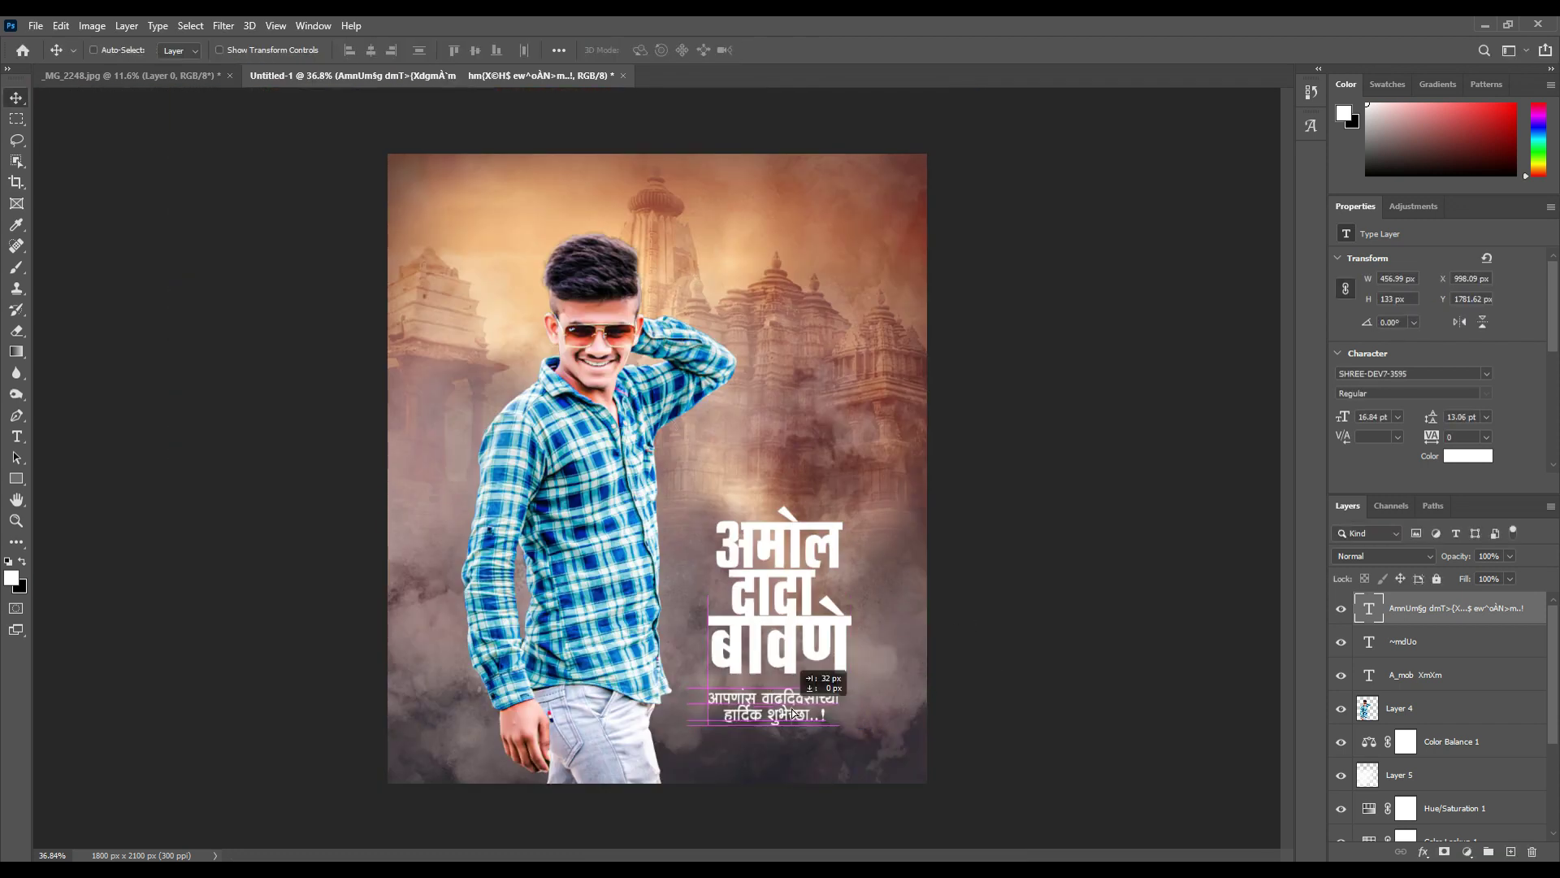
Nudge the greeting into precise alignment under the title
{"action": "scroll", "coordinate": [841, 705], "scroll_direction": "up", "scroll_amount": 3}
{"action": "scroll", "coordinate": [838, 643], "scroll_direction": "up", "scroll_amount": 4}
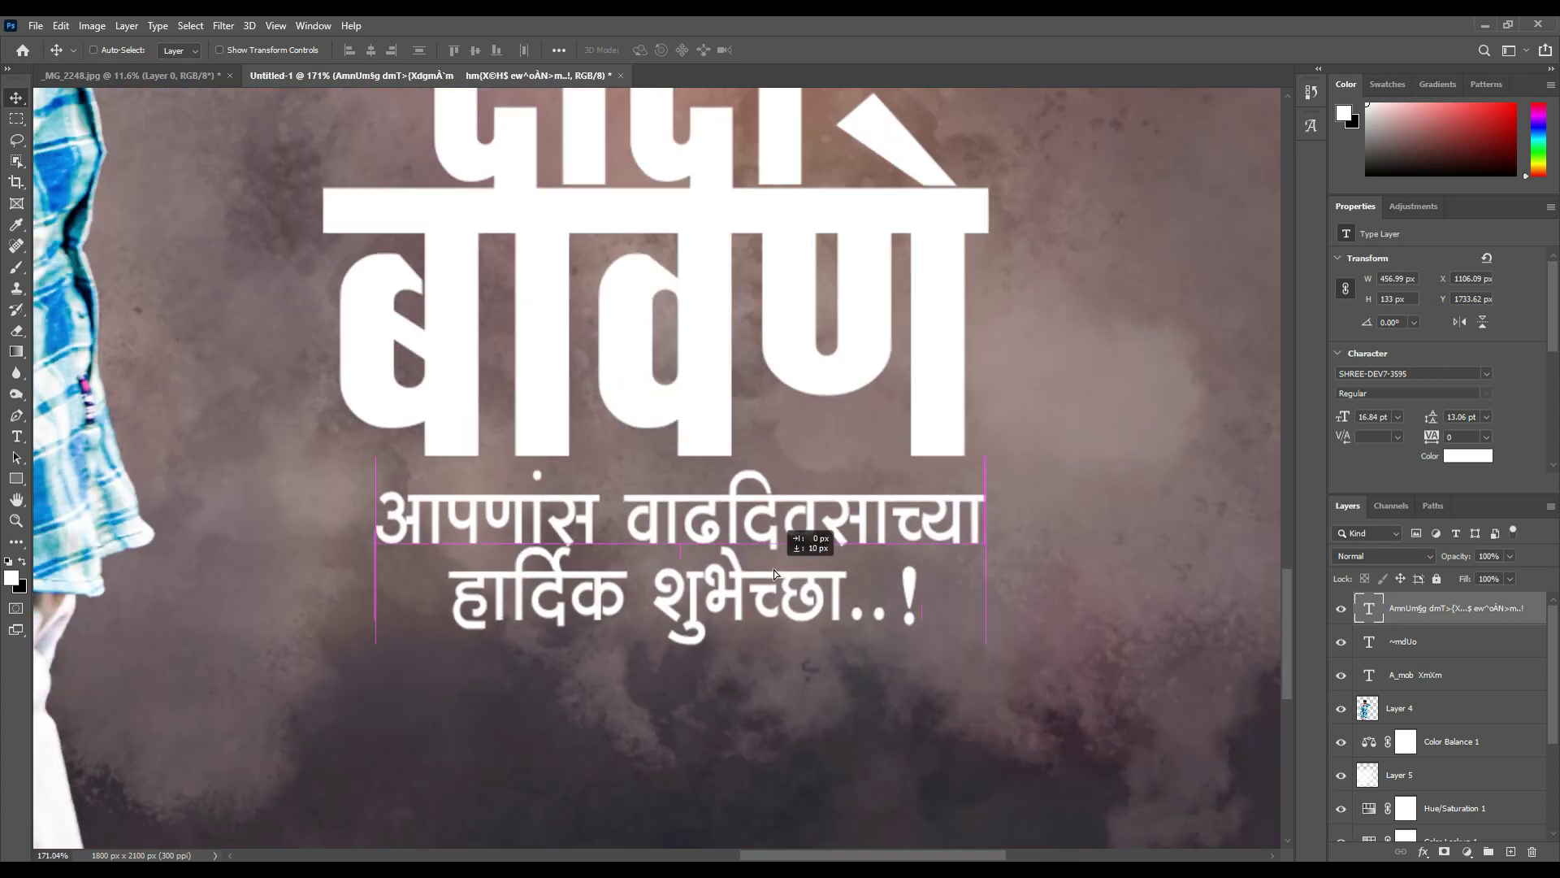
{"action": "scroll", "coordinate": [777, 562], "scroll_direction": "down", "scroll_amount": 7}
{"action": "scroll", "coordinate": [808, 715], "scroll_direction": "up", "scroll_amount": 5}
{"action": "left_click_drag", "start_coordinate": [837, 725], "coordinate": [826, 720]}
{"action": "scroll", "coordinate": [986, 602], "scroll_direction": "down", "scroll_amount": 4}
Add a new layer above the man and set the brush colour to deep red
{"action": "left_click", "coordinate": [1493, 699]}
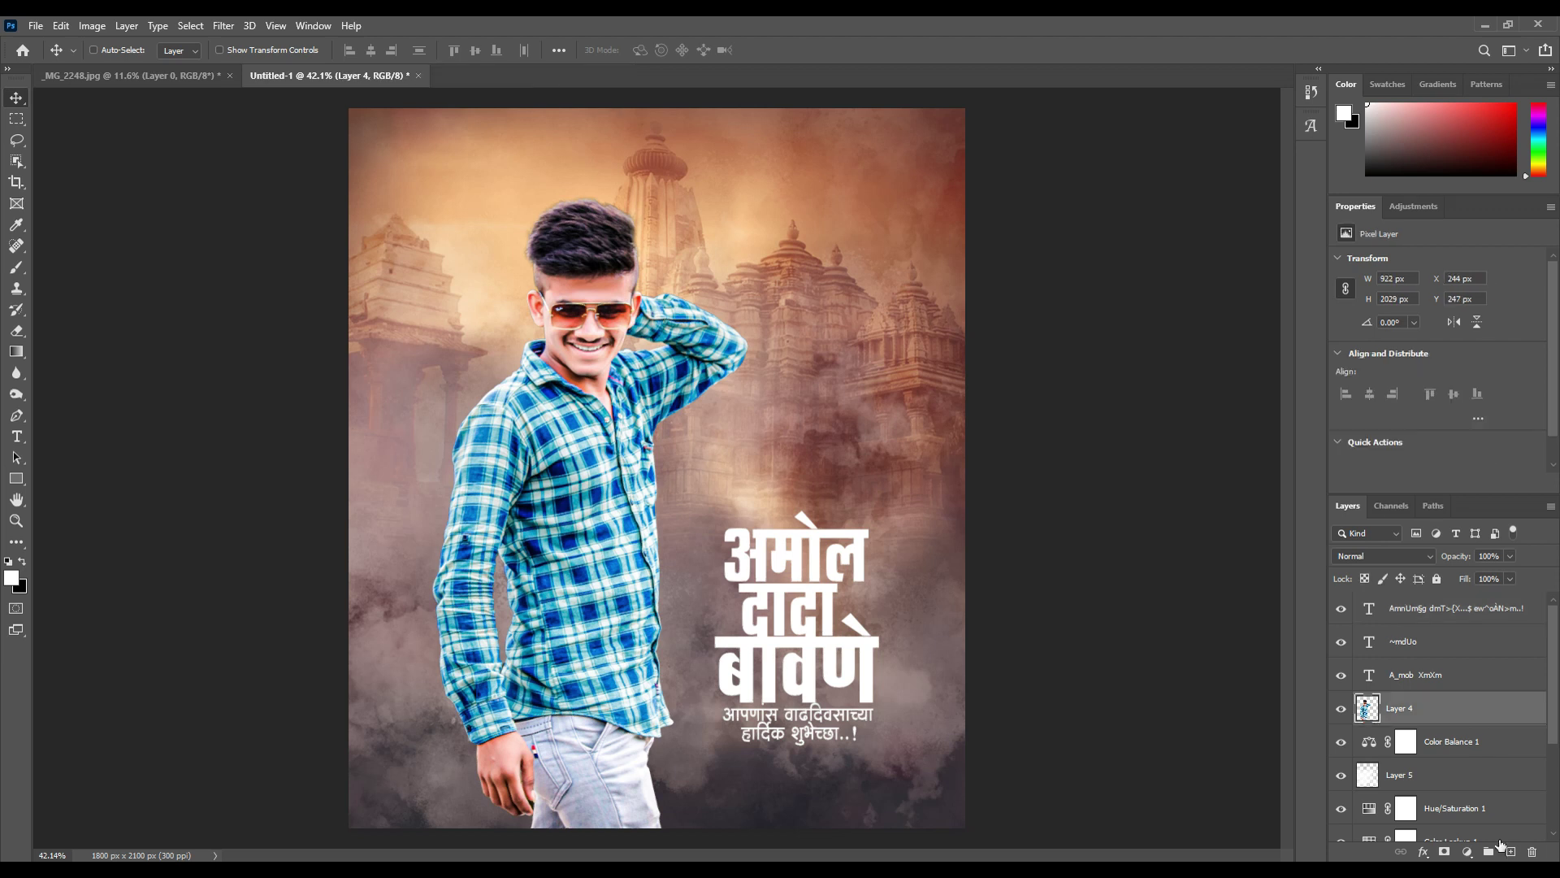
{"action": "left_click", "coordinate": [1511, 852]}
{"action": "scroll", "coordinate": [657, 469], "scroll_direction": "down", "scroll_amount": 1}
{"action": "key", "text": "b"}
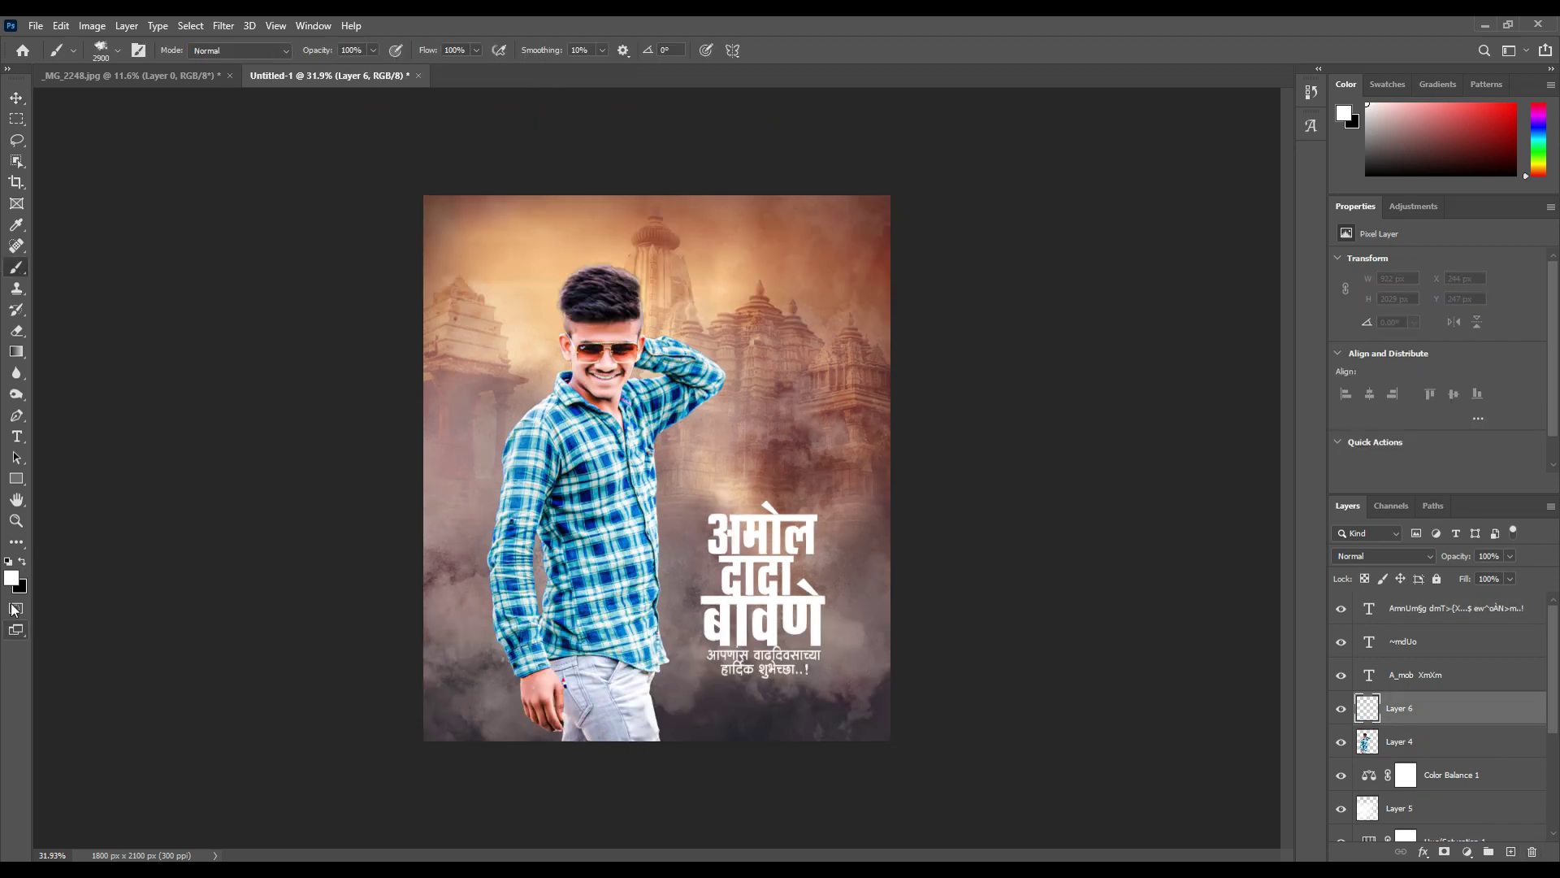
{"action": "left_click", "coordinate": [11, 578]}
{"action": "left_click", "coordinate": [1339, 394]}
{"action": "left_click", "coordinate": [1526, 336]}
Paint a soft red blob behind the title, stretch it upward, and lower its opacity
{"action": "key", "text": "bracketleft"}
{"action": "left_click_drag", "start_coordinate": [716, 579], "coordinate": [780, 581]}
{"action": "key", "text": "ctrl+t"}
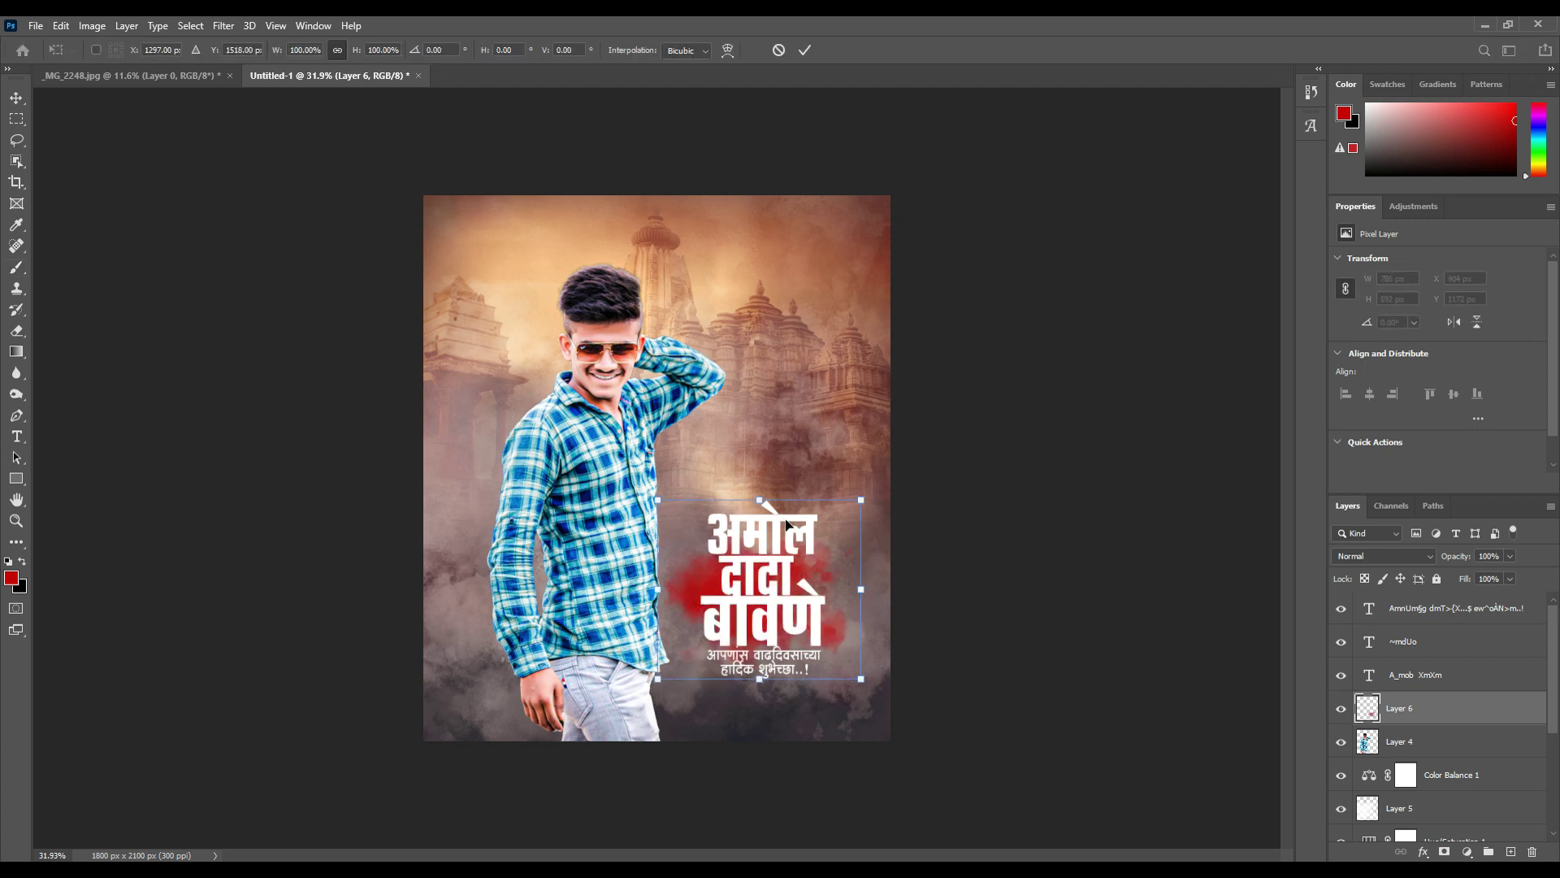
{"action": "left_click_drag", "start_coordinate": [760, 497], "coordinate": [760, 437]}
{"action": "key", "text": "Return"}
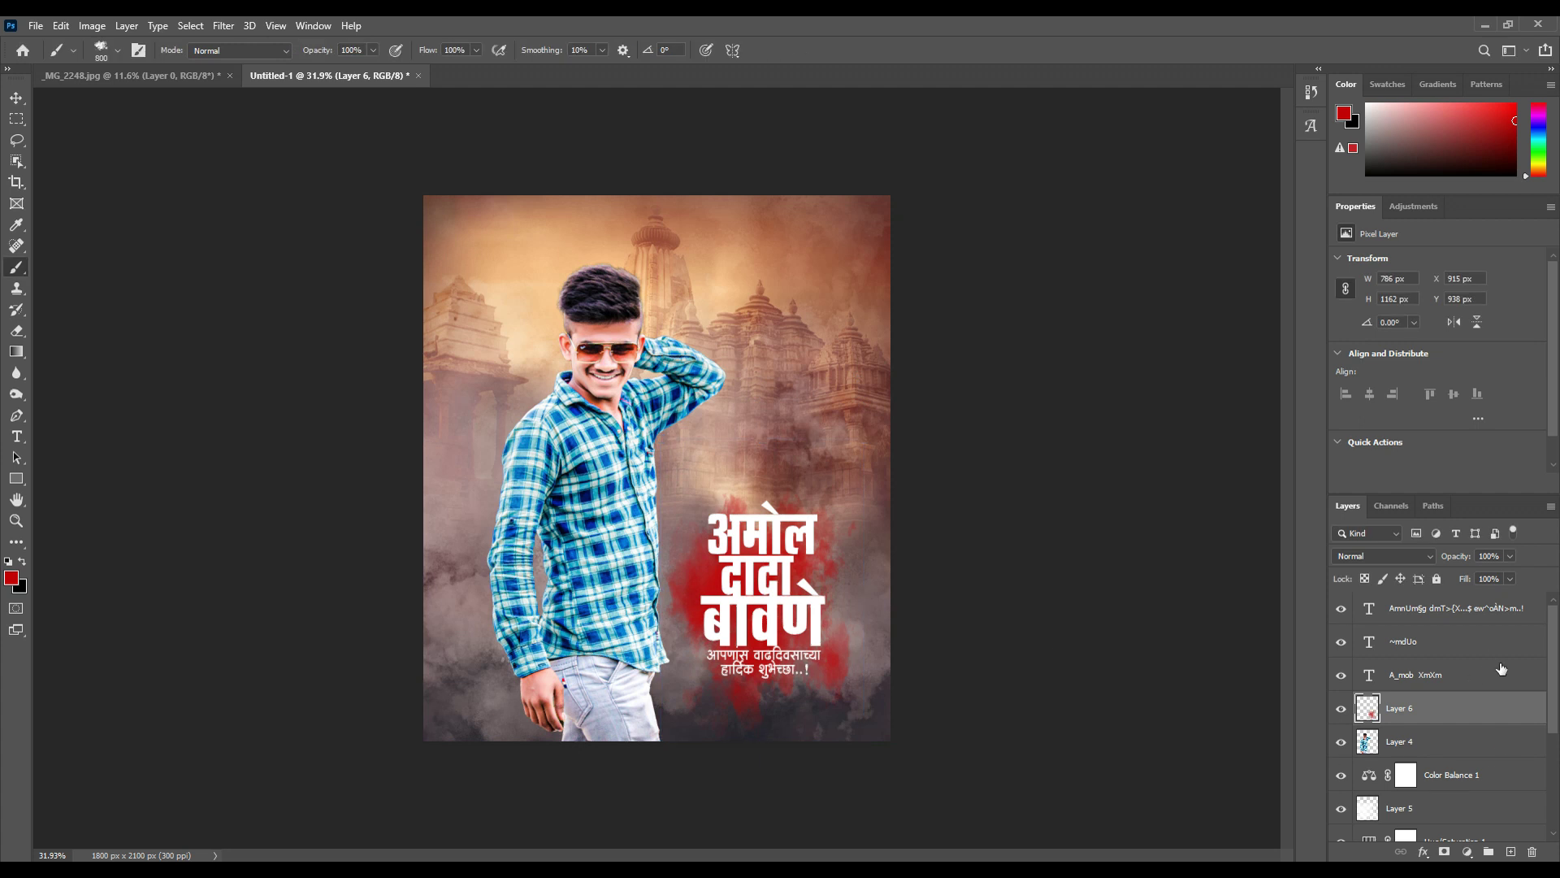
{"action": "left_click_drag", "start_coordinate": [1430, 563], "coordinate": [1394, 573]}
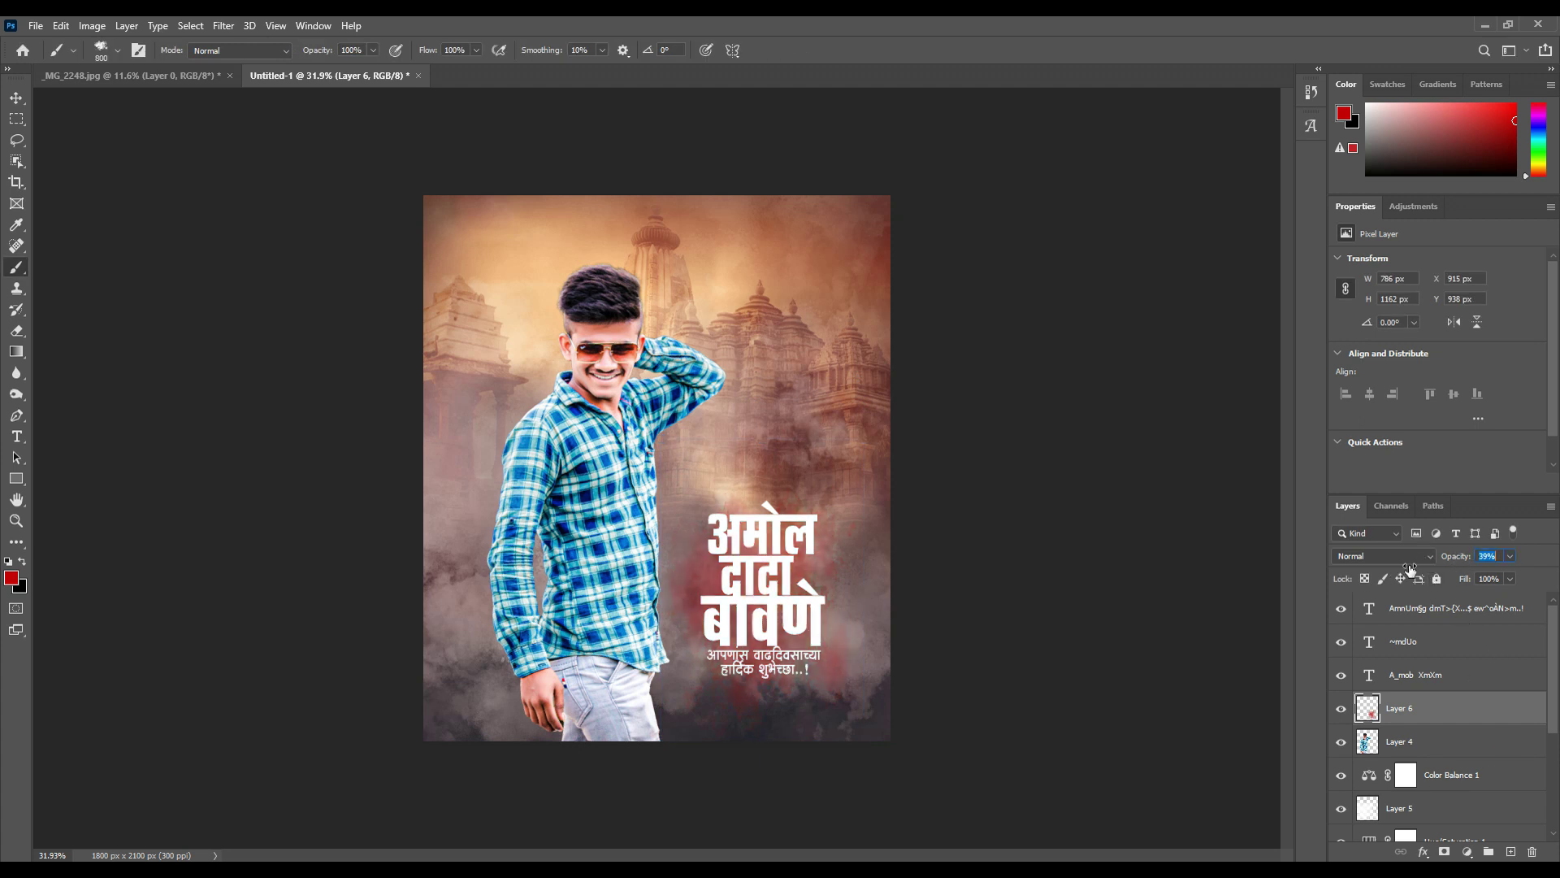
{"action": "left_click", "coordinate": [15, 98]}
{"action": "scroll", "coordinate": [824, 359], "scroll_direction": "down", "scroll_amount": 1}
{"action": "scroll", "coordinate": [825, 358], "scroll_direction": "up", "scroll_amount": 2}
{"action": "scroll", "coordinate": [825, 359], "scroll_direction": "down", "scroll_amount": 1}
{"action": "scroll", "coordinate": [825, 359], "scroll_direction": "down", "scroll_amount": 1}
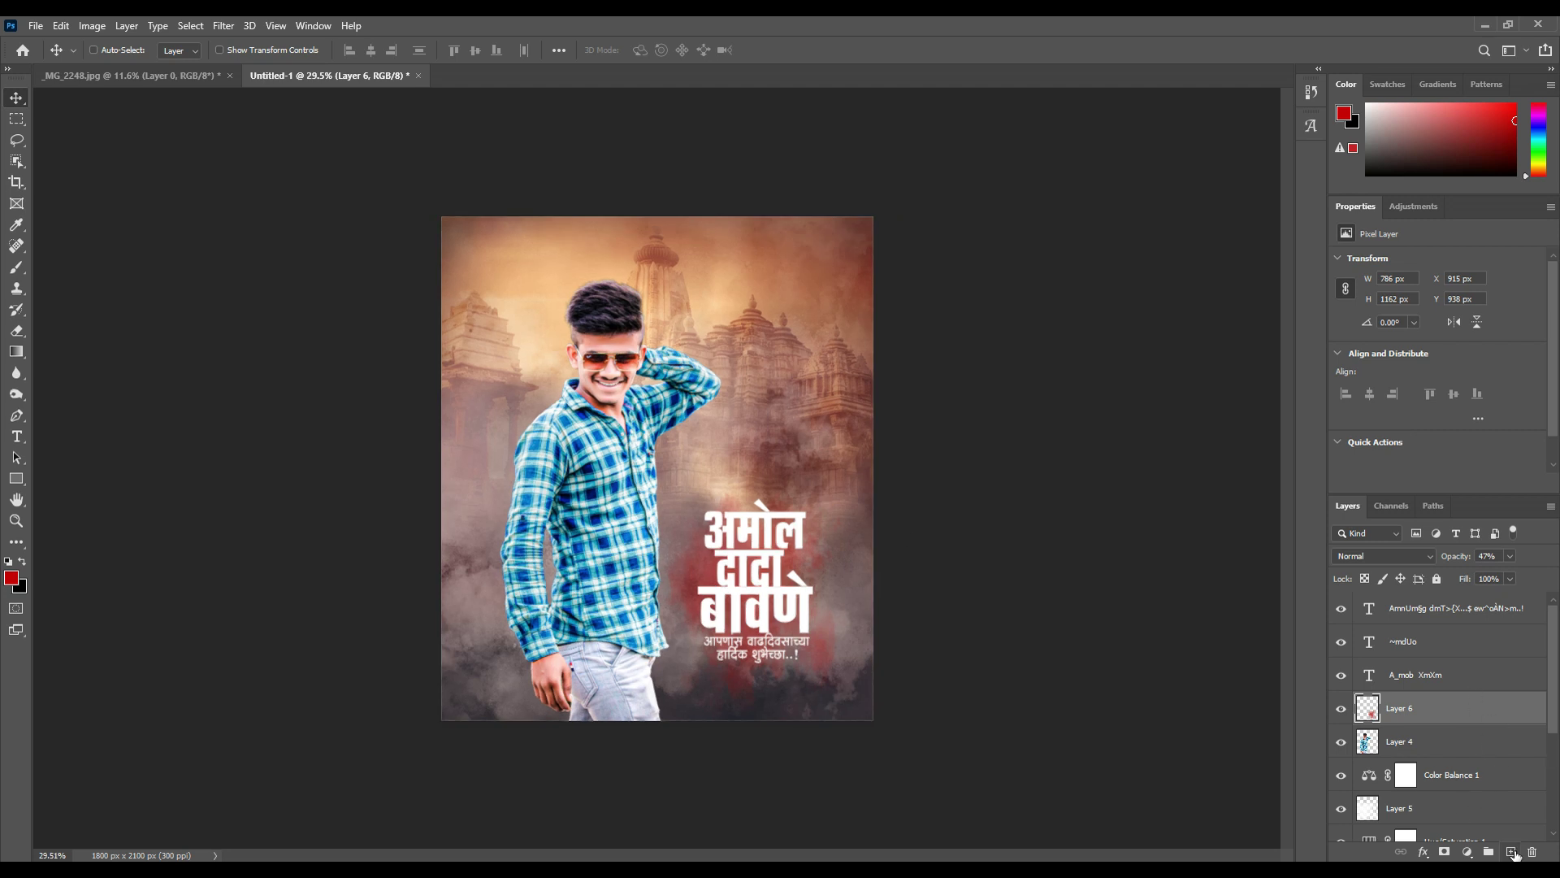
Convert both name title layers into a single Smart Object
{"action": "left_click", "coordinate": [1488, 674]}
{"action": "left_click", "coordinate": [1488, 642], "text": "shift"}
{"action": "right_click", "coordinate": [1488, 642]}
{"action": "left_click", "coordinate": [1333, 327]}
Add a new layer and brush light orange over the name title
{"action": "left_click", "coordinate": [1511, 851]}
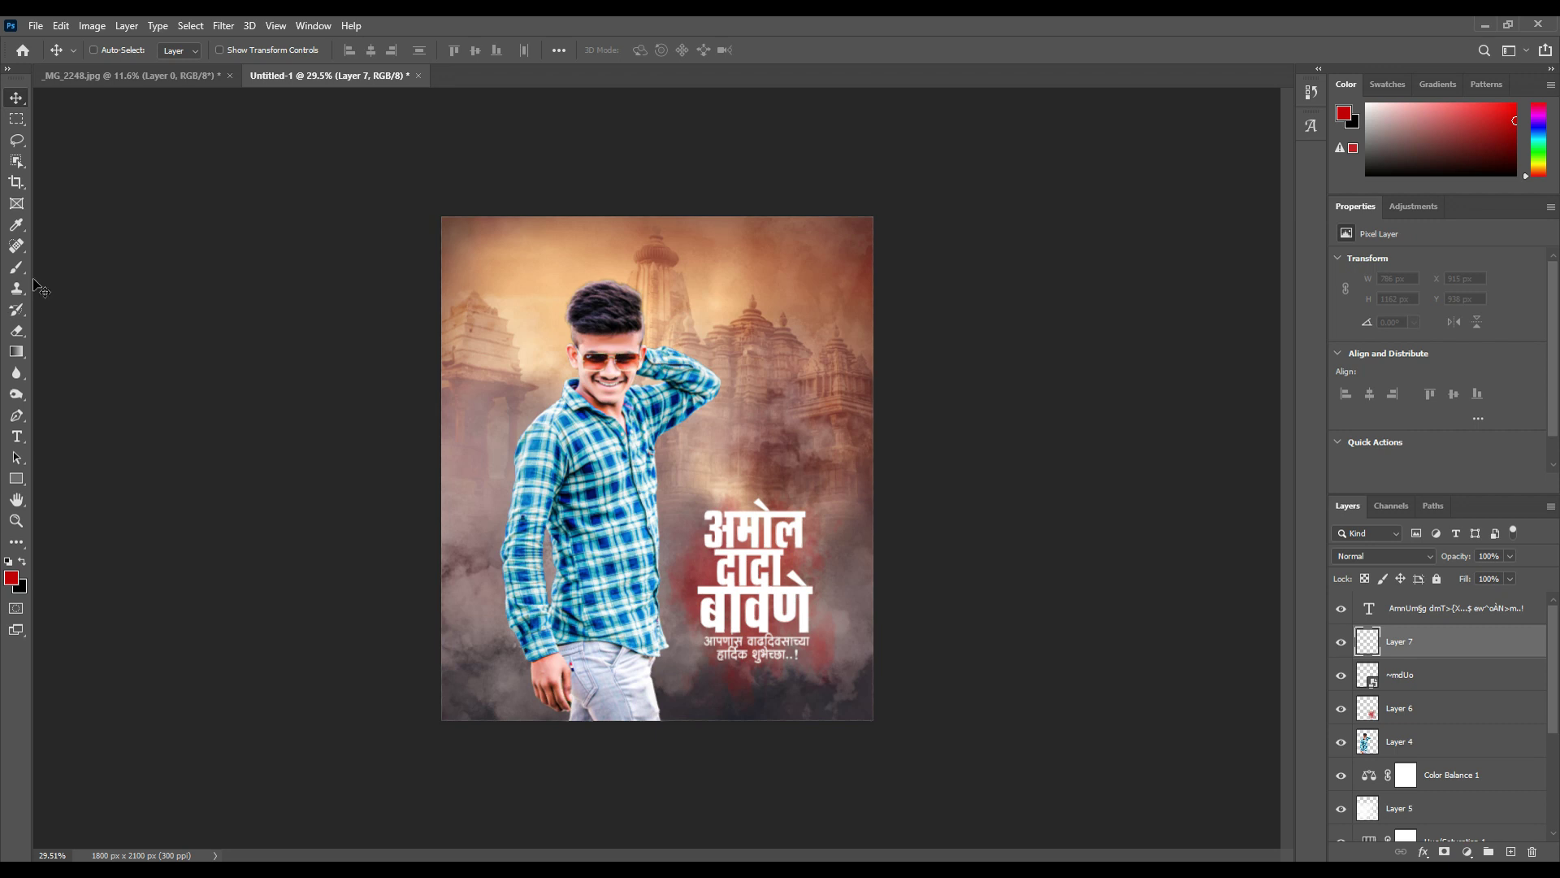
{"action": "left_click", "coordinate": [16, 268]}
{"action": "left_click", "coordinate": [11, 577]}
{"action": "left_click_drag", "start_coordinate": [1256, 349], "coordinate": [1254, 315]}
{"action": "left_click_drag", "start_coordinate": [1362, 544], "coordinate": [1356, 530]}
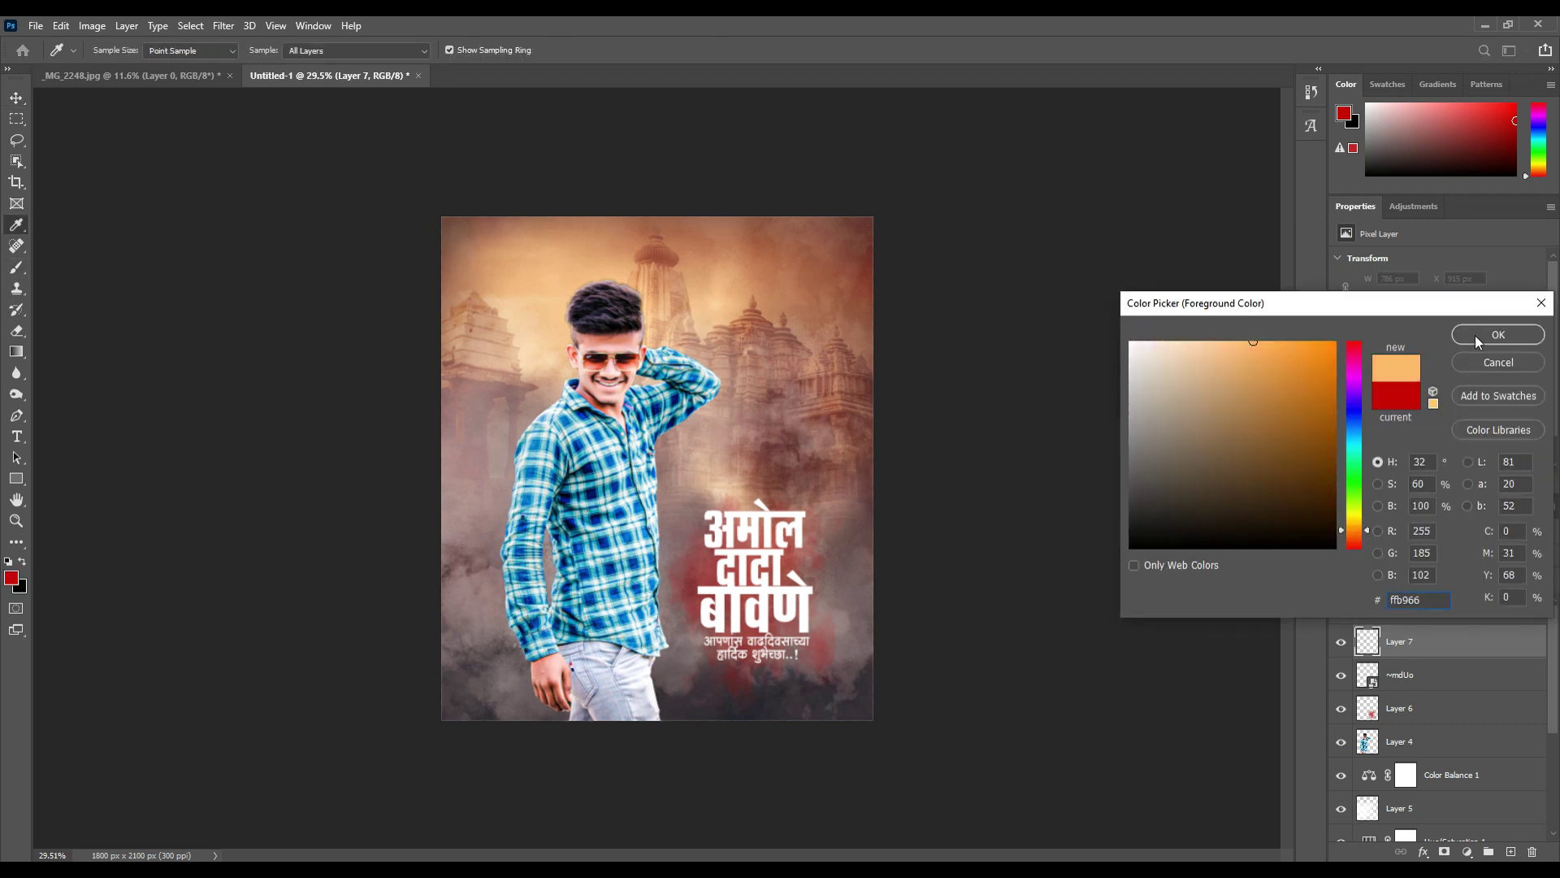
{"action": "left_click", "coordinate": [1498, 335]}
{"action": "left_click_drag", "start_coordinate": [671, 521], "coordinate": [781, 586]}
Clip the orange layer to the title with Create Clipping Mask
{"action": "right_click", "coordinate": [1434, 642]}
{"action": "left_click", "coordinate": [1293, 482]}
{"action": "scroll", "coordinate": [1049, 488], "scroll_direction": "down", "scroll_amount": 2}
{"action": "scroll", "coordinate": [982, 529], "scroll_direction": "up", "scroll_amount": 3}
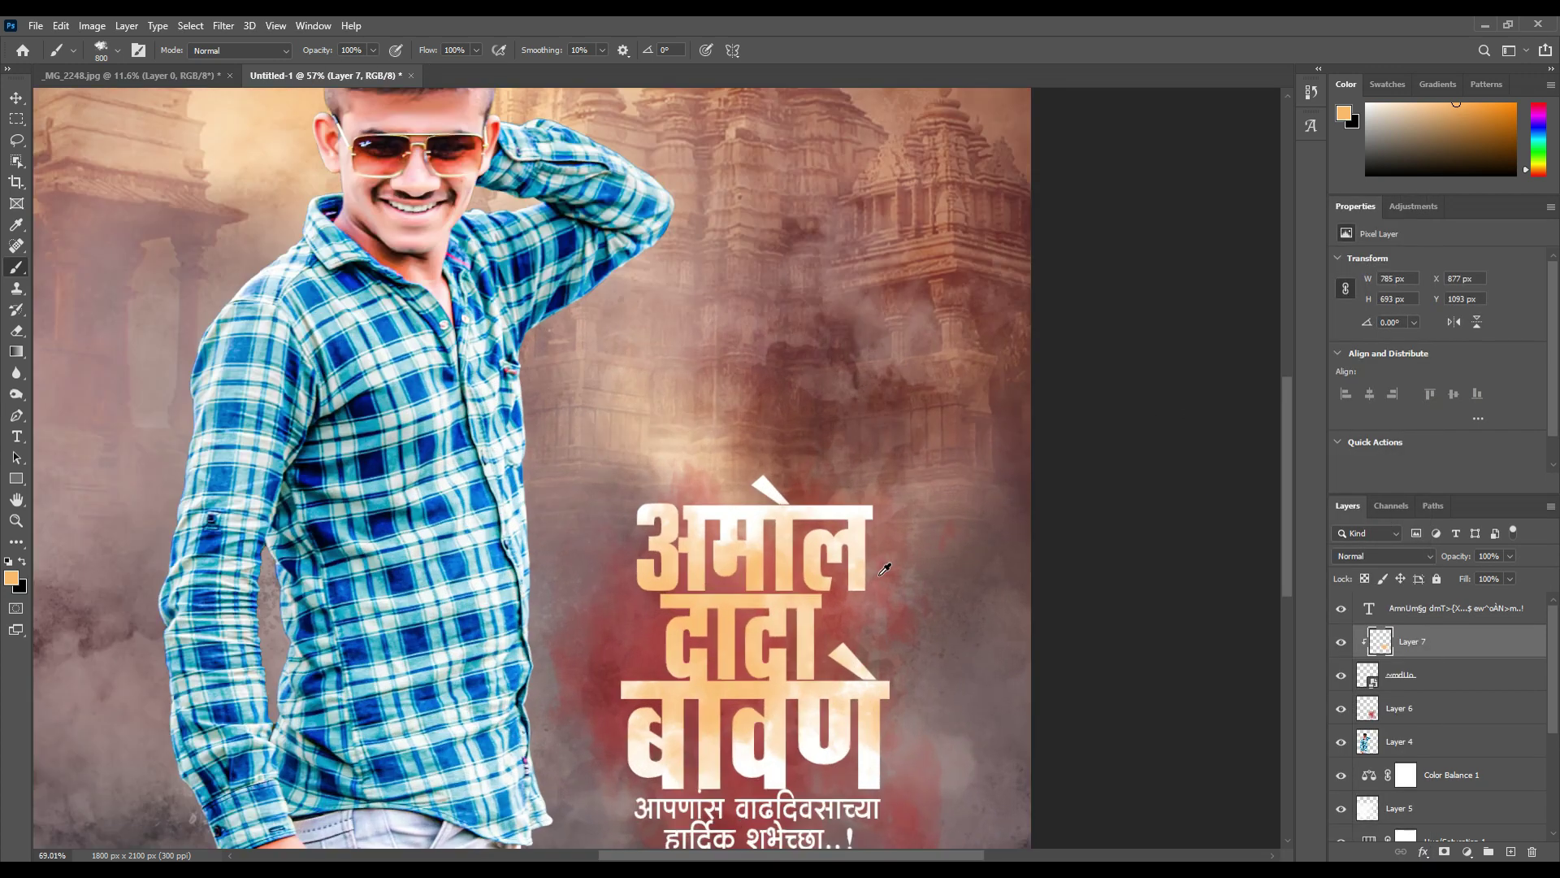
{"action": "scroll", "coordinate": [982, 529], "scroll_direction": "up", "scroll_amount": 2}
{"action": "left_click", "coordinate": [1534, 681]}
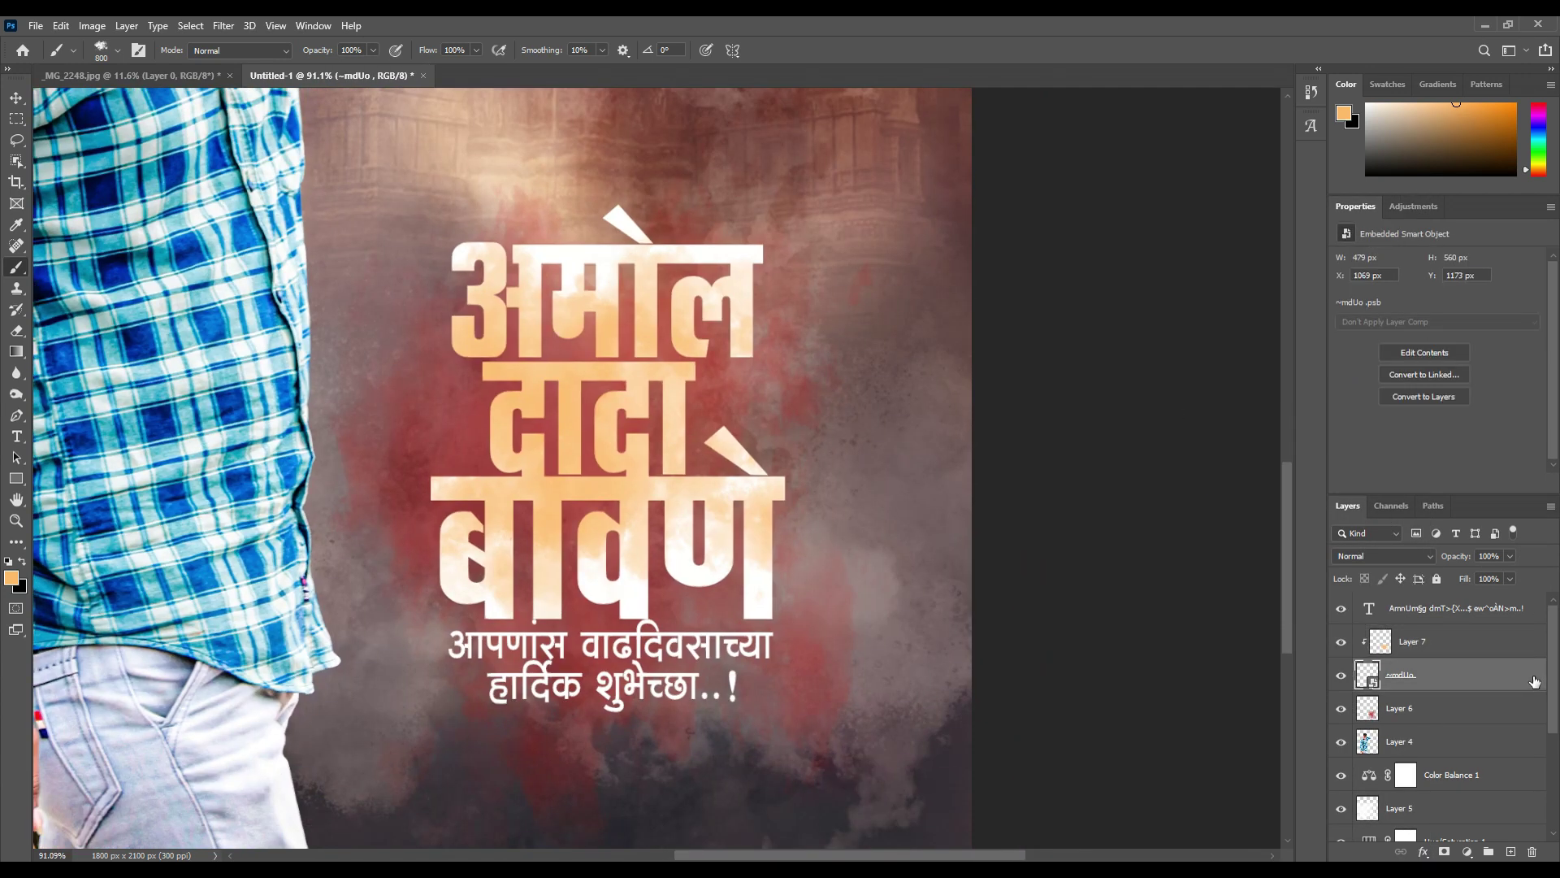
Give the title smart object a close drop shadow plus a white inner shadow
{"action": "double_click", "coordinate": [1534, 681]}
{"action": "left_click", "coordinate": [800, 456]}
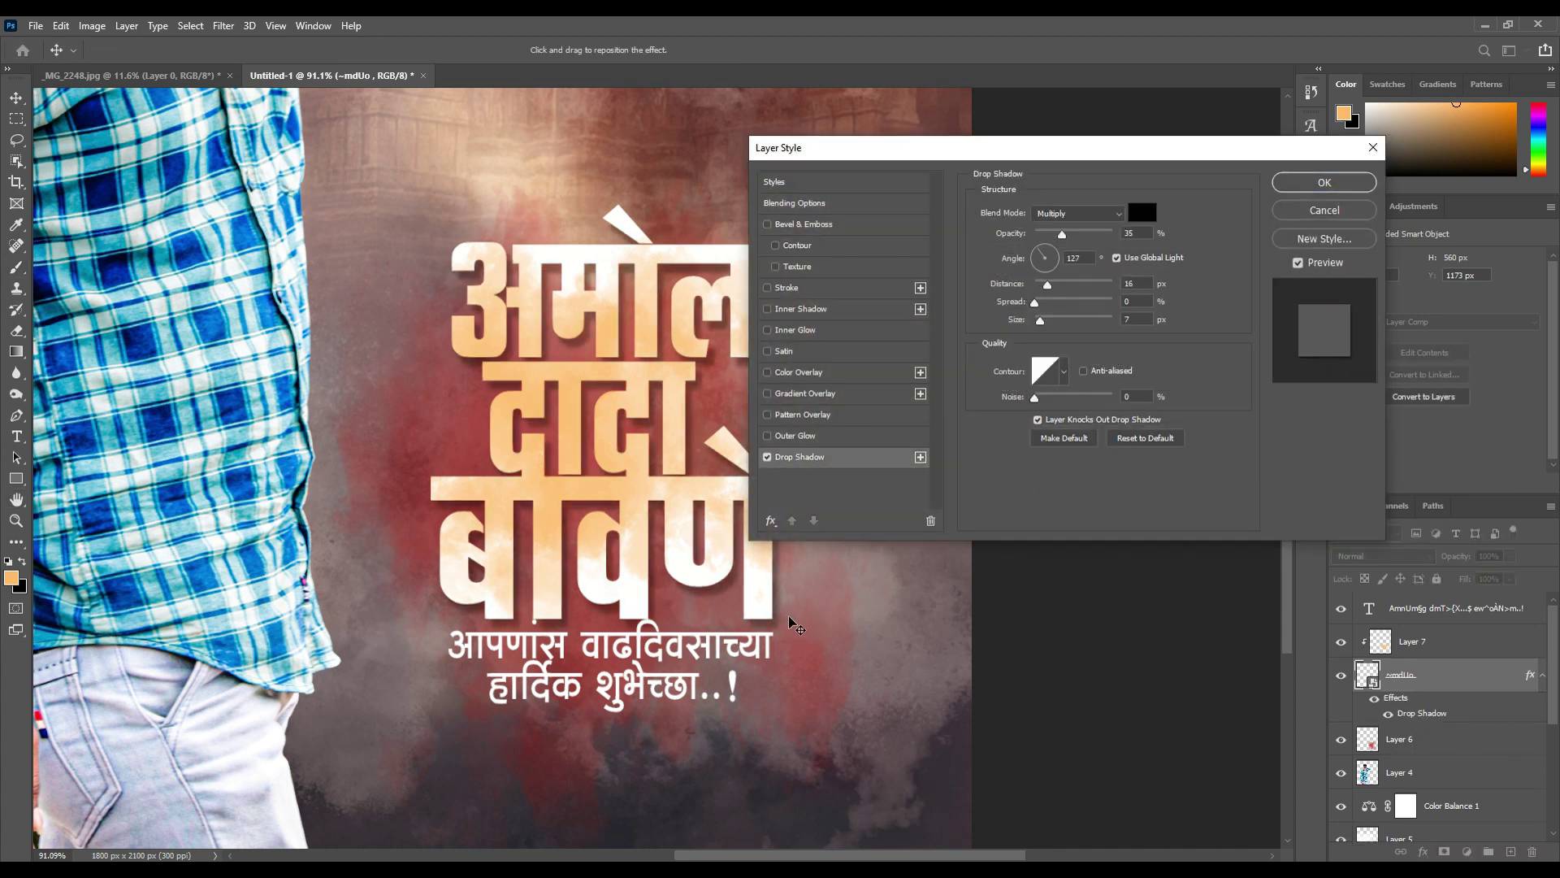
{"action": "left_click_drag", "start_coordinate": [790, 622], "coordinate": [790, 616]}
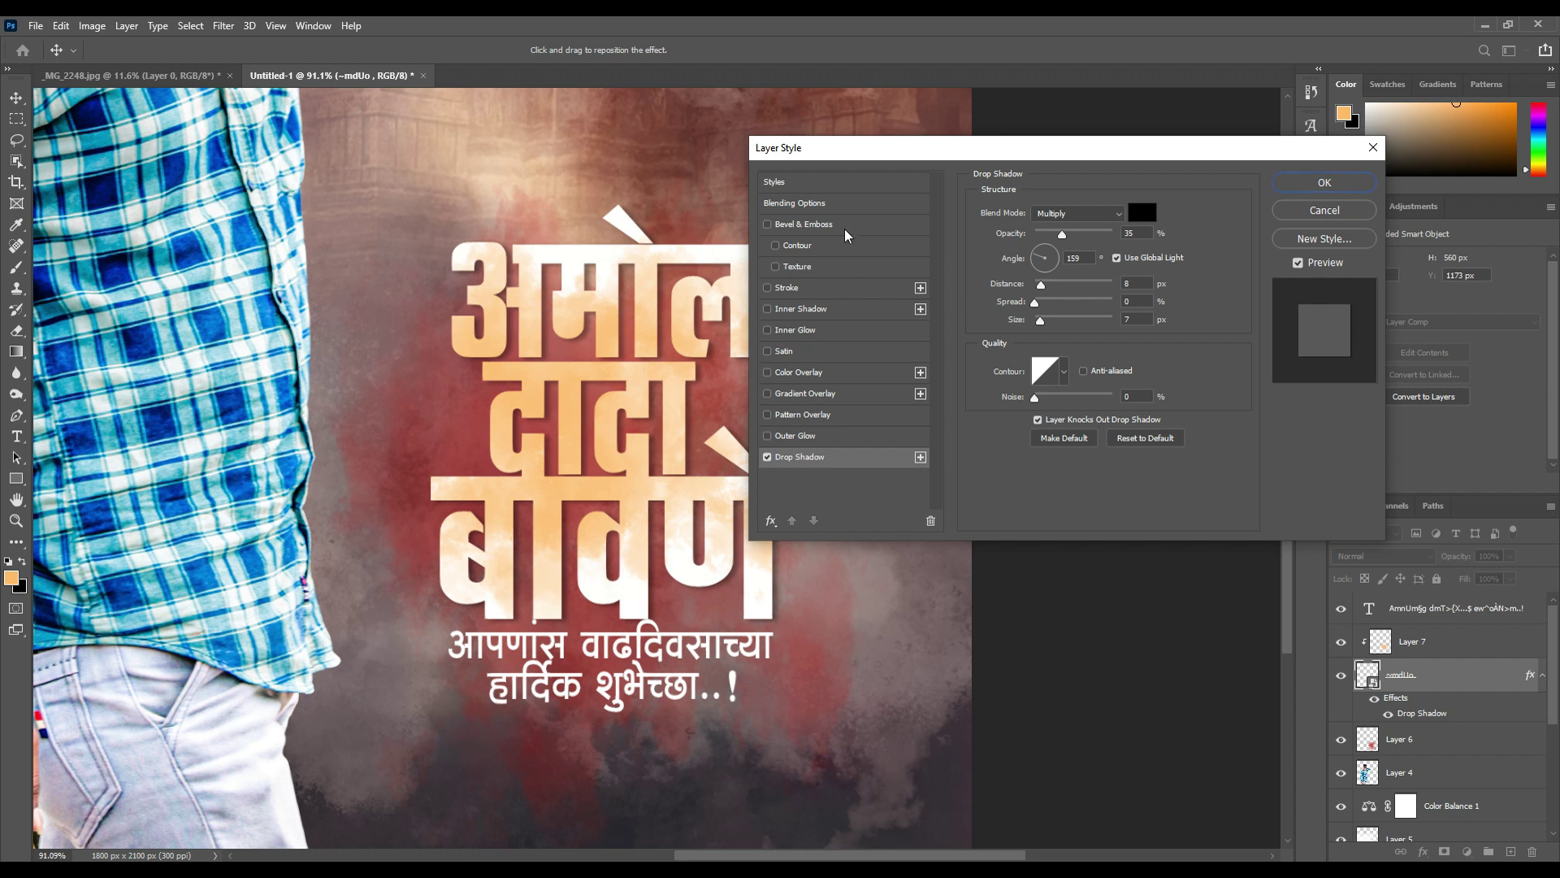
{"action": "left_click", "coordinate": [804, 308]}
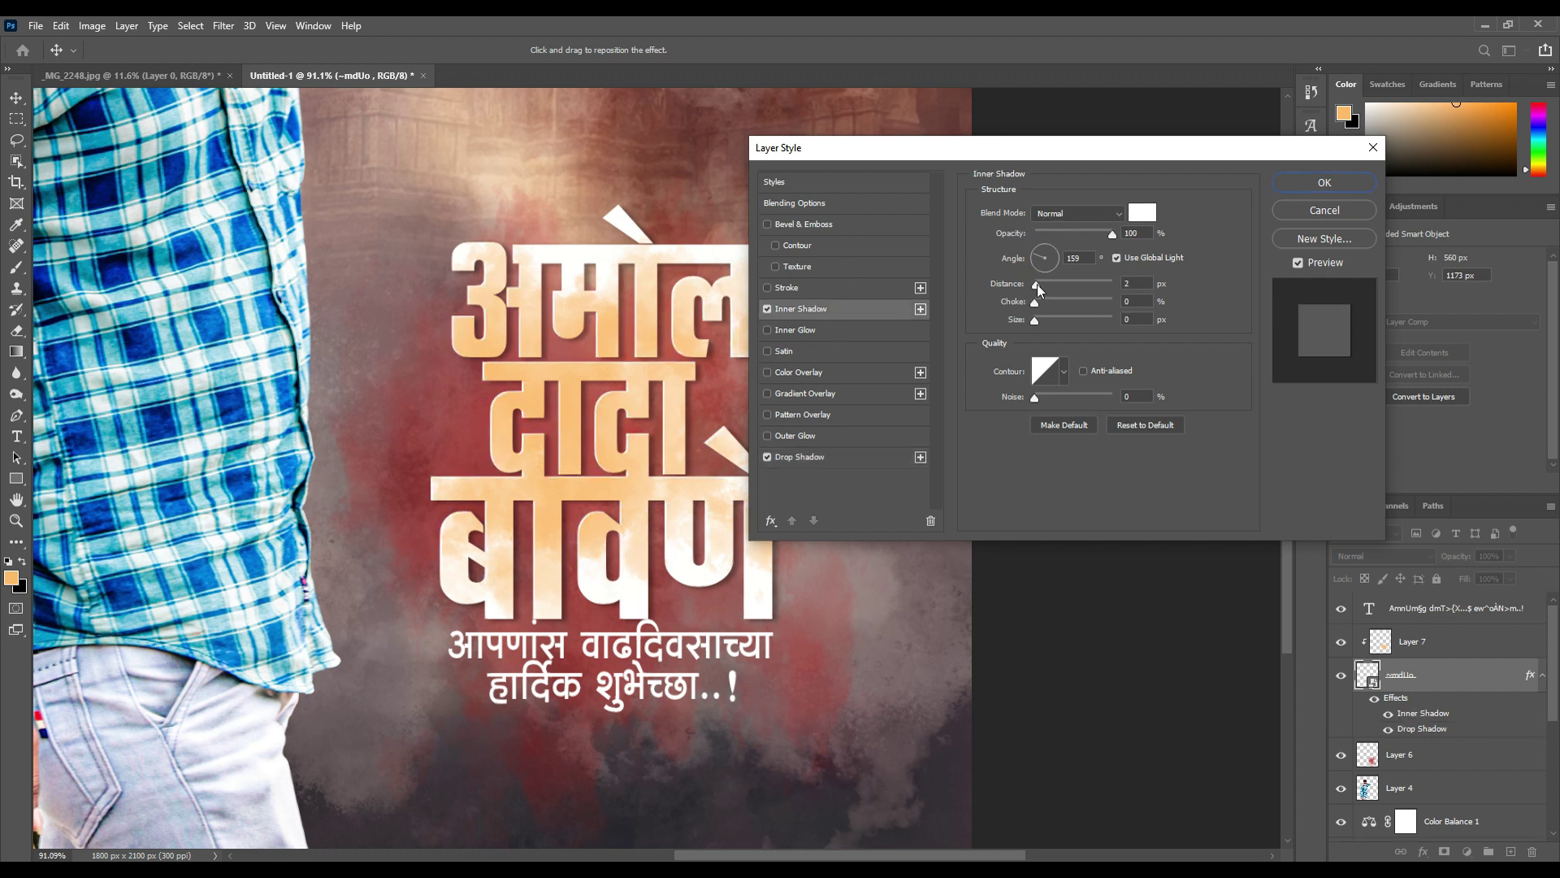
{"action": "left_click_drag", "start_coordinate": [622, 368], "coordinate": [626, 366]}
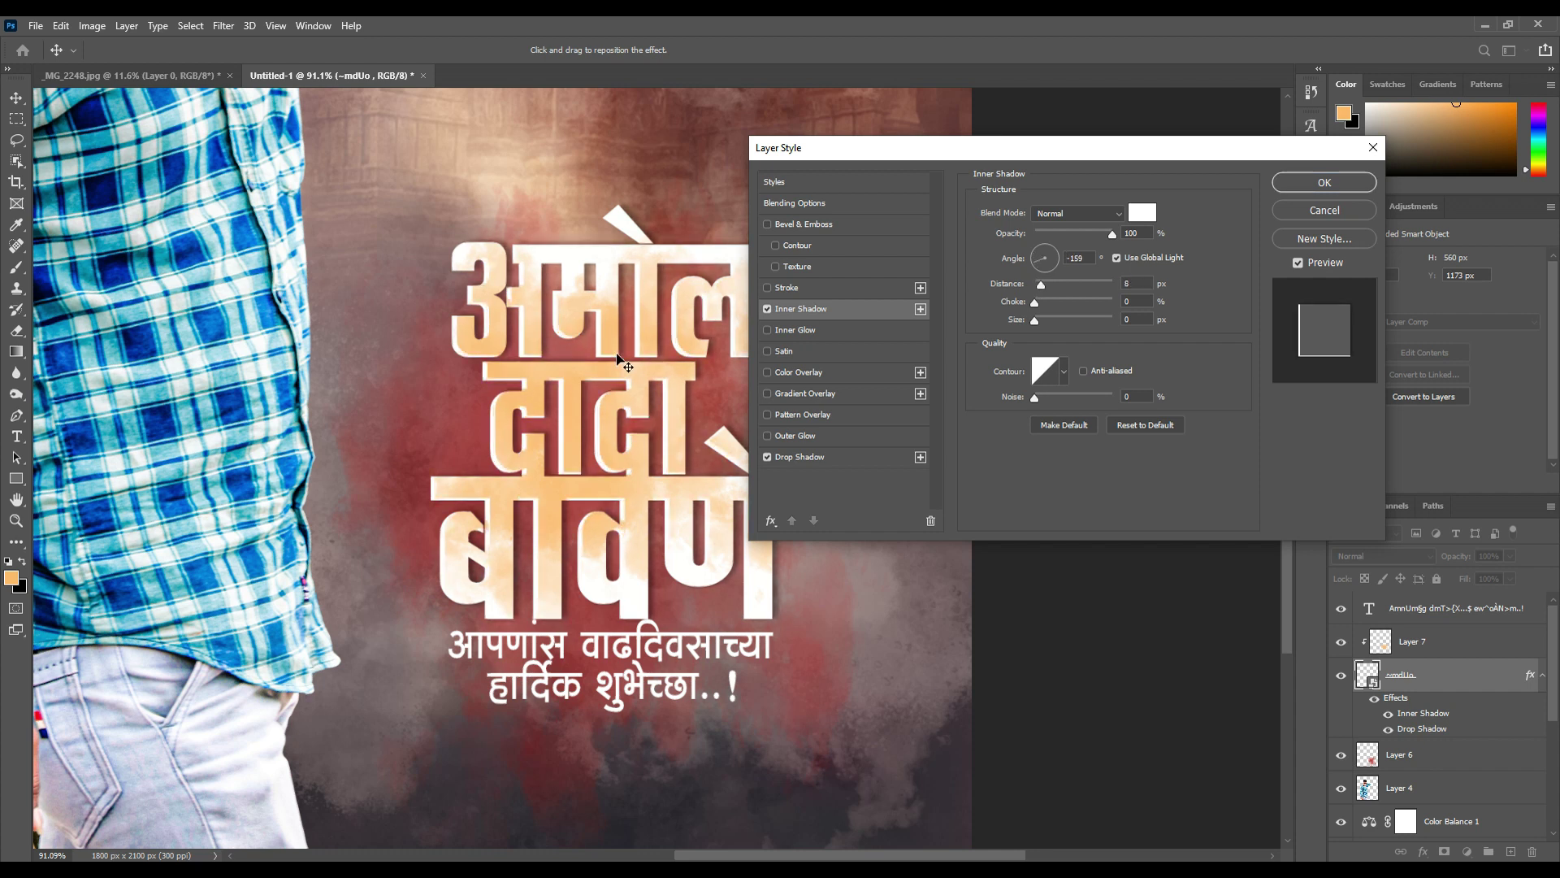
{"action": "left_click", "coordinate": [1303, 181]}
{"action": "key", "text": "b"}
{"action": "key", "text": "ctrl+0"}
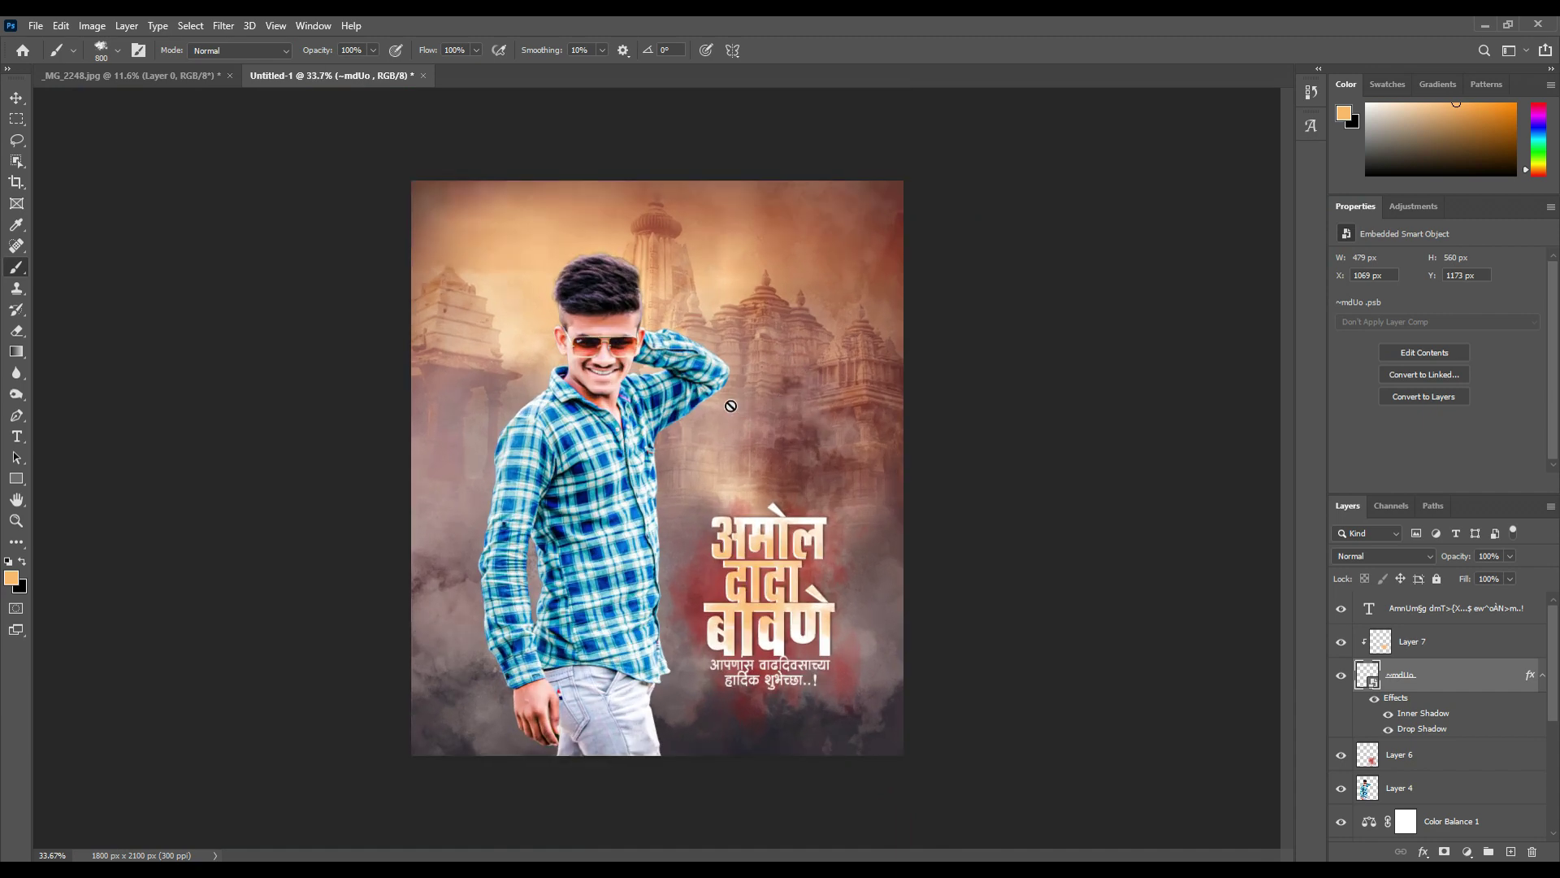
In a new Chrome tab, search Google Images for sparks overlays and browse the results
{"action": "key", "text": "alt+Tab"}
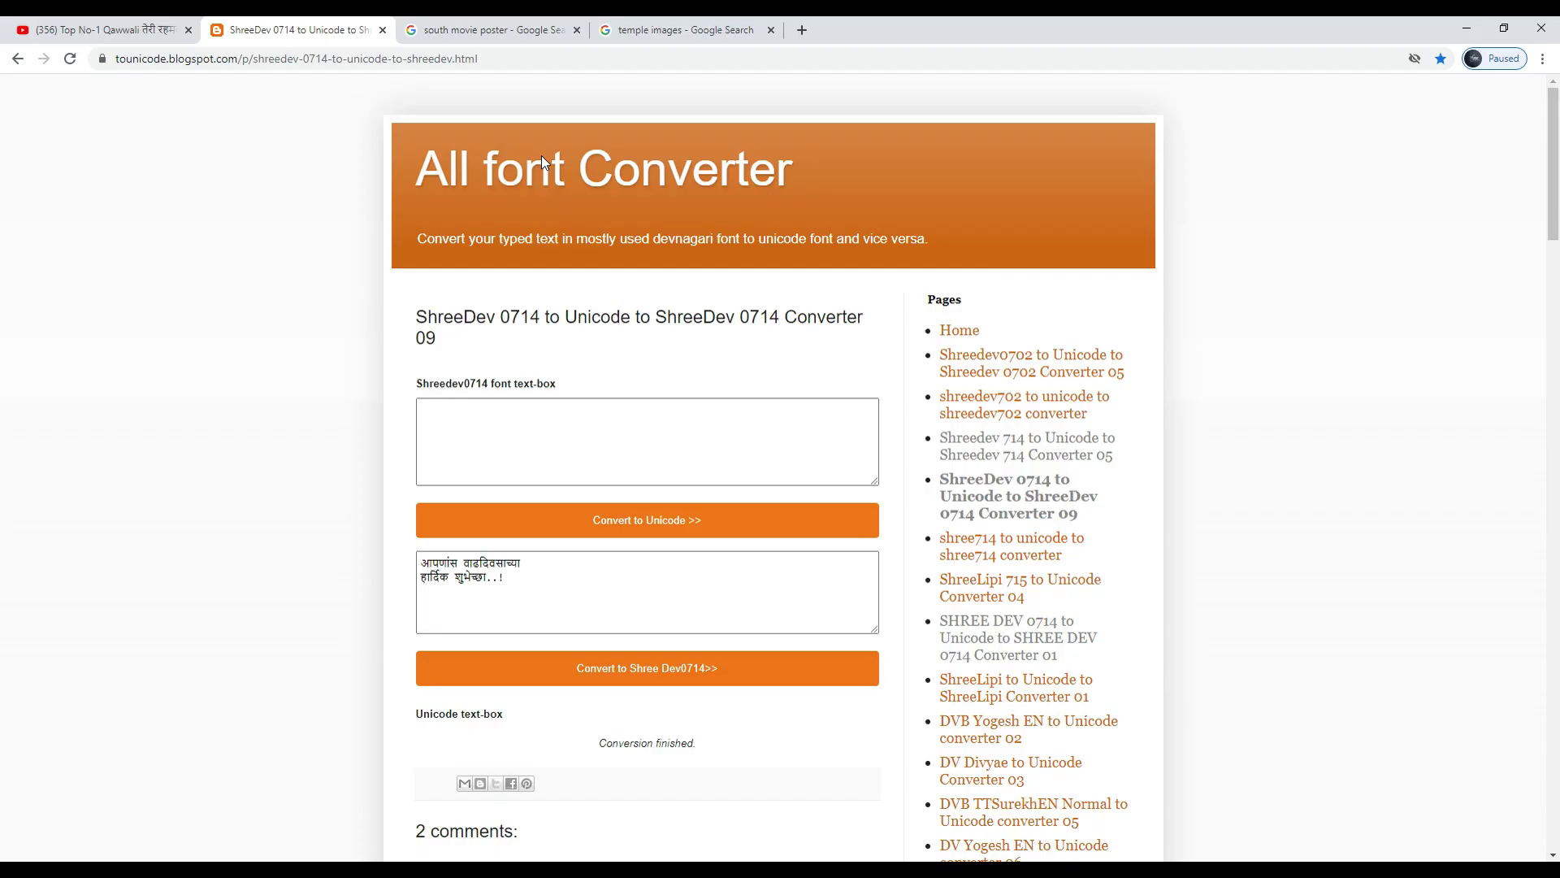
{"action": "left_click", "coordinate": [732, 29]}
{"action": "left_click", "coordinate": [803, 29]}
{"action": "left_click", "coordinate": [213, 237]}
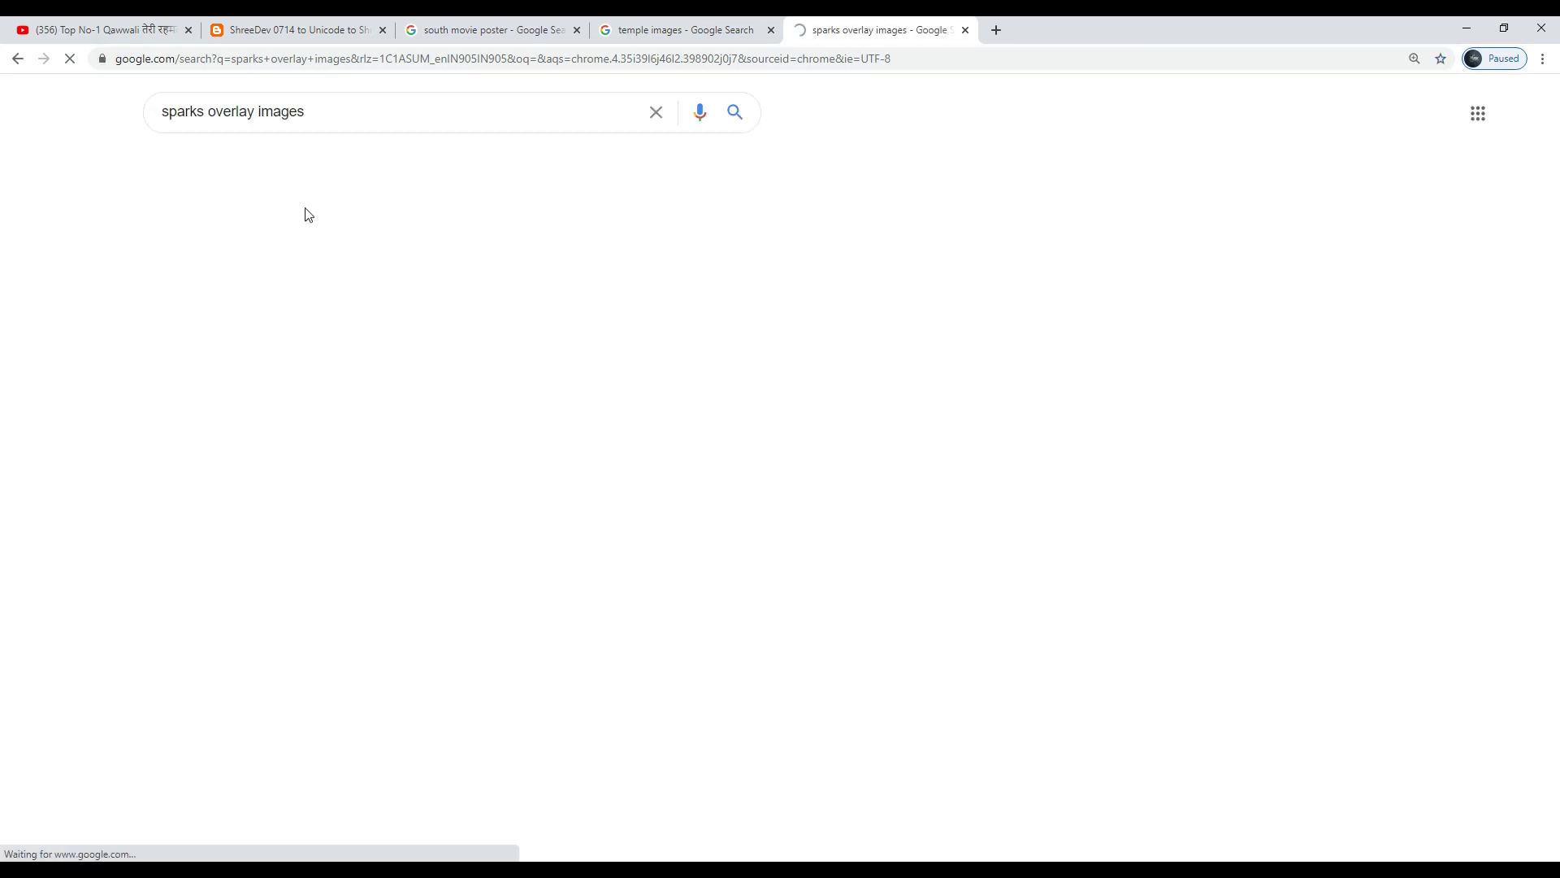
{"action": "left_click", "coordinate": [242, 162]}
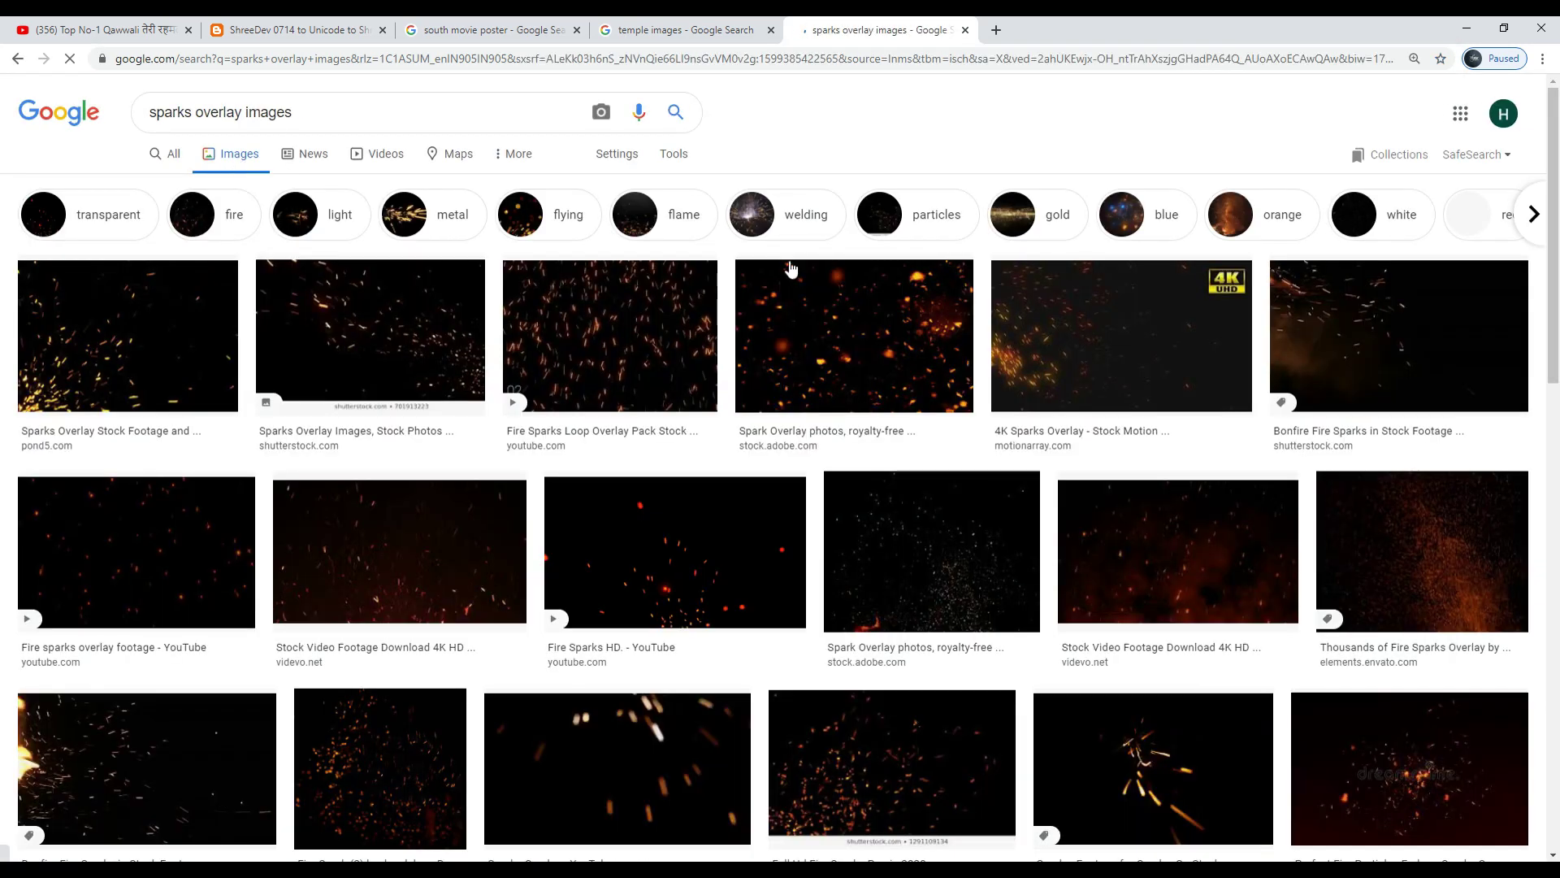
{"action": "scroll", "coordinate": [1090, 520], "scroll_direction": "down", "scroll_amount": 3}
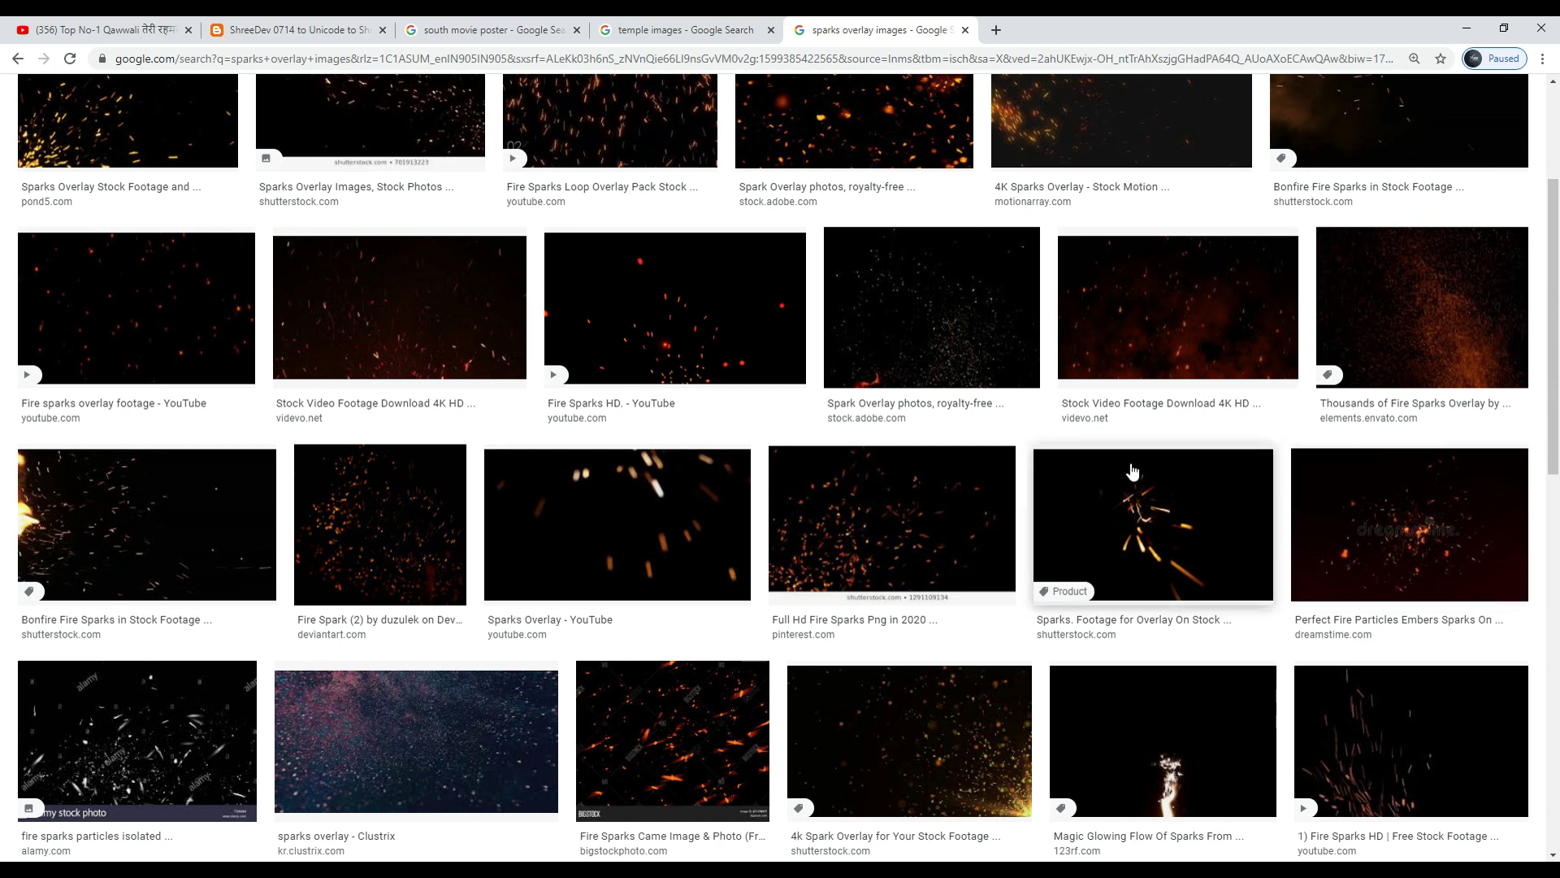
{"action": "scroll", "coordinate": [1334, 589], "scroll_direction": "down", "scroll_amount": 1}
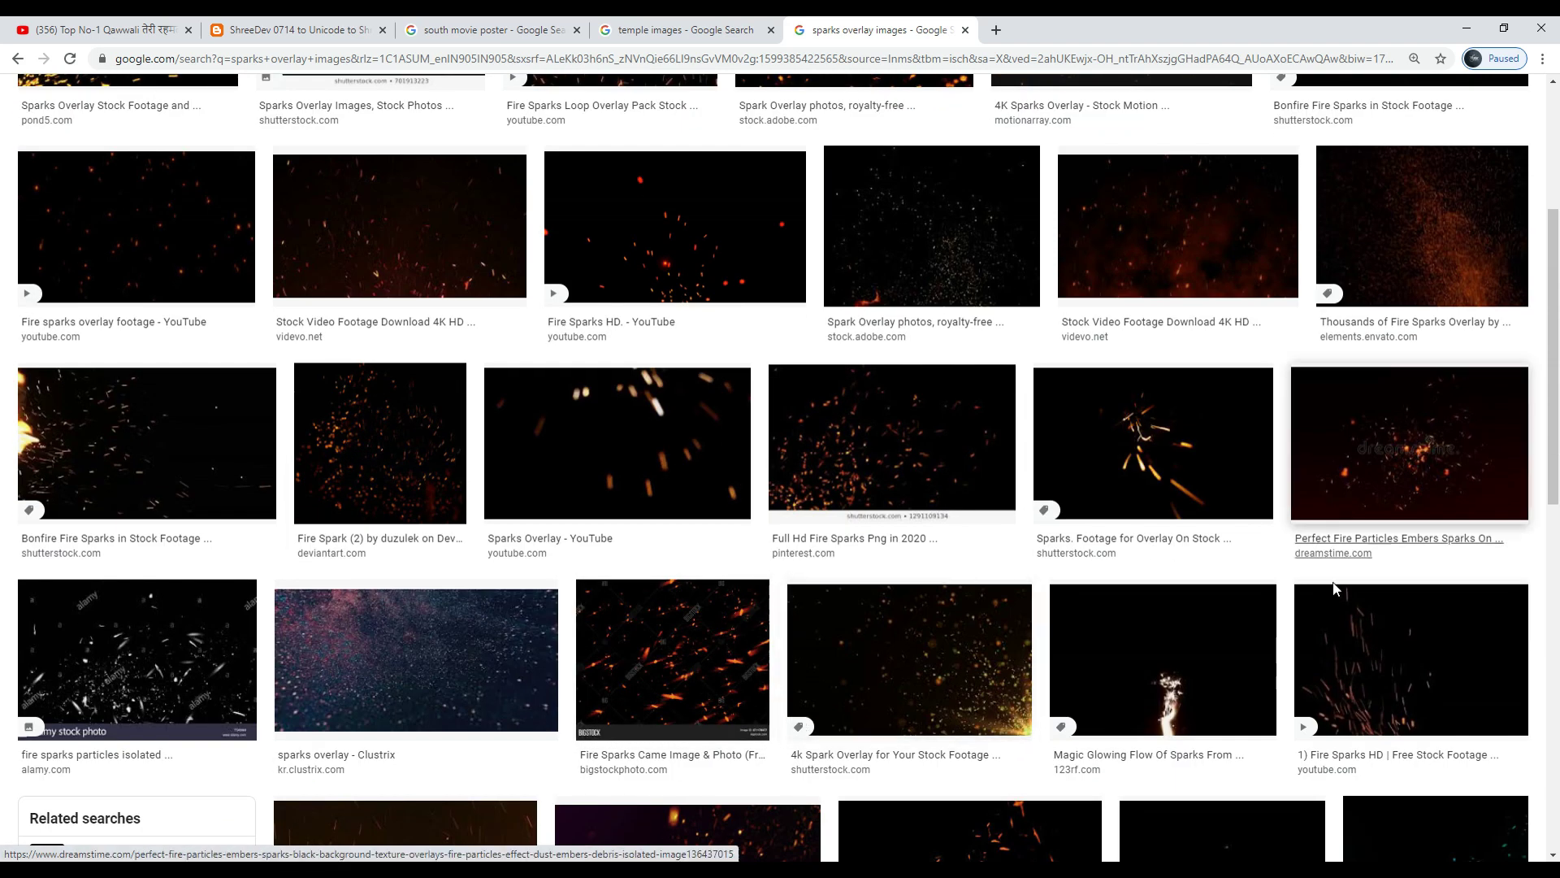
{"action": "scroll", "coordinate": [975, 529], "scroll_direction": "down", "scroll_amount": 1}
{"action": "scroll", "coordinate": [672, 446], "scroll_direction": "down", "scroll_amount": 1}
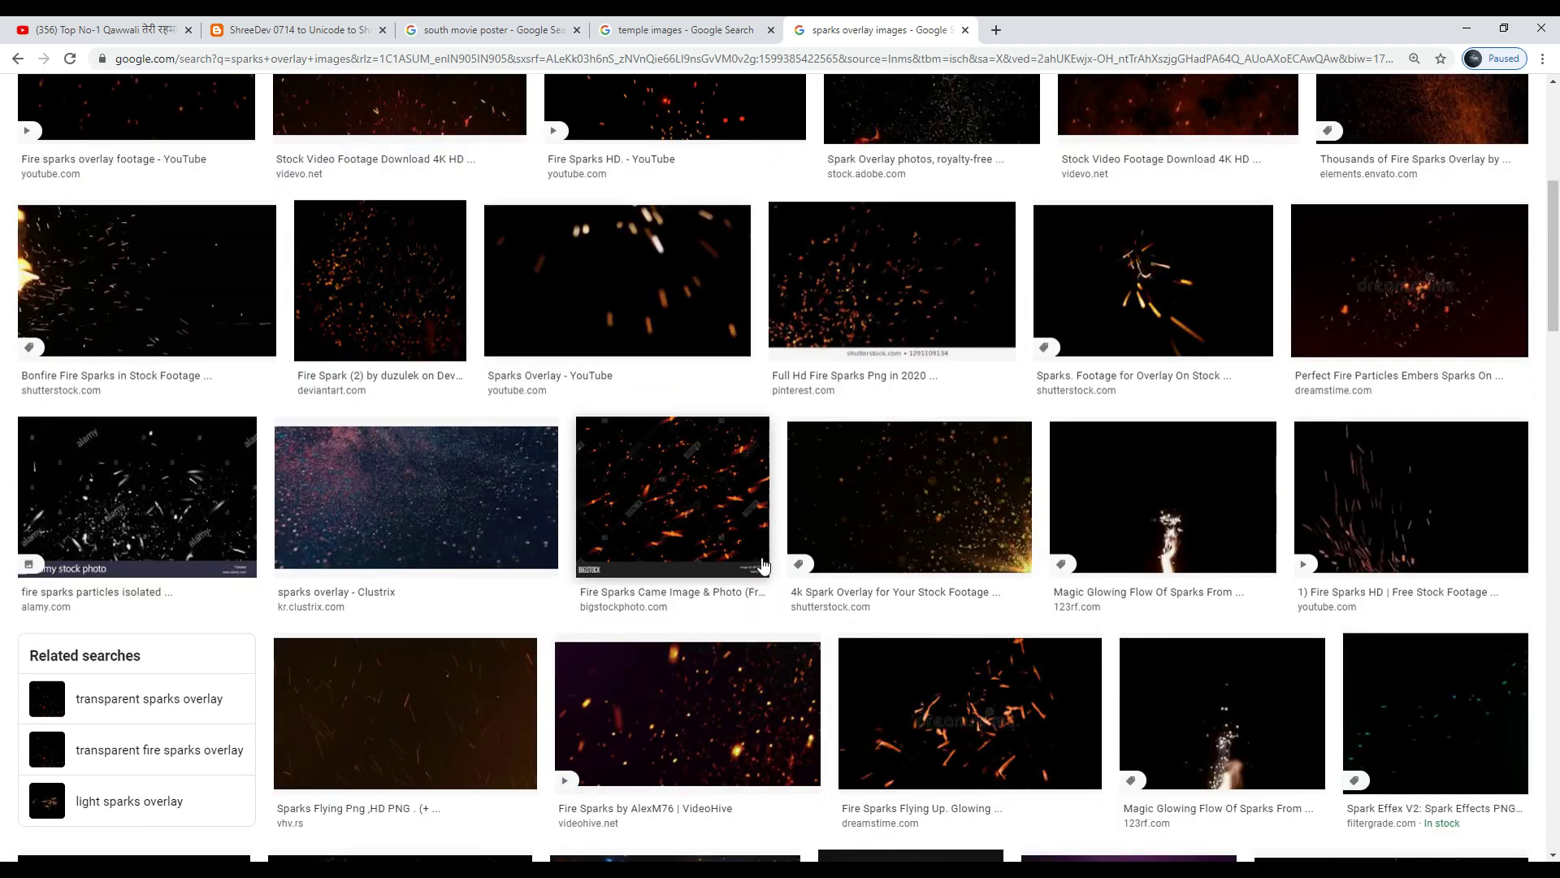
{"action": "scroll", "coordinate": [781, 563], "scroll_direction": "down", "scroll_amount": 4}
{"action": "scroll", "coordinate": [821, 561], "scroll_direction": "down", "scroll_amount": 3}
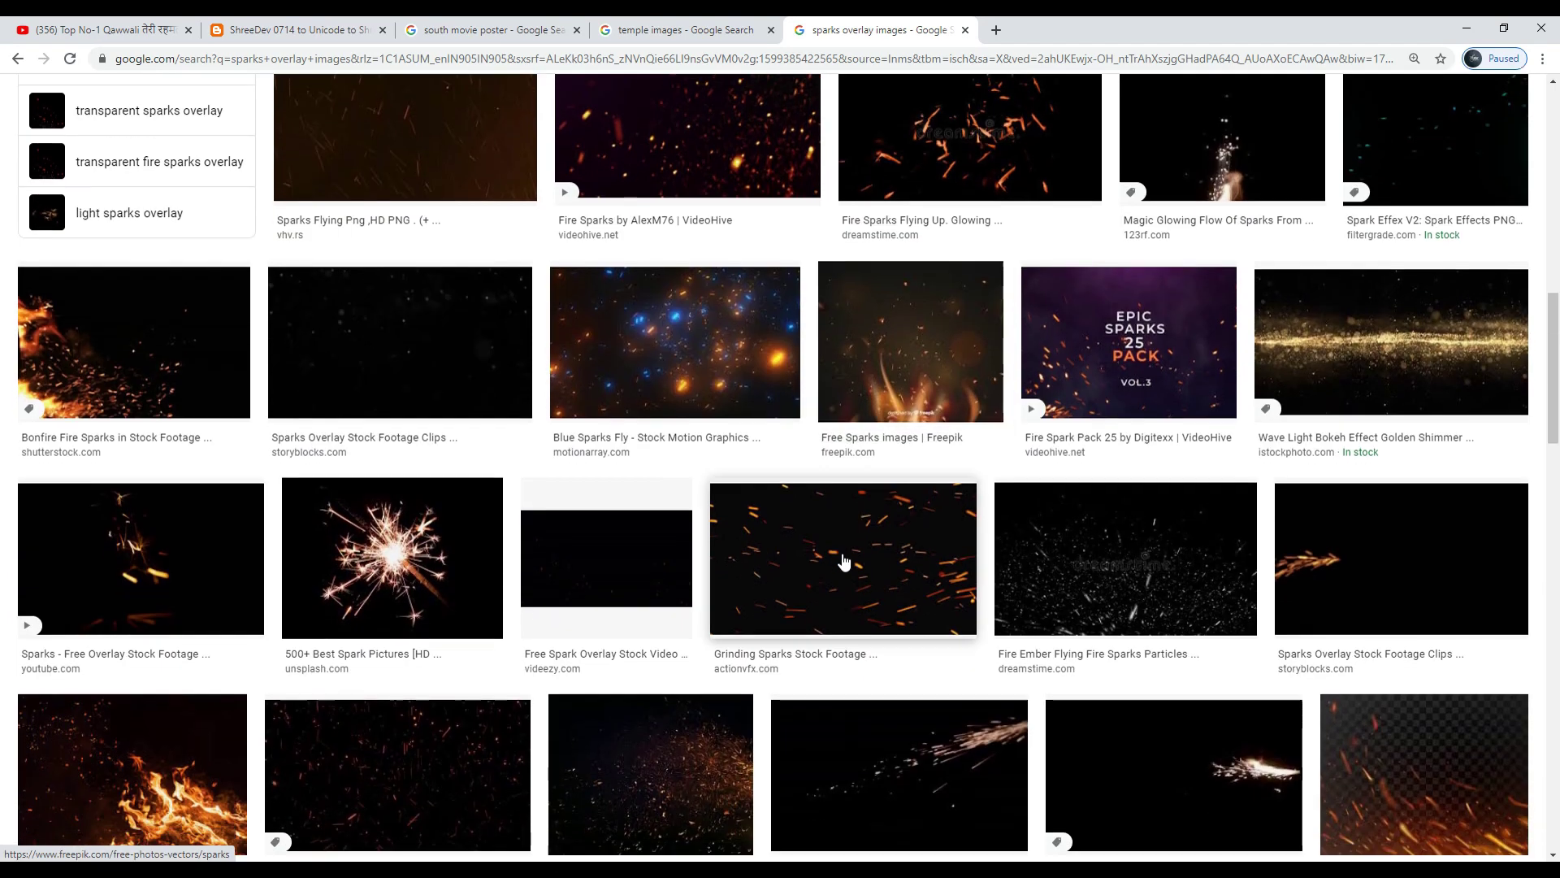
{"action": "scroll", "coordinate": [843, 561], "scroll_direction": "down", "scroll_amount": 1}
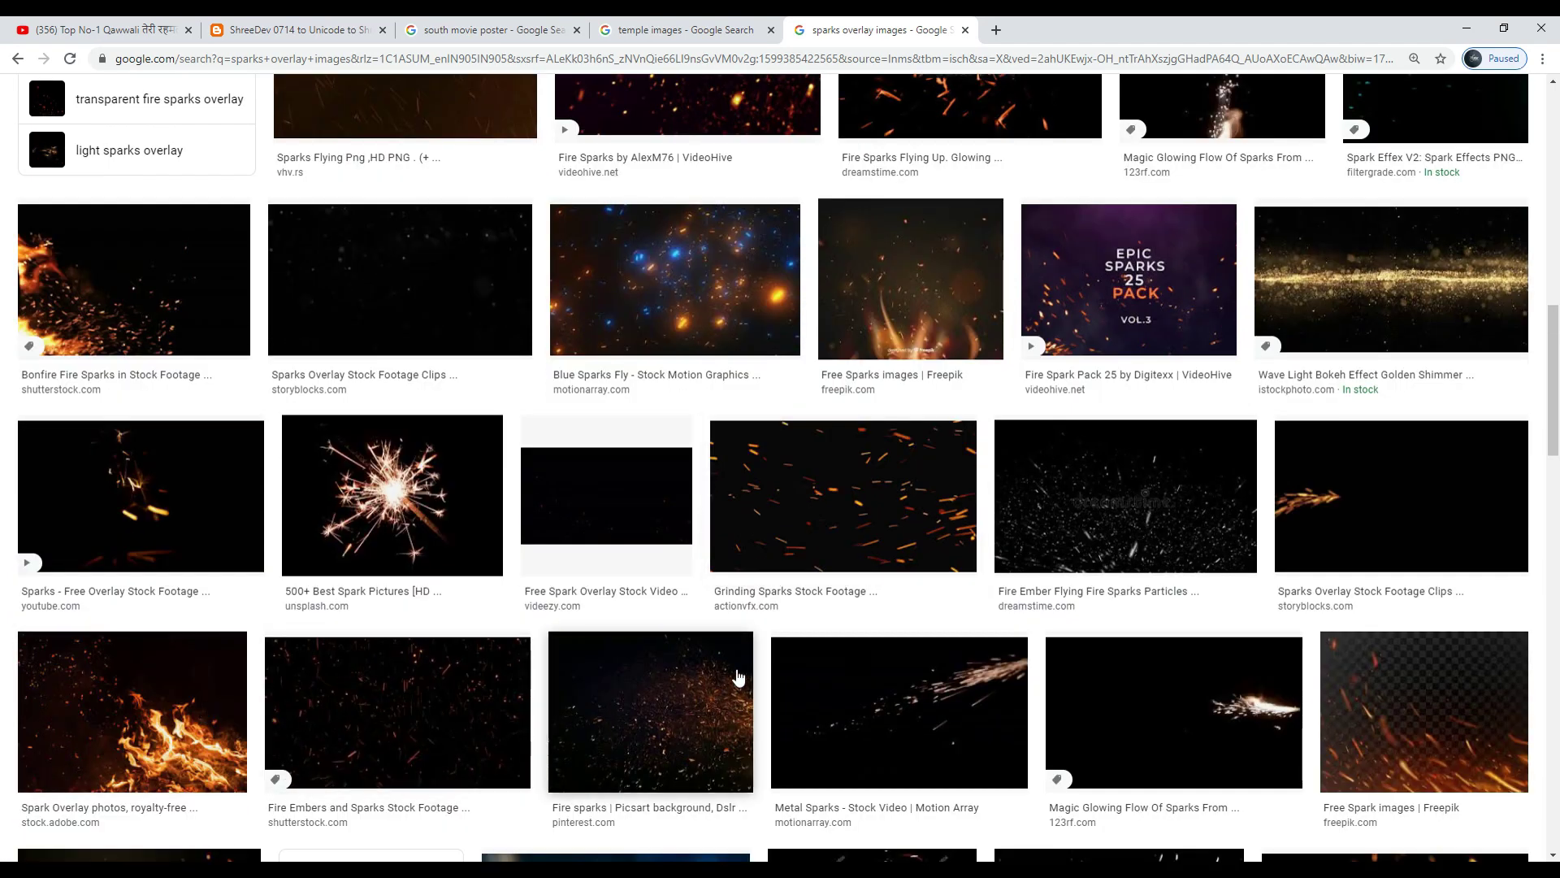
{"action": "scroll", "coordinate": [737, 677], "scroll_direction": "up", "scroll_amount": 4}
{"action": "scroll", "coordinate": [1176, 400], "scroll_direction": "up", "scroll_amount": 4}
{"action": "scroll", "coordinate": [1382, 512], "scroll_direction": "up", "scroll_amount": 2}
Open the red Fire Particles Overlay result and copy its image
{"action": "left_click", "coordinate": [1381, 512]}
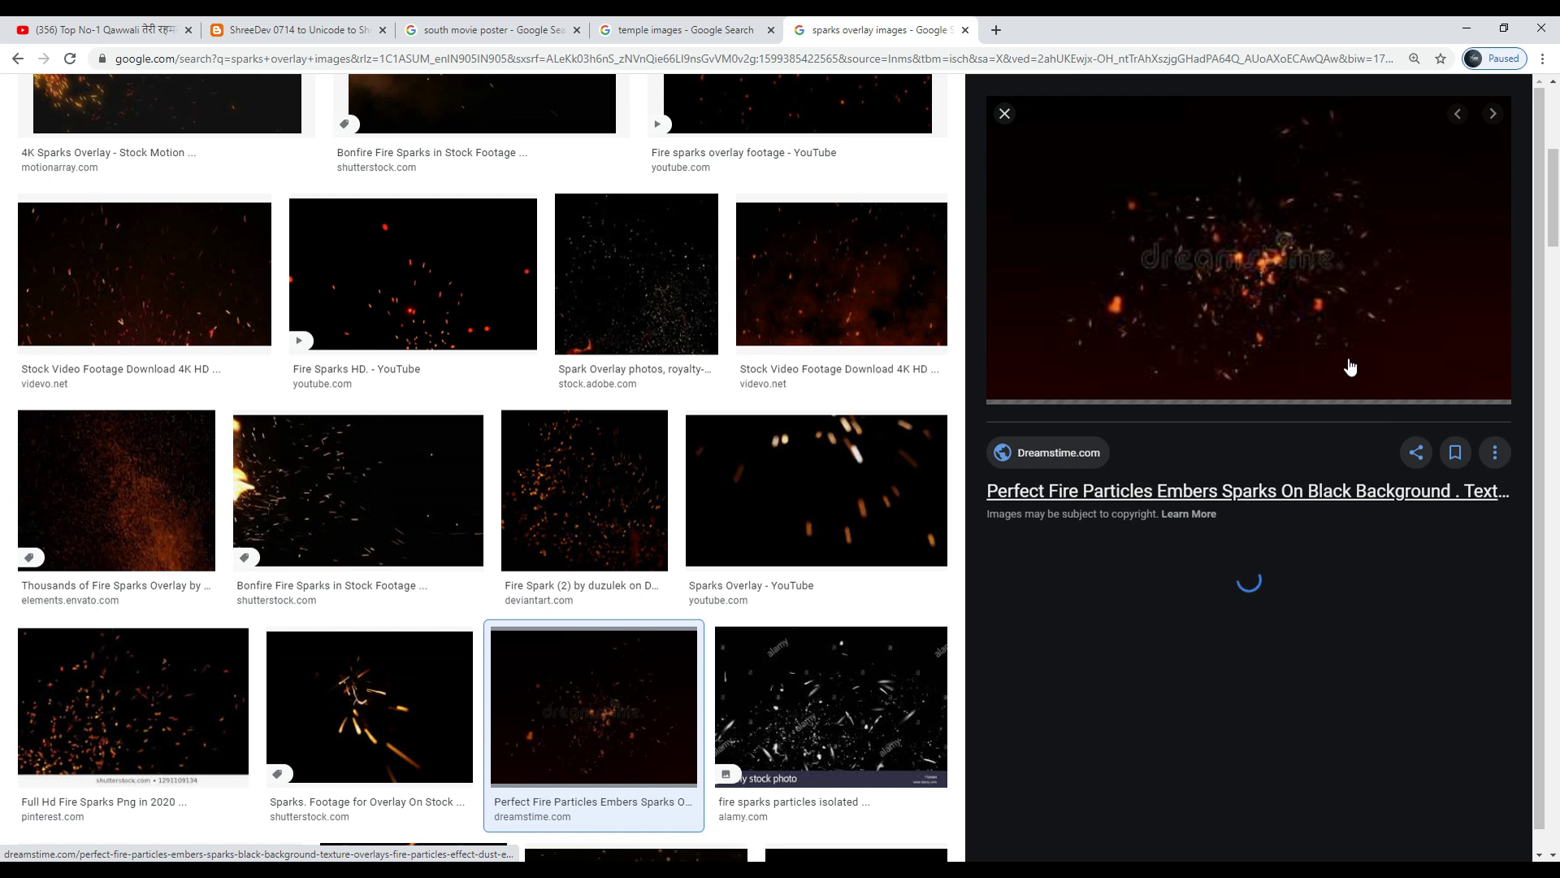
{"action": "left_click", "coordinate": [1071, 614]}
{"action": "scroll", "coordinate": [1262, 532], "scroll_direction": "down", "scroll_amount": 2}
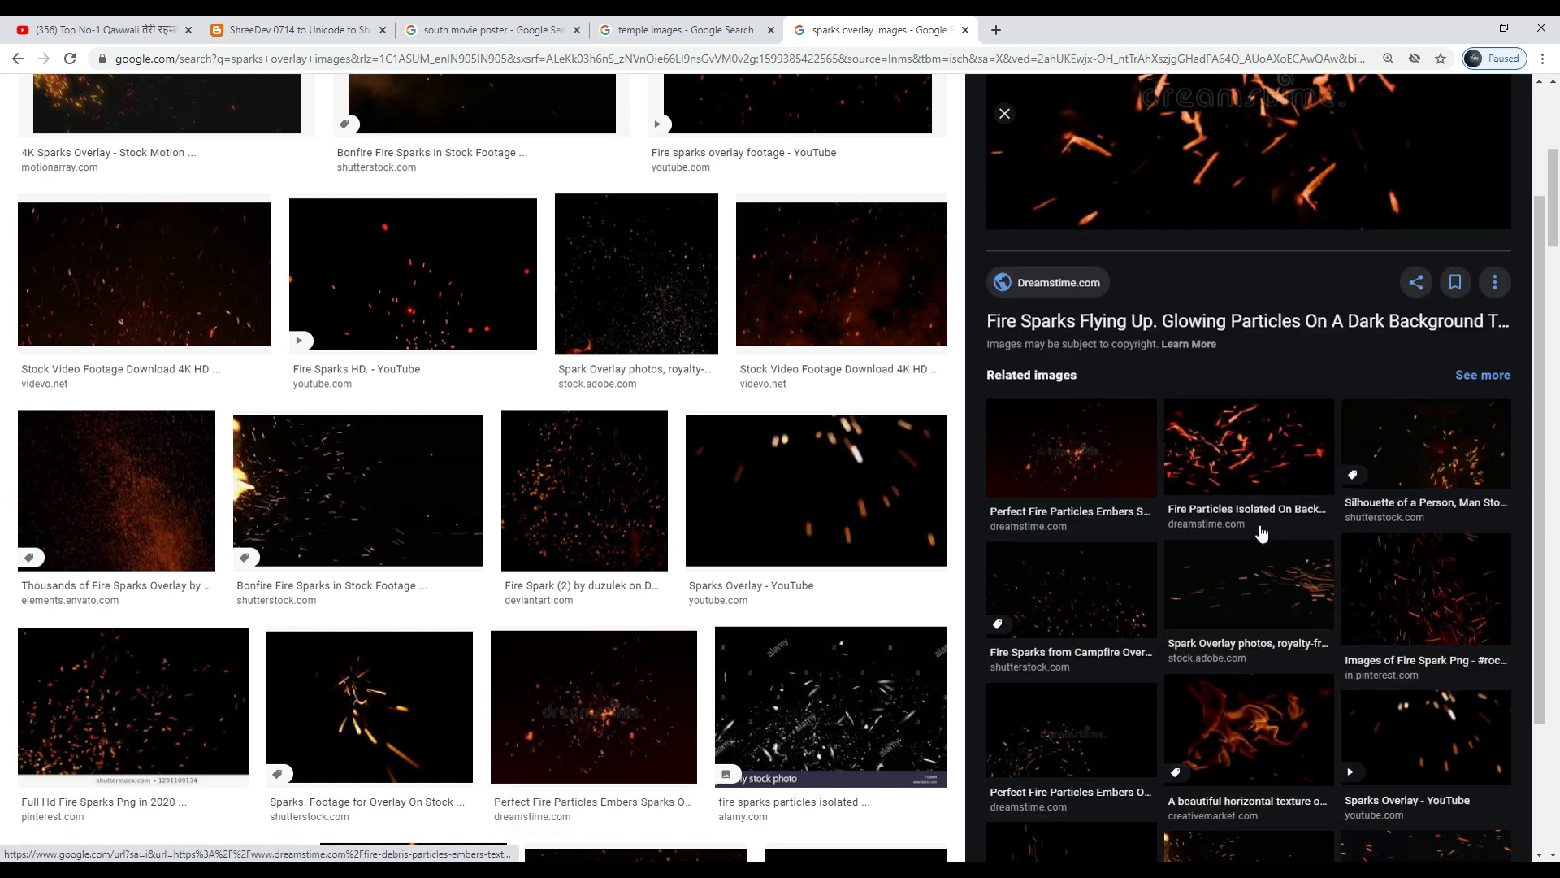
{"action": "left_click", "coordinate": [1261, 533]}
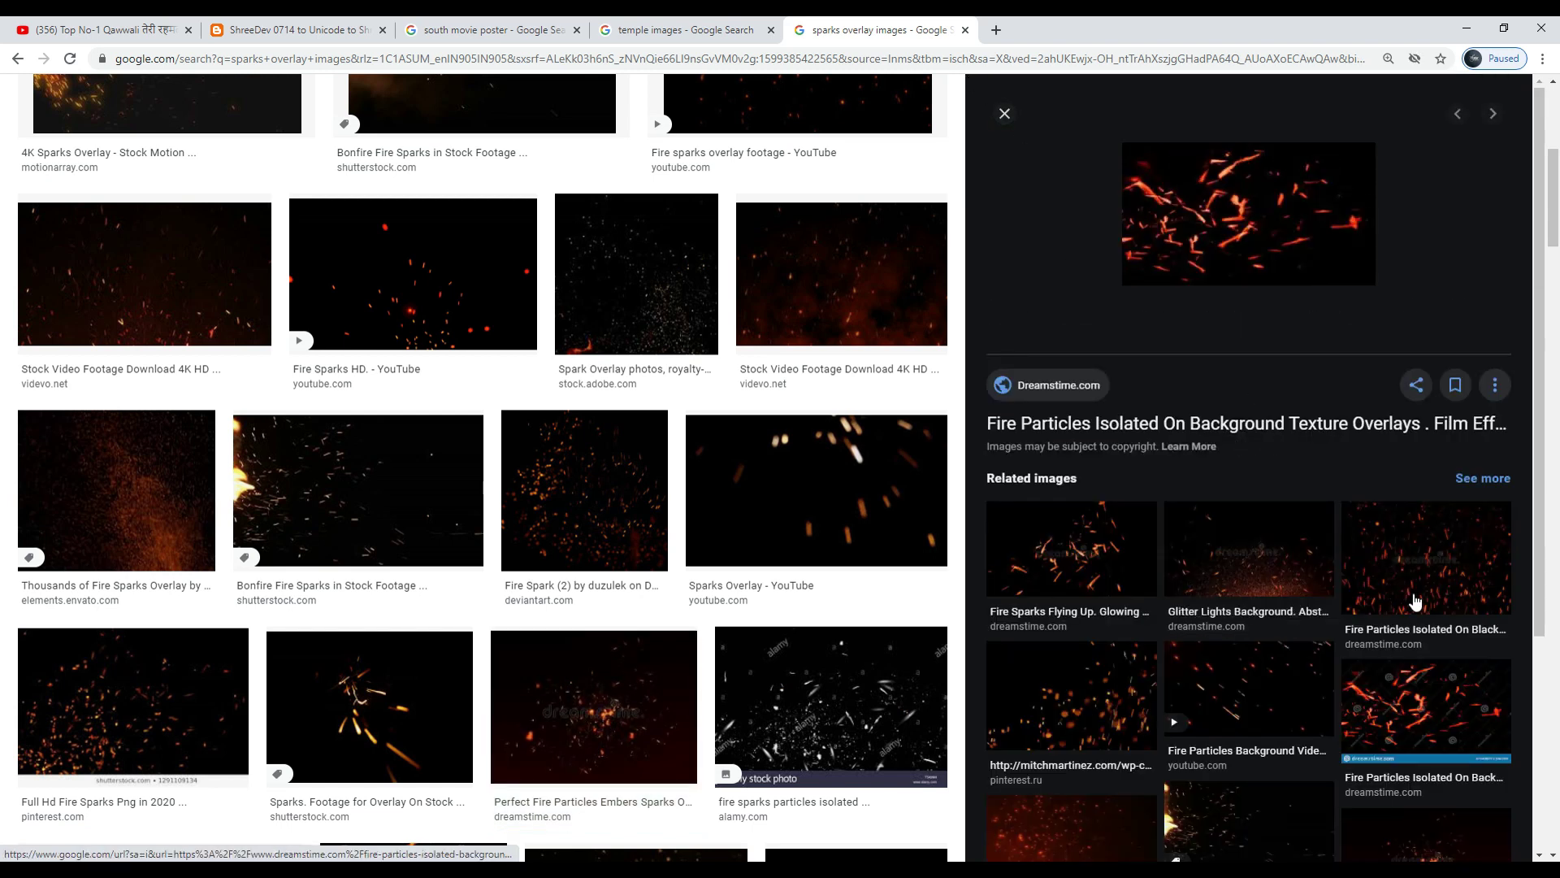
{"action": "scroll", "coordinate": [1215, 694], "scroll_direction": "down", "scroll_amount": 1}
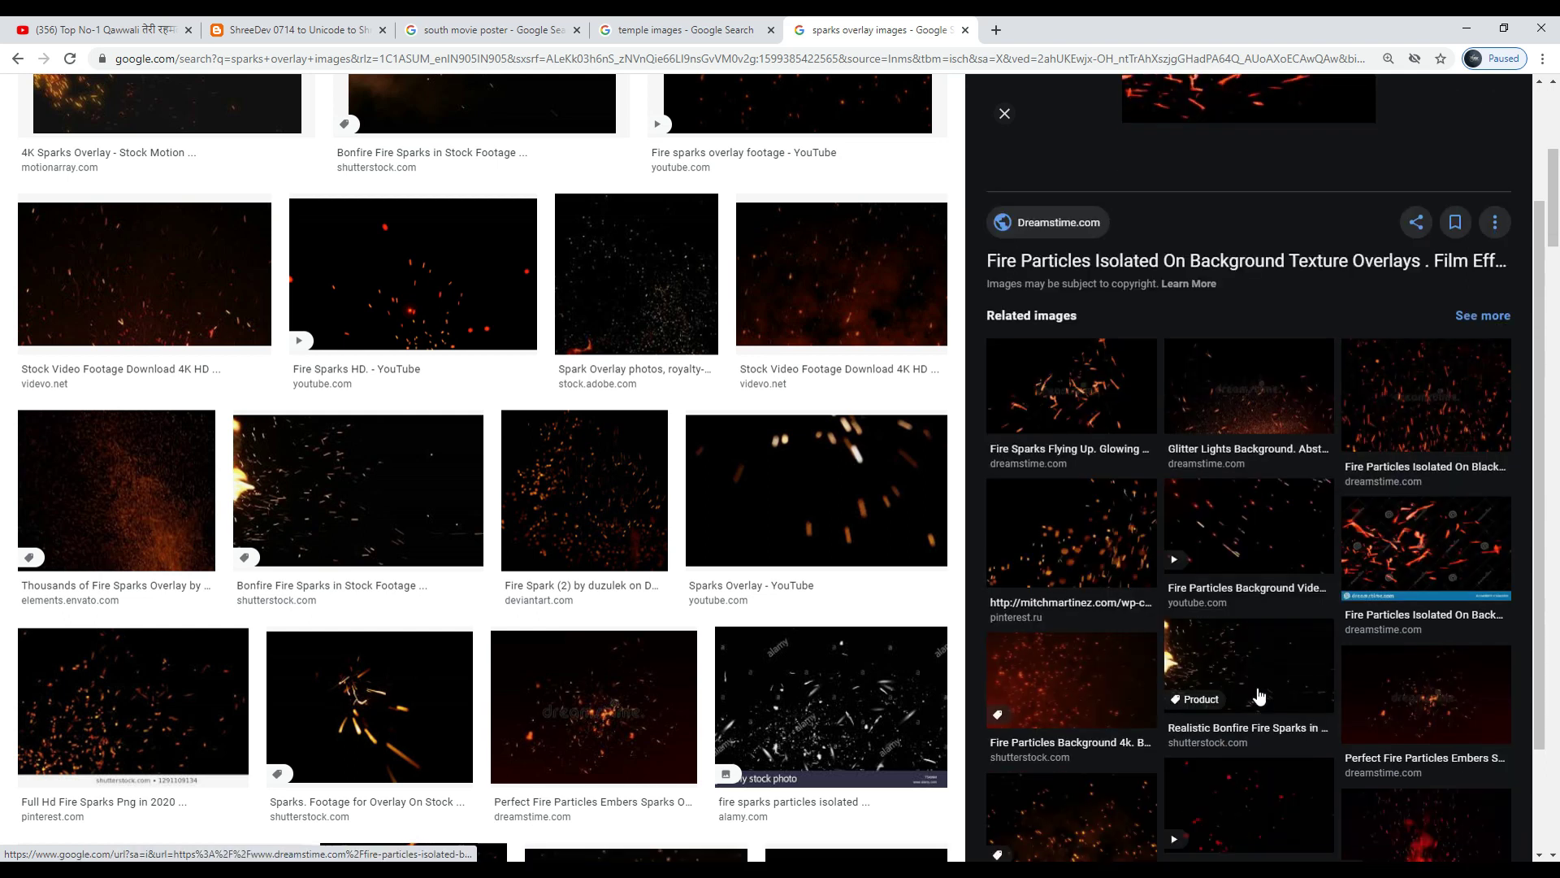
{"action": "scroll", "coordinate": [1162, 549], "scroll_direction": "down", "scroll_amount": 2}
{"action": "left_click", "coordinate": [1245, 662]}
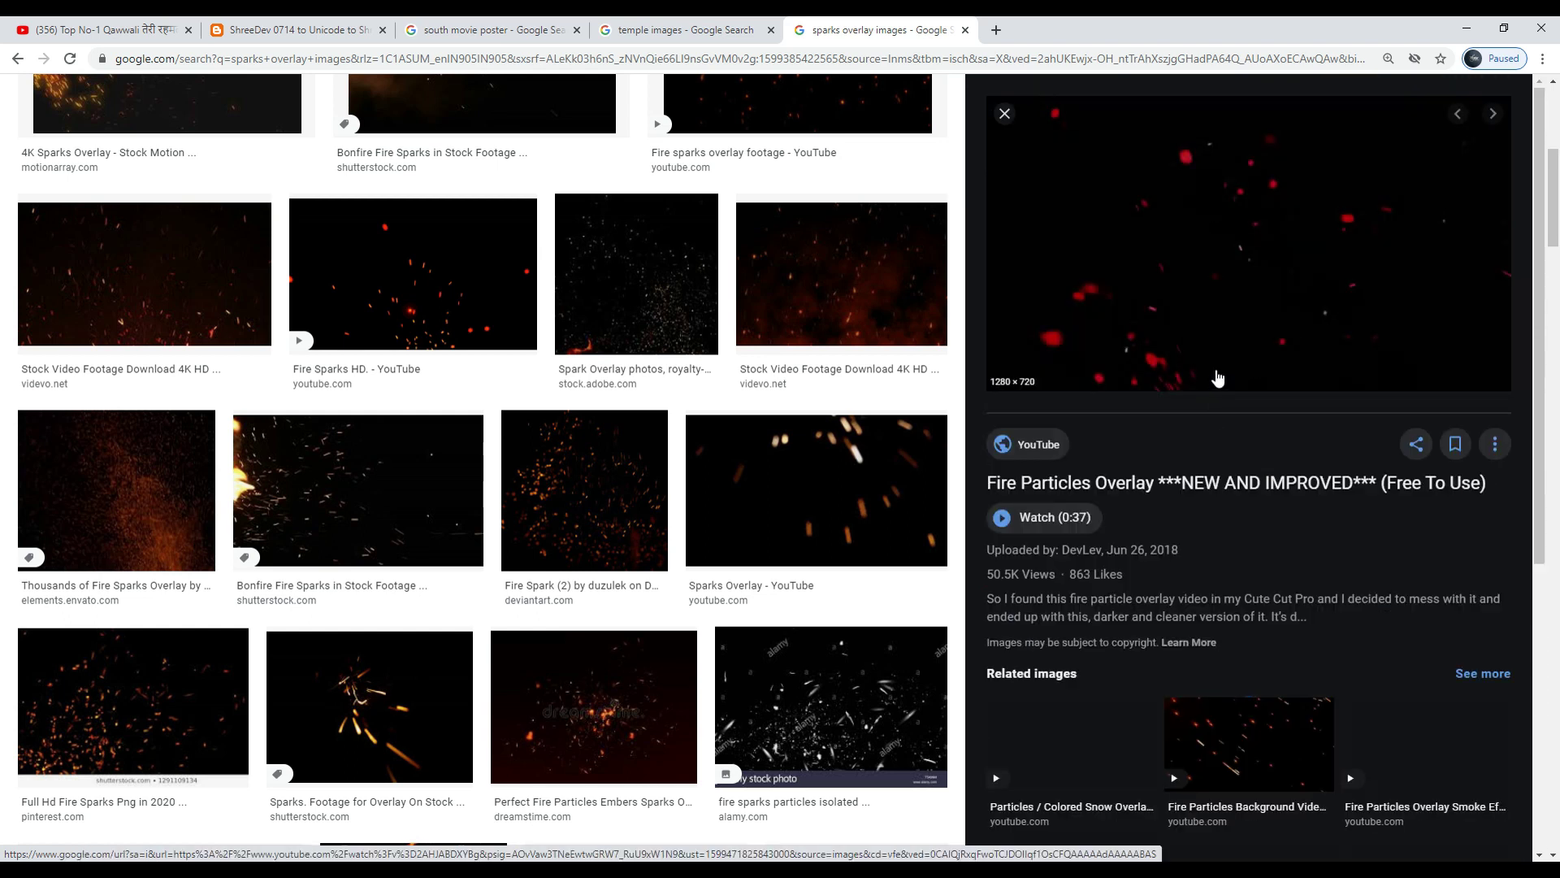
{"action": "right_click", "coordinate": [1213, 259]}
{"action": "left_click", "coordinate": [1261, 430]}
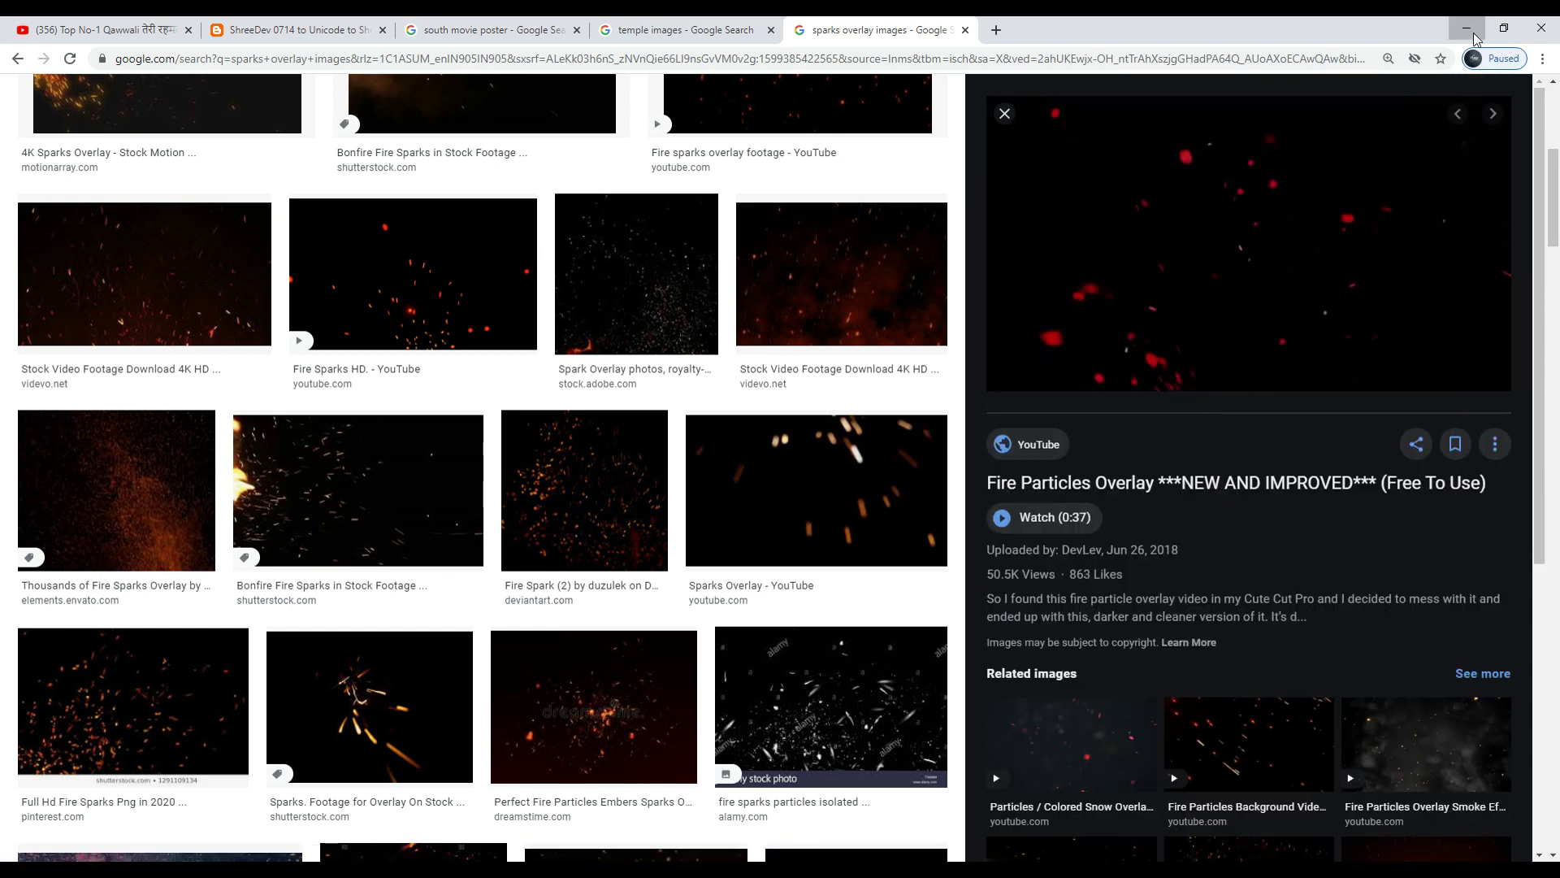
{"action": "key", "text": "alt+Tab"}
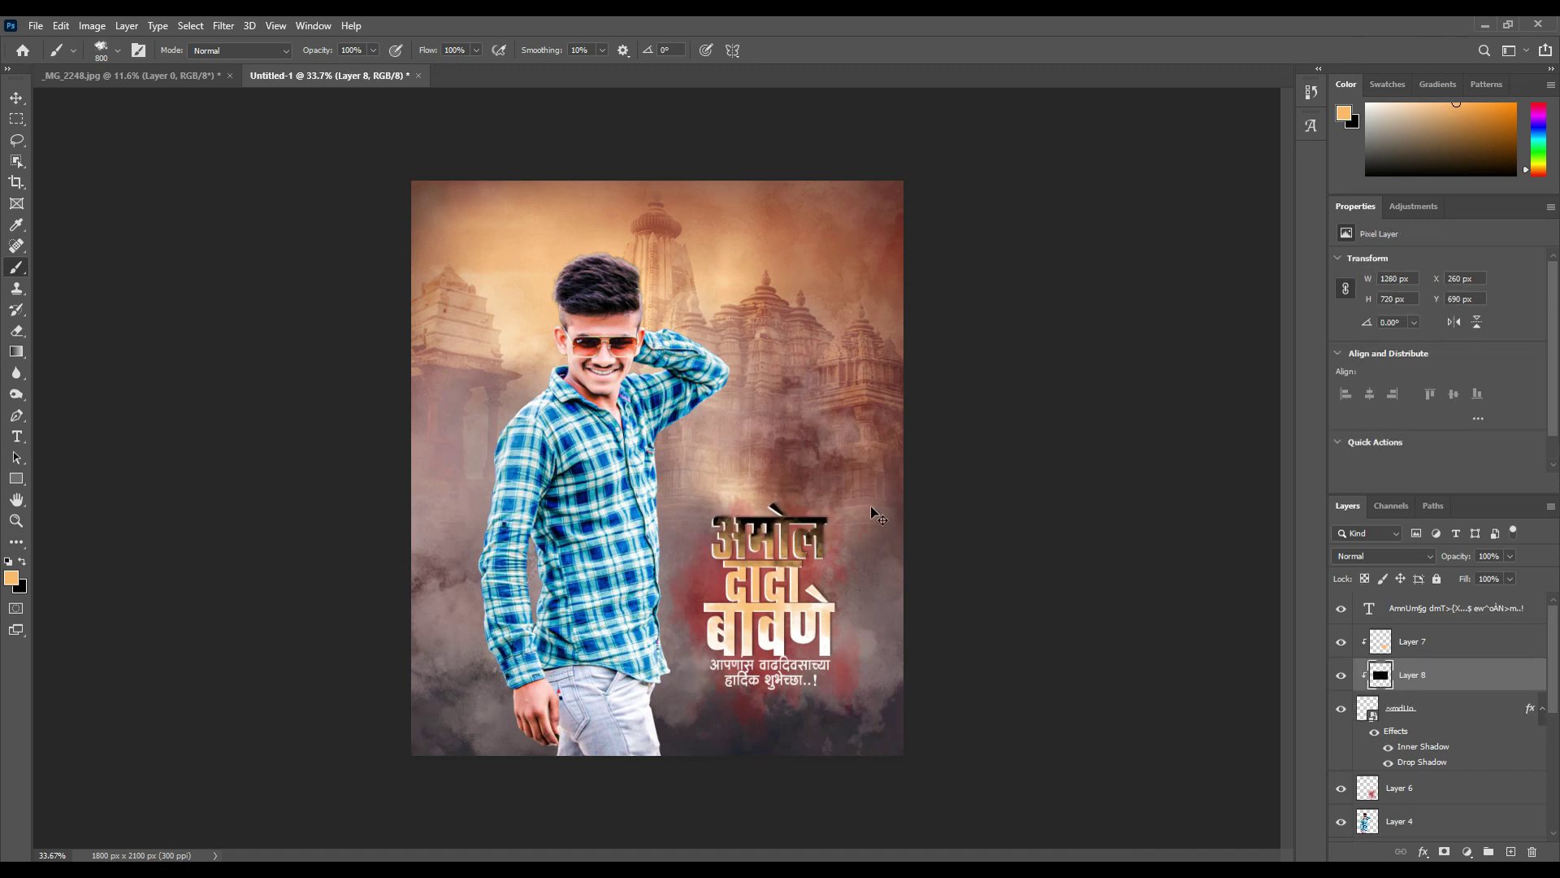
Paste the fire particles above the top text layer, rotate 90° clockwise and stretch over the canvas
{"action": "key", "text": "Delete"}
{"action": "left_click", "coordinate": [1463, 609]}
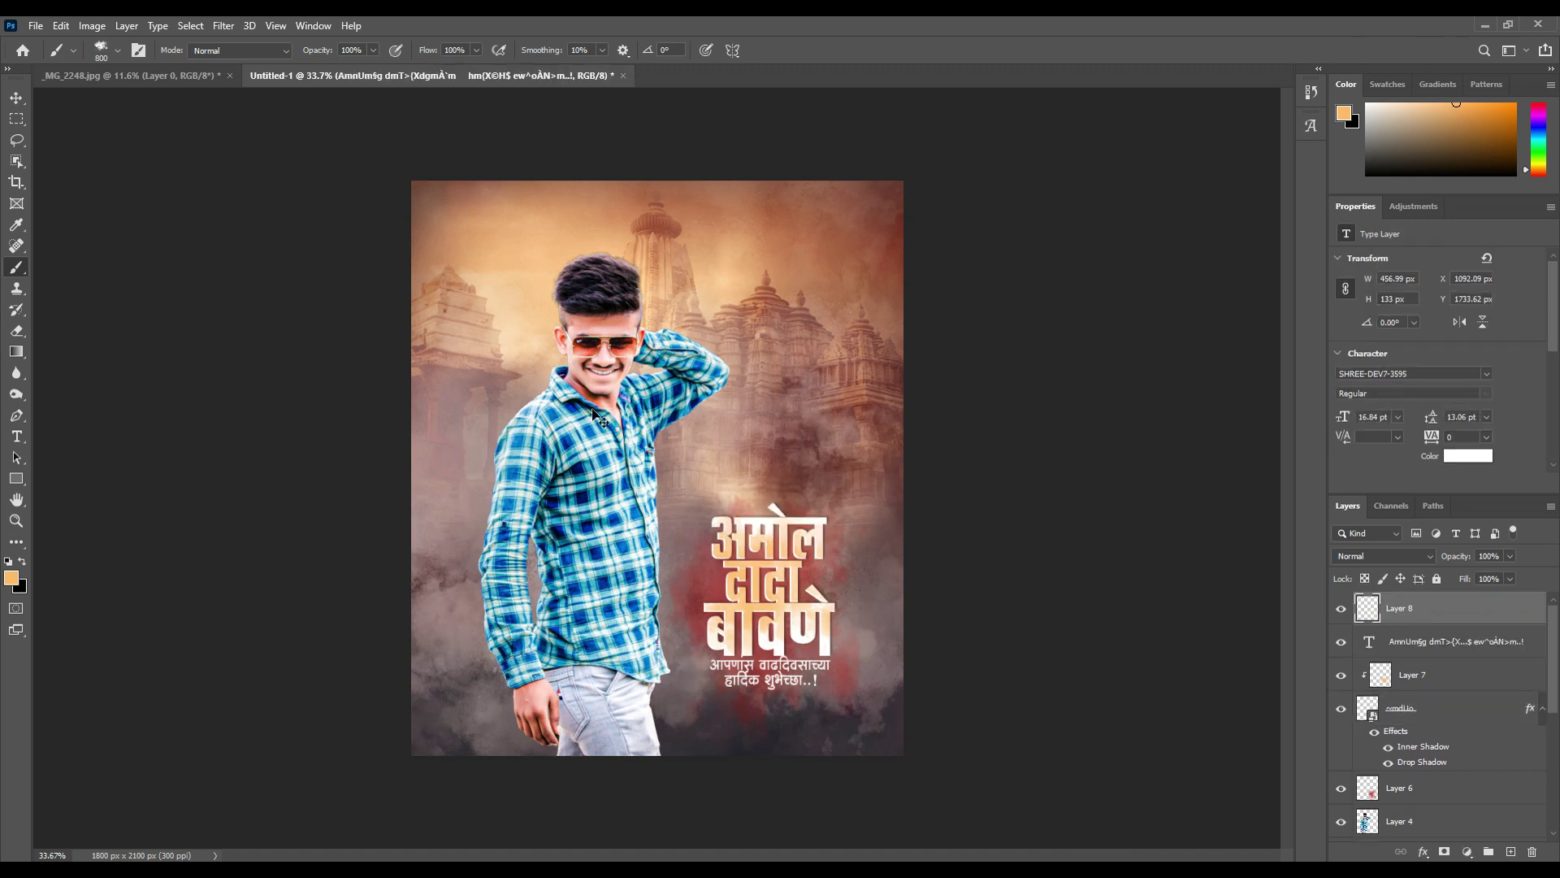
{"action": "key", "text": "ctrl+v"}
{"action": "key", "text": "ctrl+t"}
{"action": "left_click_drag", "start_coordinate": [657, 370], "coordinate": [659, 281]}
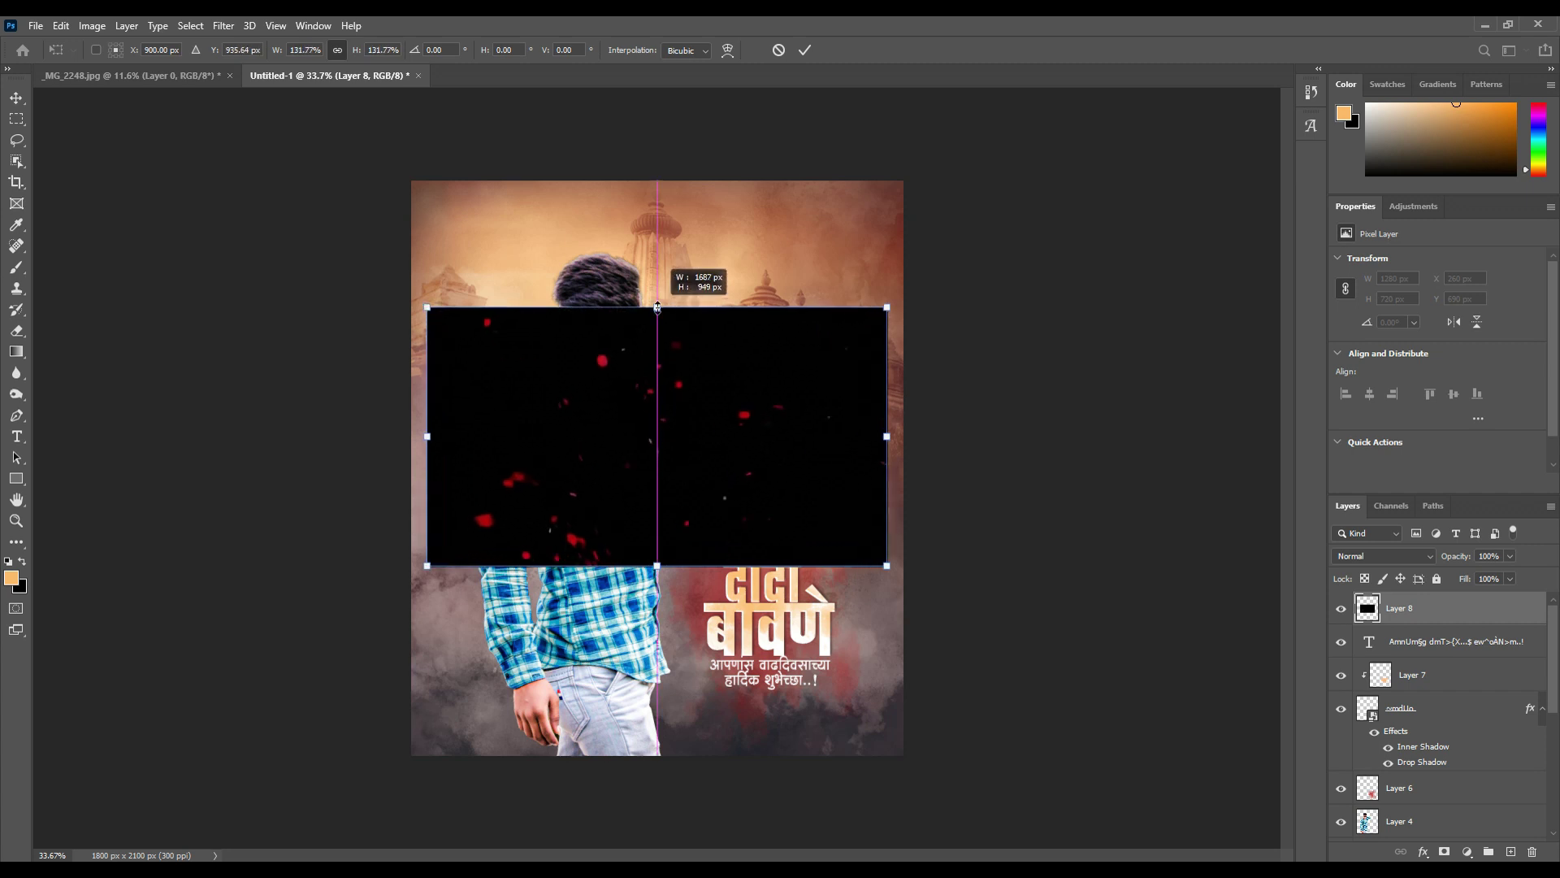
{"action": "right_click", "coordinate": [681, 367]}
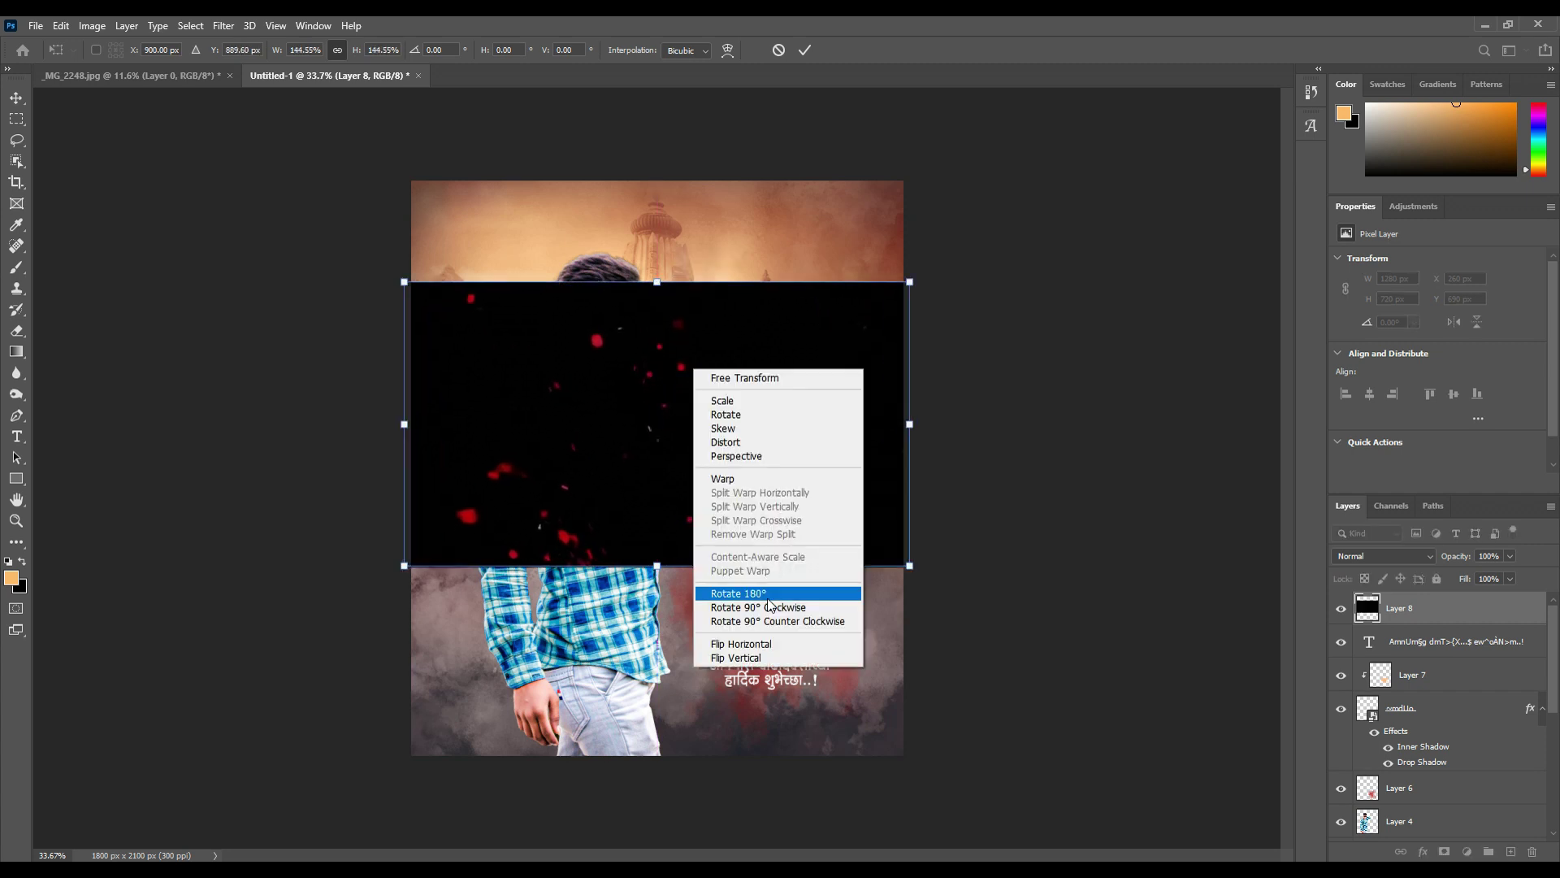
{"action": "left_click", "coordinate": [731, 593]}
{"action": "left_click_drag", "start_coordinate": [709, 393], "coordinate": [605, 401]}
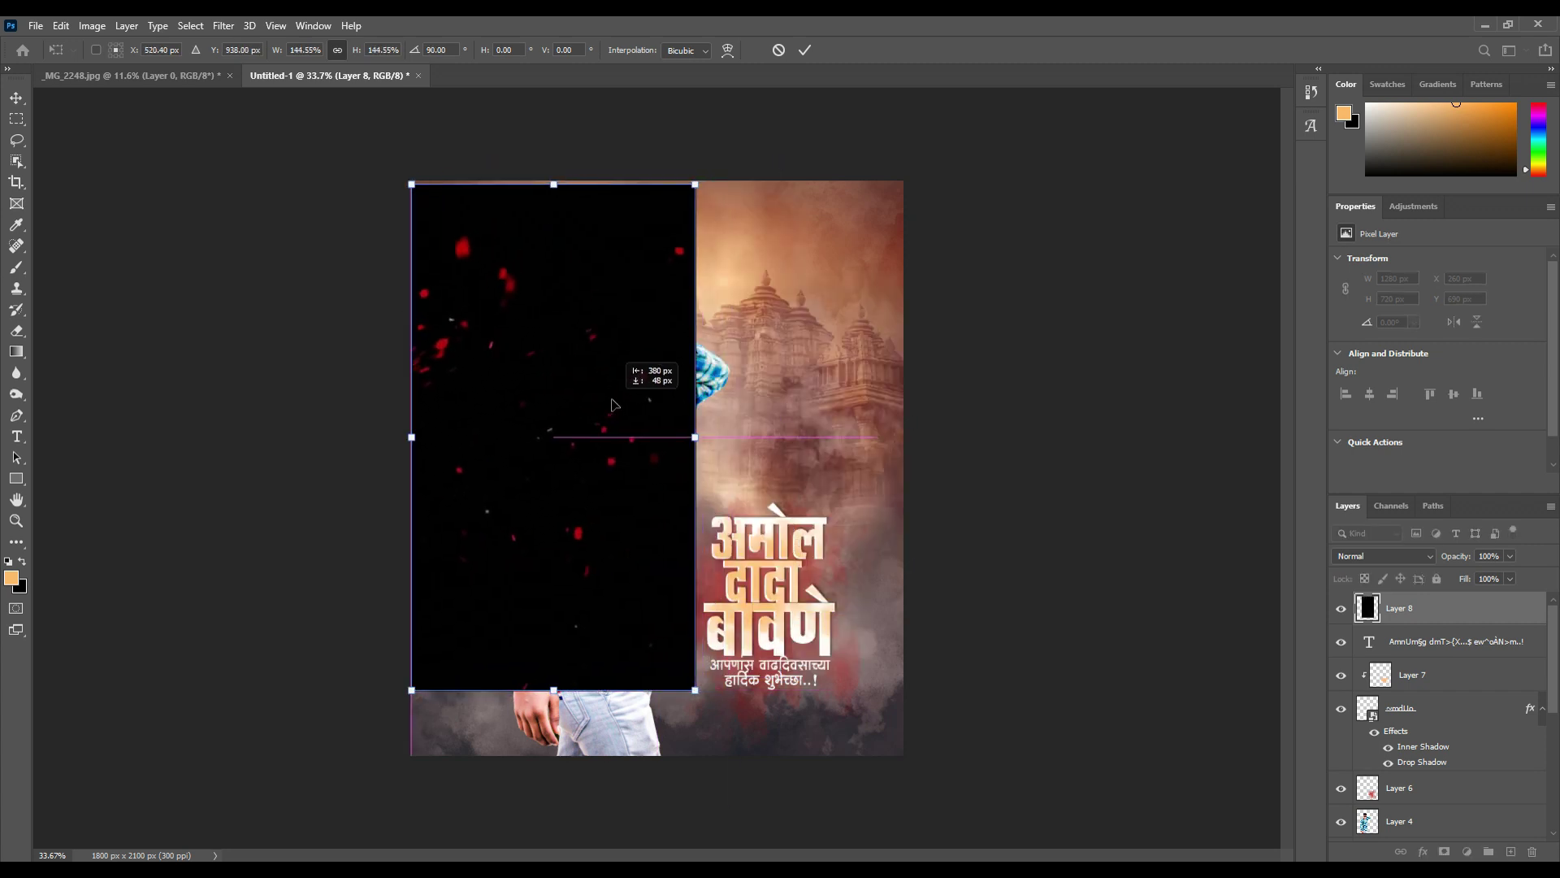
{"action": "left_click_drag", "start_coordinate": [704, 440], "coordinate": [909, 431]}
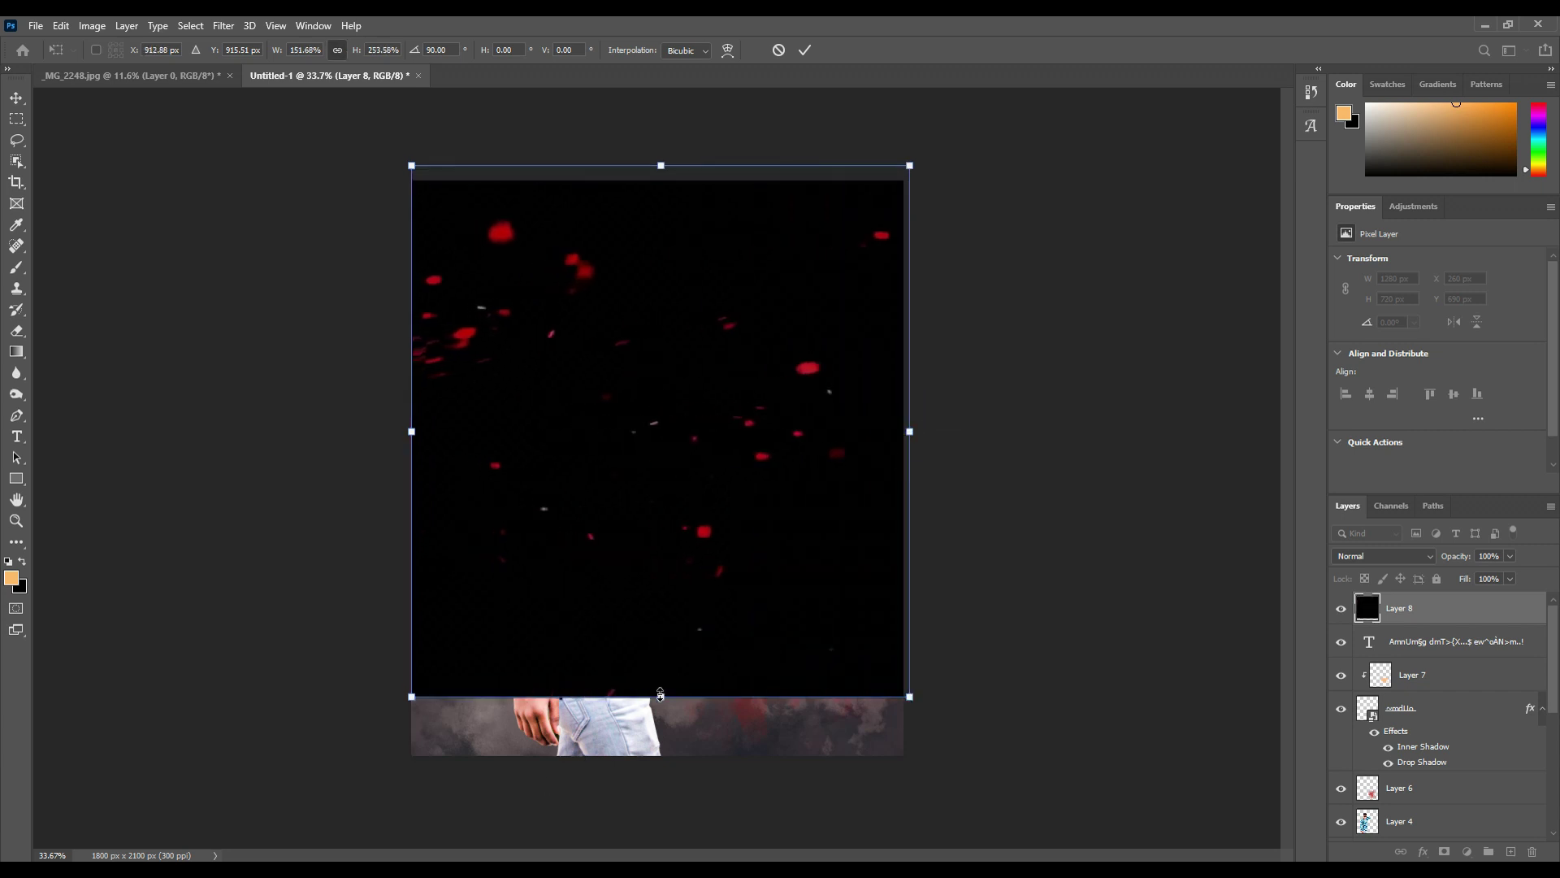
{"action": "left_click_drag", "start_coordinate": [661, 693], "coordinate": [660, 766]}
{"action": "key", "text": "Return"}
Set the sparks layer's blend mode to Screen to hide the black
{"action": "key", "text": "b"}
{"action": "left_click", "coordinate": [1382, 556]}
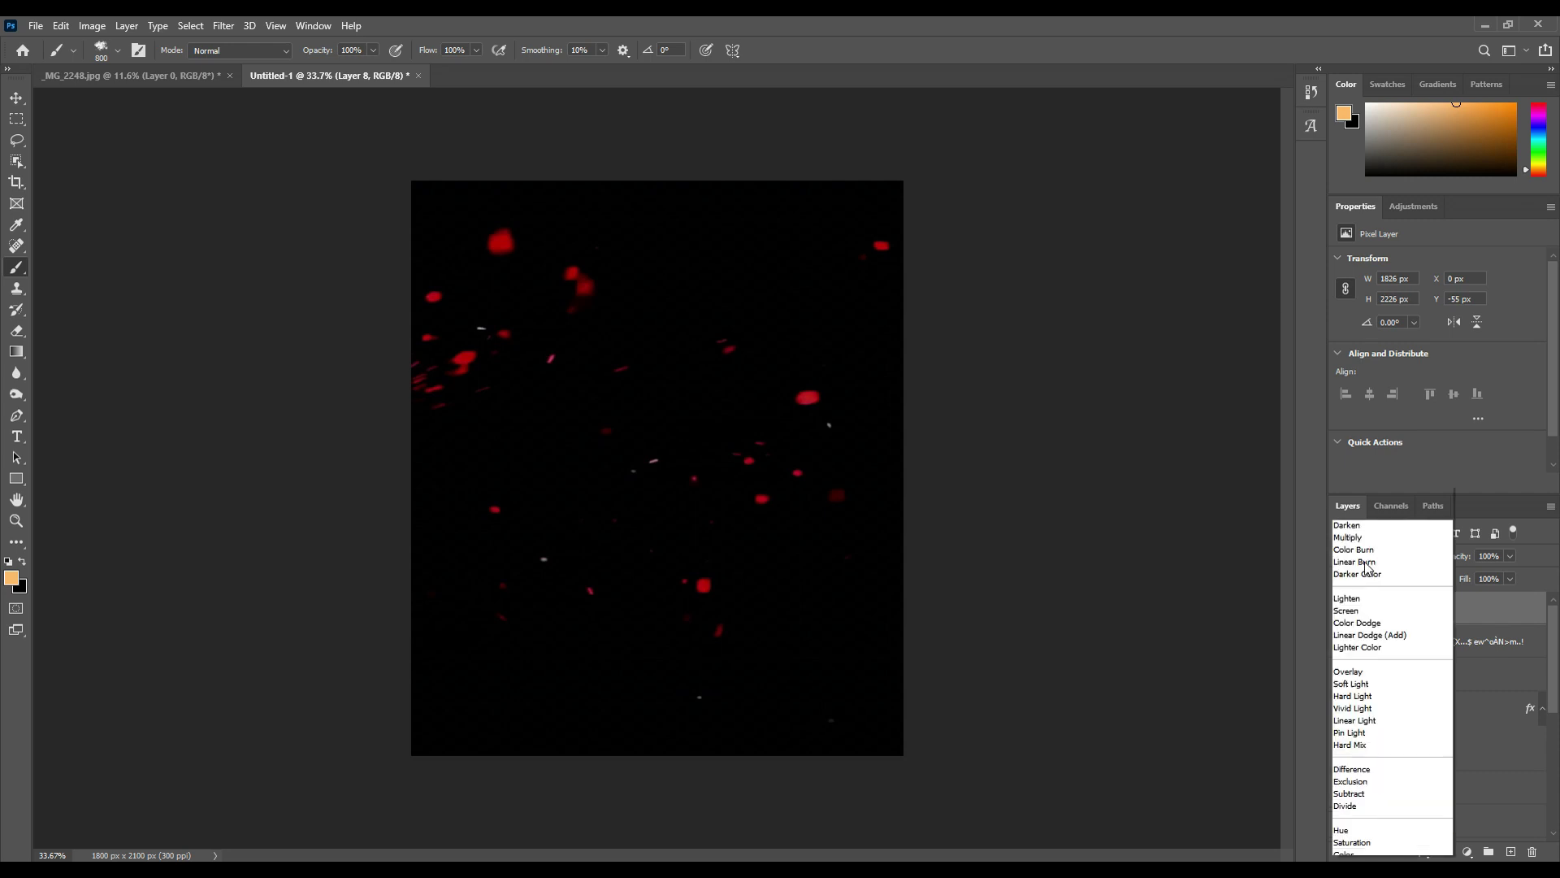
{"action": "left_click", "coordinate": [1349, 610]}
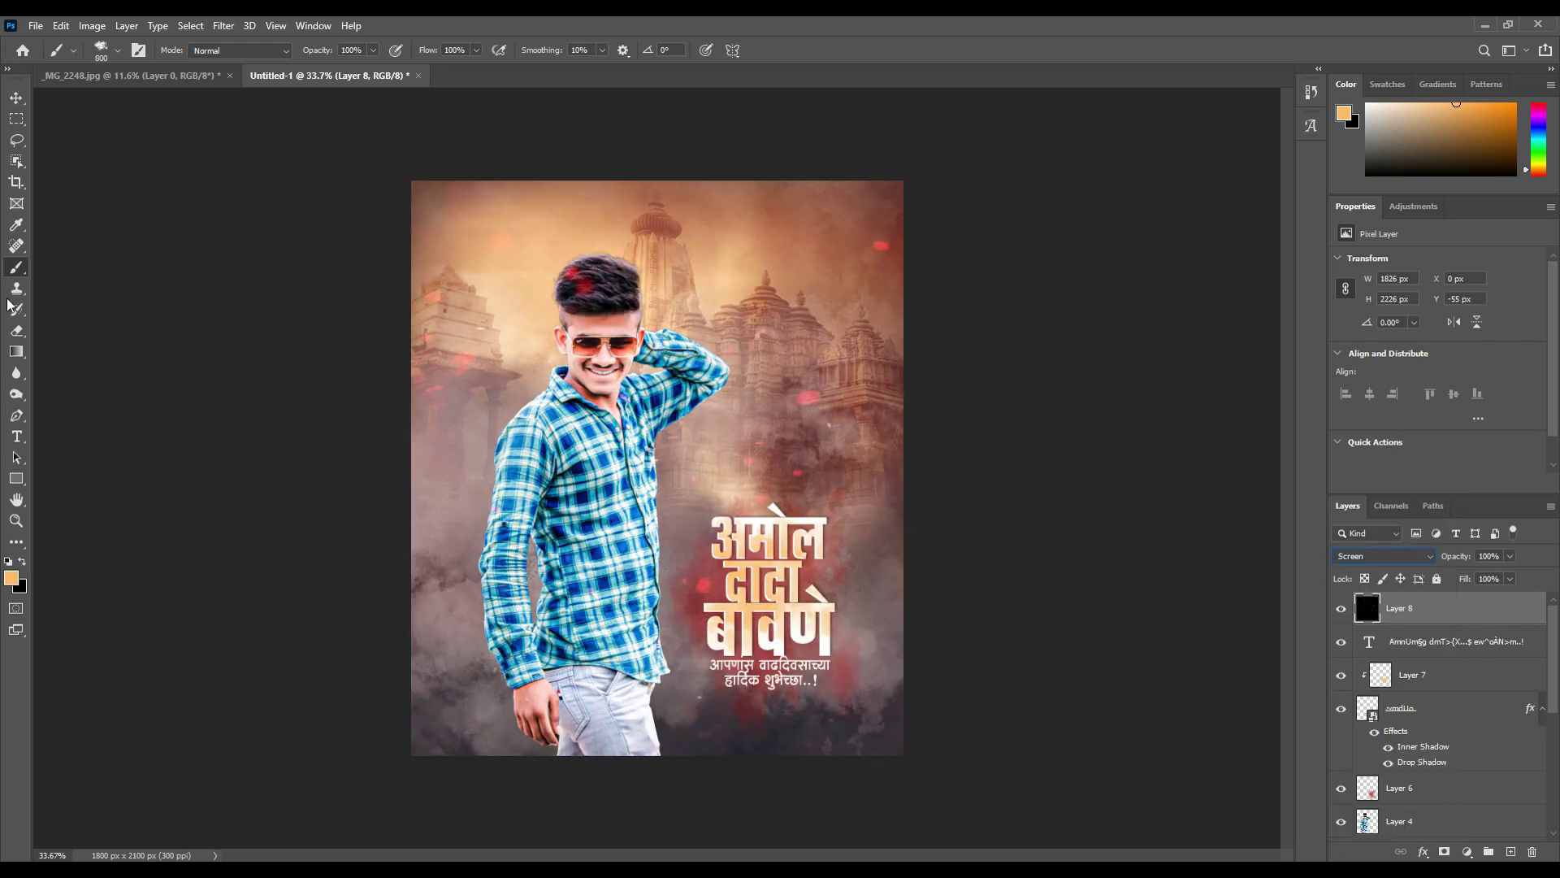
Lower Red and push Color Balance 1 midtones toward blue, then select the empty Layer 9
{"action": "left_click", "coordinate": [15, 333]}
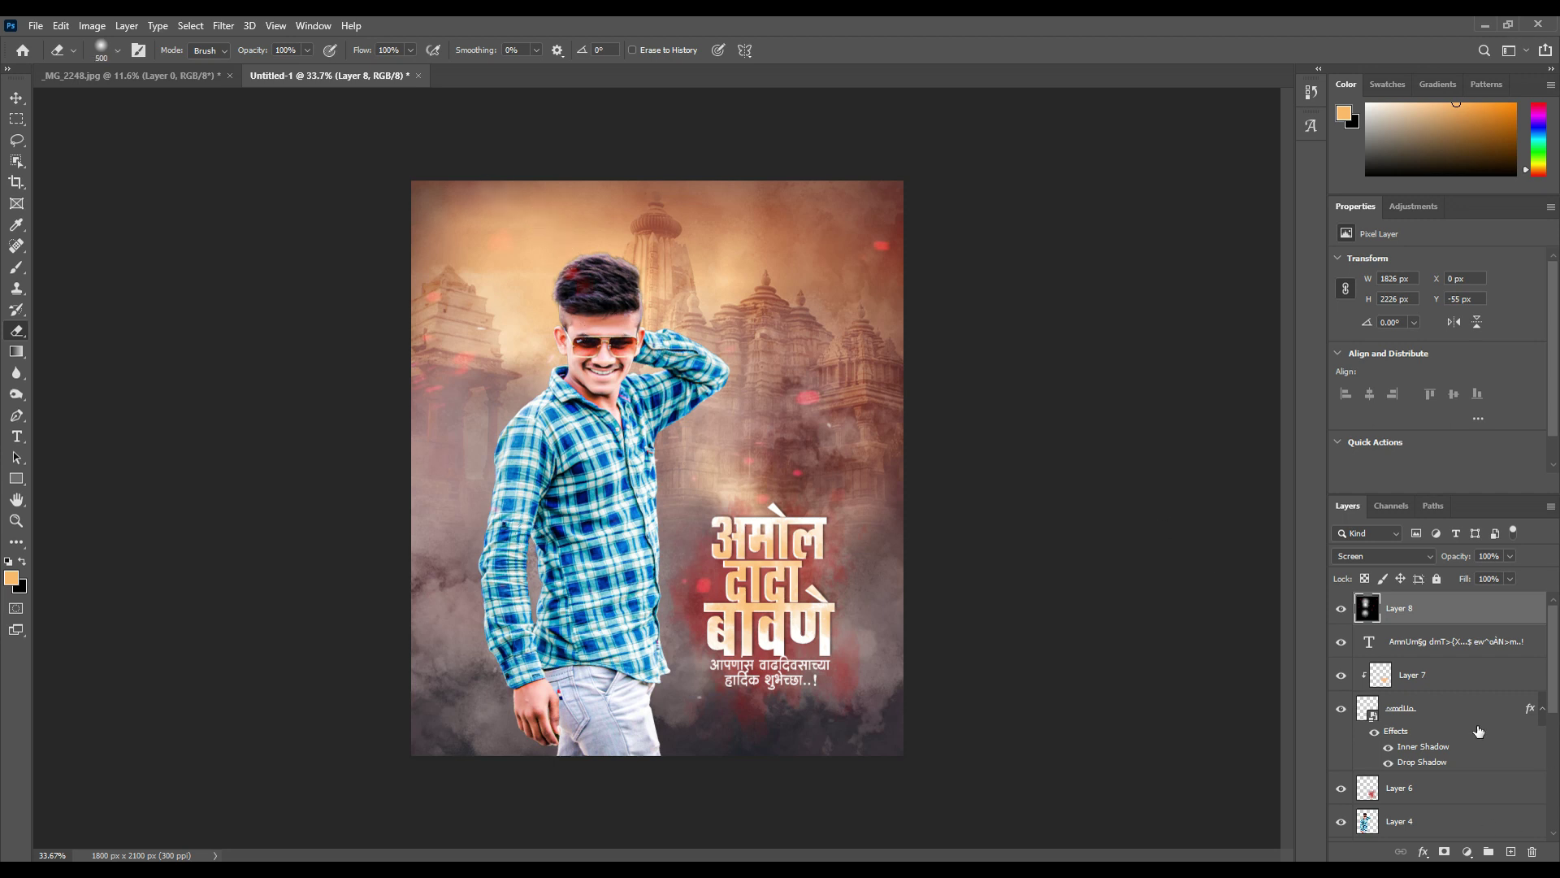
{"action": "scroll", "coordinate": [1478, 731], "scroll_direction": "down", "scroll_amount": 3}
{"action": "left_click", "coordinate": [1473, 662]}
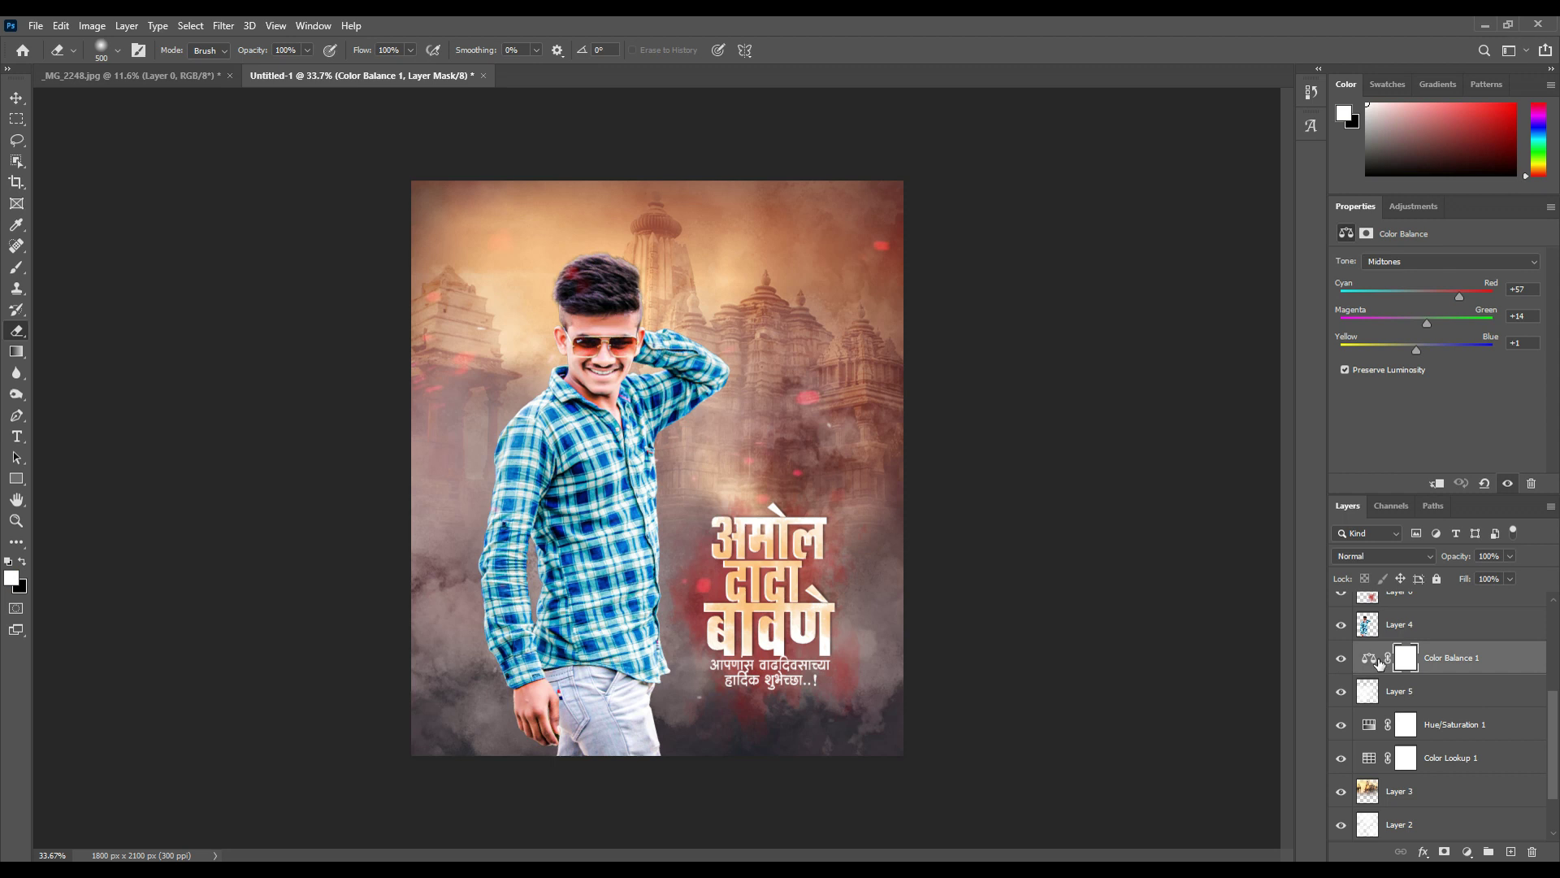
{"action": "left_click_drag", "start_coordinate": [1376, 348], "coordinate": [1456, 356]}
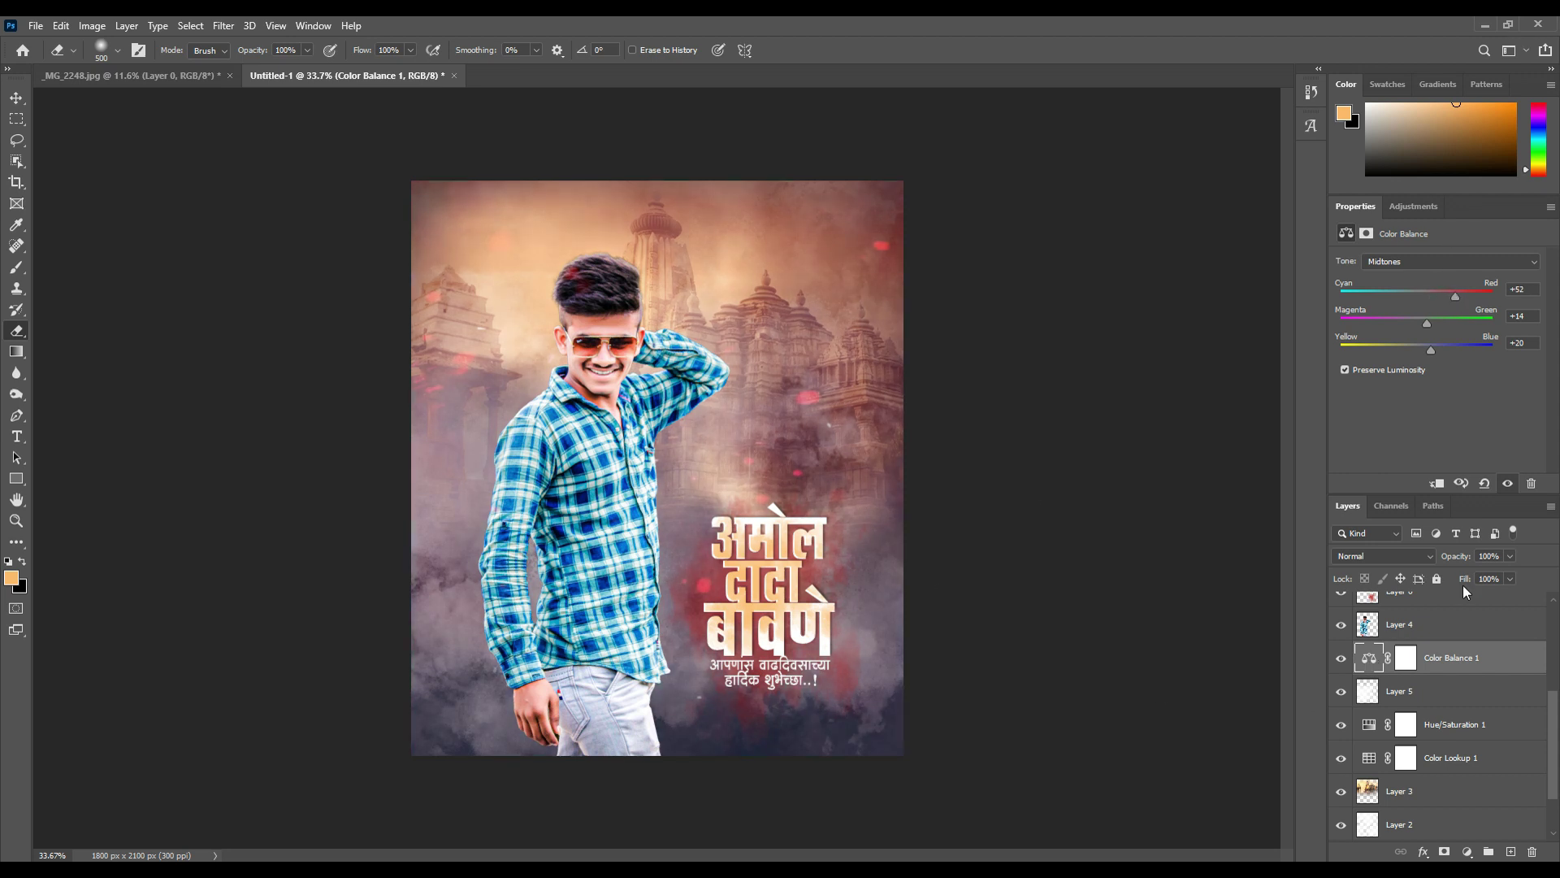
{"action": "scroll", "coordinate": [1463, 602], "scroll_direction": "up", "scroll_amount": 3}
{"action": "left_click", "coordinate": [1430, 608]}
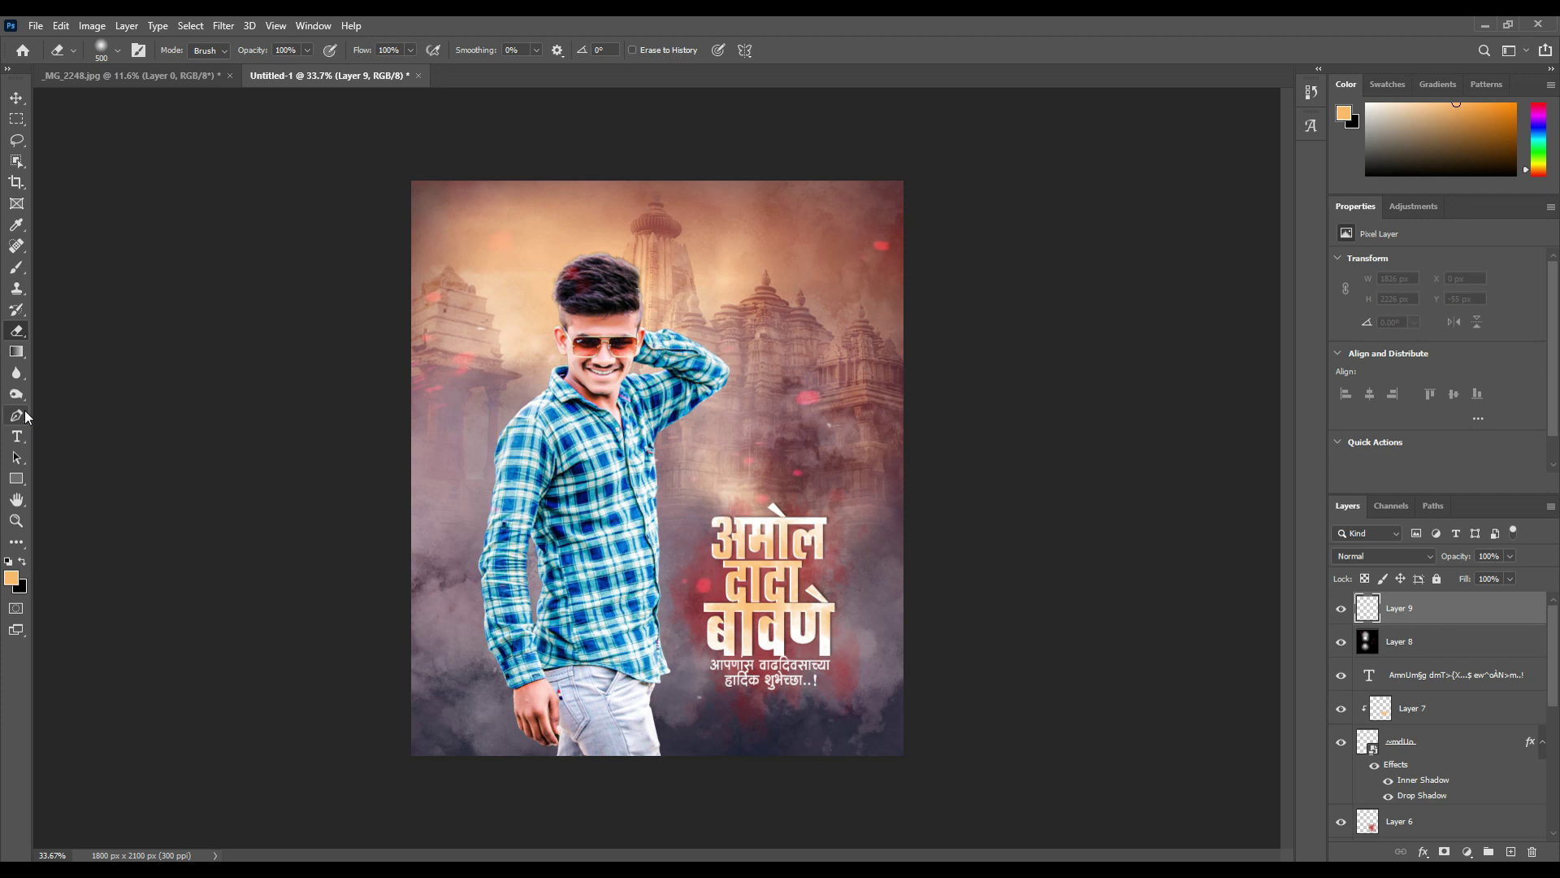
Draw a Pen path for the tapered underline beneath the greeting
{"action": "left_click", "coordinate": [16, 415]}
{"action": "scroll", "coordinate": [756, 715], "scroll_direction": "up", "scroll_amount": 3}
{"action": "scroll", "coordinate": [731, 617], "scroll_direction": "up", "scroll_amount": 3}
{"action": "scroll", "coordinate": [703, 539], "scroll_direction": "up", "scroll_amount": 2}
{"action": "left_click", "coordinate": [530, 516]}
{"action": "left_click", "coordinate": [1206, 466]}
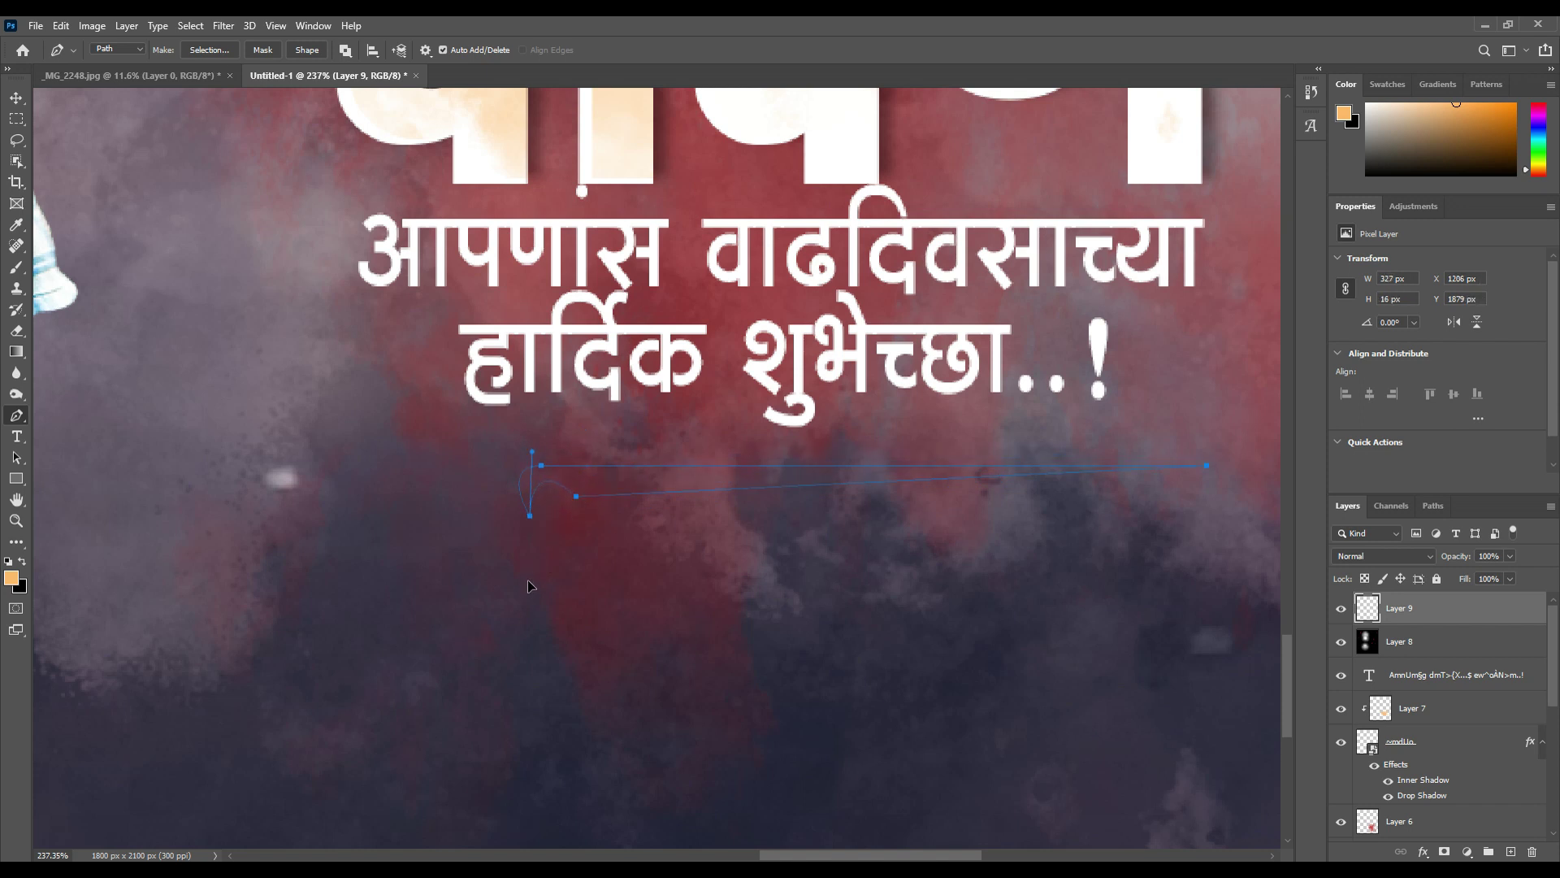
Fill the path's selection with white, deselect, and nudge the underline left
{"action": "left_click", "coordinate": [9, 562]}
{"action": "key", "text": "ctrl+Return"}
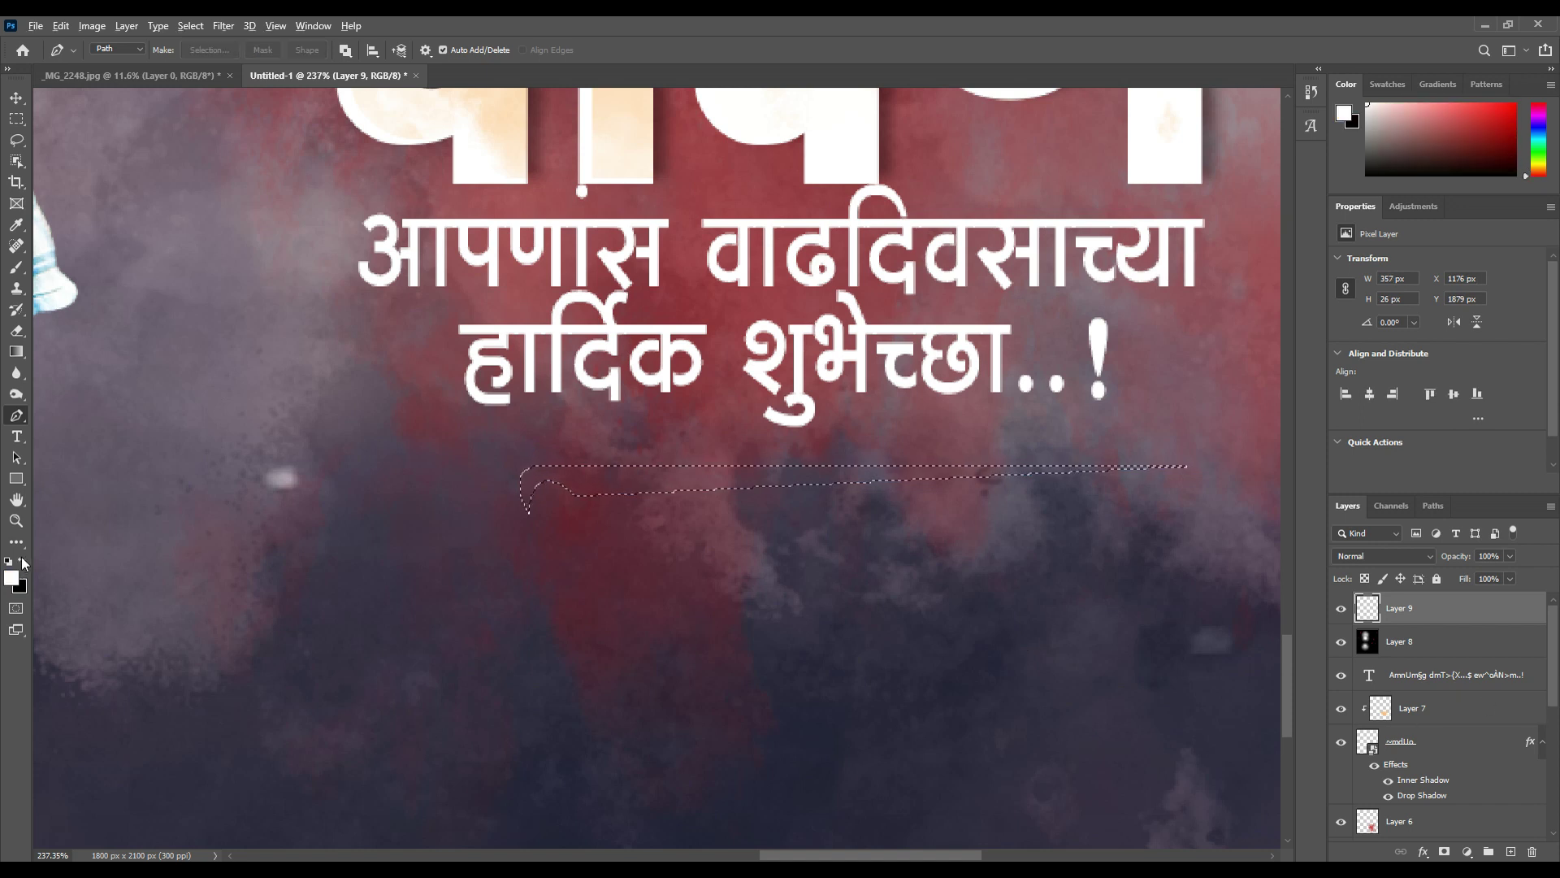
{"action": "key", "text": "alt+BackSpace"}
{"action": "key", "text": "ctrl+d"}
{"action": "scroll", "coordinate": [387, 488], "scroll_direction": "down", "scroll_amount": 5}
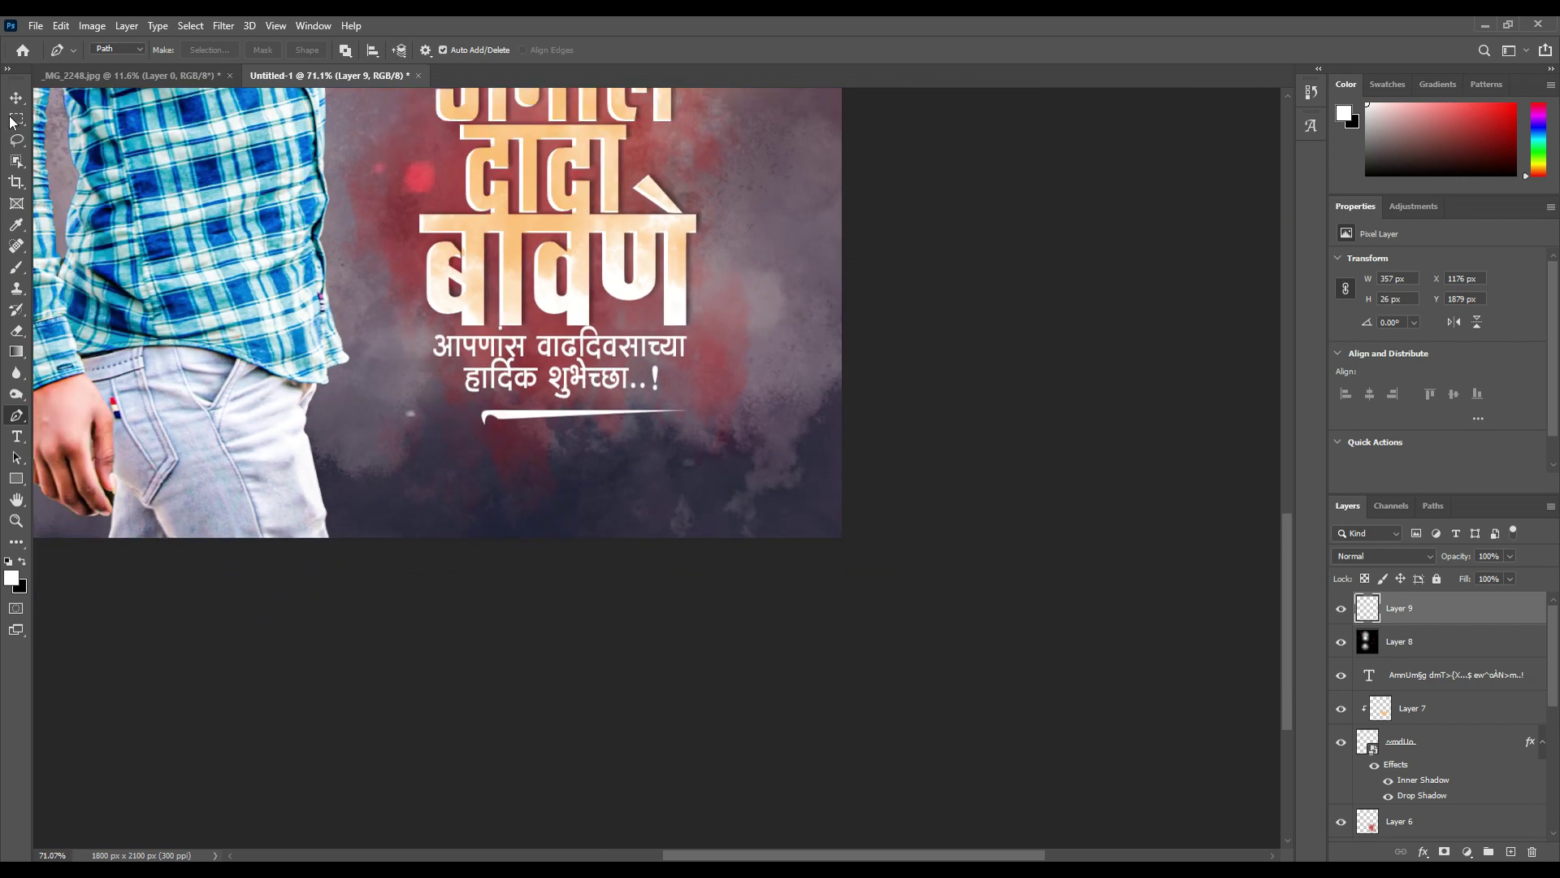
{"action": "key", "text": "v"}
{"action": "key", "text": "Left"}
{"action": "key", "text": "Left"}
On a new layer, draw a square selection near the top right and fill it white
{"action": "scroll", "coordinate": [731, 439], "scroll_direction": "down", "scroll_amount": 3}
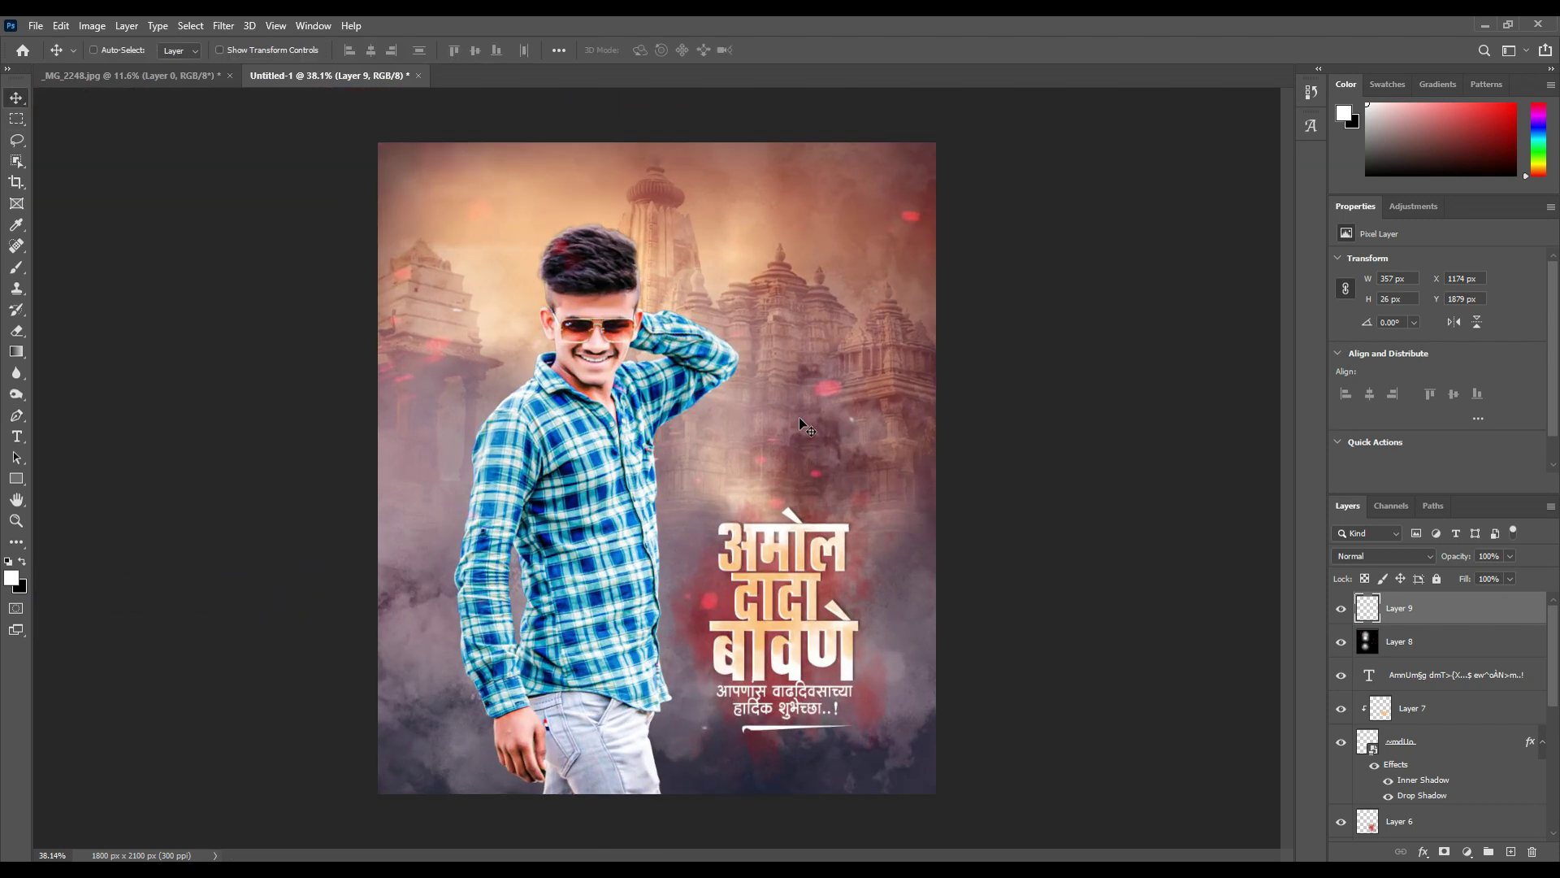
{"action": "left_click", "coordinate": [1510, 852]}
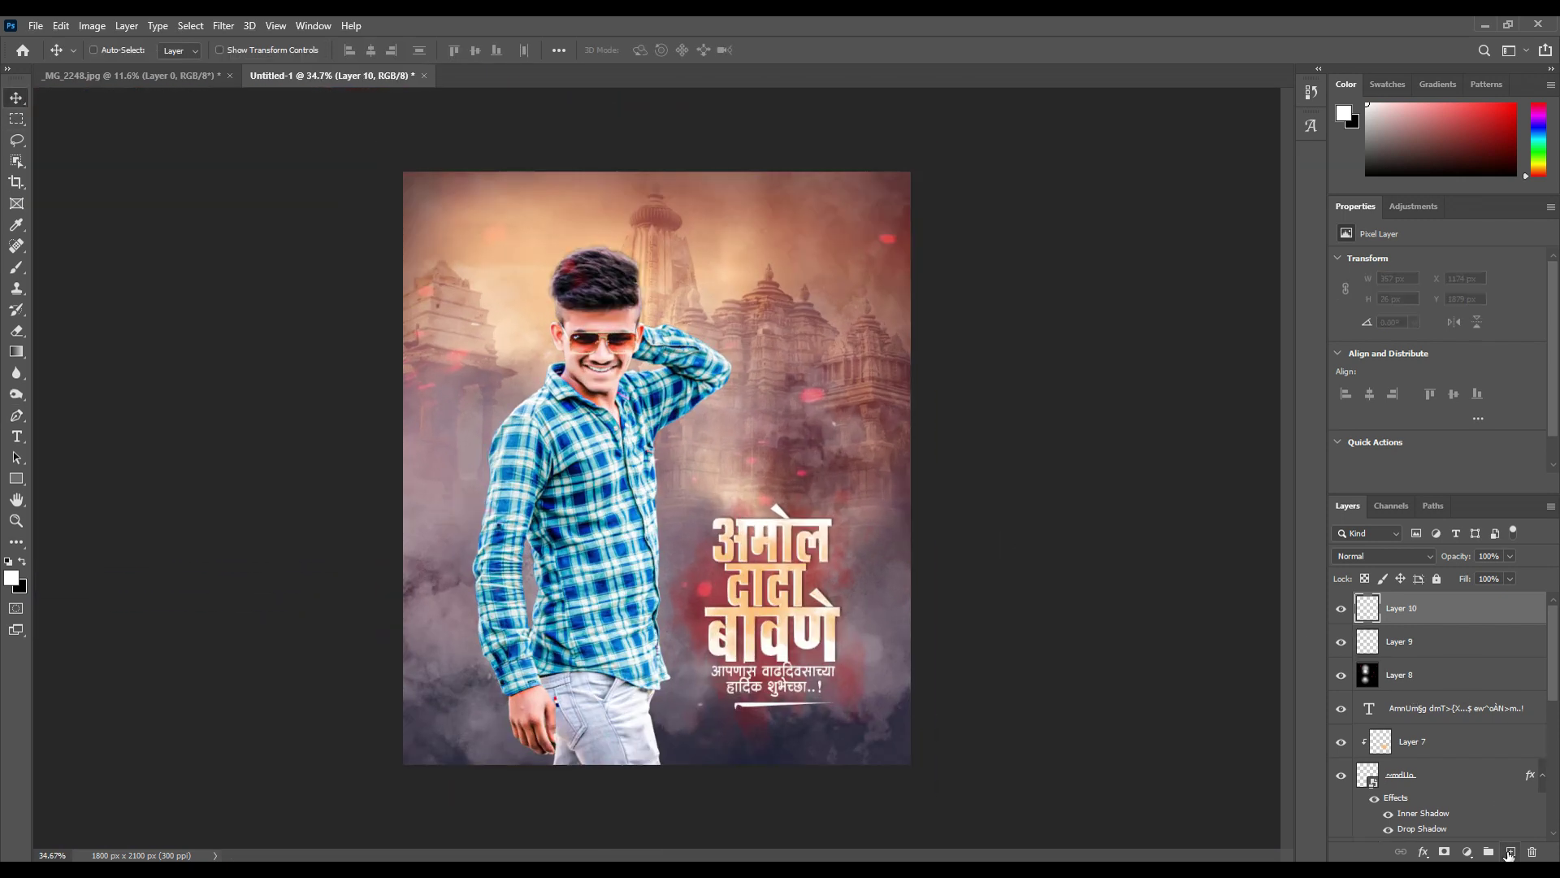
{"action": "scroll", "coordinate": [686, 372], "scroll_direction": "down", "scroll_amount": 1}
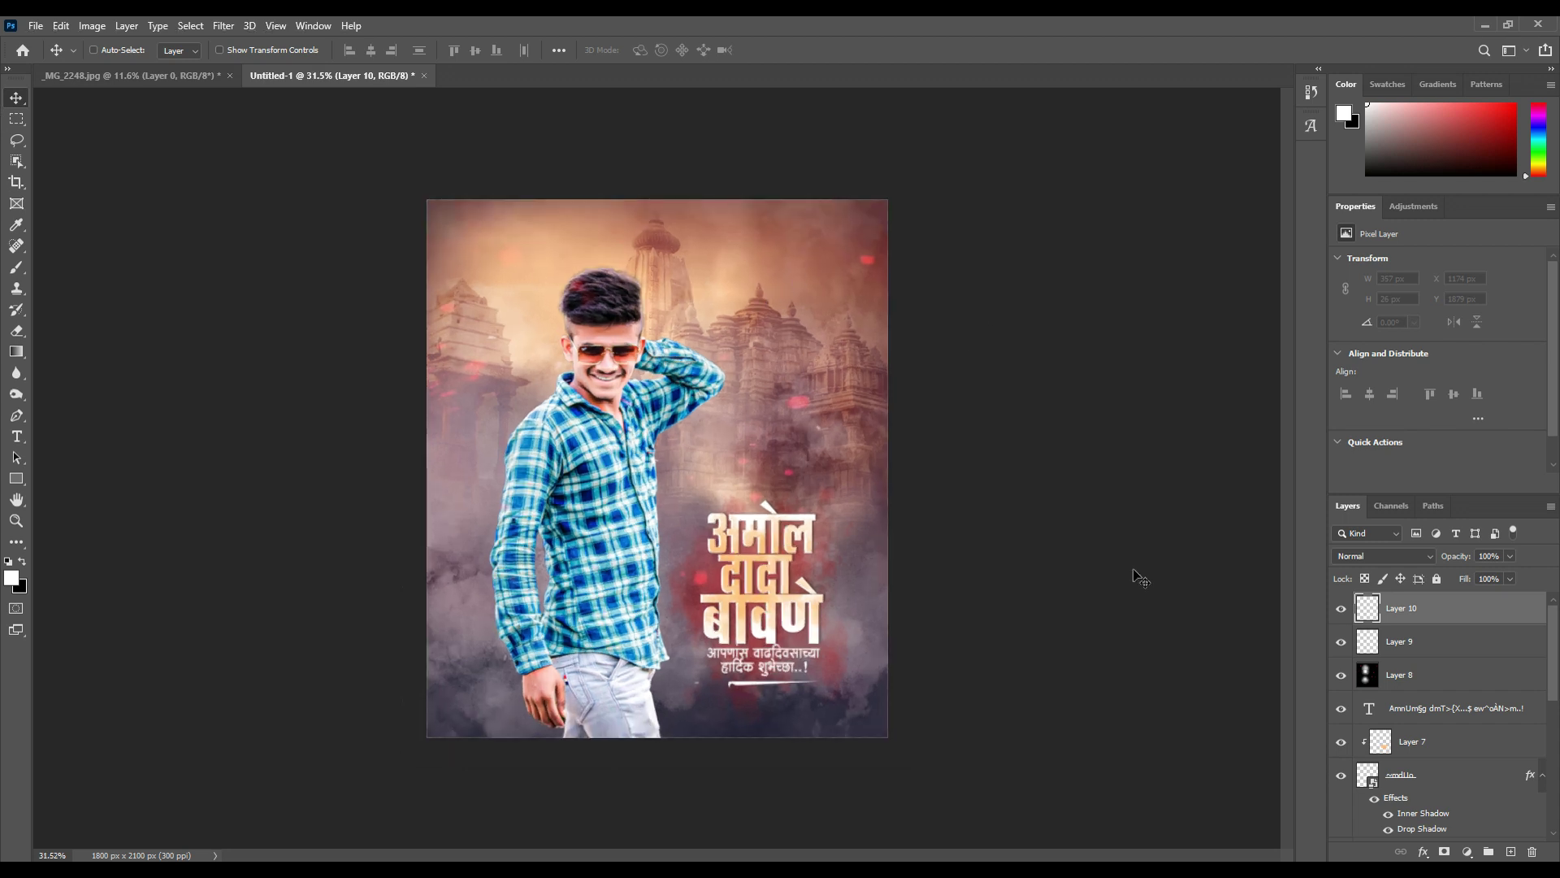
{"action": "left_click", "coordinate": [16, 120]}
{"action": "scroll", "coordinate": [719, 338], "scroll_direction": "up", "scroll_amount": 3}
{"action": "scroll", "coordinate": [719, 339], "scroll_direction": "up", "scroll_amount": 5}
{"action": "left_click_drag", "start_coordinate": [623, 506], "coordinate": [747, 625]}
{"action": "key", "text": "alt+BackSpace"}
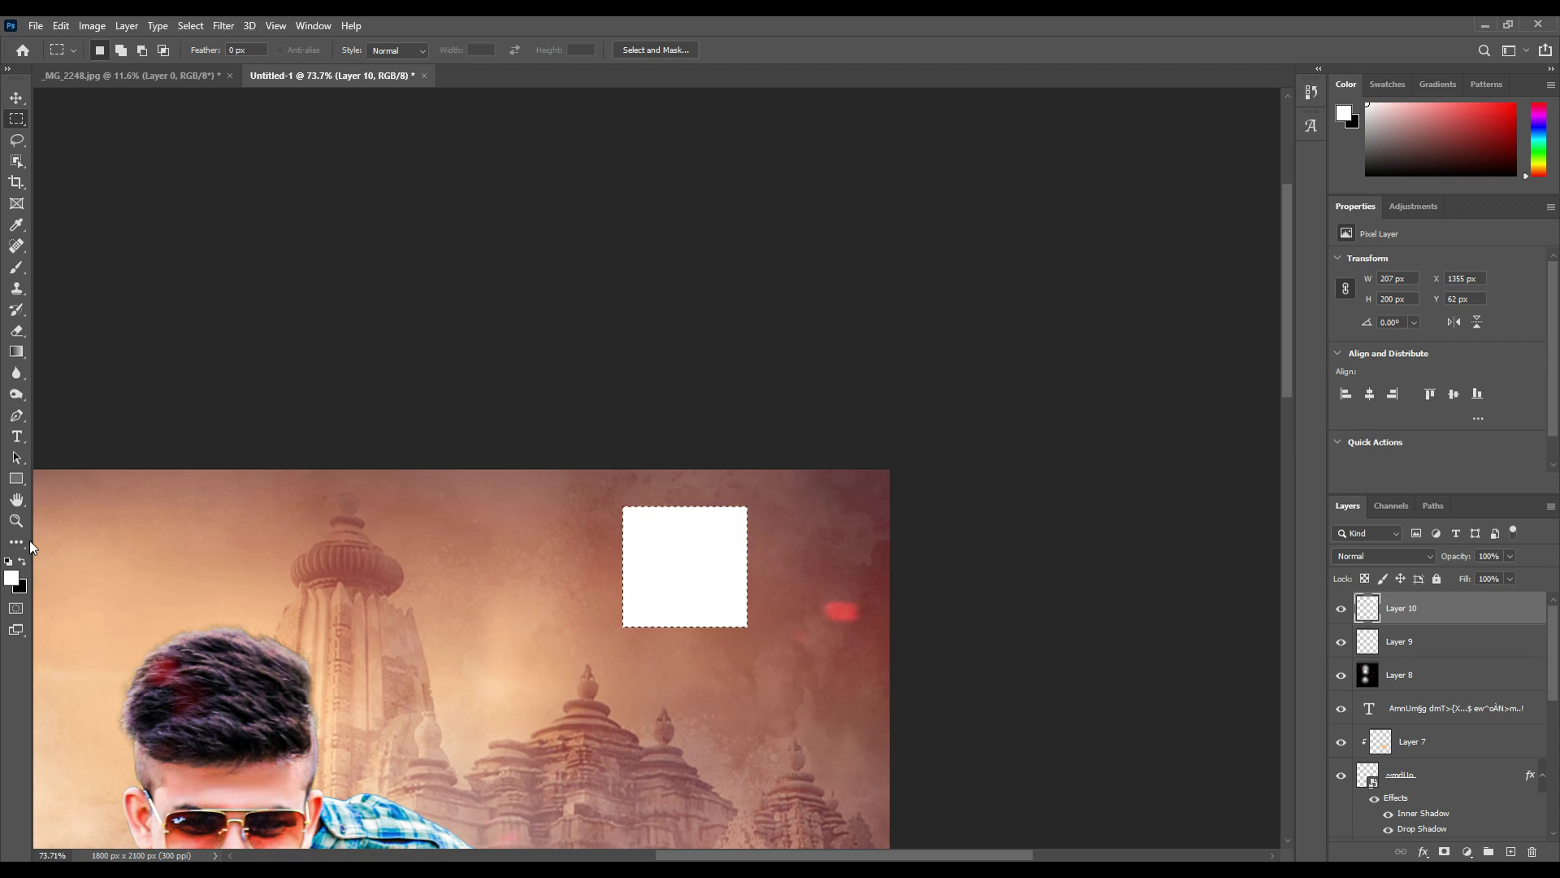
Stretch the white box taller and move it right and up near the top edge
{"action": "key", "text": "ctrl+t"}
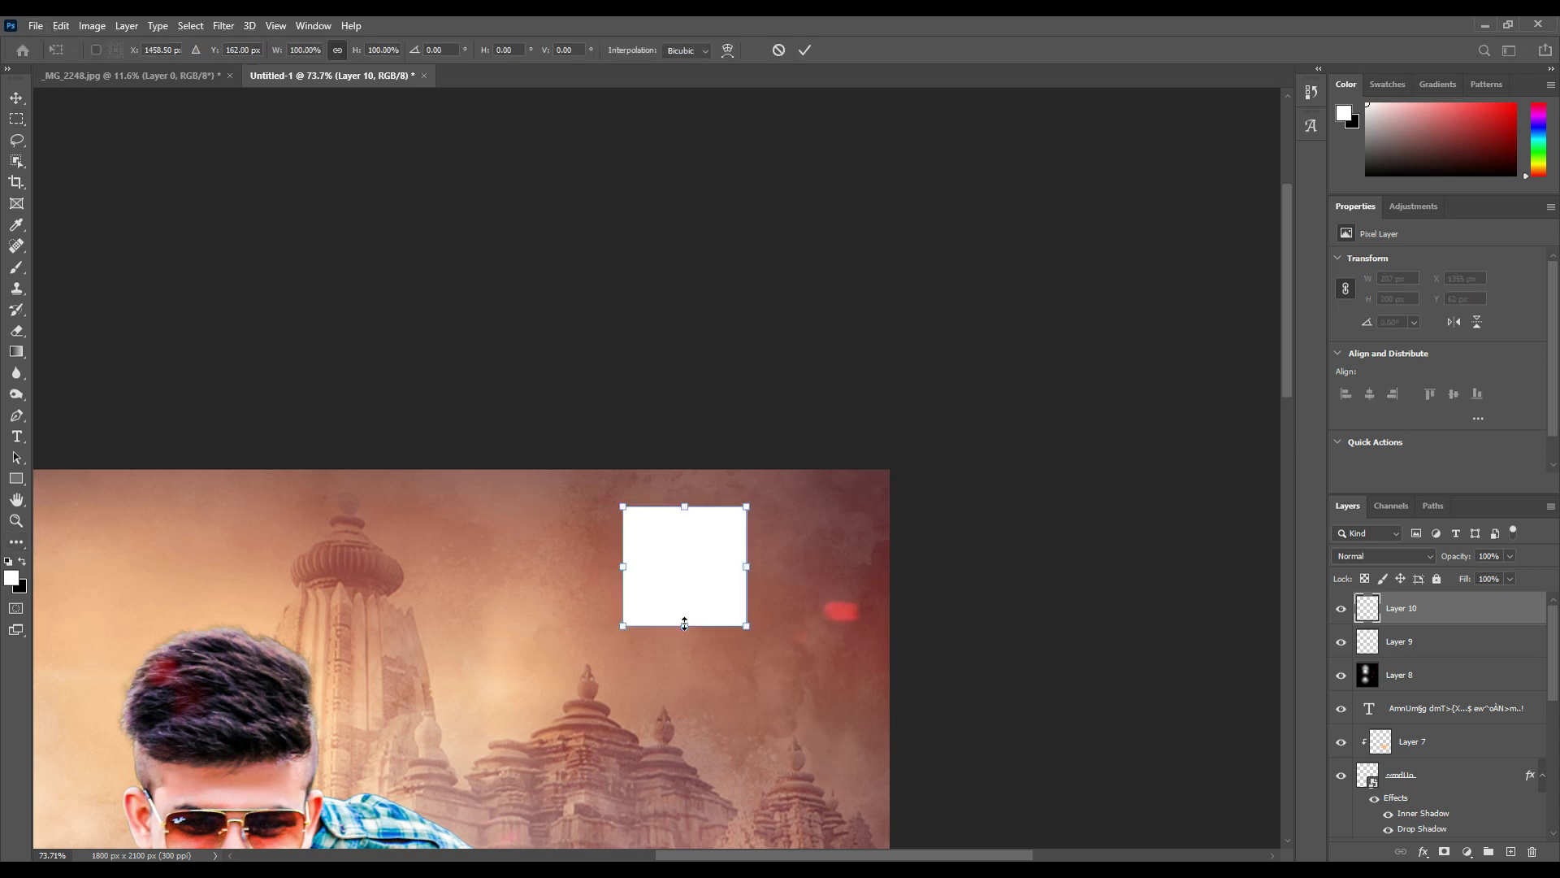
{"action": "left_click_drag", "start_coordinate": [685, 623], "coordinate": [684, 674]}
{"action": "key", "text": "Return"}
{"action": "key", "text": "v"}
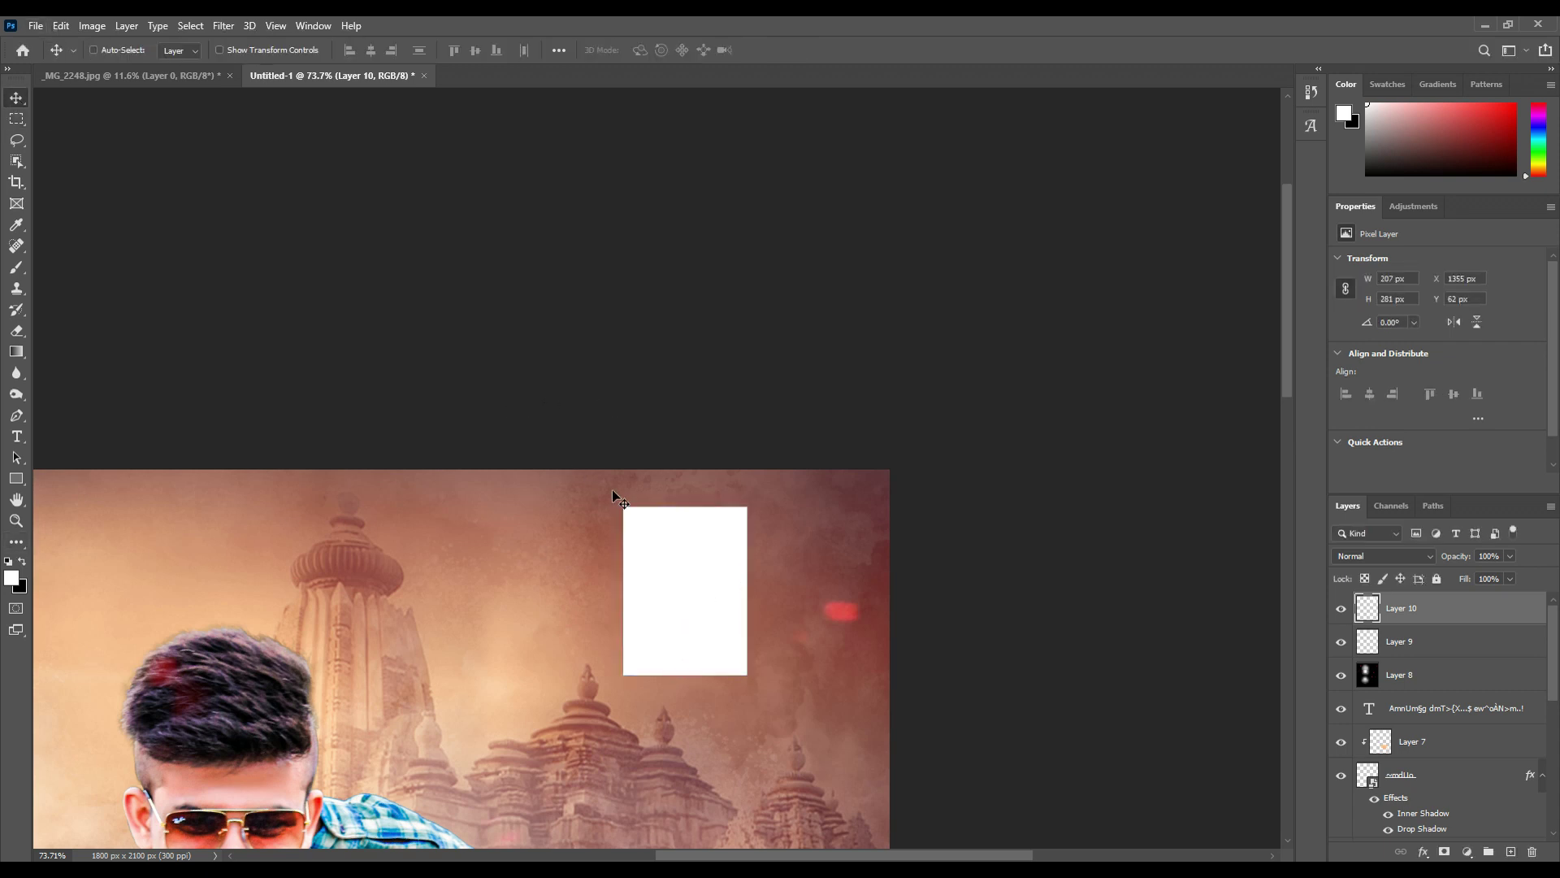
{"action": "left_click_drag", "start_coordinate": [716, 587], "coordinate": [762, 587]}
{"action": "left_click_drag", "start_coordinate": [839, 619], "coordinate": [886, 200]}
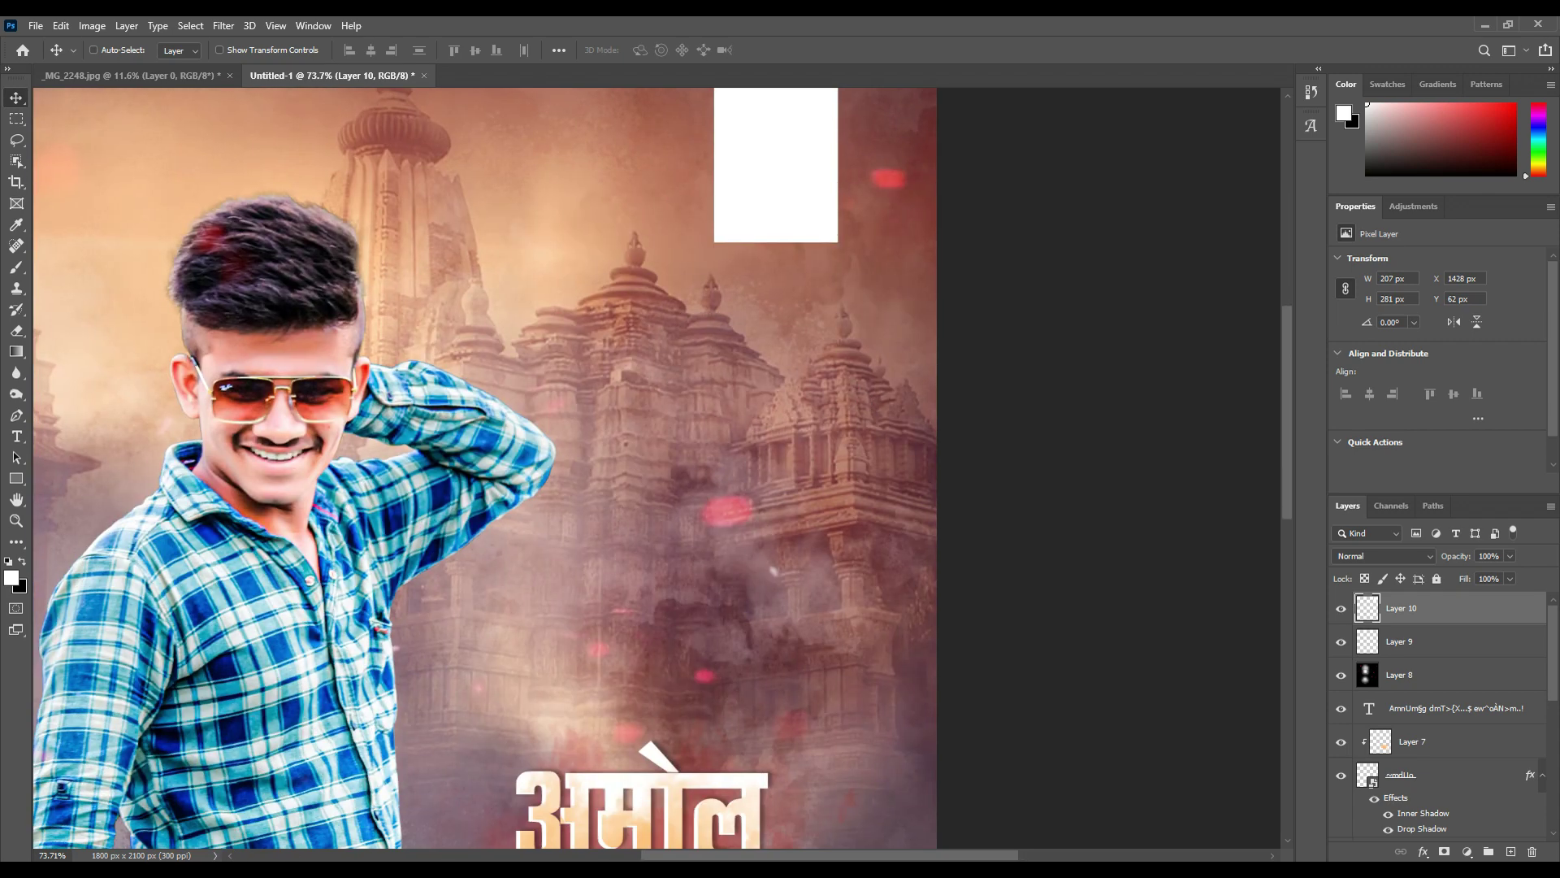
Convert '29 सप्टेंबर' to Shree Dev0714 in All font Converter and cut the result
{"action": "key", "text": "alt+Tab"}
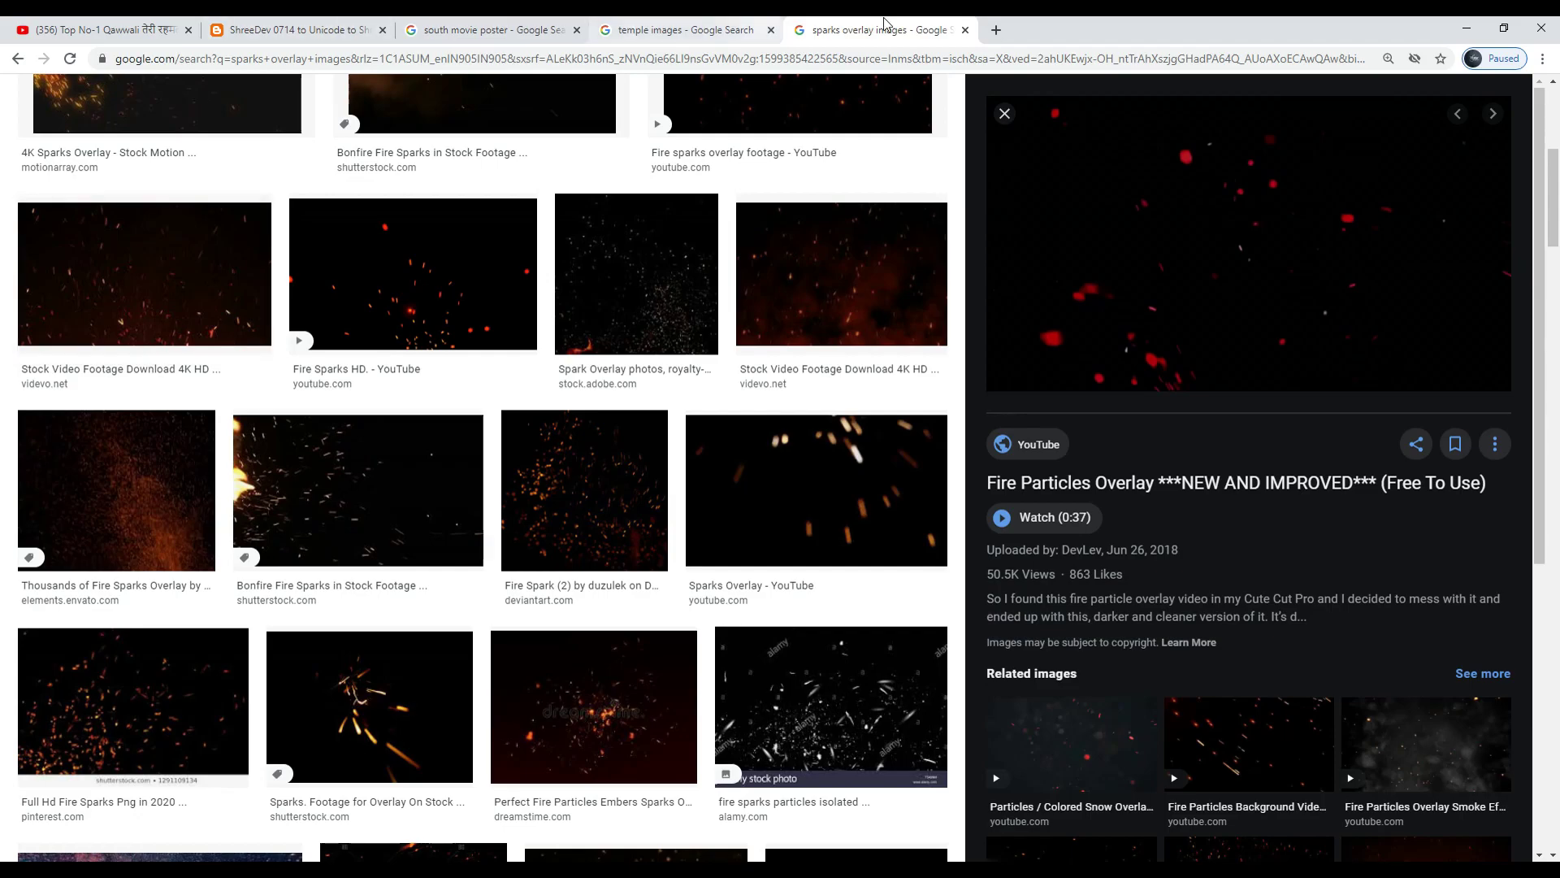
{"action": "left_click", "coordinate": [297, 30]}
{"action": "key", "text": "ctrl+a"}
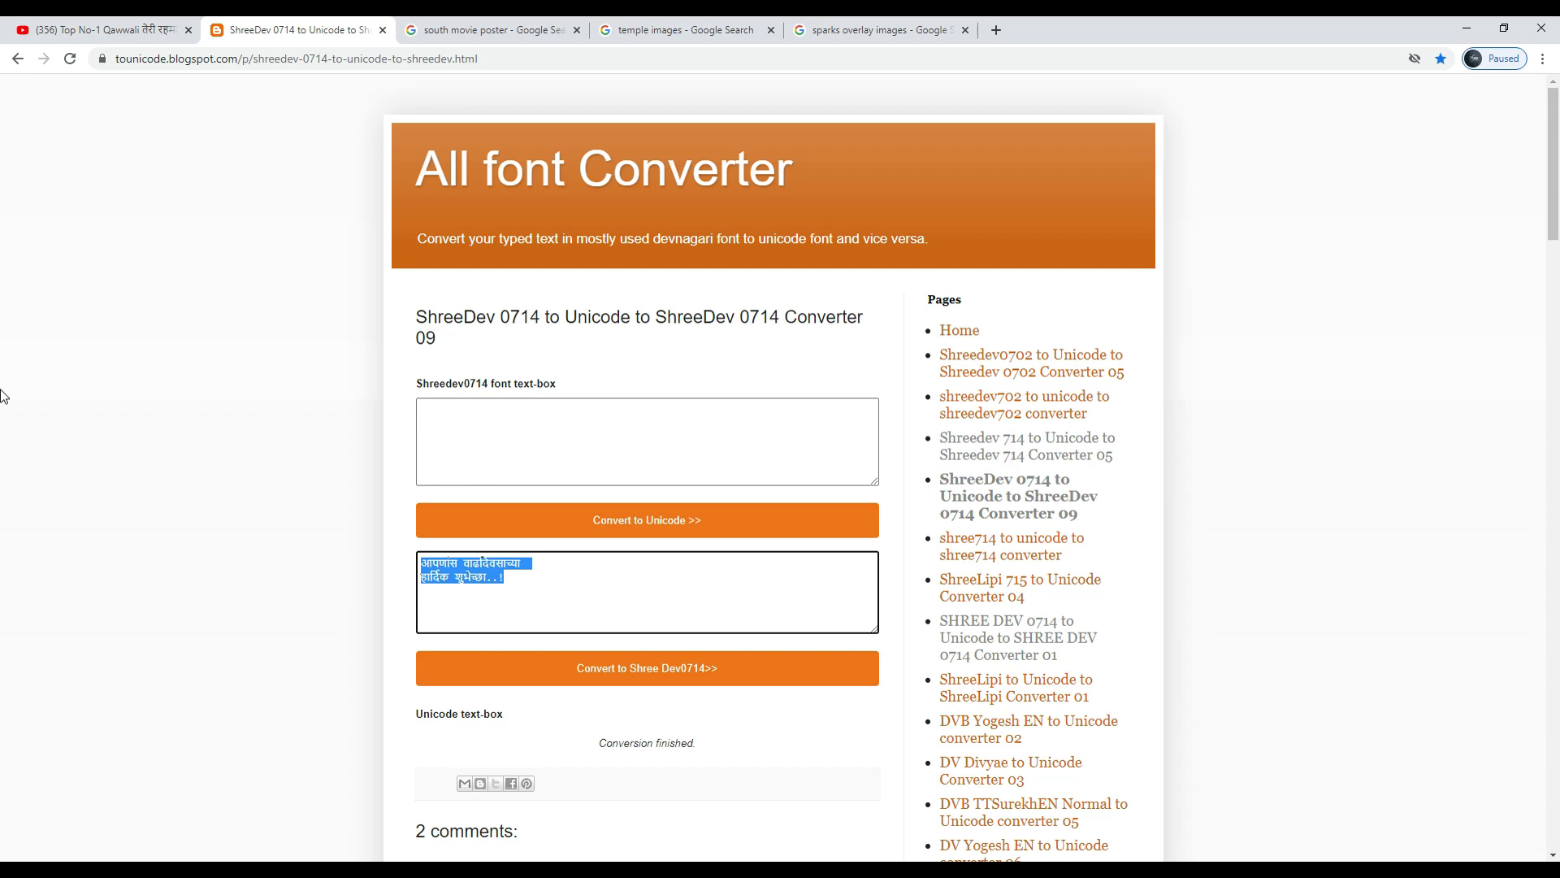
{"action": "type", "text": "29"}
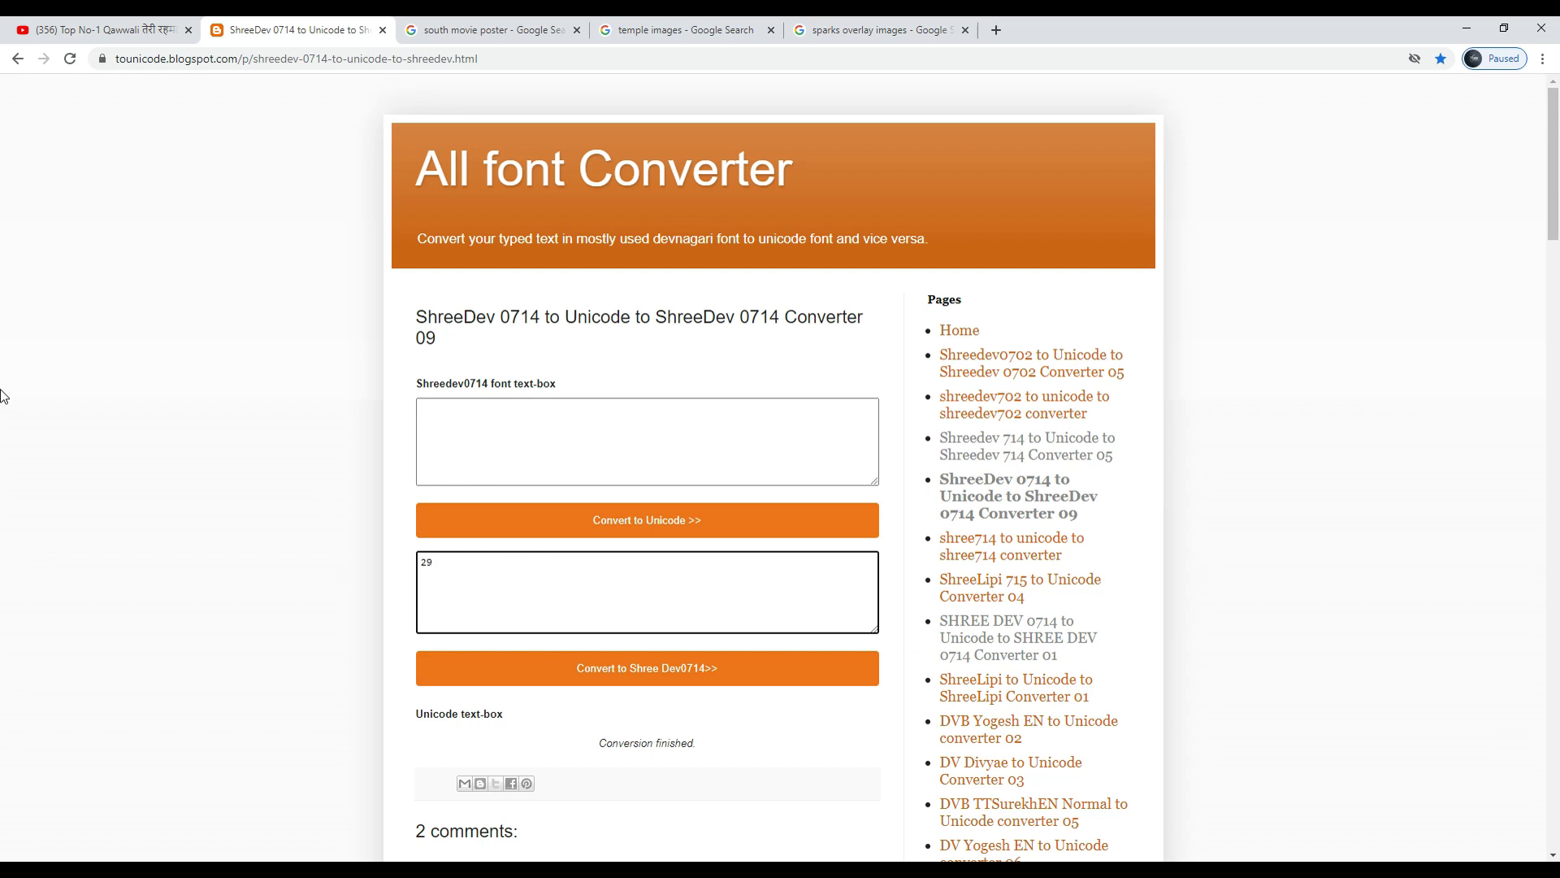
{"action": "key", "text": "ctrl+l"}
{"action": "type", "text": "saptembr"}
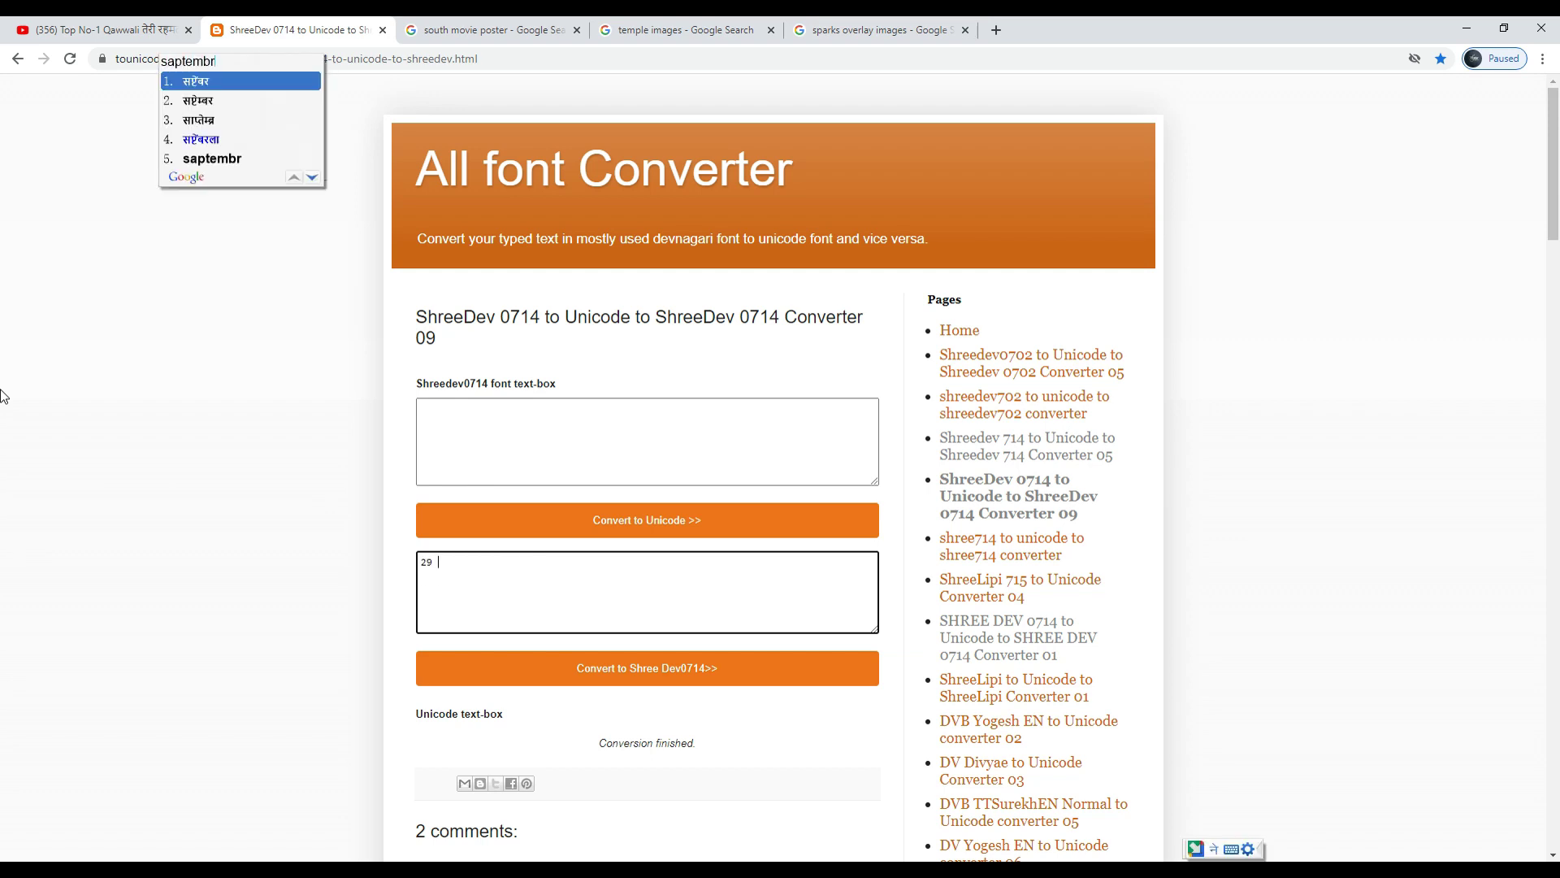
{"action": "key", "text": "space"}
{"action": "left_click", "coordinate": [536, 667]}
{"action": "key", "text": "ctrl+x"}
{"action": "left_click", "coordinate": [1467, 27]}
Paste the converted date as a new text layer, colour it pink, and move it over the white box
{"action": "scroll", "coordinate": [476, 352], "scroll_direction": "up", "scroll_amount": 3}
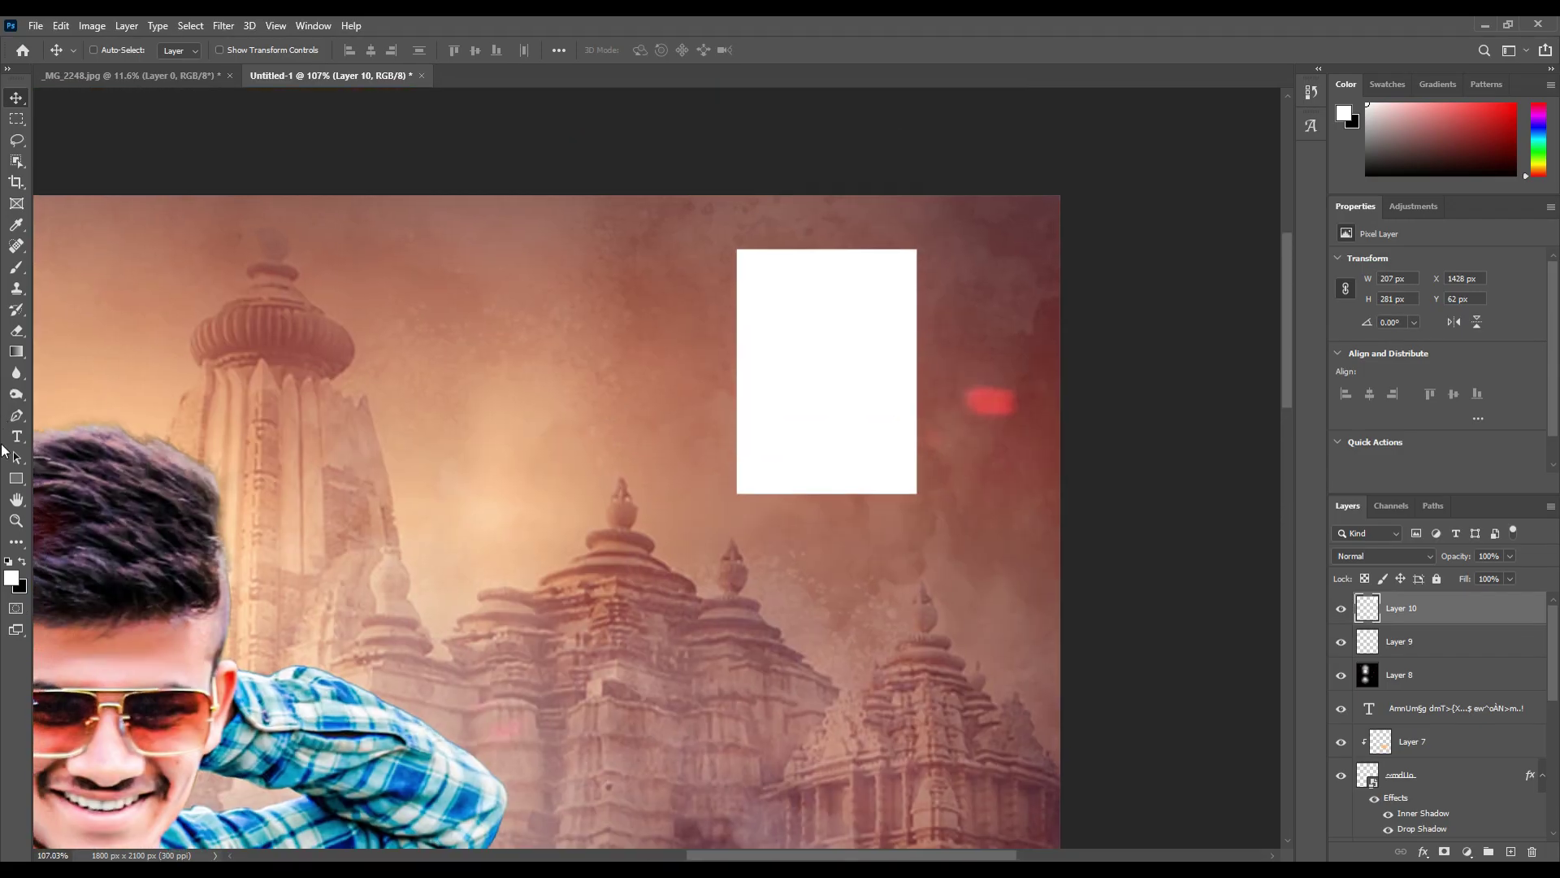
{"action": "left_click", "coordinate": [477, 352]}
{"action": "key", "text": "ctrl+v"}
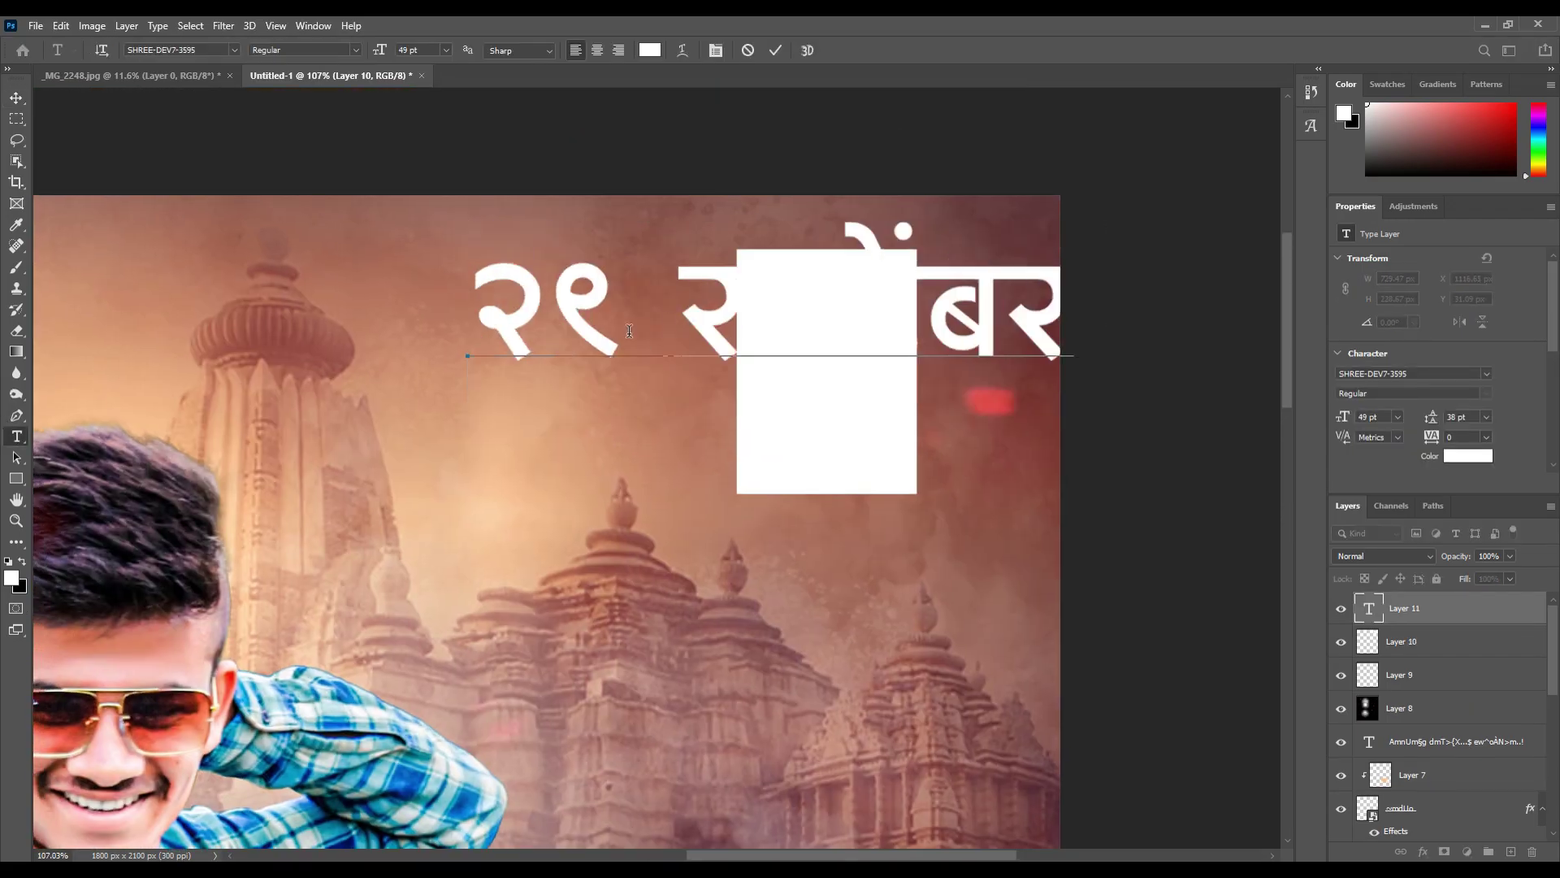
{"action": "key", "text": "ctrl+a"}
{"action": "left_click", "coordinate": [651, 49]}
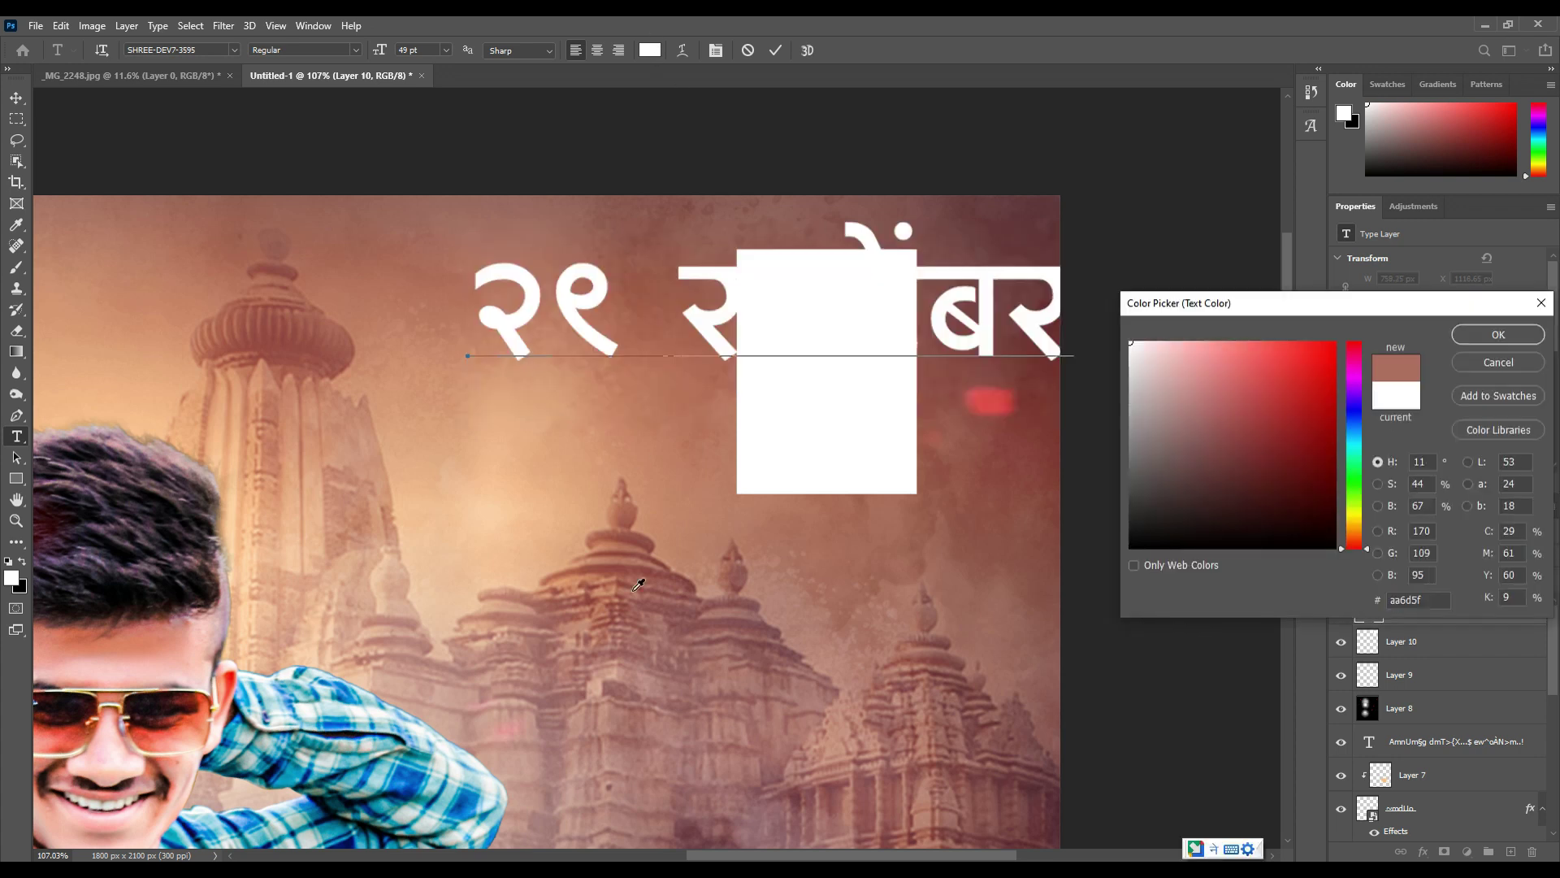
{"action": "left_click", "coordinate": [1217, 407]}
{"action": "left_click", "coordinate": [1497, 331]}
{"action": "left_click_drag", "start_coordinate": [643, 293], "coordinate": [928, 307]}
Trim the text layer down to just the number २९
{"action": "left_click", "coordinate": [931, 307]}
{"action": "key", "text": "Return"}
{"action": "key", "text": "shift+End"}
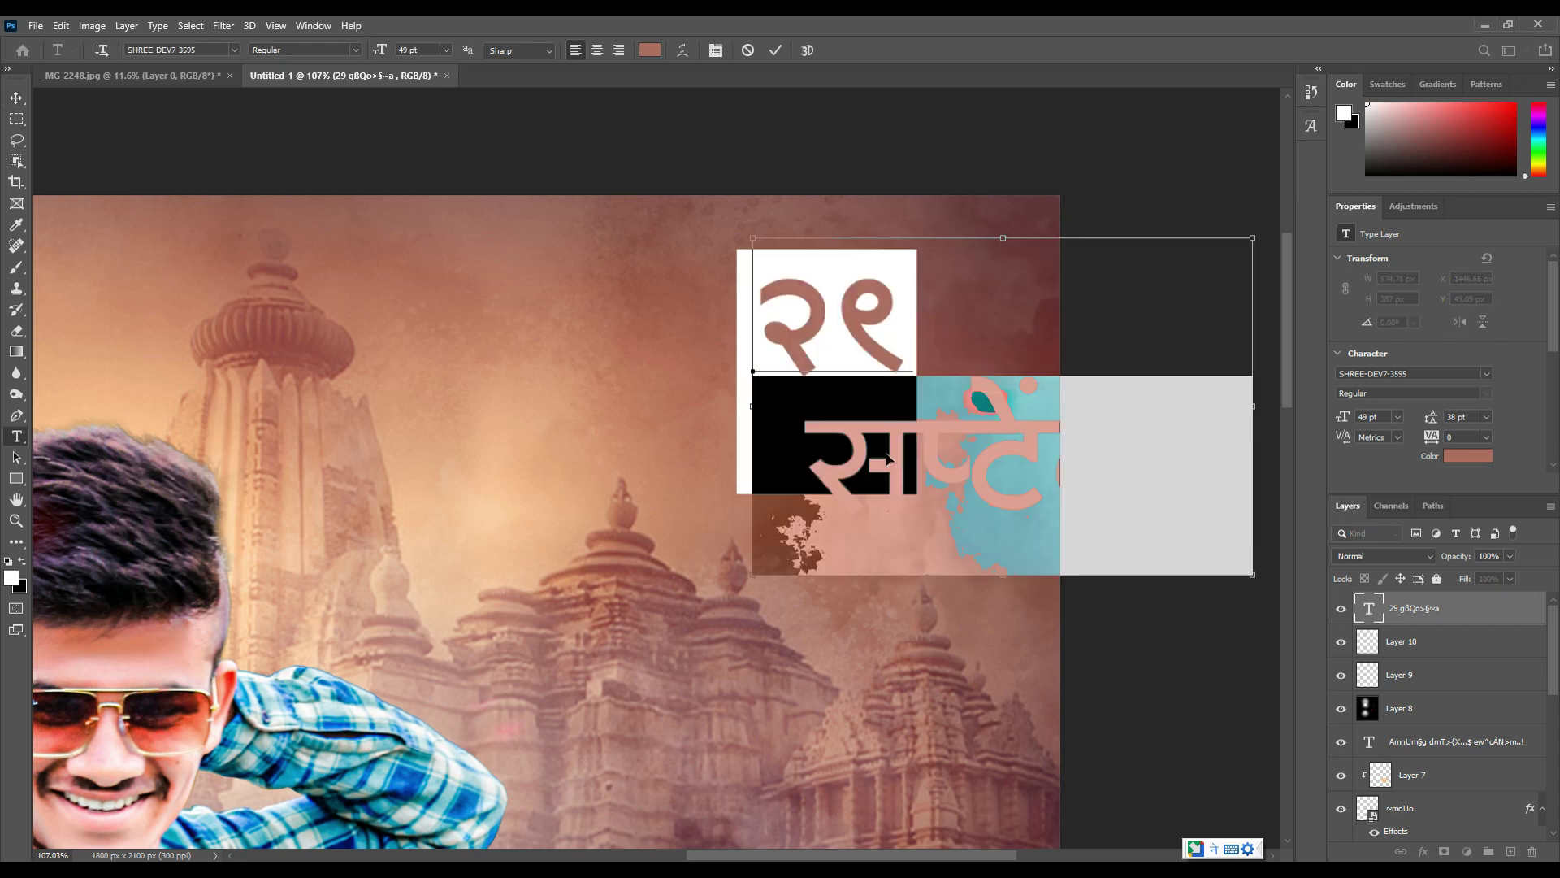
{"action": "key", "text": "BackSpace"}
{"action": "key", "text": "ctrl+Return"}
{"action": "key", "text": "v"}
Duplicate the number layer, change its text to the month at 20 pt, and place it beneath २९
{"action": "left_click_drag", "start_coordinate": [875, 332], "coordinate": [880, 398]}
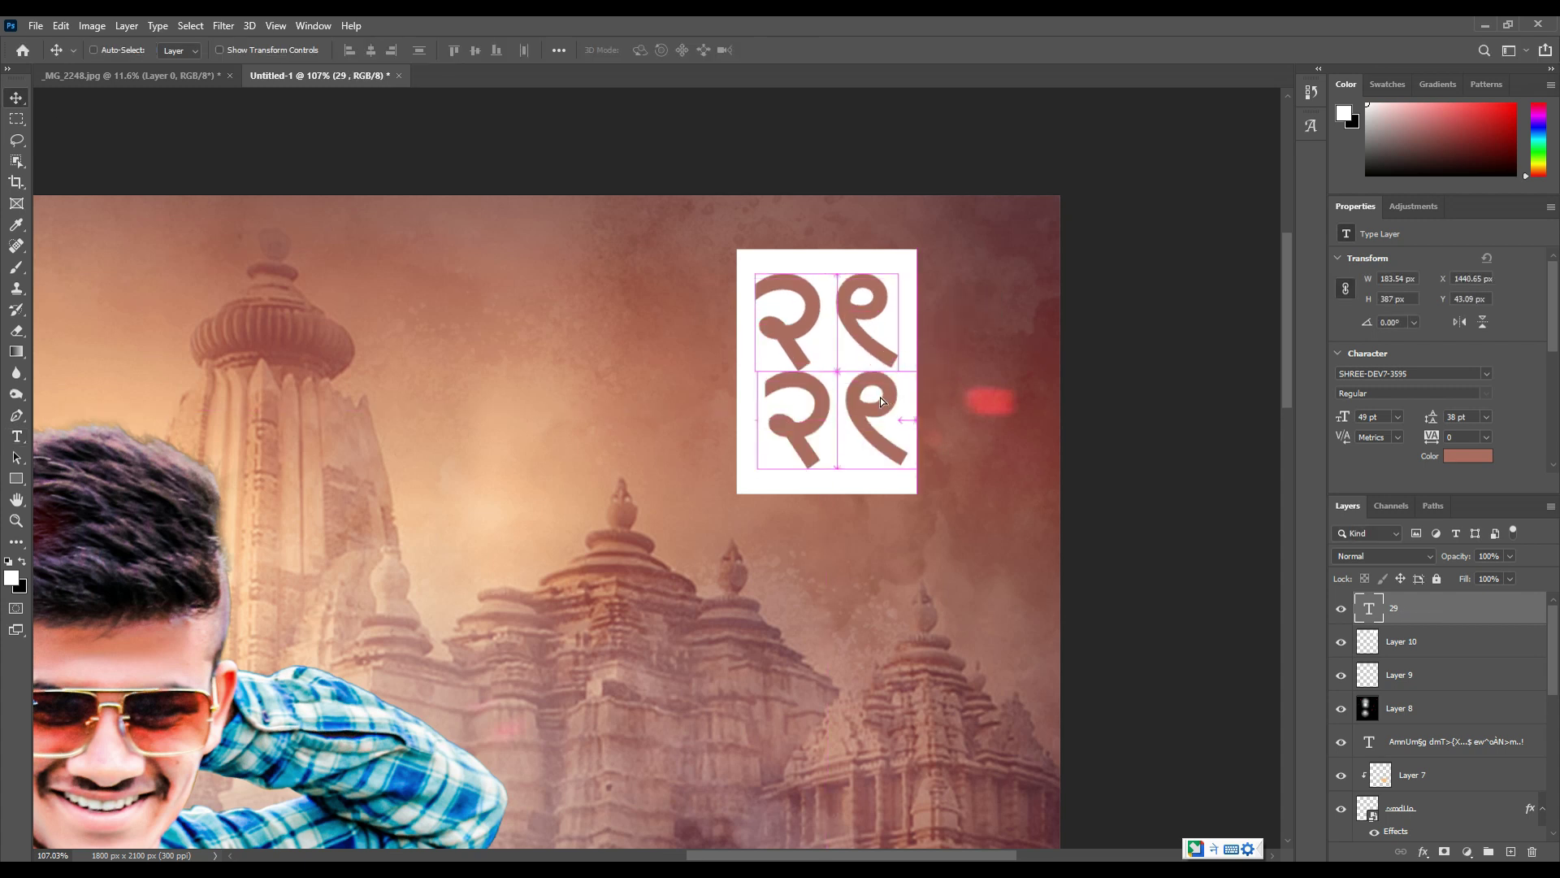
{"action": "key", "text": "t"}
{"action": "left_click", "coordinate": [755, 456]}
{"action": "key", "text": "ctrl+a"}
{"action": "key", "text": "ctrl+v"}
{"action": "left_click_drag", "start_coordinate": [379, 50], "coordinate": [354, 65]}
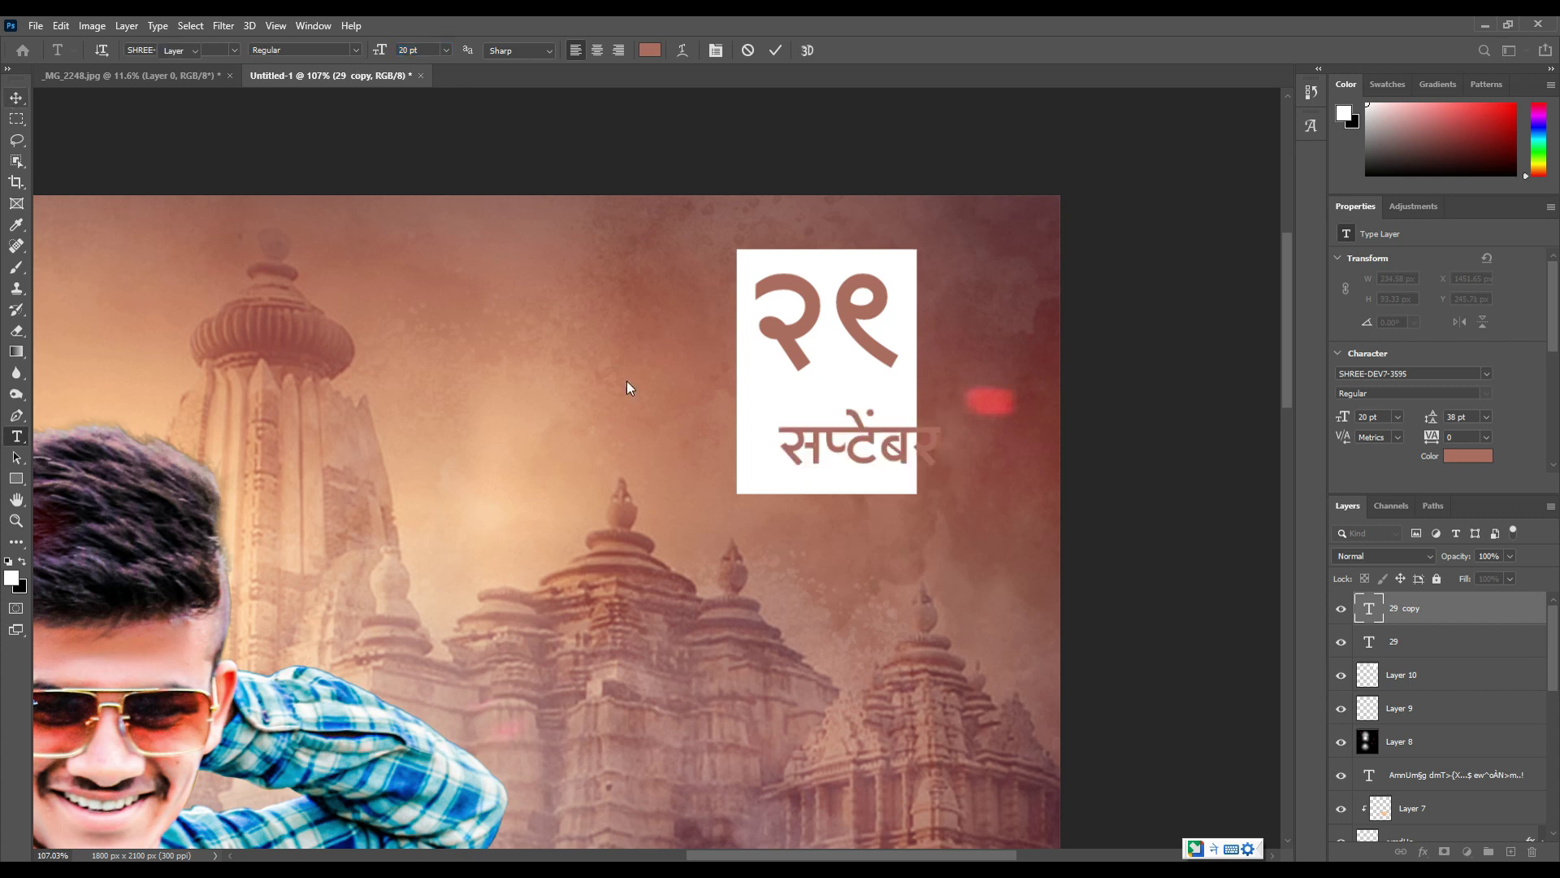
{"action": "key", "text": "ctrl+Return"}
{"action": "key", "text": "v"}
{"action": "left_click_drag", "start_coordinate": [876, 407], "coordinate": [845, 366]}
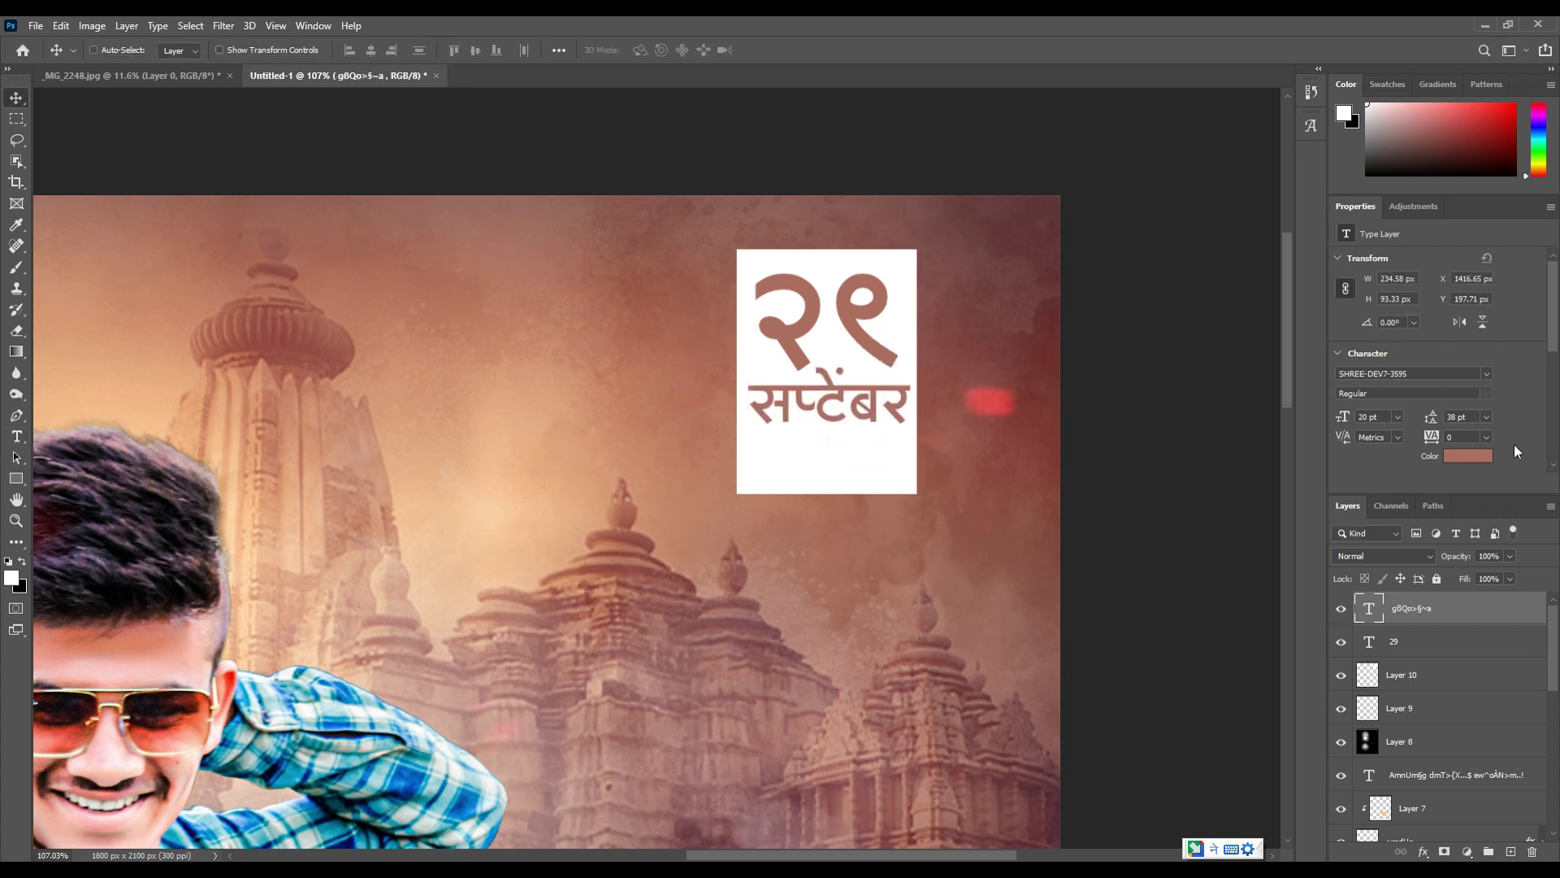
Recolour both date text layers a darker red
{"action": "left_click", "coordinate": [1431, 648], "text": "shift"}
{"action": "left_click", "coordinate": [1467, 456]}
{"action": "left_click", "coordinate": [1319, 395]}
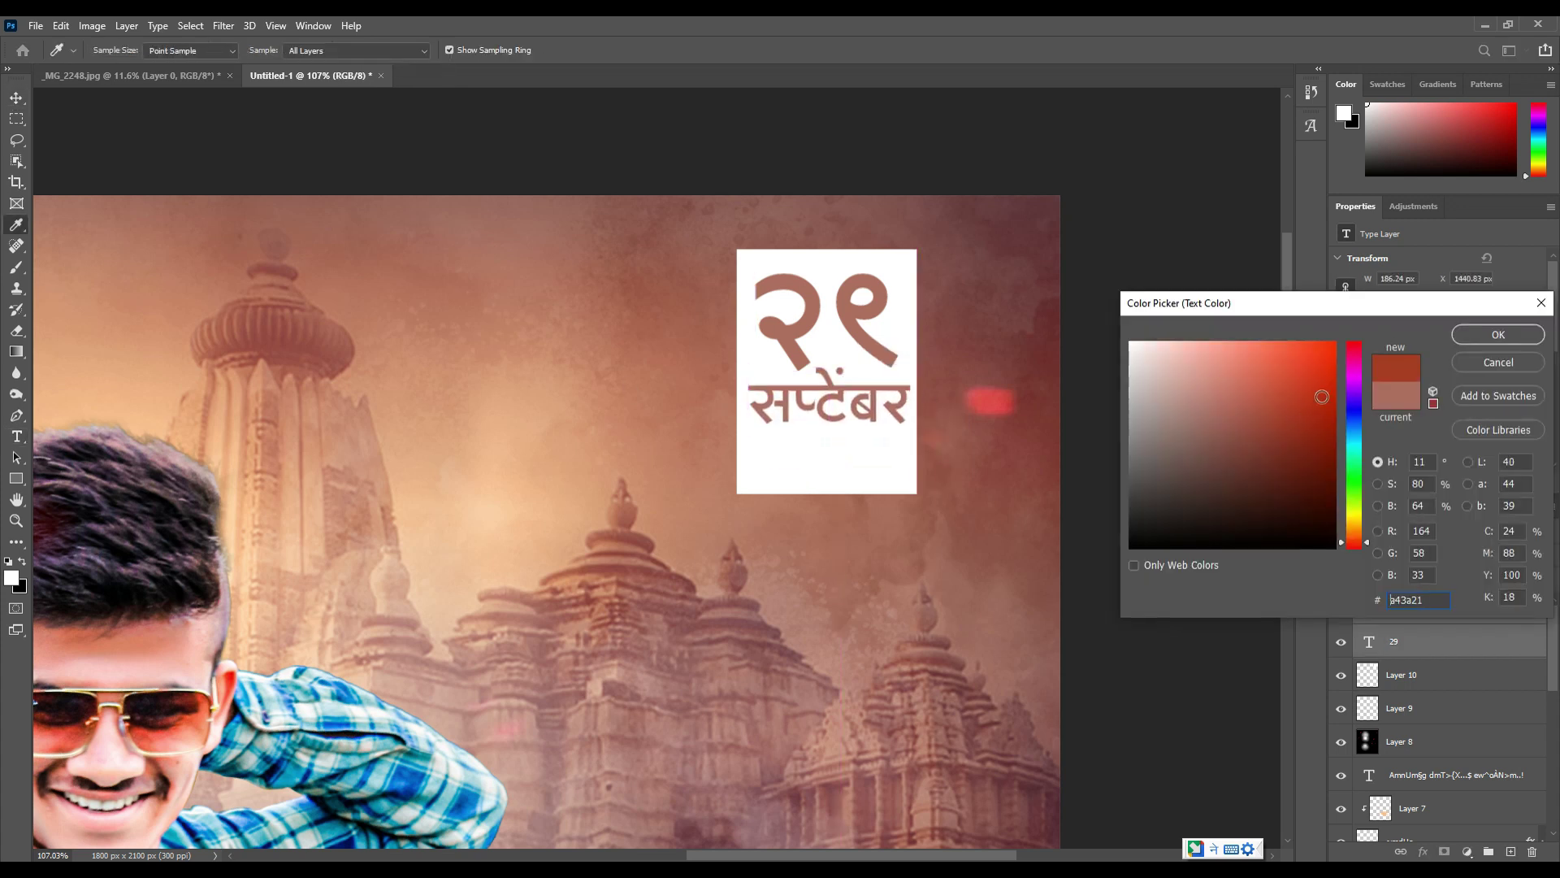
{"action": "left_click", "coordinate": [1496, 335]}
Select the white box layer and start resizing it with Free Transform
{"action": "left_click", "coordinate": [17, 119]}
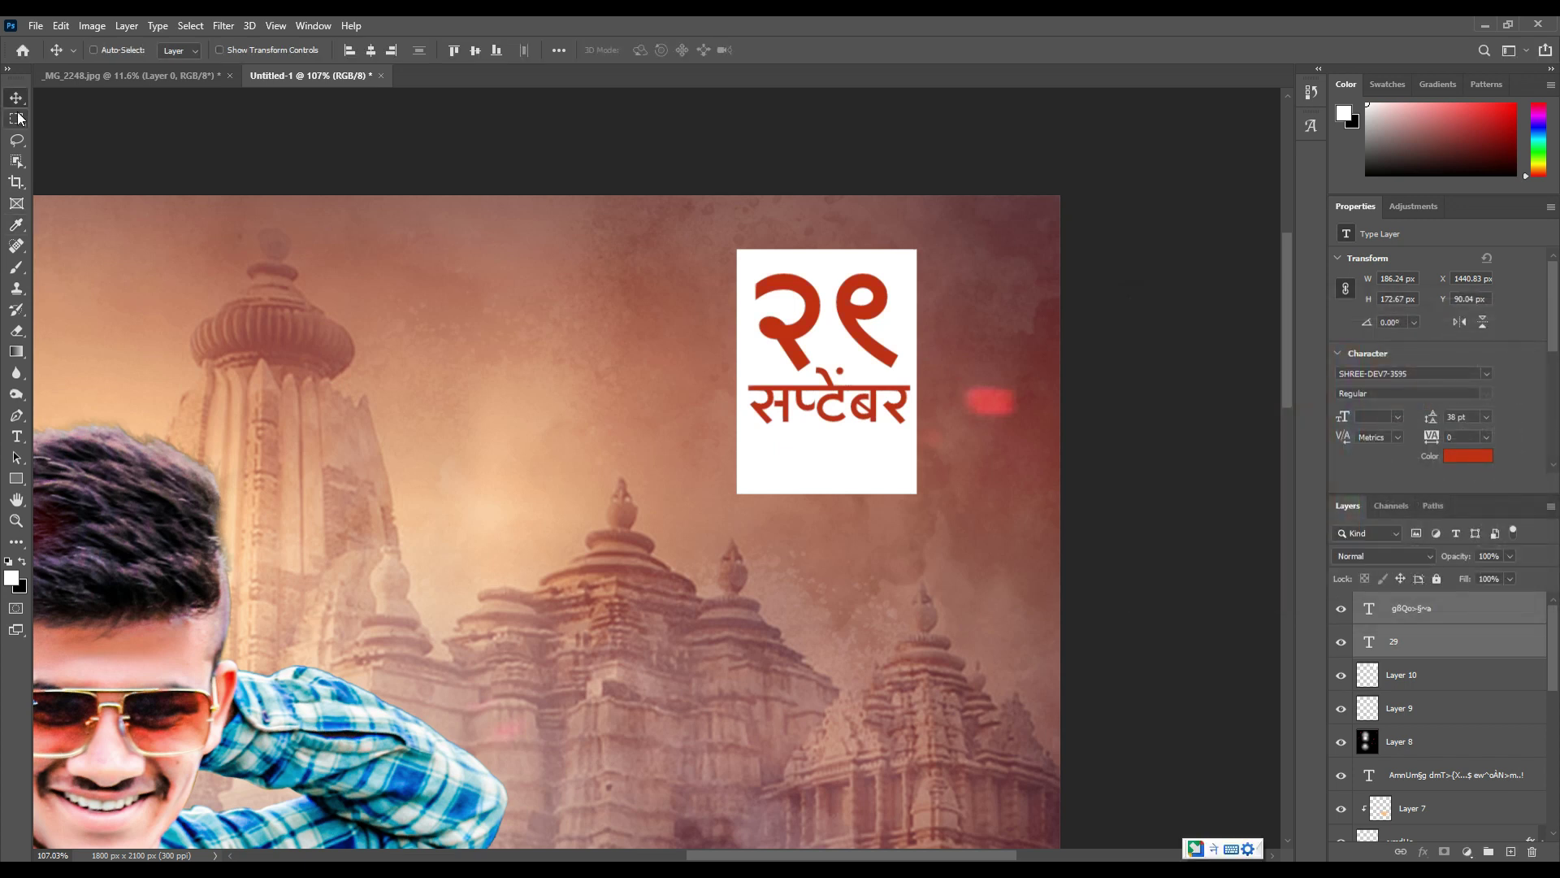
{"action": "left_click", "coordinate": [16, 97]}
{"action": "left_click", "coordinate": [884, 439]}
{"action": "key", "text": "ctrl+t"}
Shorten the white box, then skew and shrink it with the date text into a slanted card
{"action": "left_click_drag", "start_coordinate": [827, 494], "coordinate": [826, 444]}
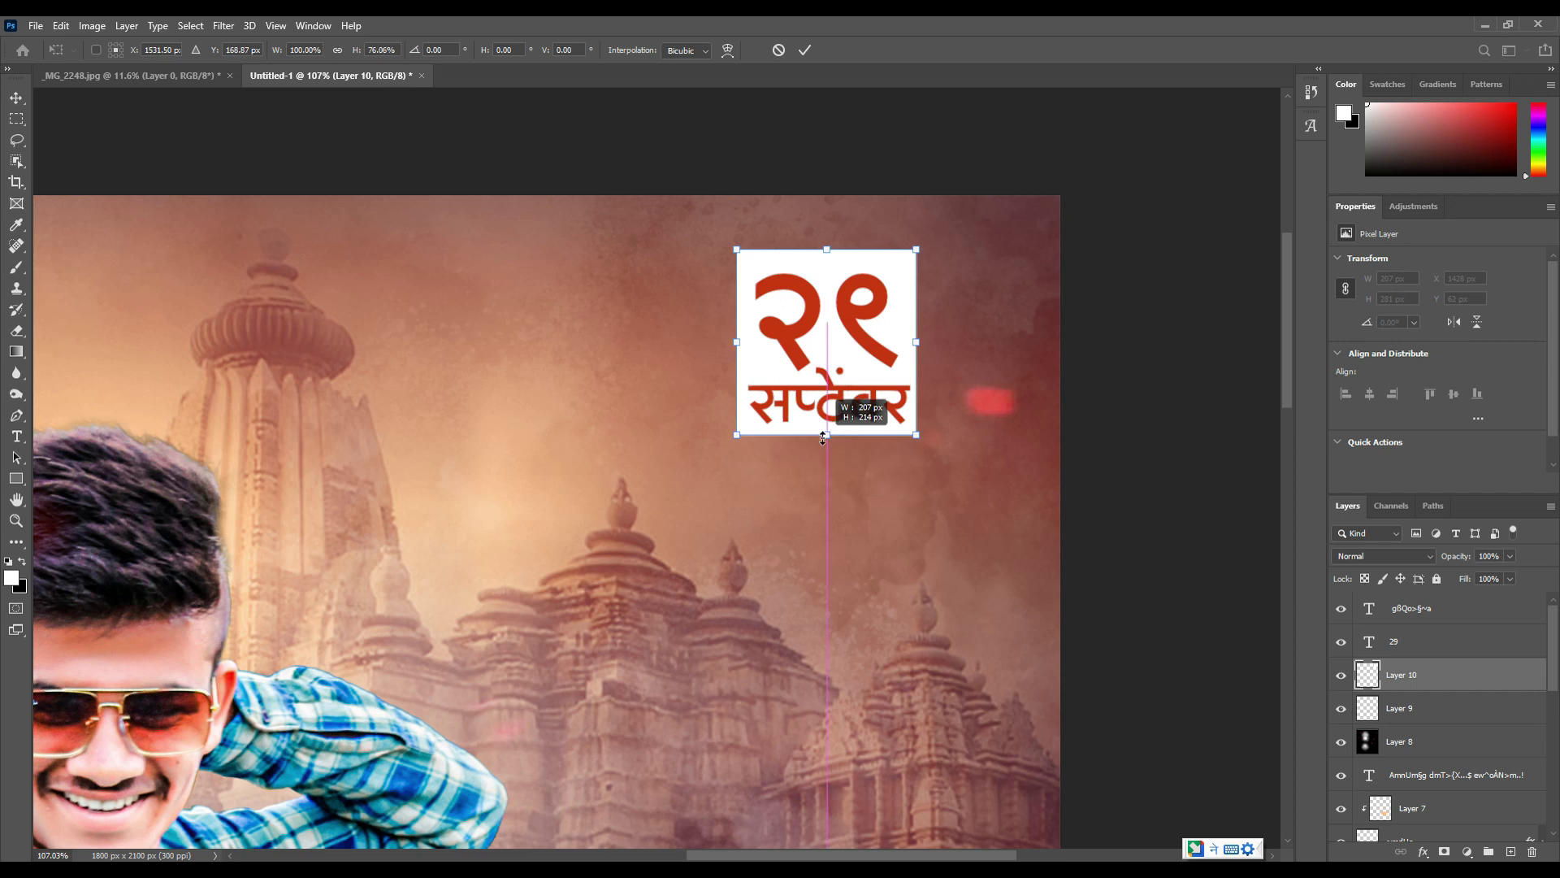
{"action": "key", "text": "Return"}
{"action": "left_click", "coordinate": [1435, 646], "text": "shift"}
{"action": "left_click", "coordinate": [1435, 609], "text": "shift"}
{"action": "key", "text": "ctrl+t"}
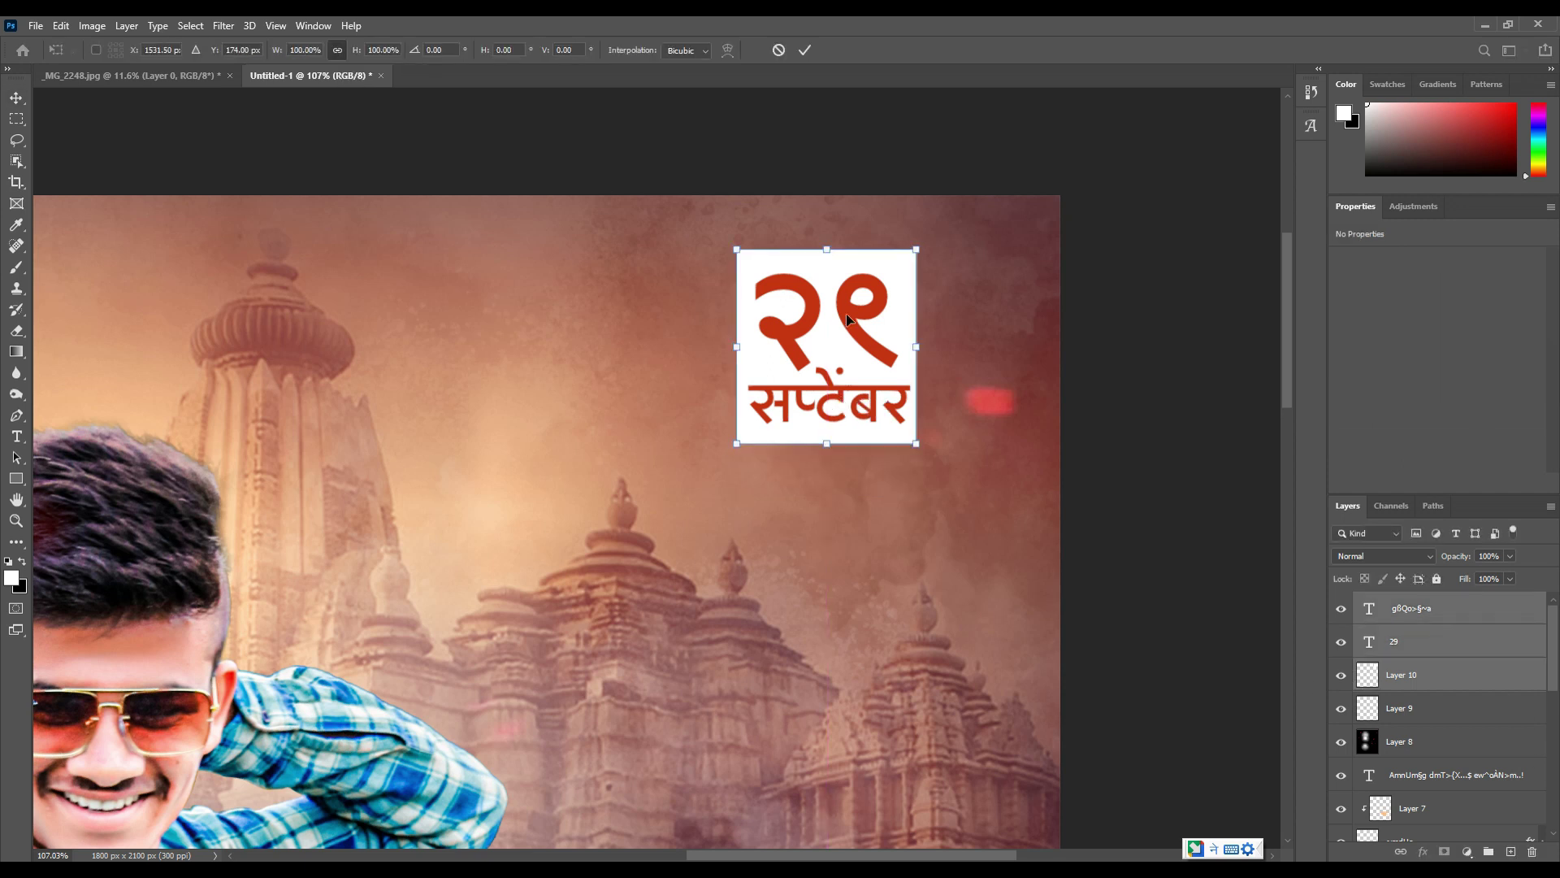
{"action": "left_click_drag", "start_coordinate": [913, 250], "coordinate": [899, 222]}
{"action": "mouse_move", "coordinate": [899, 317]}
{"action": "left_mouse_down"}
{"action": "mouse_move", "coordinate": [915, 319]}
{"action": "mouse_move", "coordinate": [972, 236]}
{"action": "left_mouse_up"}
{"action": "left_click_drag", "start_coordinate": [894, 325], "coordinate": [924, 324]}
{"action": "key", "text": "Return"}
Fill a thin marquee strip across the date card with white on a new layer
{"action": "key", "text": "ctrl+0"}
{"action": "scroll", "coordinate": [906, 363], "scroll_direction": "up", "scroll_amount": 5}
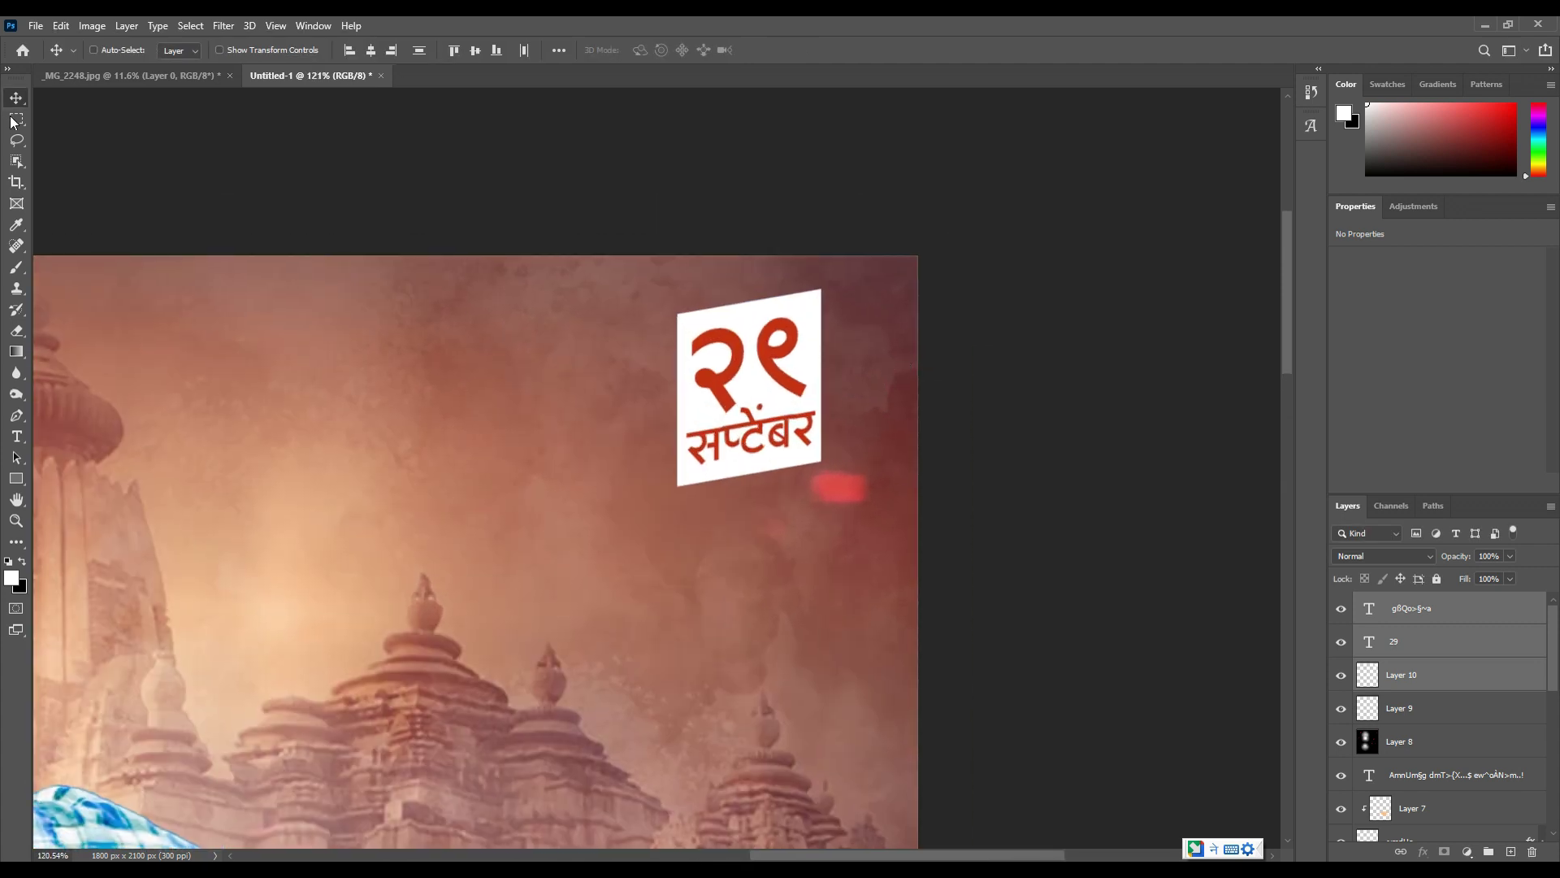
{"action": "key", "text": "m"}
{"action": "left_click_drag", "start_coordinate": [620, 356], "coordinate": [864, 347]}
{"action": "left_click", "coordinate": [1511, 852], "text": "ctrl"}
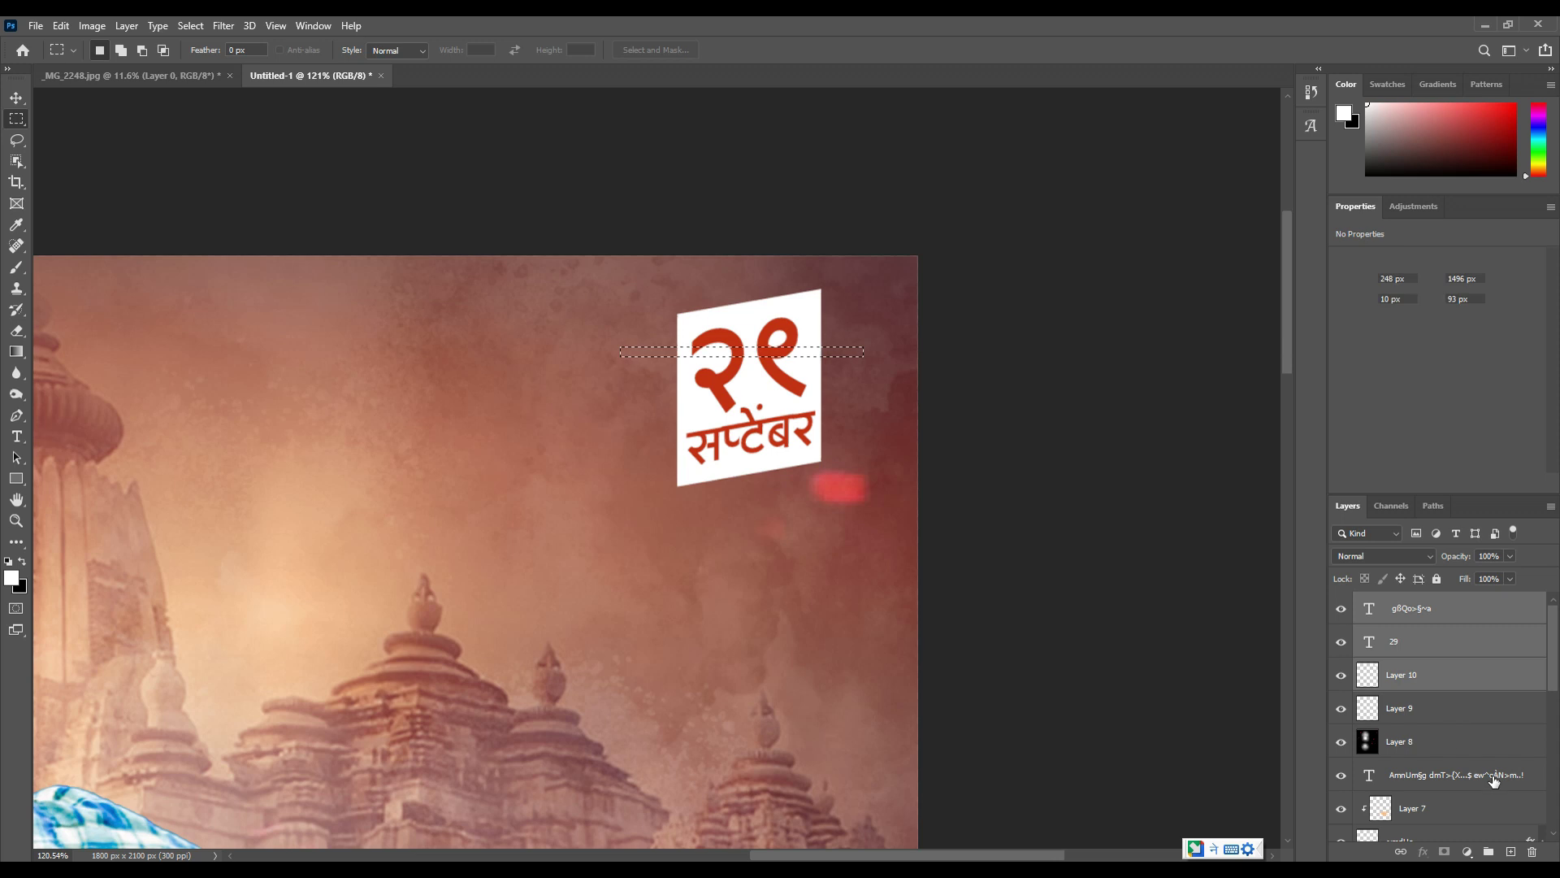
{"action": "key", "text": "alt+BackSpace"}
{"action": "key", "text": "ctrl+d"}
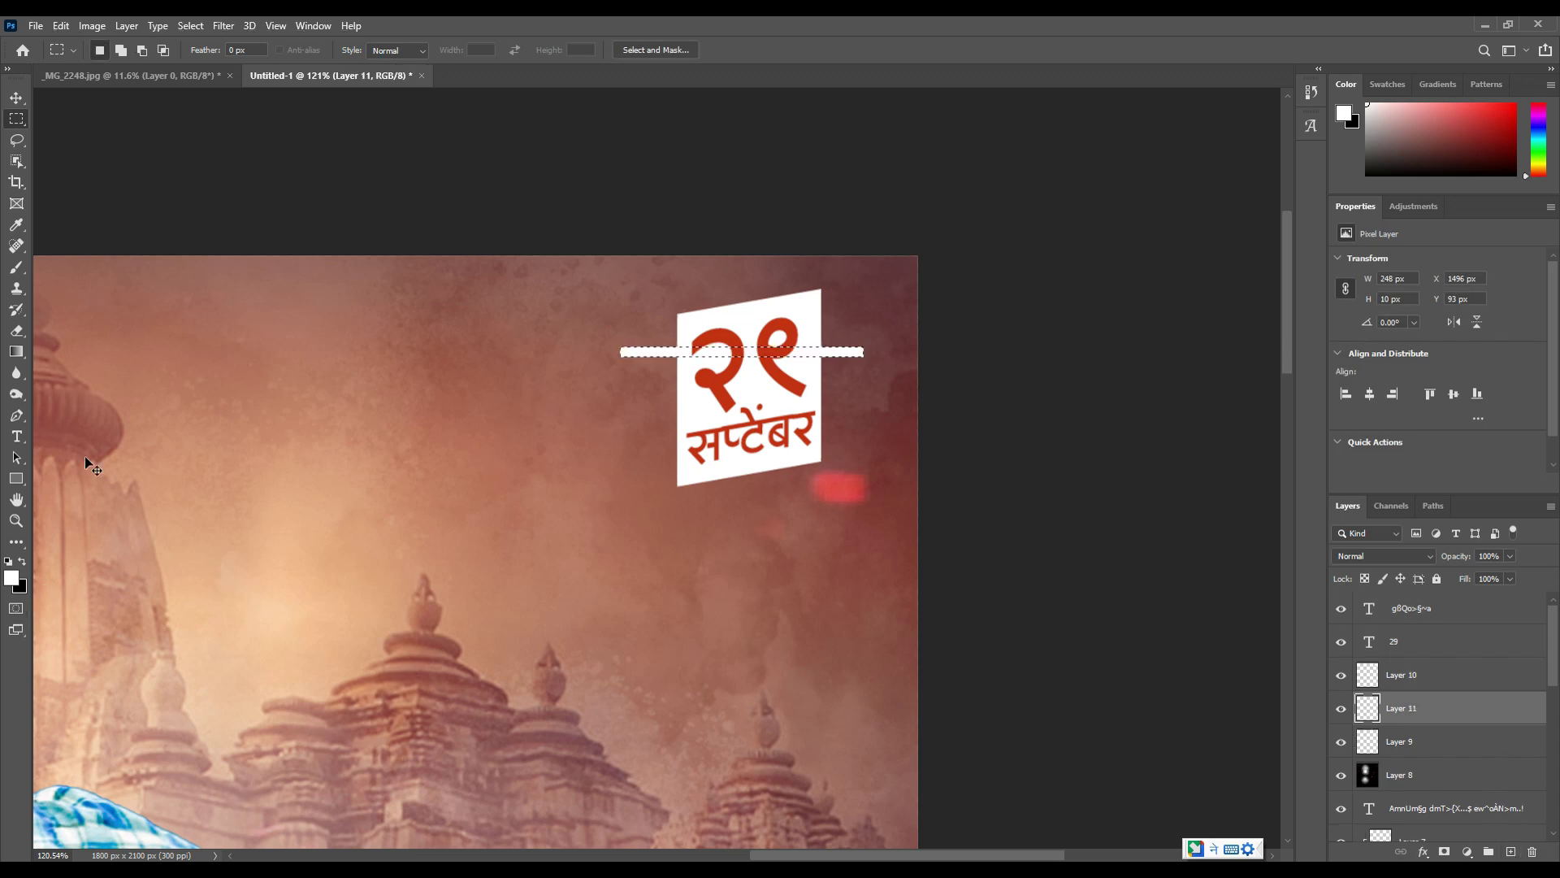
Duplicate the white bar into a second stripe below the first and select both bars
{"action": "left_click", "coordinate": [16, 98]}
{"action": "left_click_drag", "start_coordinate": [712, 394], "coordinate": [719, 388]}
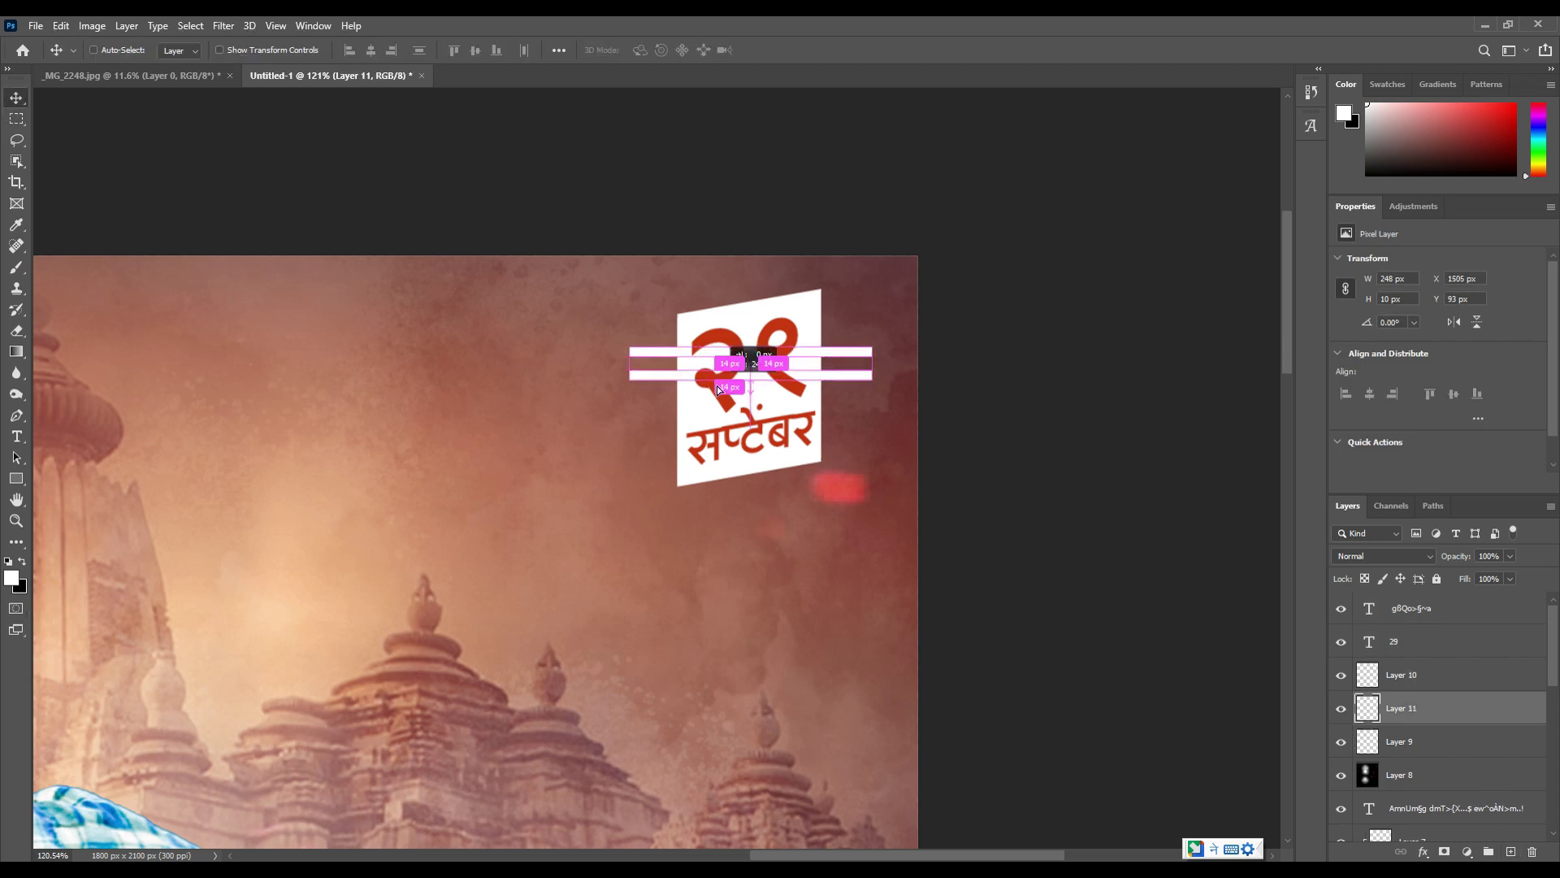
{"action": "scroll", "coordinate": [719, 388], "scroll_direction": "up", "scroll_amount": 6}
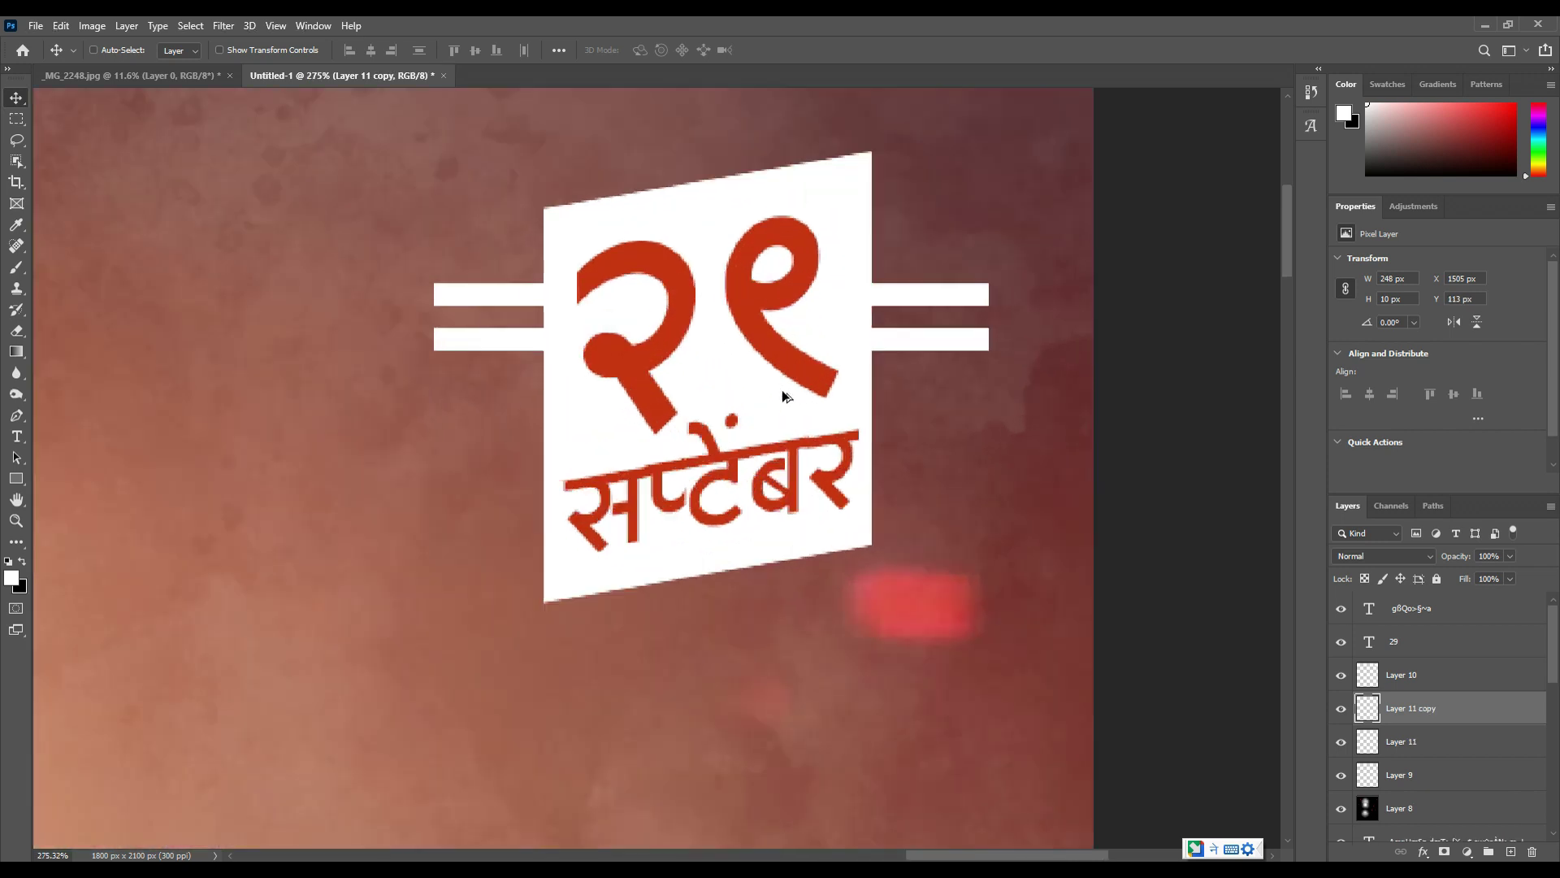
{"action": "mouse_move", "coordinate": [718, 387]}
{"action": "left_mouse_down"}
{"action": "mouse_move", "coordinate": [786, 373]}
{"action": "mouse_move", "coordinate": [713, 418]}
{"action": "left_mouse_up"}
{"action": "left_click", "coordinate": [1417, 741], "text": "ctrl"}
{"action": "scroll", "coordinate": [712, 431], "scroll_direction": "down", "scroll_amount": 5}
{"action": "scroll", "coordinate": [712, 436], "scroll_direction": "down", "scroll_amount": 5}
{"action": "scroll", "coordinate": [840, 323], "scroll_direction": "down", "scroll_amount": 1}
{"action": "scroll", "coordinate": [860, 304], "scroll_direction": "down", "scroll_amount": 1}
{"action": "scroll", "coordinate": [591, 264], "scroll_direction": "up", "scroll_amount": 3}
{"action": "scroll", "coordinate": [645, 366], "scroll_direction": "down", "scroll_amount": 1}
{"action": "scroll", "coordinate": [557, 208], "scroll_direction": "down", "scroll_amount": 2}
{"action": "scroll", "coordinate": [824, 294], "scroll_direction": "up", "scroll_amount": 1}
Preview the finished poster in Full Screen mode without panels, zoomed out slightly
{"action": "scroll", "coordinate": [823, 294], "scroll_direction": "down", "scroll_amount": 1}
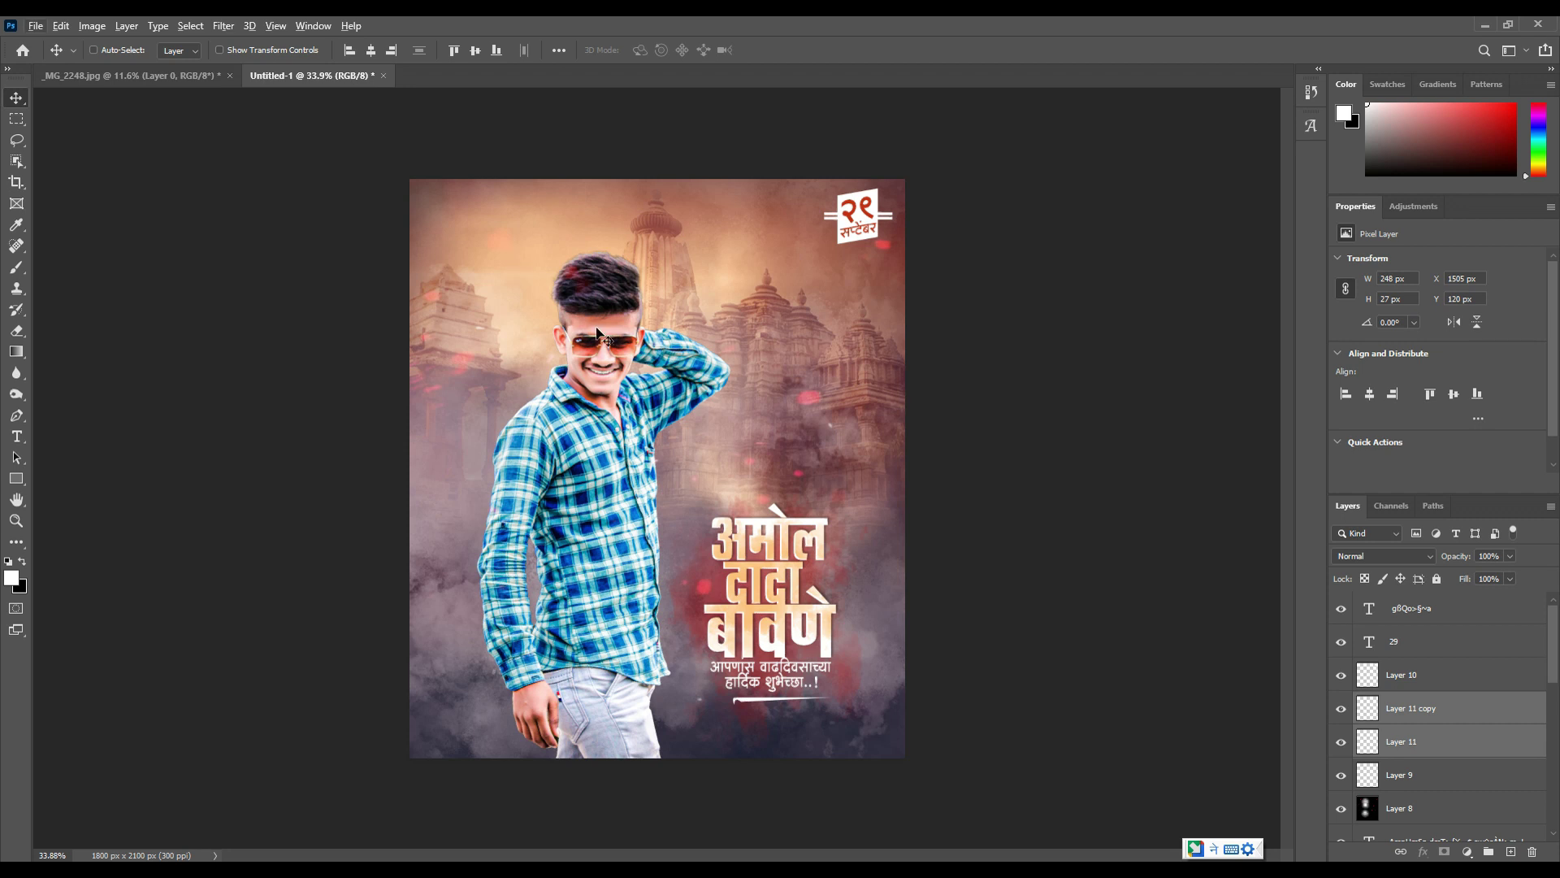
{"action": "scroll", "coordinate": [682, 400], "scroll_direction": "up", "scroll_amount": 1}
{"action": "scroll", "coordinate": [681, 398], "scroll_direction": "up", "scroll_amount": 1}
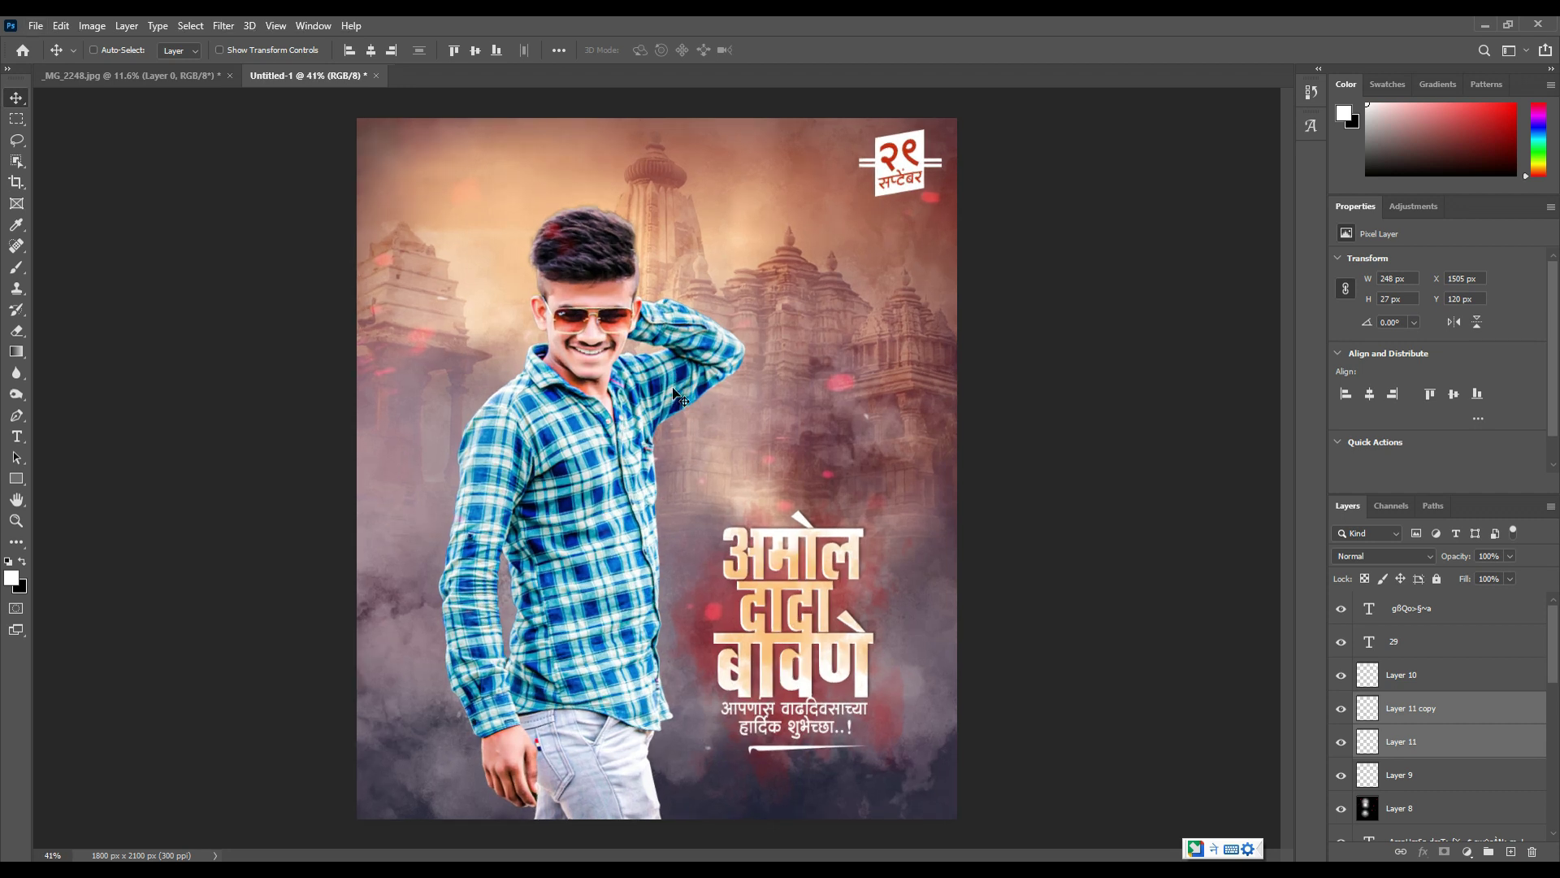
{"action": "key", "text": "f"}
{"action": "key", "text": "f"}
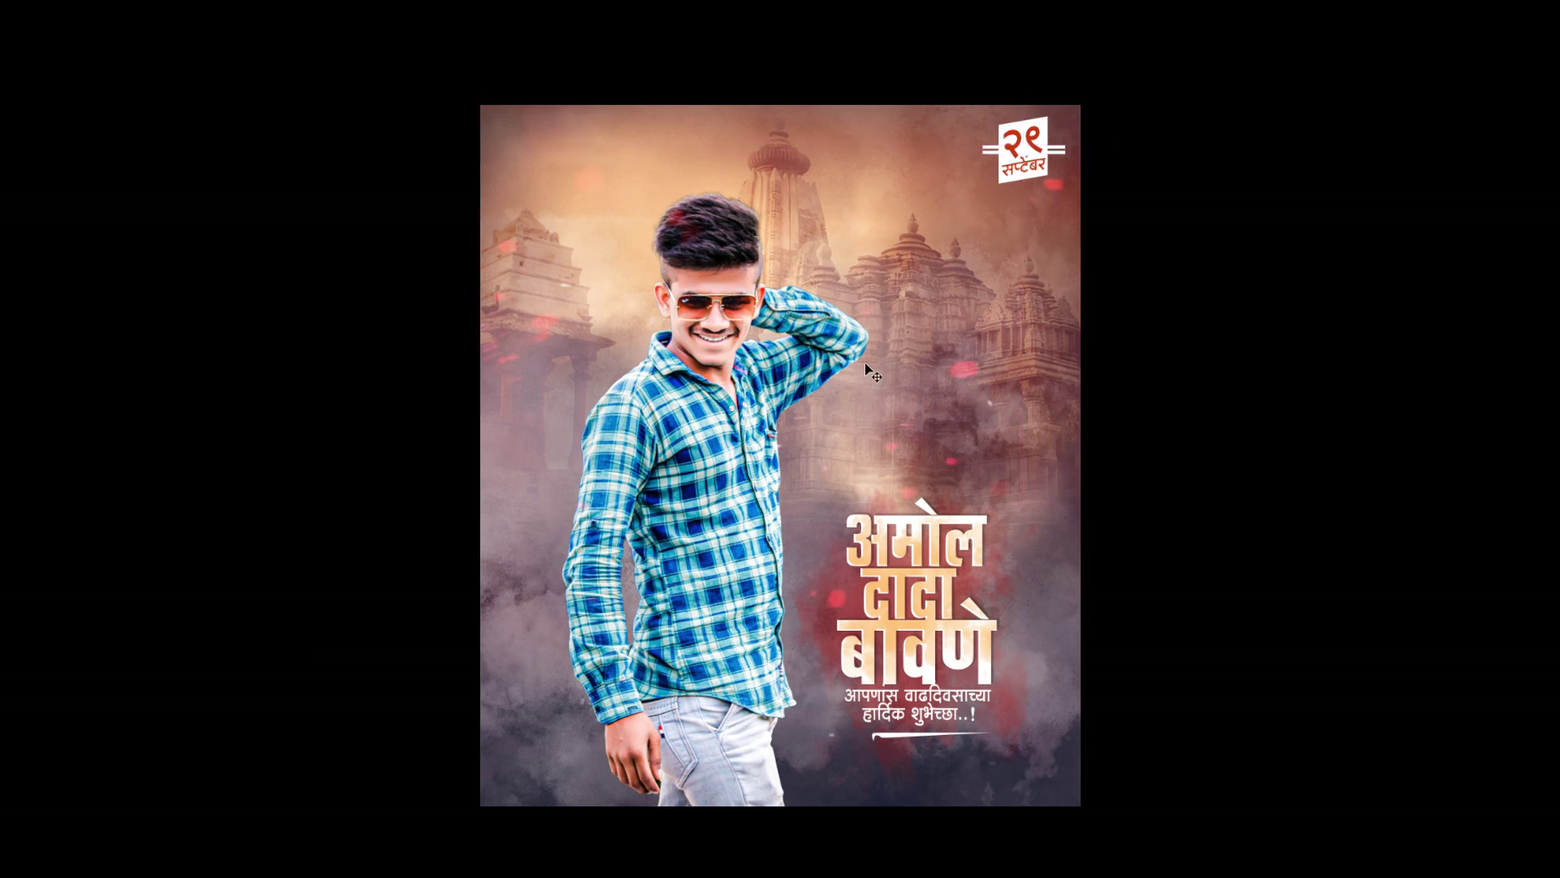
{"action": "key", "text": "ctrl+minus"}
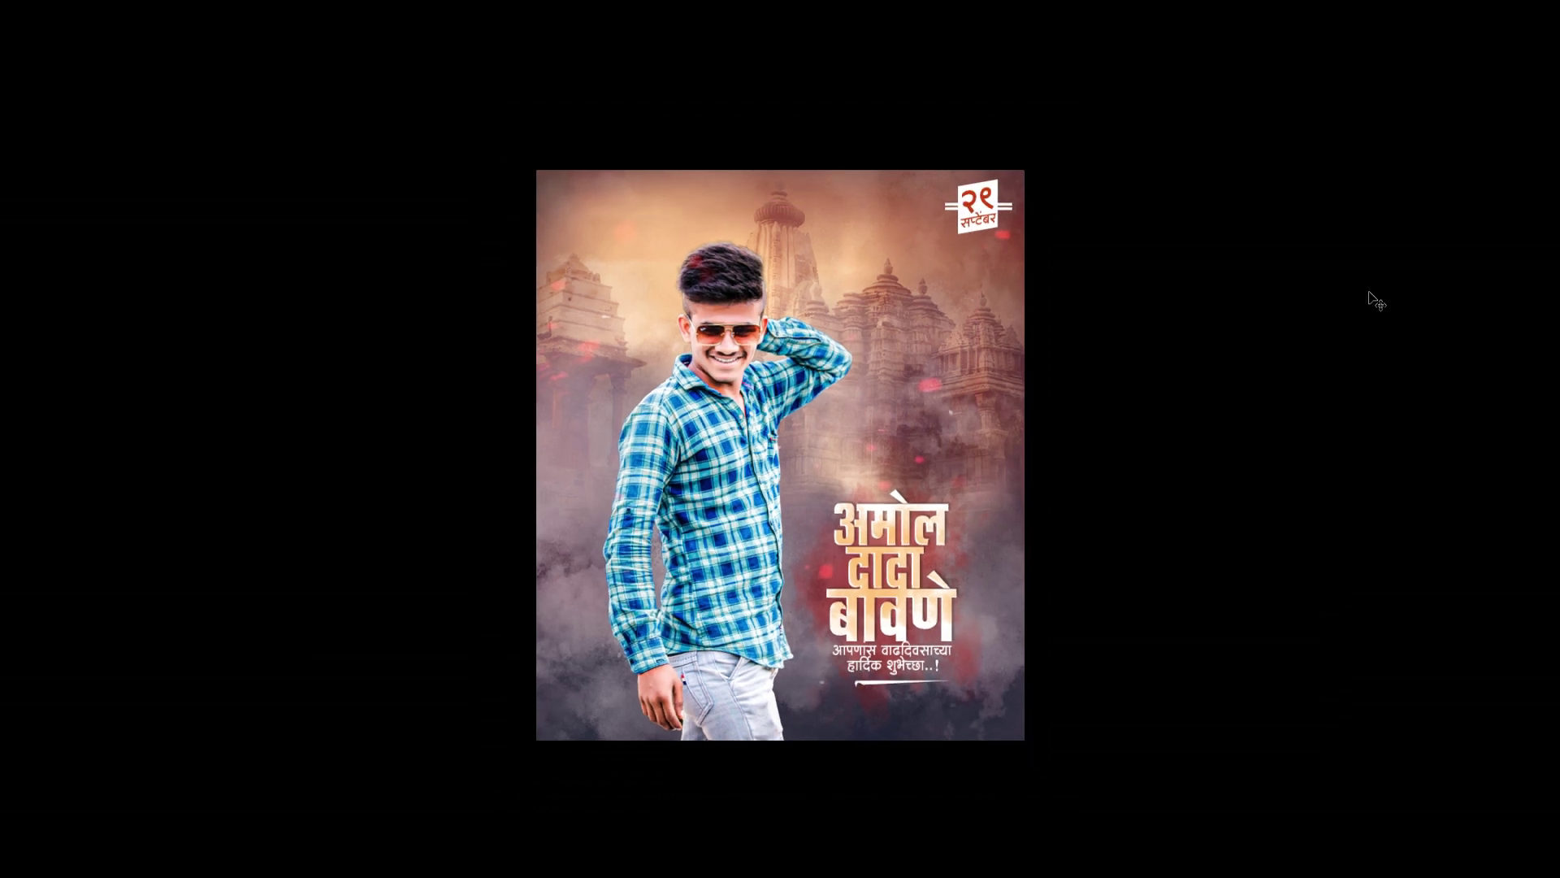